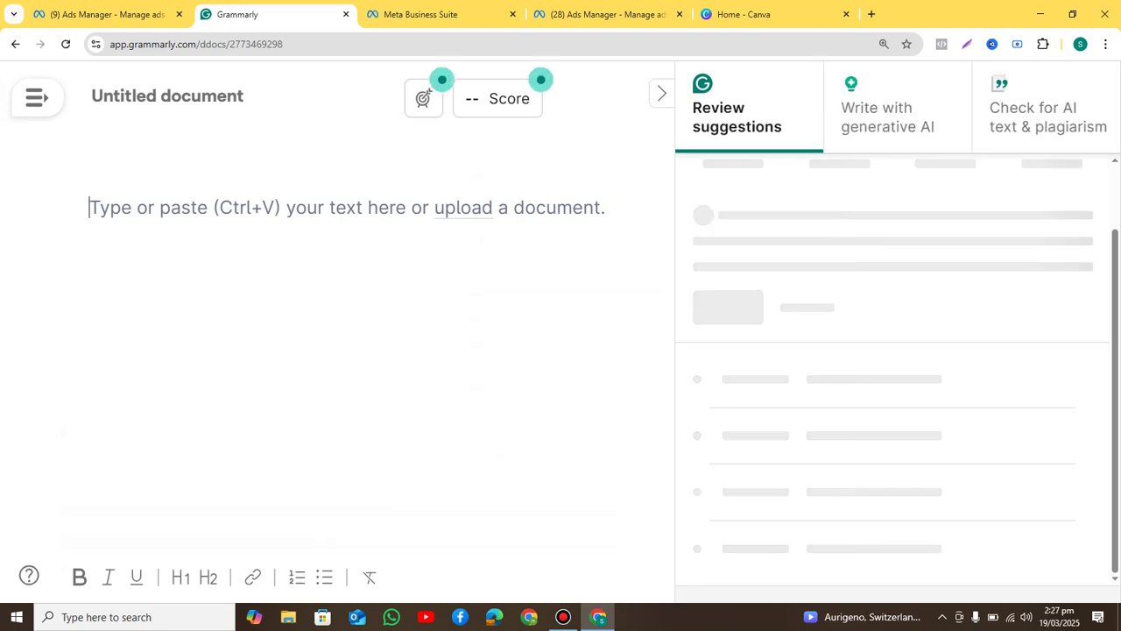
Enter the heading "Meta Ads Class # 7" in the blank document
{"action": "type", "text": "Meta Afds"}
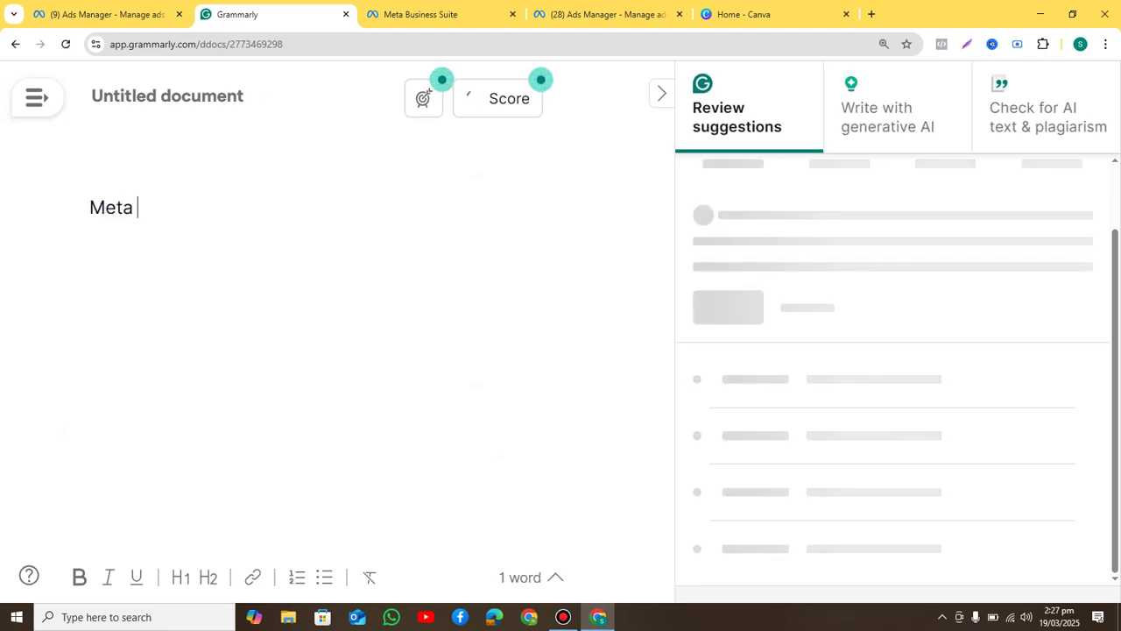
{"action": "key", "text": "BackSpace"}
{"action": "key", "text": "BackSpace"}
{"action": "key", "text": "BackSpace"}
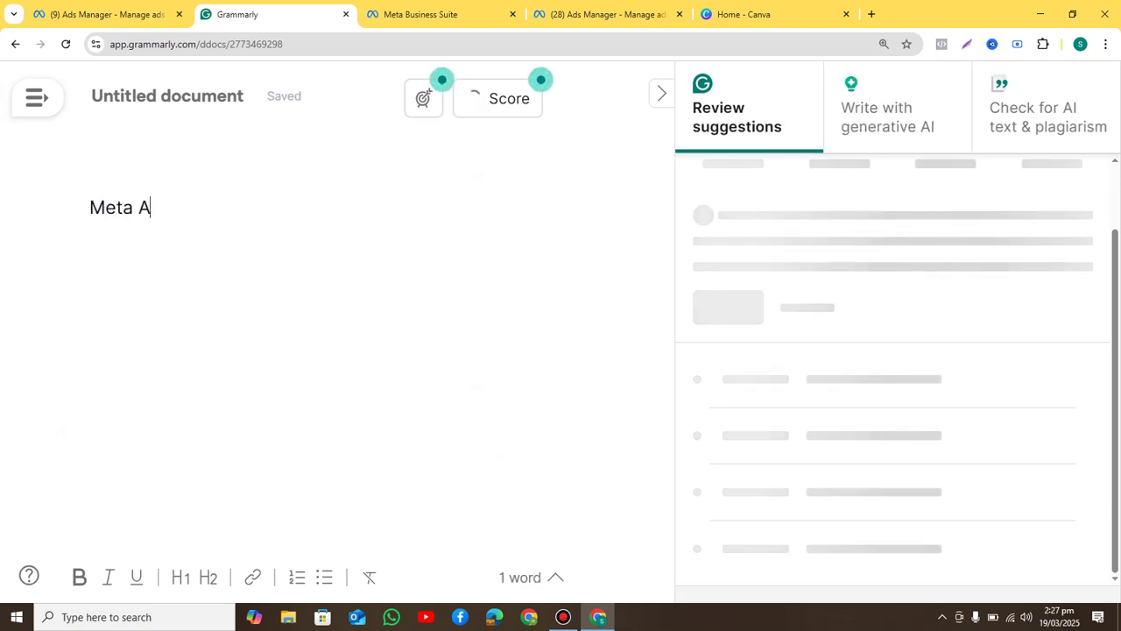
{"action": "type", "text": "ds Class"}
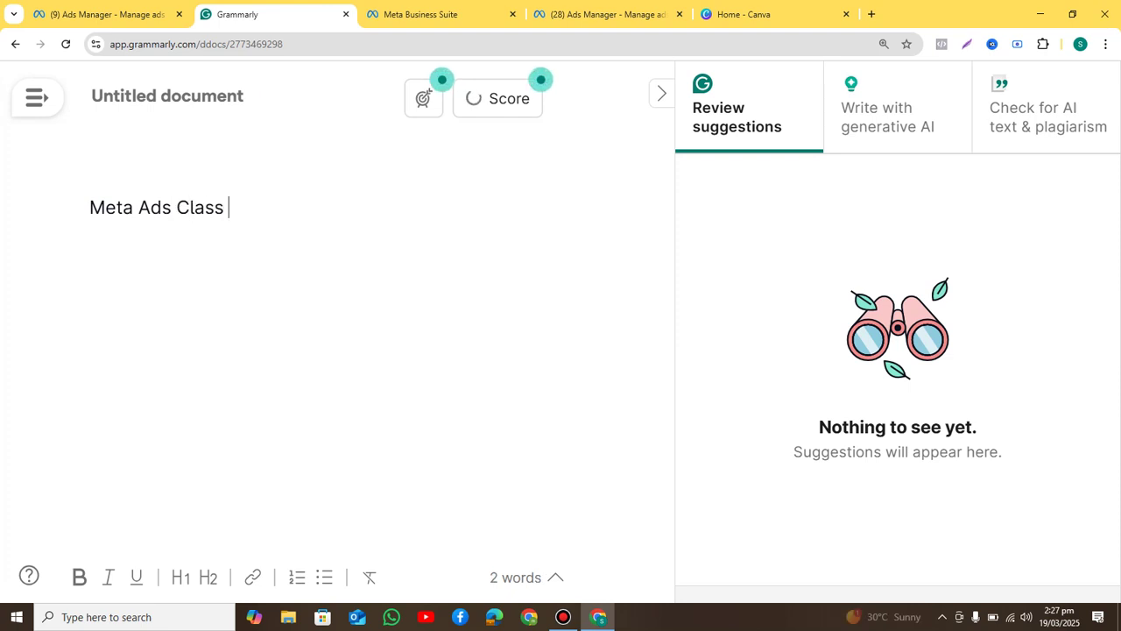
{"action": "type", "text": " # 7"}
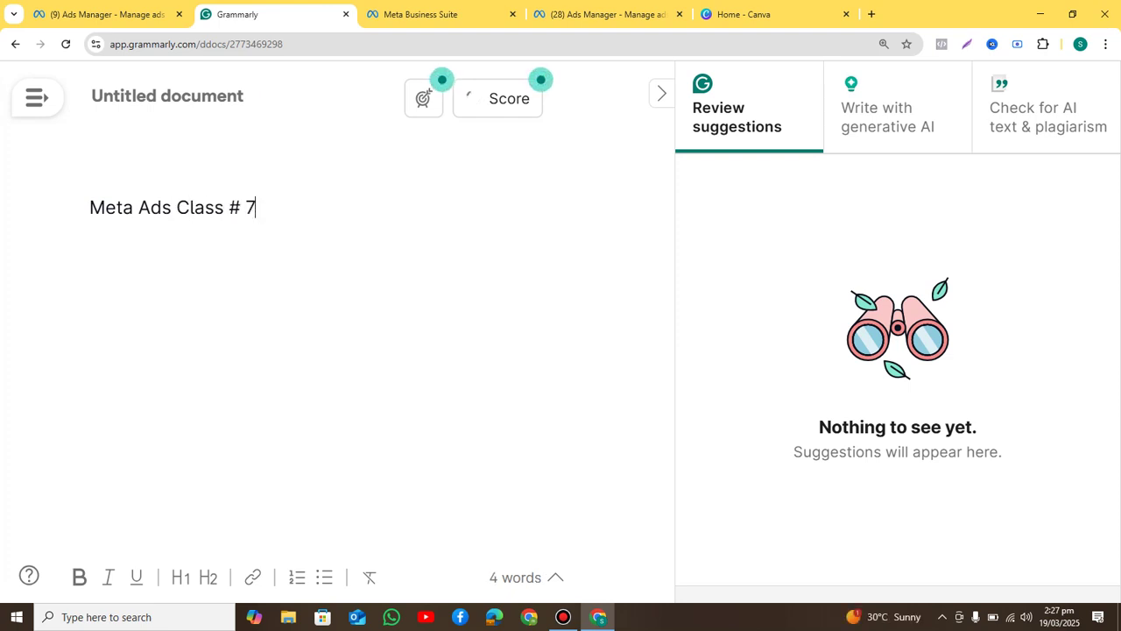
Make the heading "Meta Ads Class # 7" bold and underlined
{"action": "key", "text": "ctrl+shift+Left"}
{"action": "key", "text": "ctrl+shift+Left"}
{"action": "key", "text": "ctrl+shift+Left"}
{"action": "key", "text": "ctrl+shift+Left"}
{"action": "key", "text": "ctrl+shift+Left"}
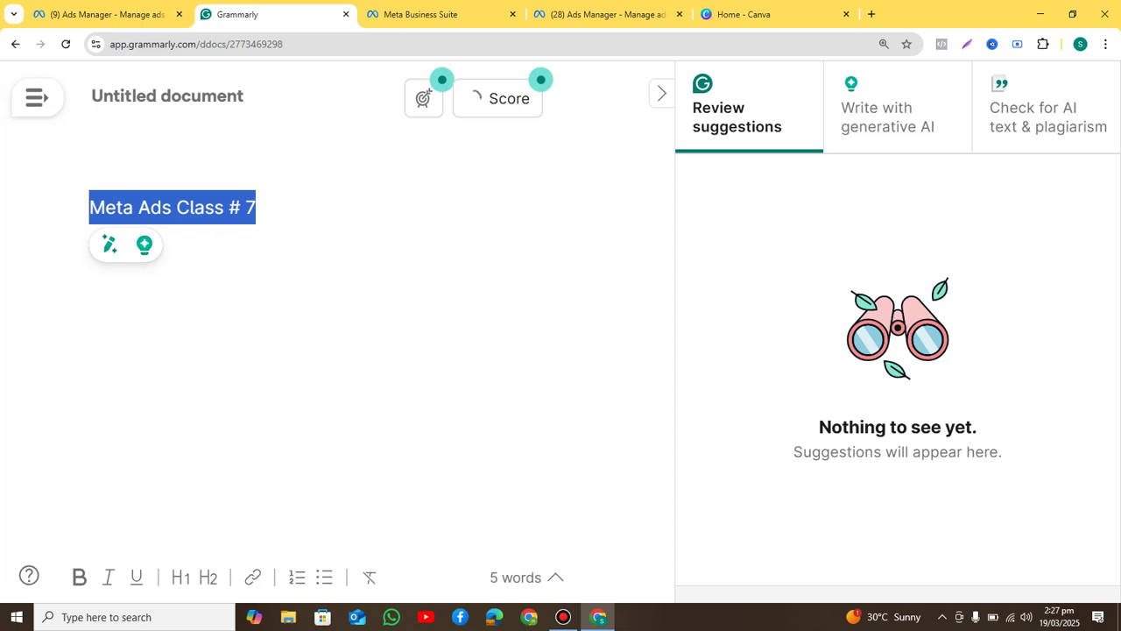
{"action": "key", "text": "ctrl+b"}
{"action": "key", "text": "ctrl+u"}
{"action": "key", "text": "Right"}
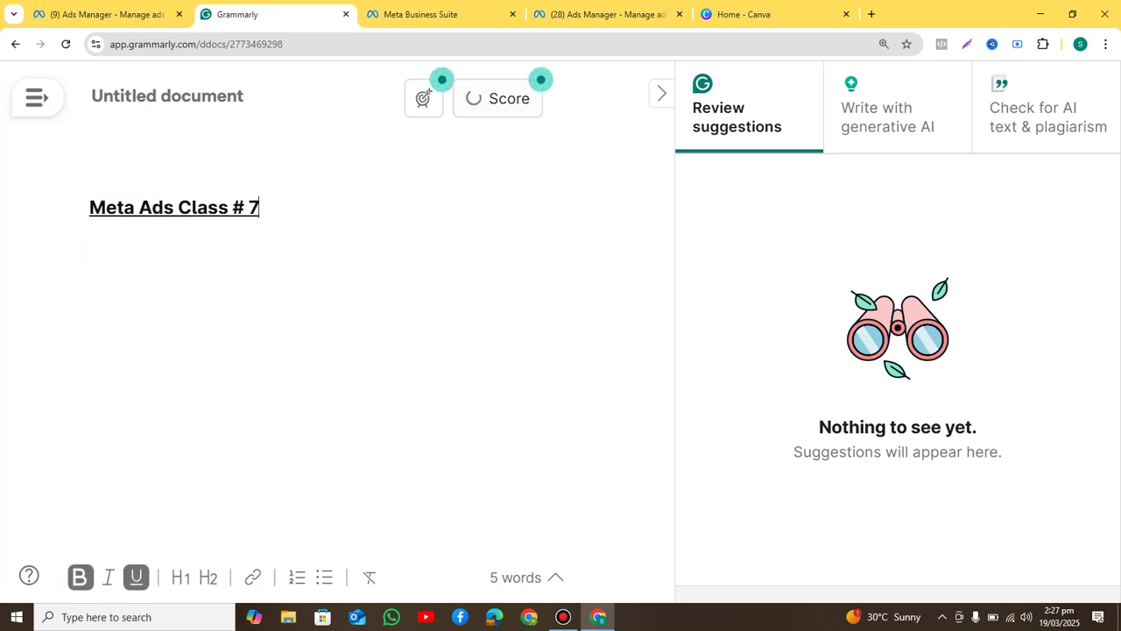
Hide the suggestions sidebar and add the line "Canva Basics" below the heading
{"action": "left_click", "coordinate": [662, 94]}
{"action": "key", "text": "Return"}
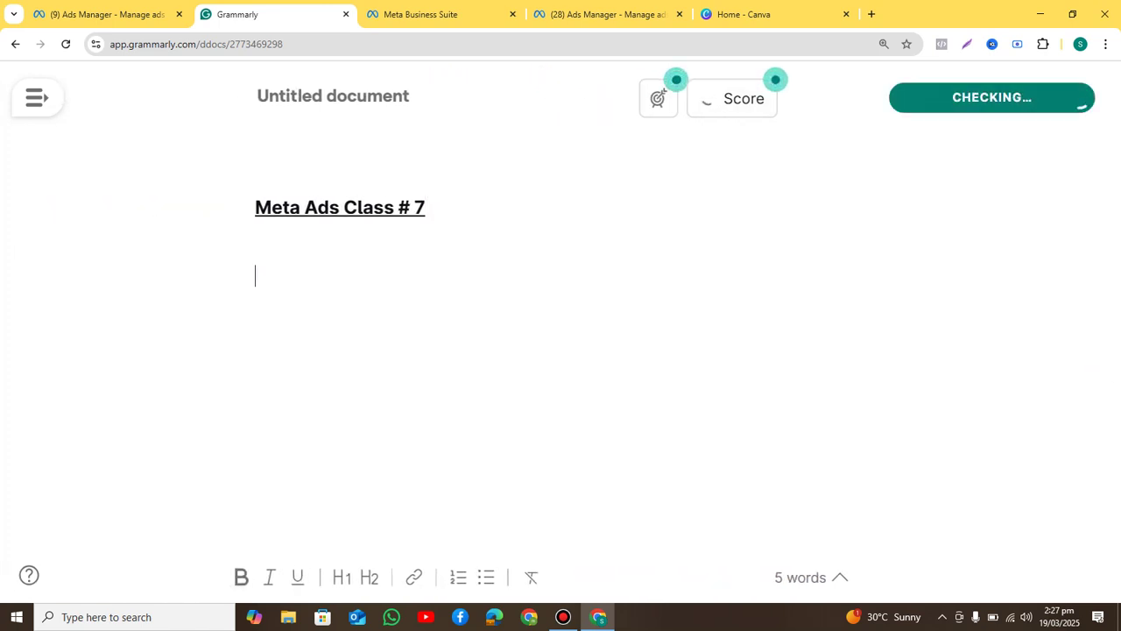
{"action": "type", "text": "Canva Basics"}
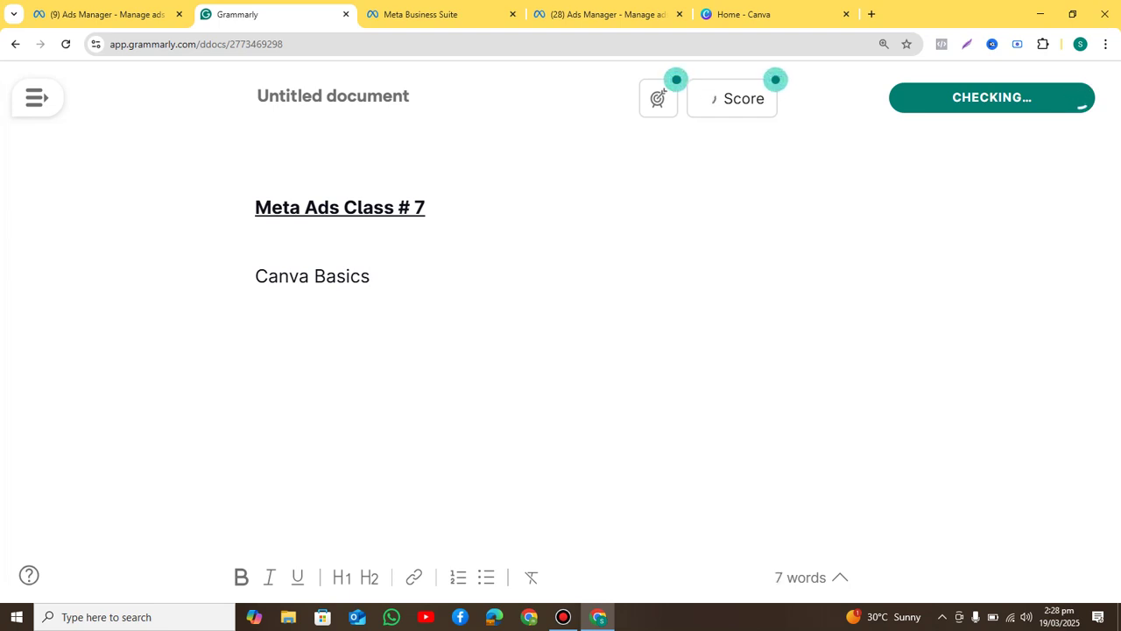
Insert the line "Engagement - Campaign, Adset, Ad level" between the heading and "Canva Basics"
{"action": "left_click", "coordinate": [256, 241]}
{"action": "key", "text": "Return"}
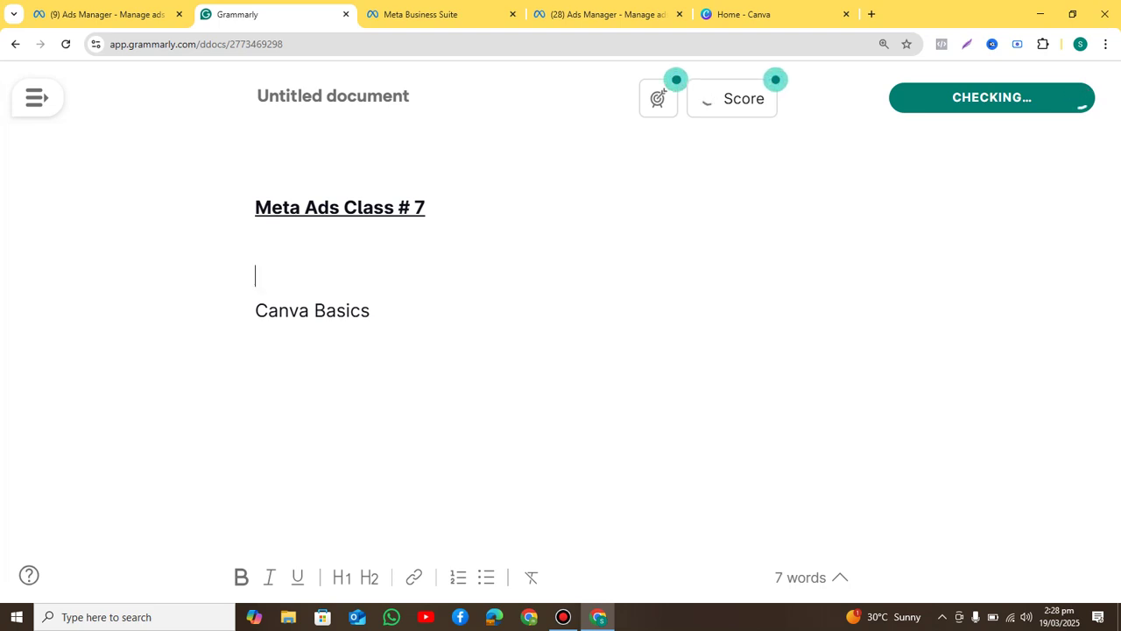
{"action": "type", "text": "Engagement"}
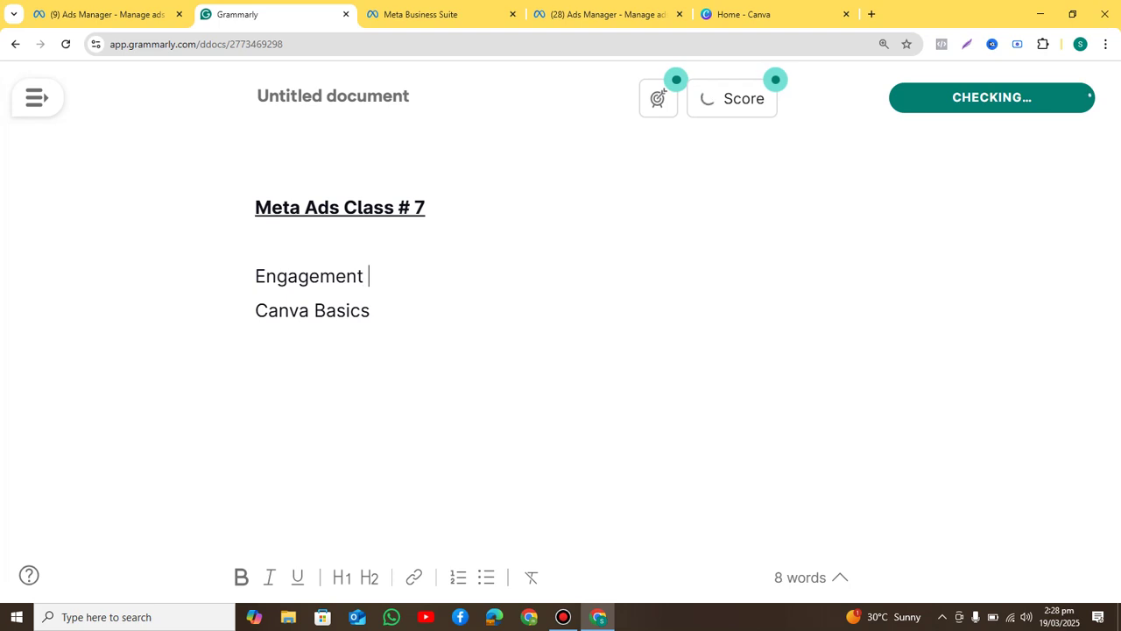
{"action": "type", "text": " - Campaign,"}
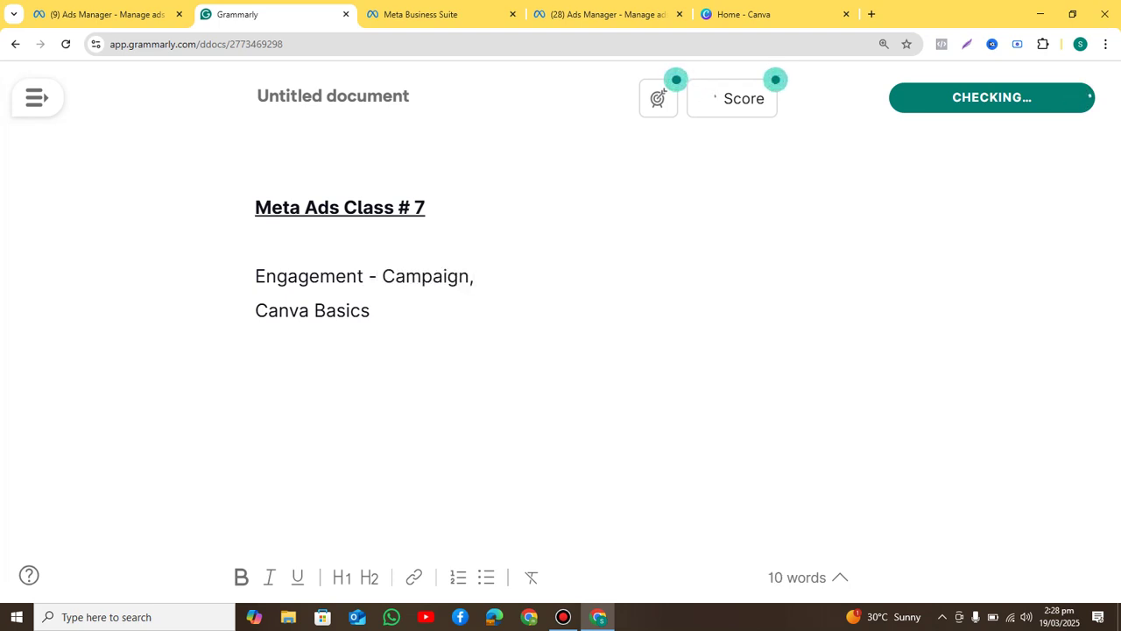
{"action": "type", "text": " Adset, A"}
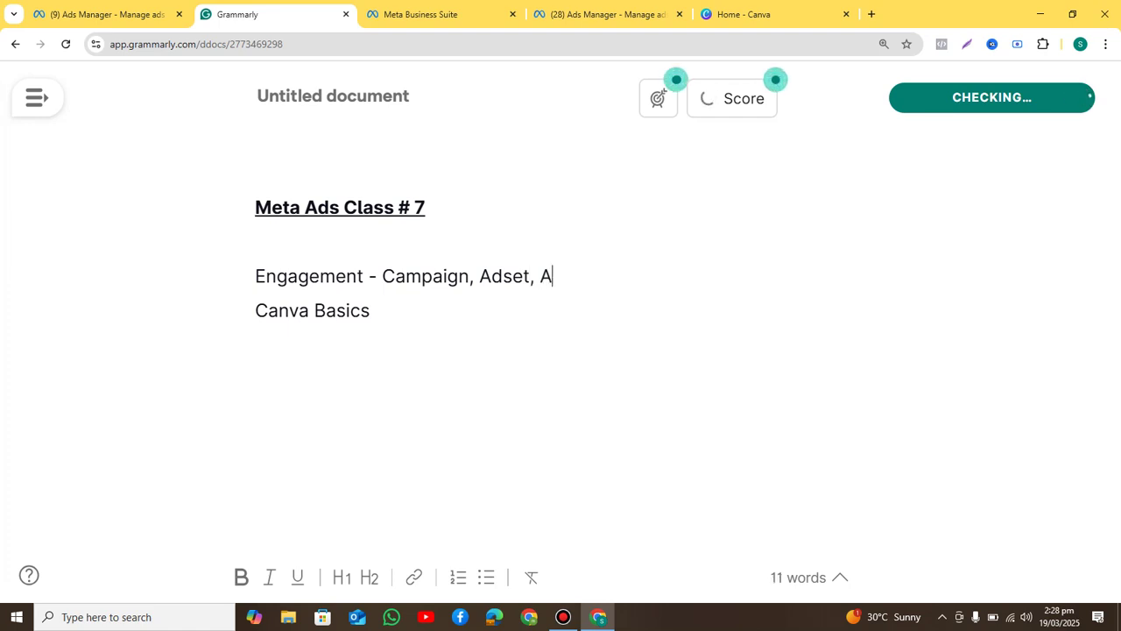
{"action": "type", "text": "dlevel"}
{"action": "key", "text": "Left"}
{"action": "key", "text": "Left"}
{"action": "key", "text": "Left"}
{"action": "key", "text": "Left"}
{"action": "key", "text": "Left"}
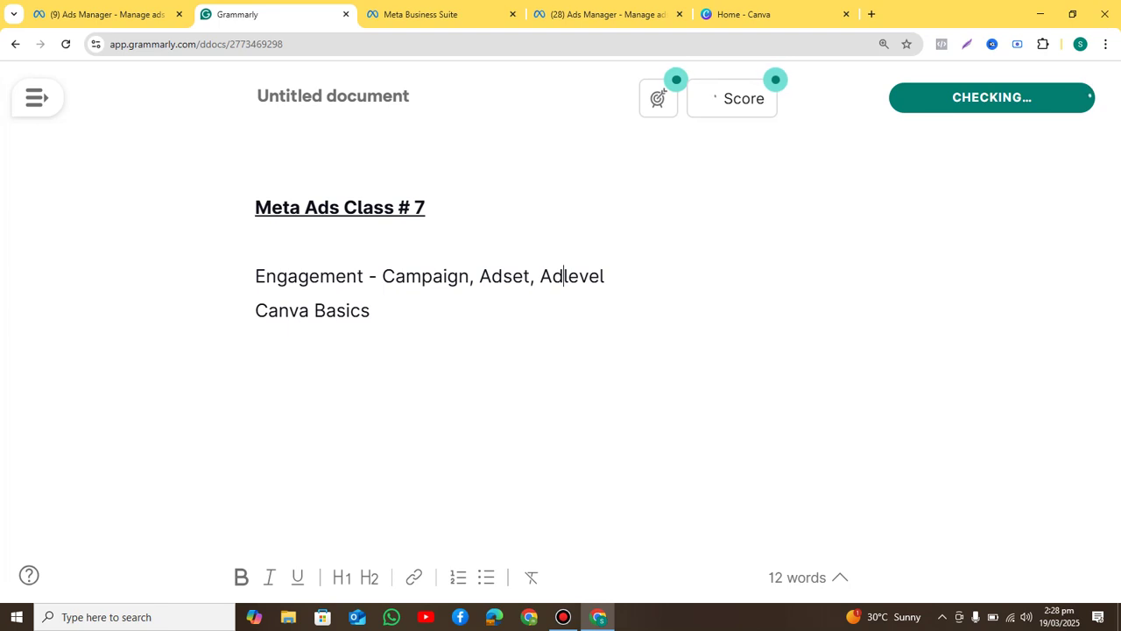
{"action": "key", "text": "Right"}
{"action": "key", "text": "Right"}
{"action": "key", "text": "Right"}
{"action": "key", "text": "Right"}
{"action": "key", "text": "Right"}
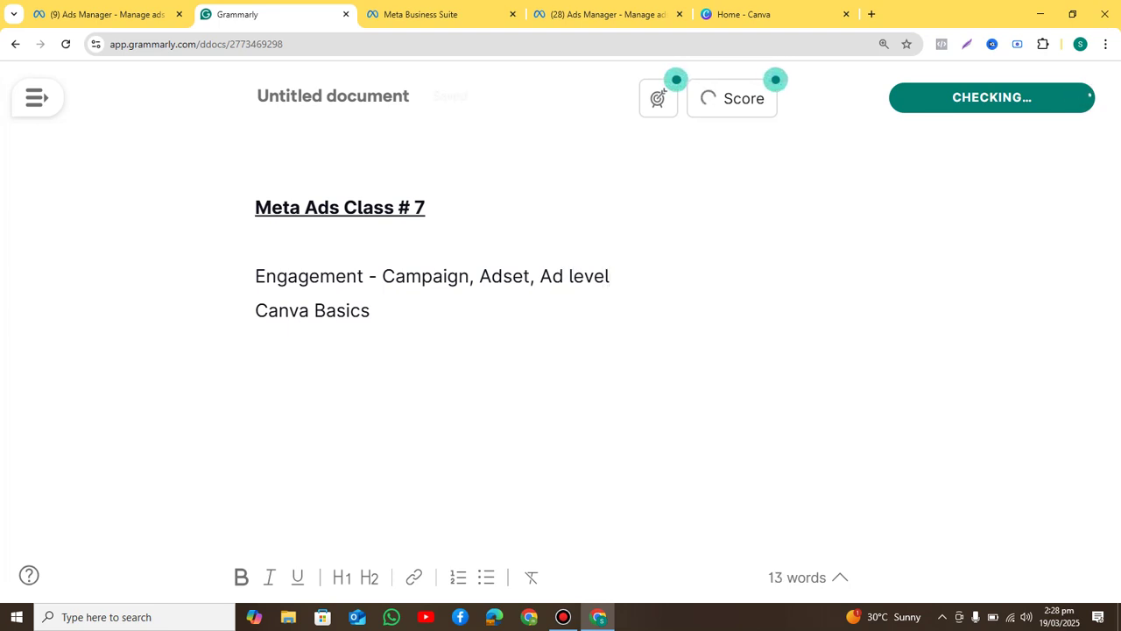
{"action": "key", "text": "ctrl+Left"}
{"action": "key", "text": "ctrl+Left"}
{"action": "key", "text": "shift+Right"}
{"action": "key", "text": "shift+Right"}
{"action": "key", "text": "shift+Right"}
{"action": "key", "text": "shift+Right"}
{"action": "key", "text": "shift+Right"}
{"action": "key", "text": "shift+Right"}
{"action": "key", "text": "shift+Right"}
{"action": "key", "text": "shift+Right"}
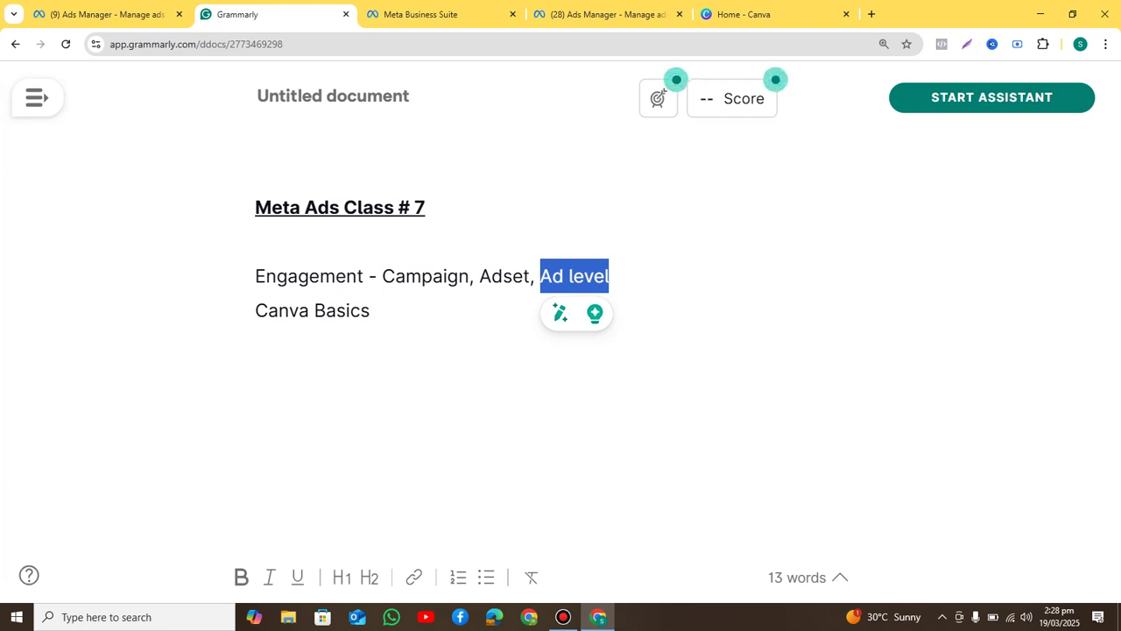
{"action": "left_click", "coordinate": [564, 617]}
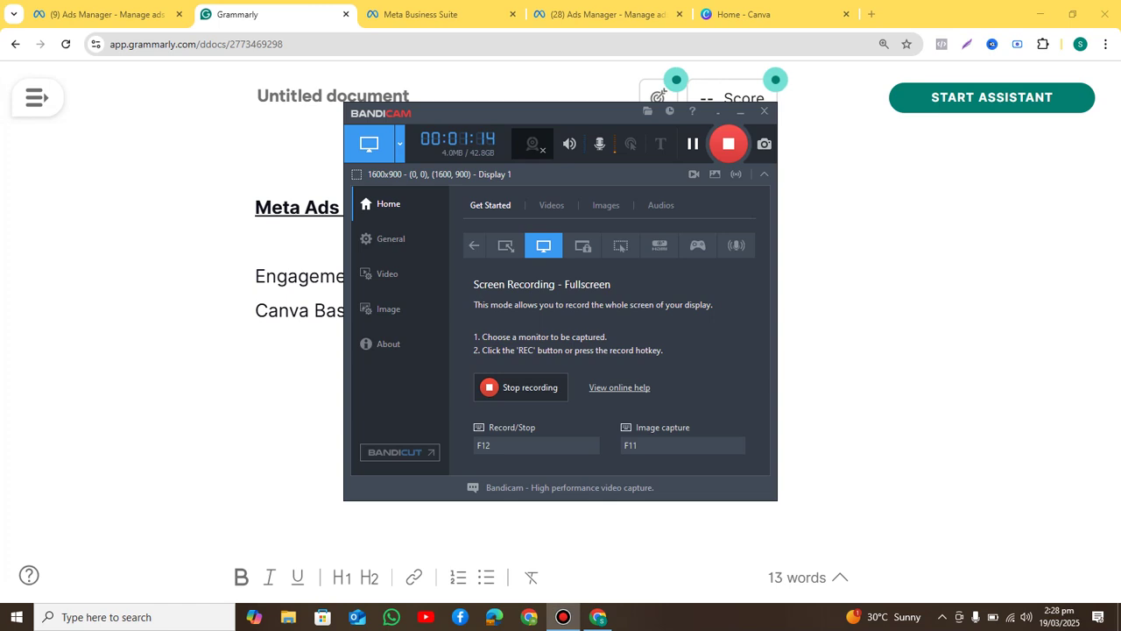
{"action": "left_click", "coordinate": [740, 112]}
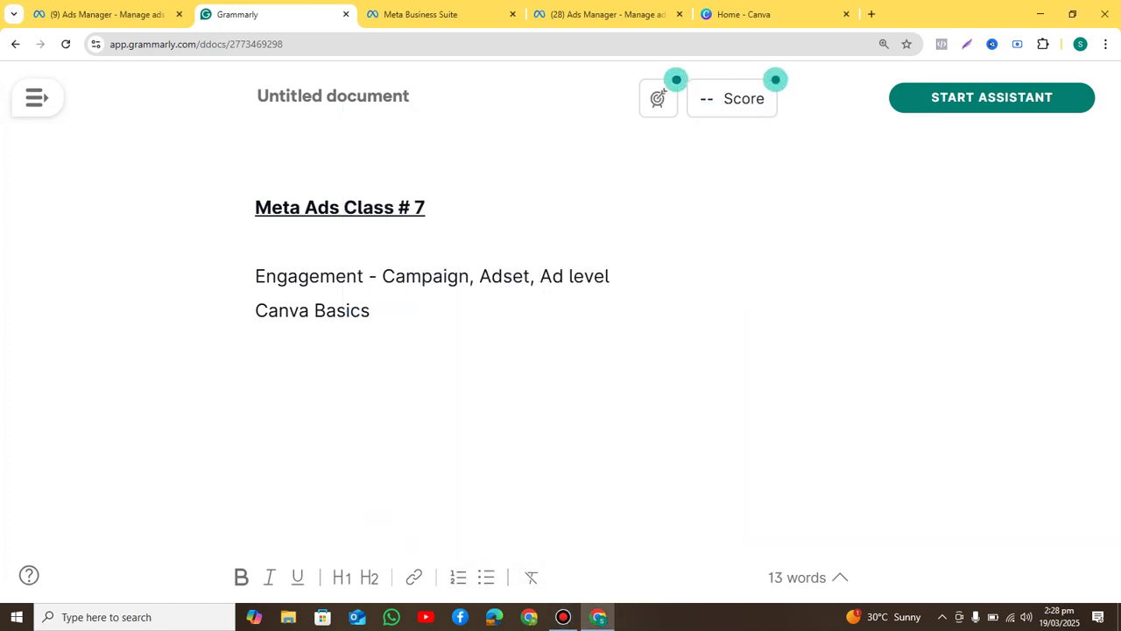
{"action": "left_click_drag", "start_coordinate": [364, 276], "coordinate": [255, 276]}
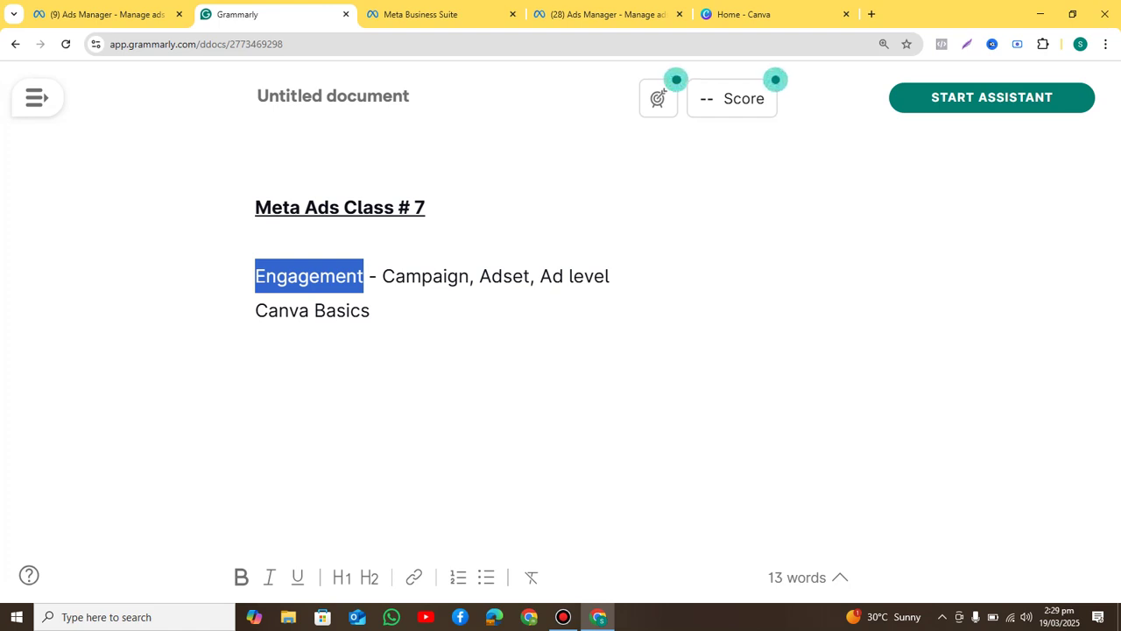
{"action": "left_click", "coordinate": [371, 311]}
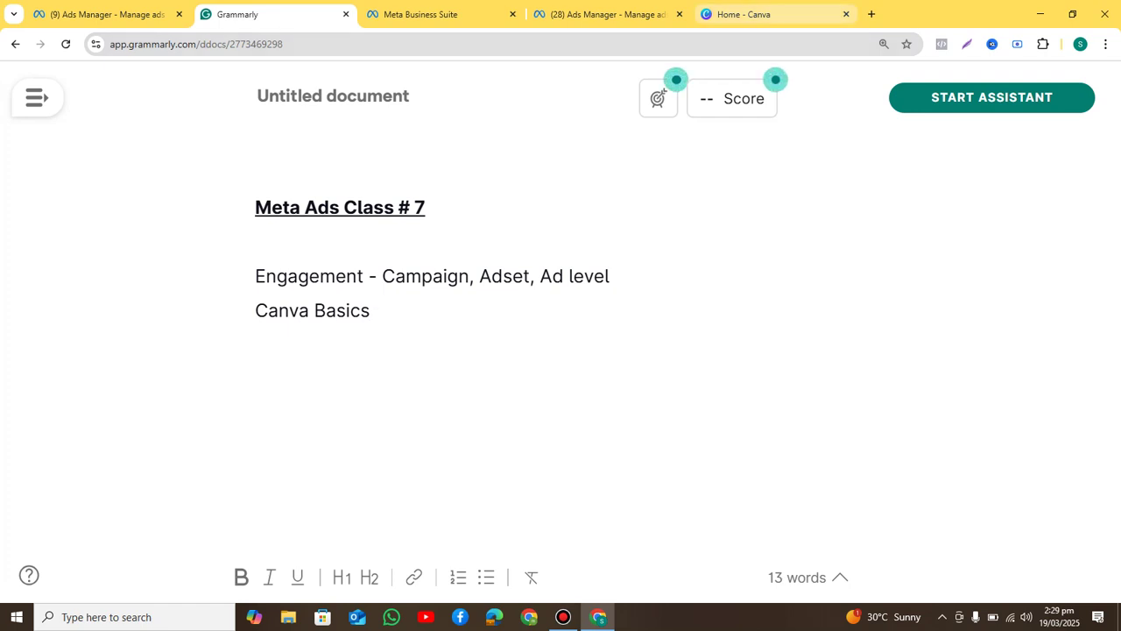
Switch to Canva and create a blank Facebook Post design
{"action": "left_click", "coordinate": [745, 14]}
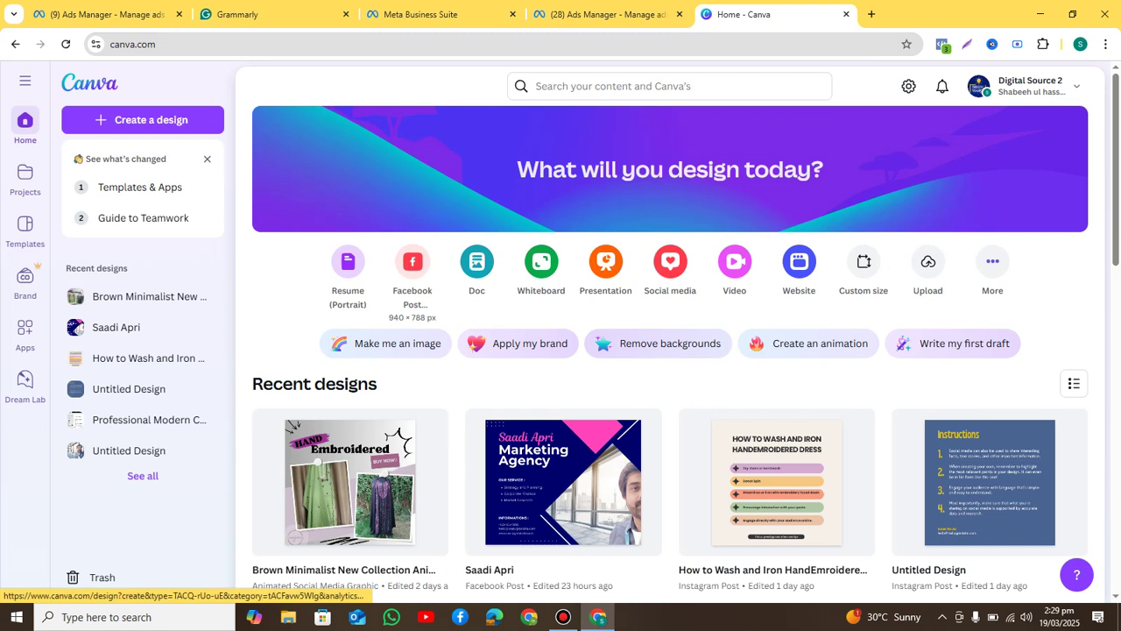
{"action": "left_click", "coordinate": [413, 261]}
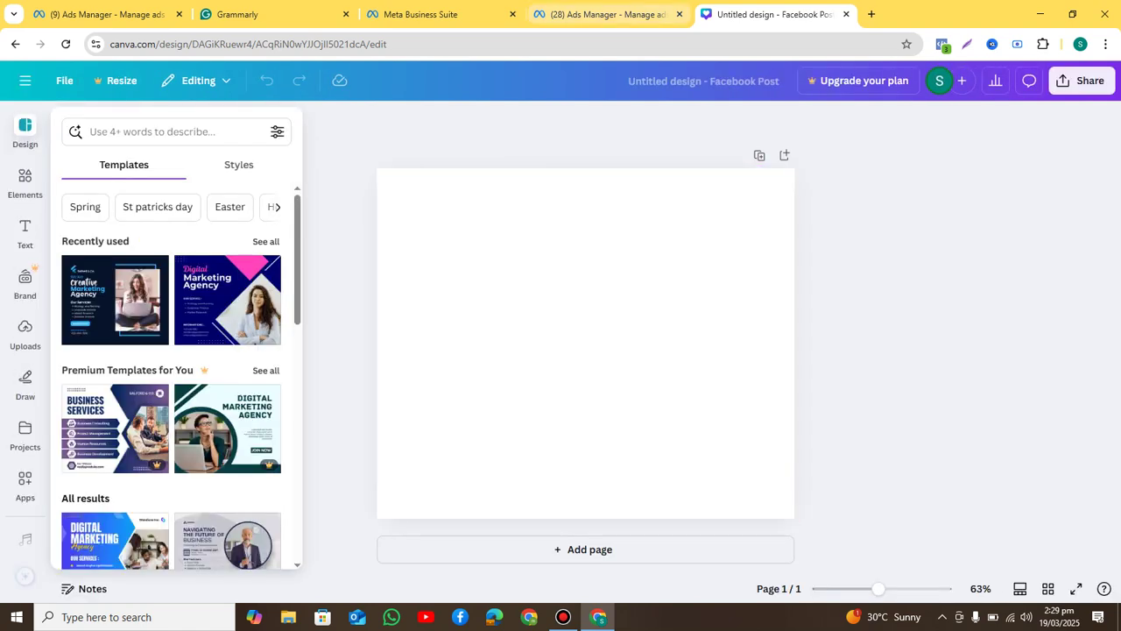
Open Canva's home page in a new browser tab and create a blank Mobile Video design
{"action": "left_click", "coordinate": [871, 14]}
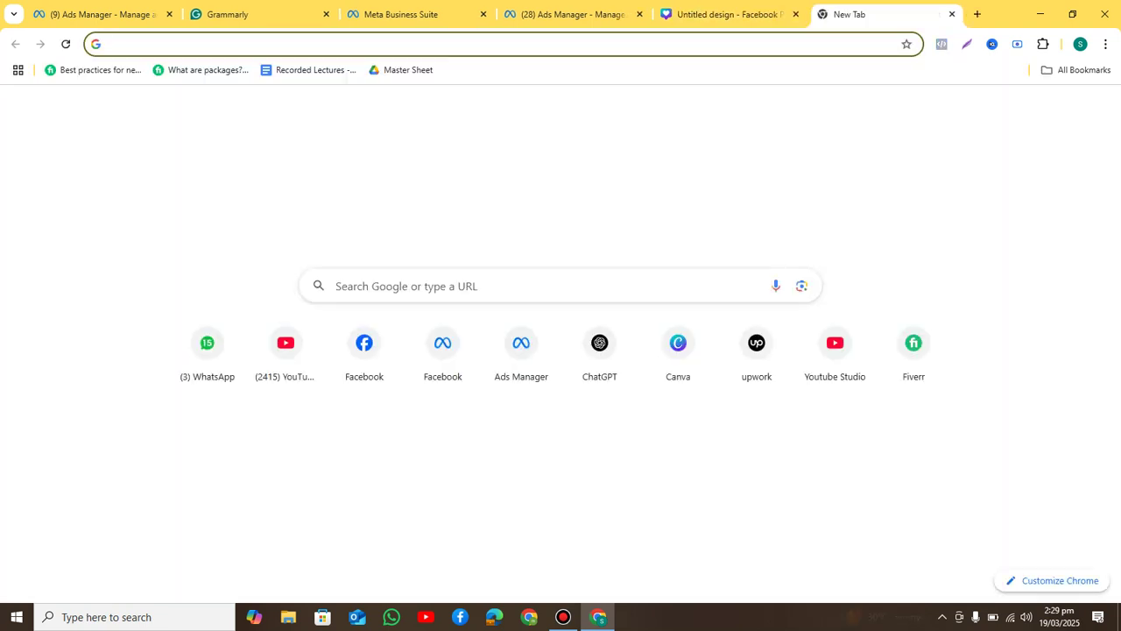
{"action": "left_click", "coordinate": [677, 342]}
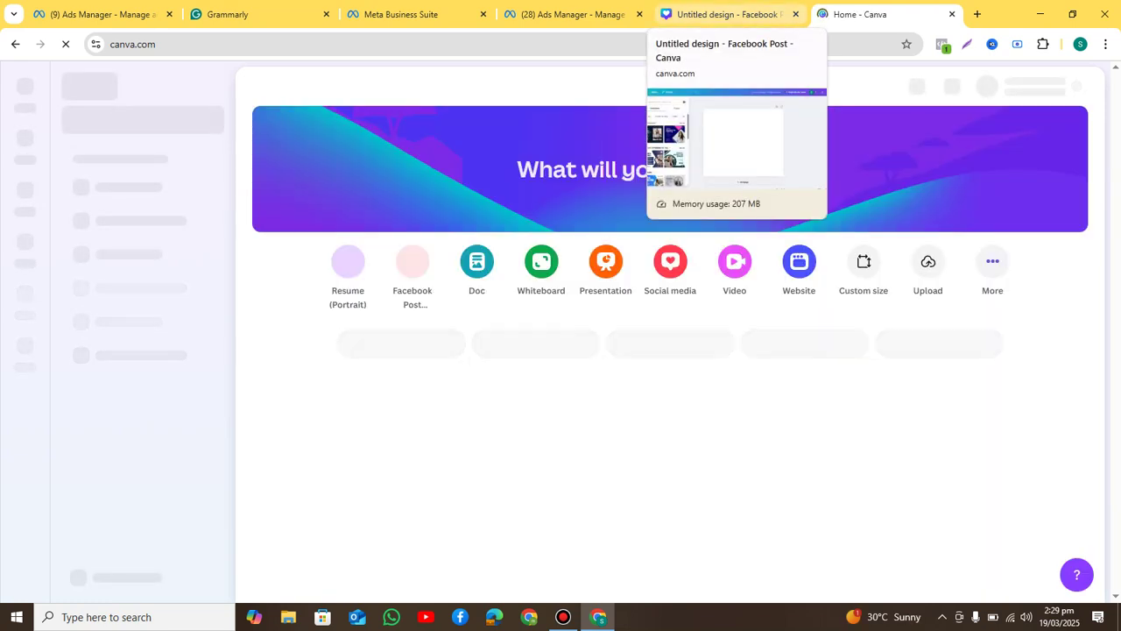
{"action": "left_click", "coordinate": [727, 14]}
{"action": "left_click", "coordinate": [876, 14]}
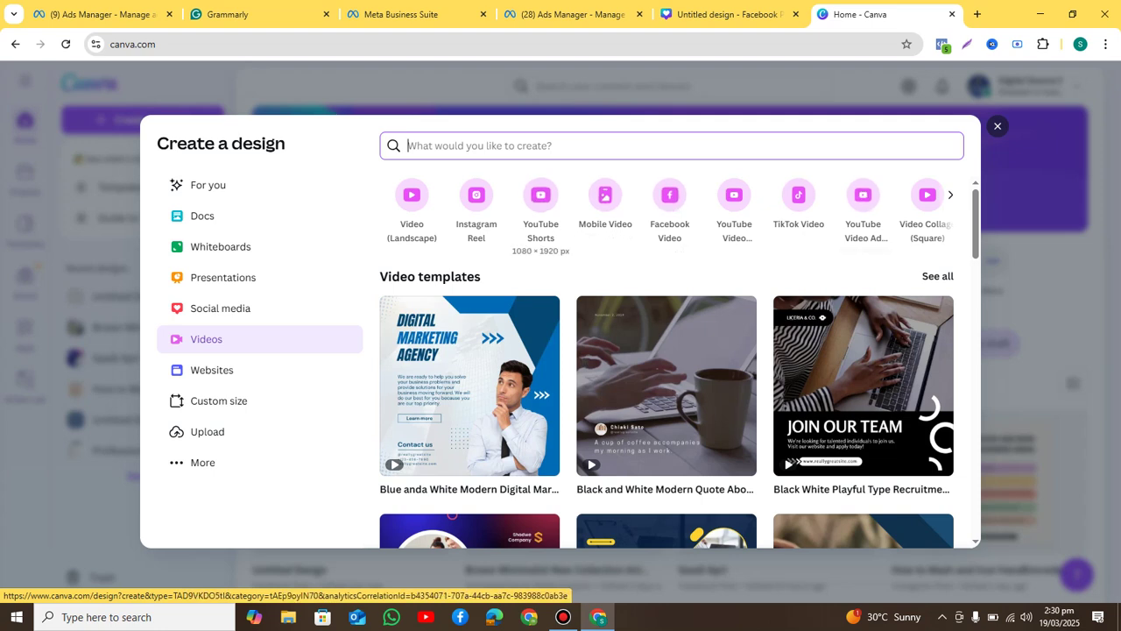
{"action": "left_click", "coordinate": [540, 197]}
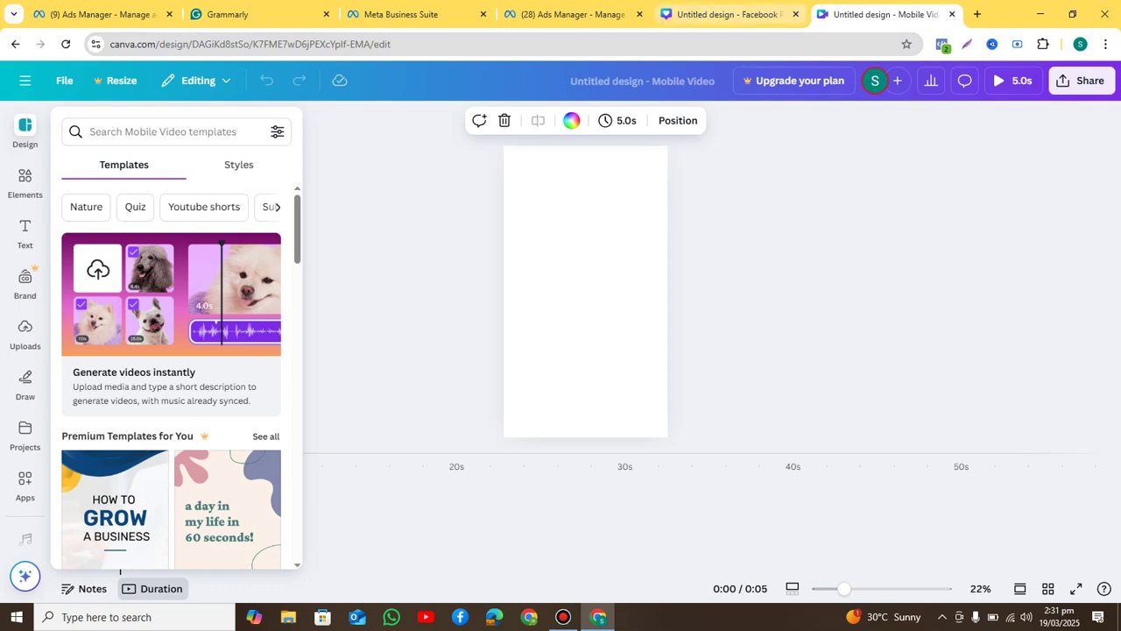
Return to the Facebook Post design and search its templates for "sneakers"
{"action": "left_click", "coordinate": [727, 14]}
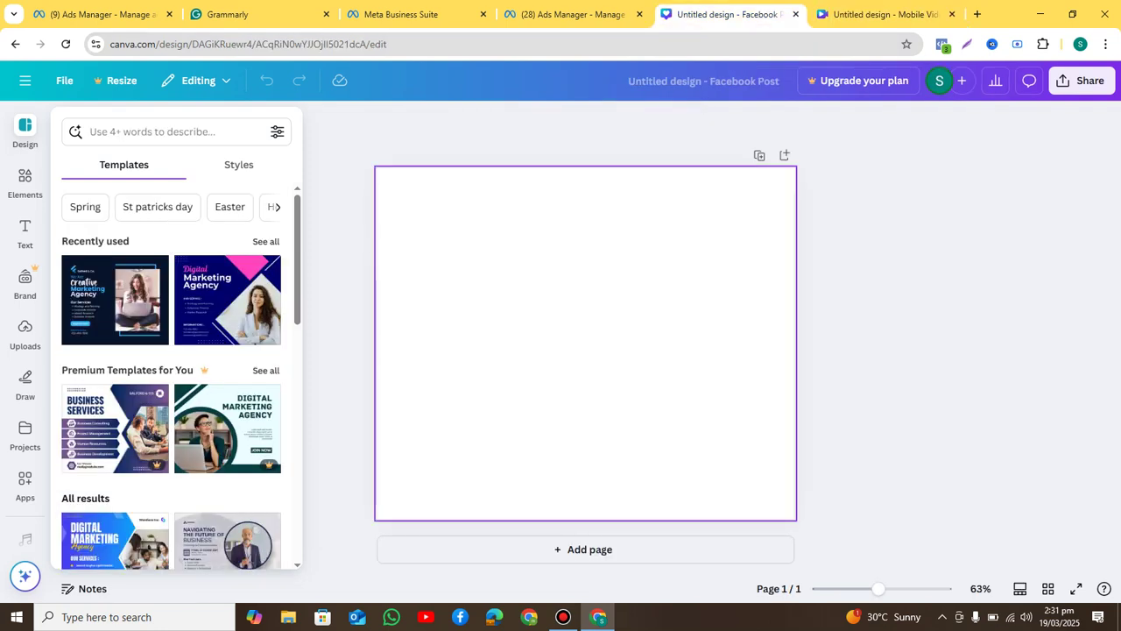
{"action": "left_click", "coordinate": [152, 132]}
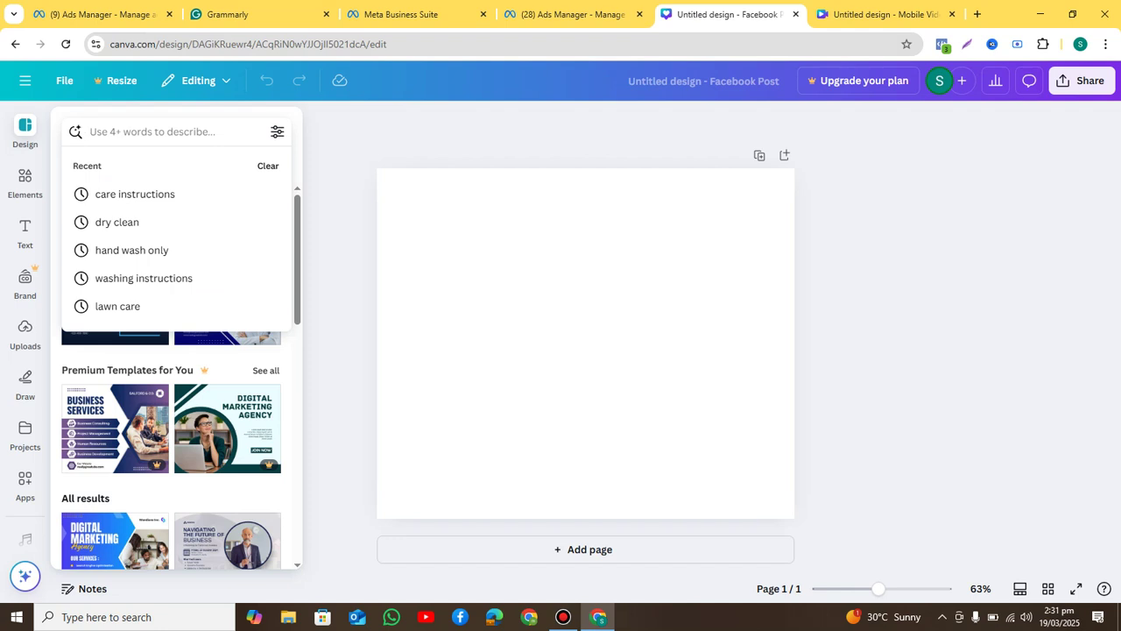
{"action": "type", "text": "sneakers"}
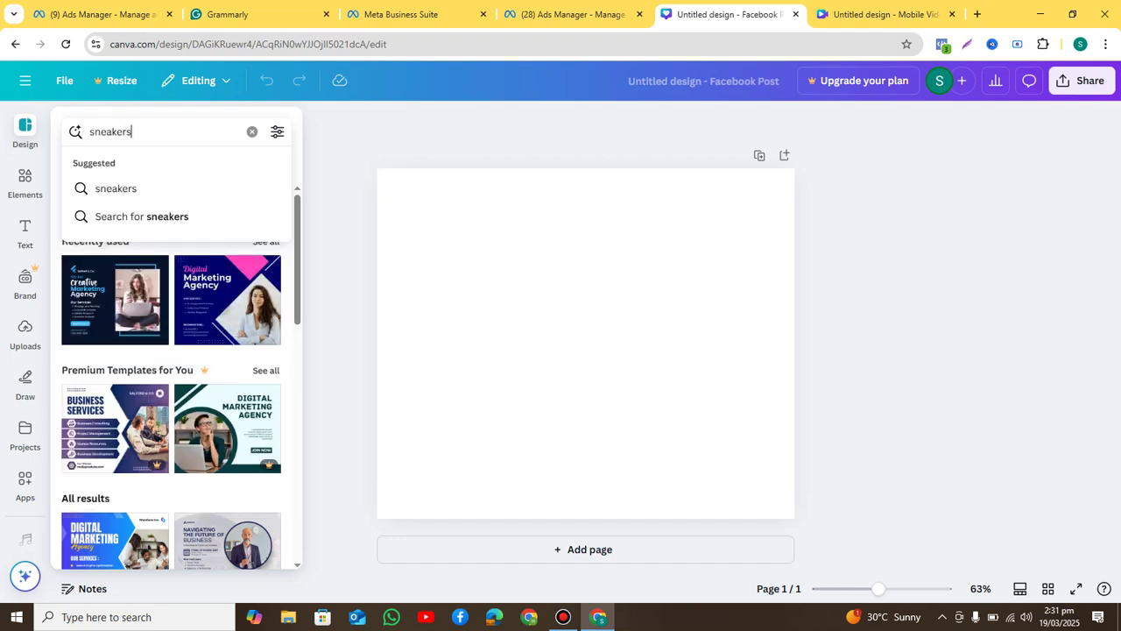
{"action": "key", "text": "Return"}
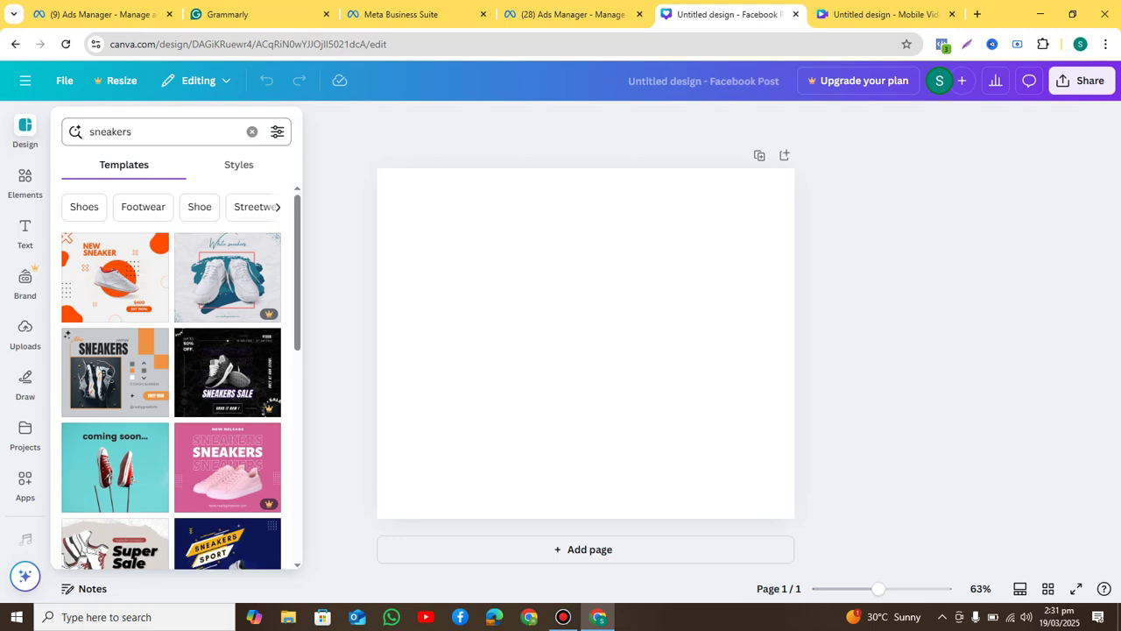
{"action": "key", "text": "XF86MonBrightnessUp"}
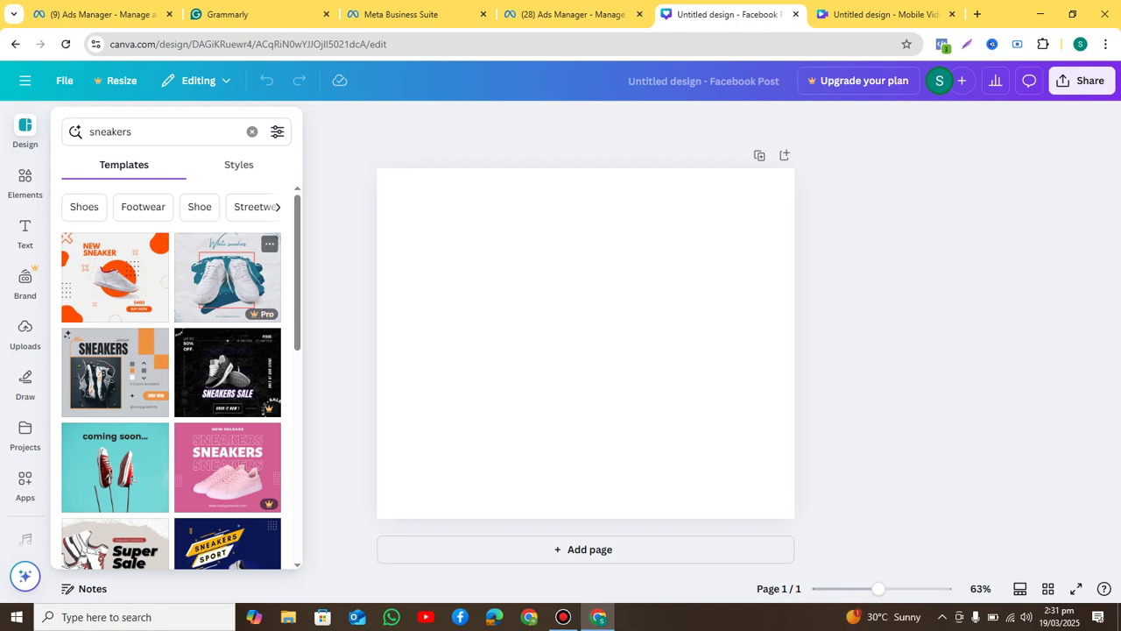
Apply the Orange Creative Sneaker Facebook Post template to the empty page 2
{"action": "left_click", "coordinate": [227, 276]}
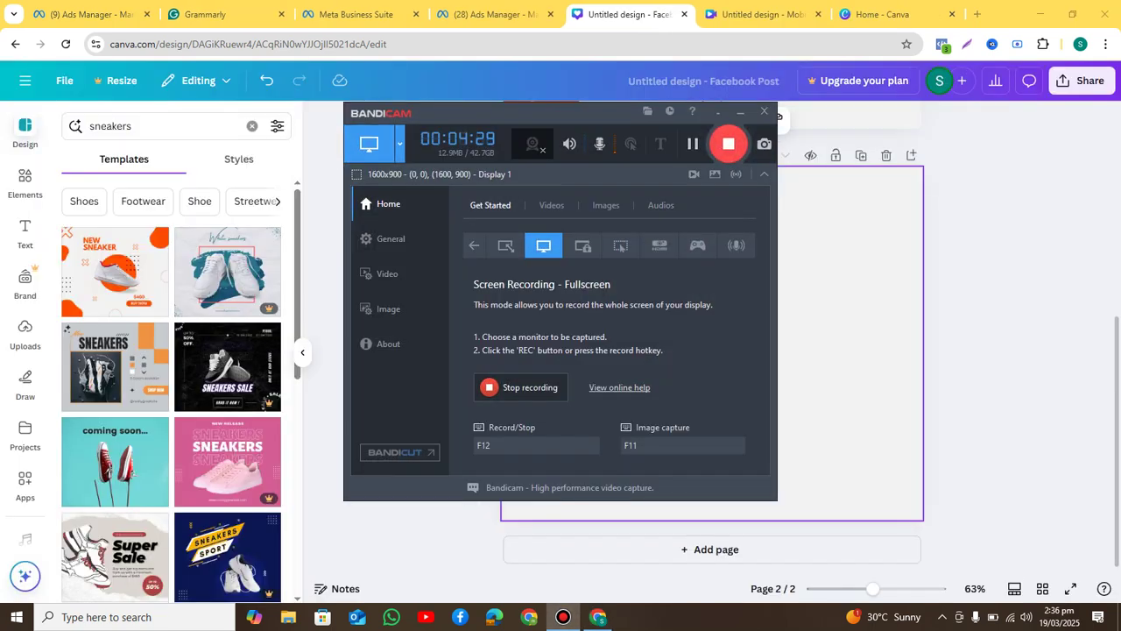
{"action": "left_click", "coordinate": [740, 111]}
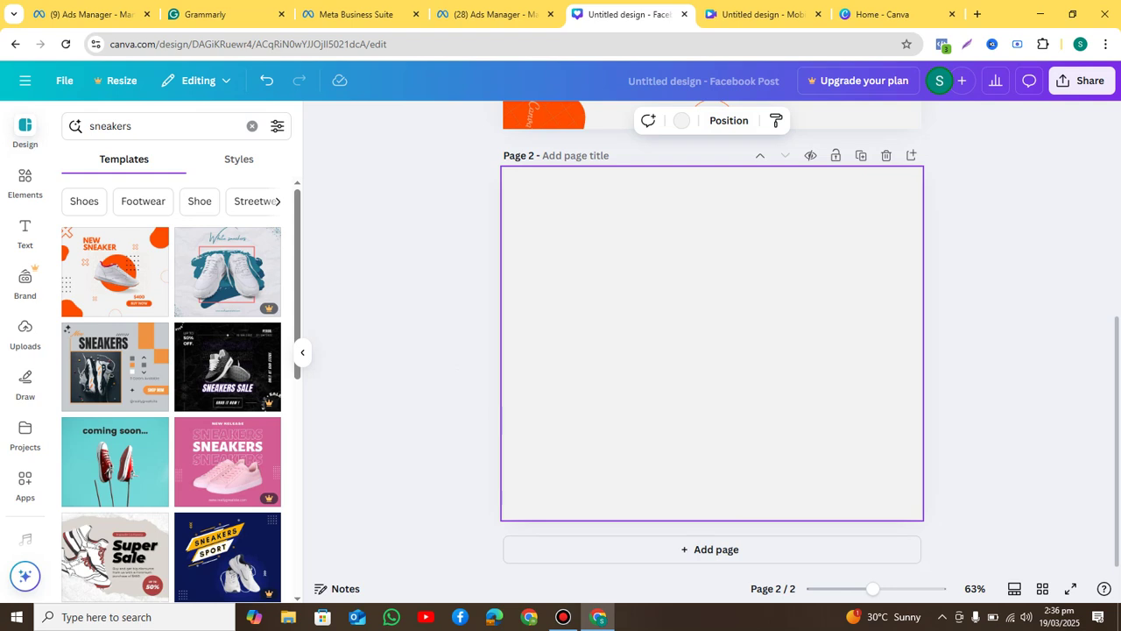
{"action": "left_click", "coordinate": [115, 273]}
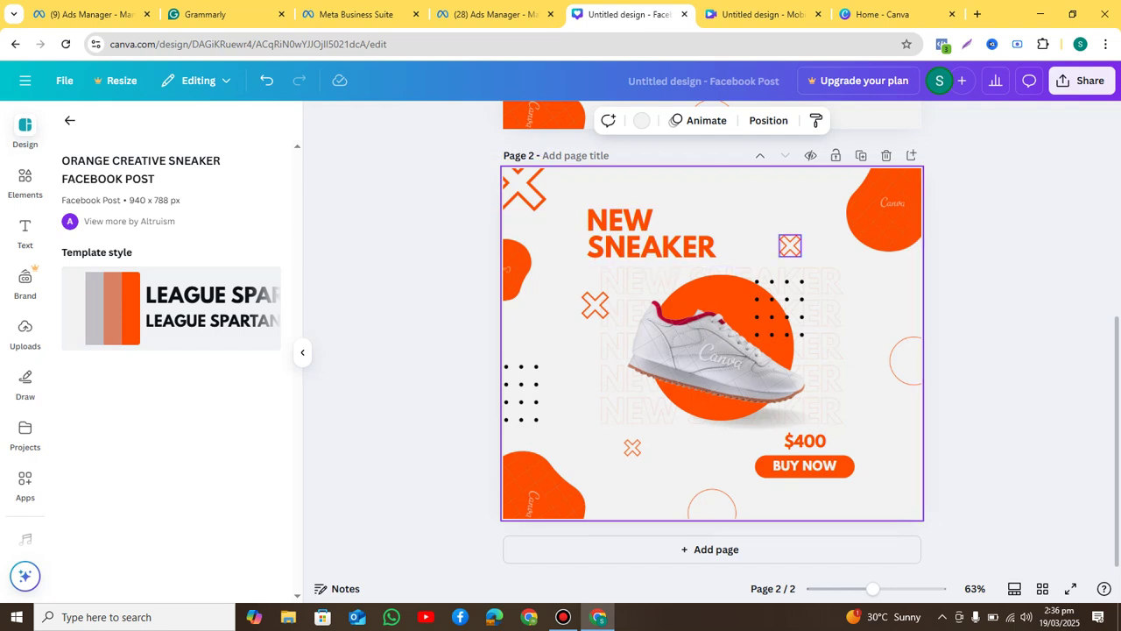
Nudge the faint repeated text behind the sneaker on page 2, and undo that move
{"action": "mouse_move", "coordinate": [821, 350]}
{"action": "left_mouse_down"}
{"action": "mouse_move", "coordinate": [849, 260]}
{"action": "mouse_move", "coordinate": [815, 349]}
{"action": "left_mouse_up"}
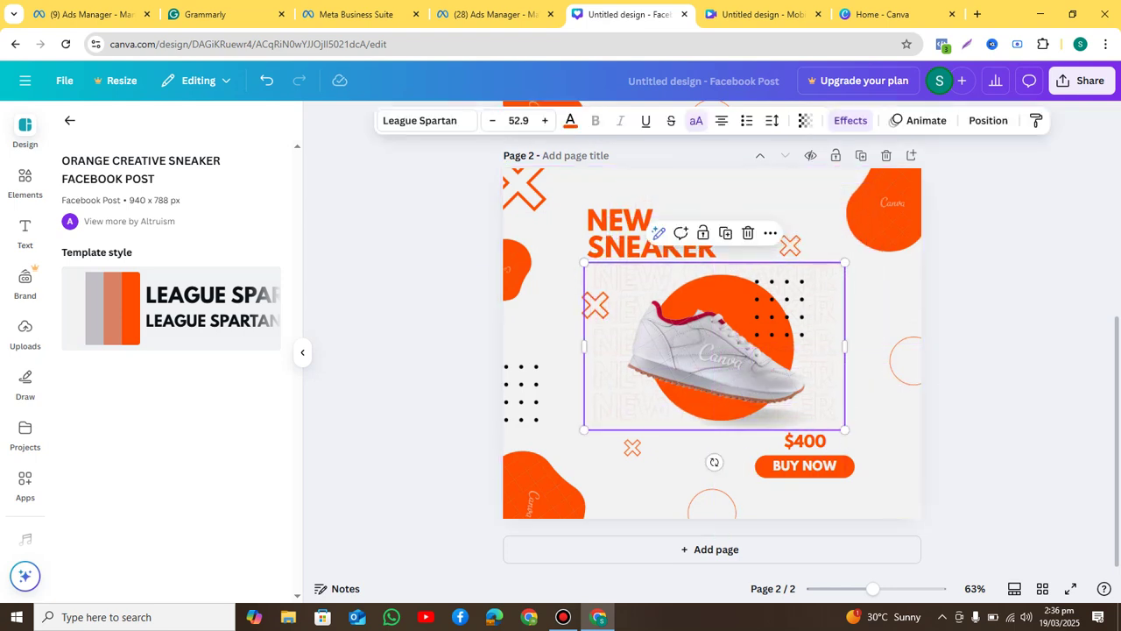
{"action": "key", "text": "ctrl+z"}
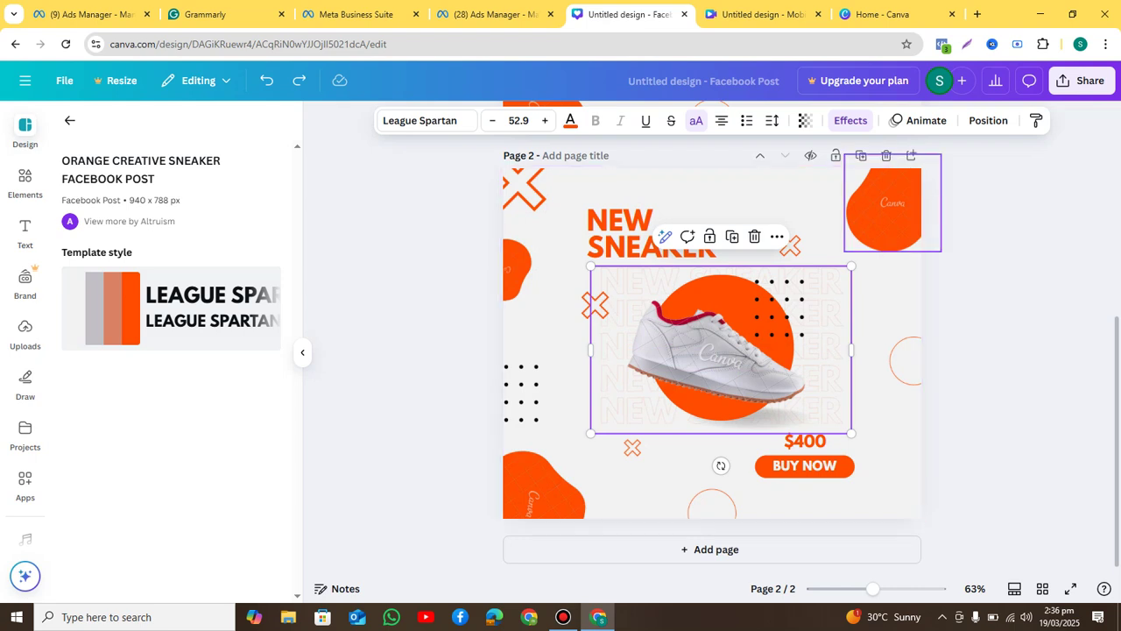
Move the orange blob from page 2's upper-right corner toward the NEW SNEAKER heading, and undo that move
{"action": "key", "text": "Escape"}
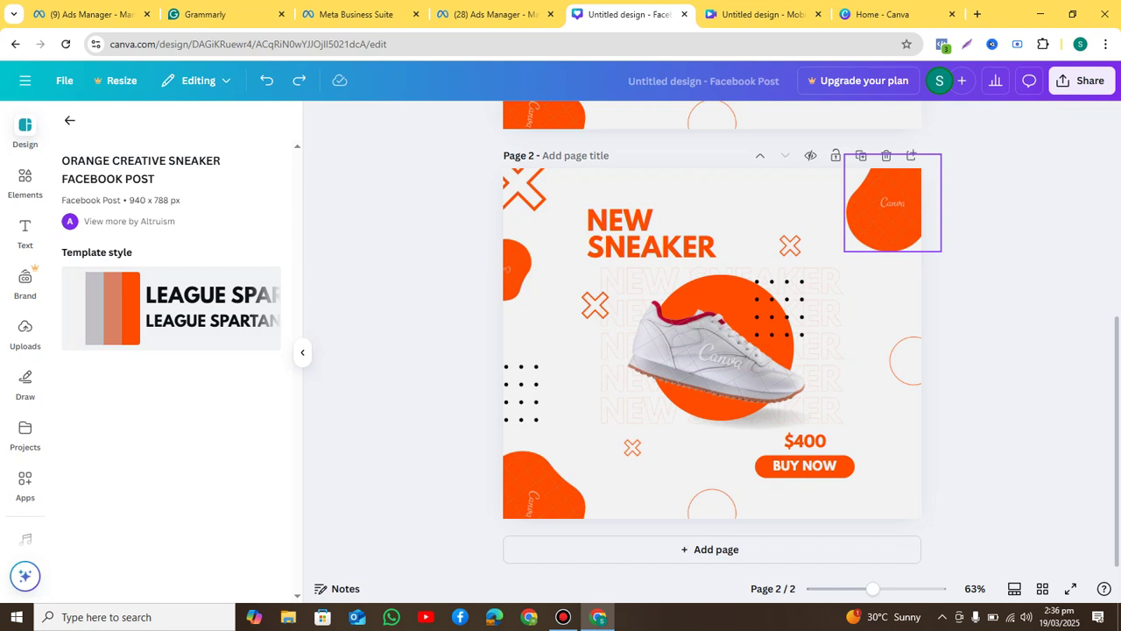
{"action": "left_click_drag", "start_coordinate": [885, 206], "coordinate": [703, 195]}
{"action": "key", "text": "ctrl+z"}
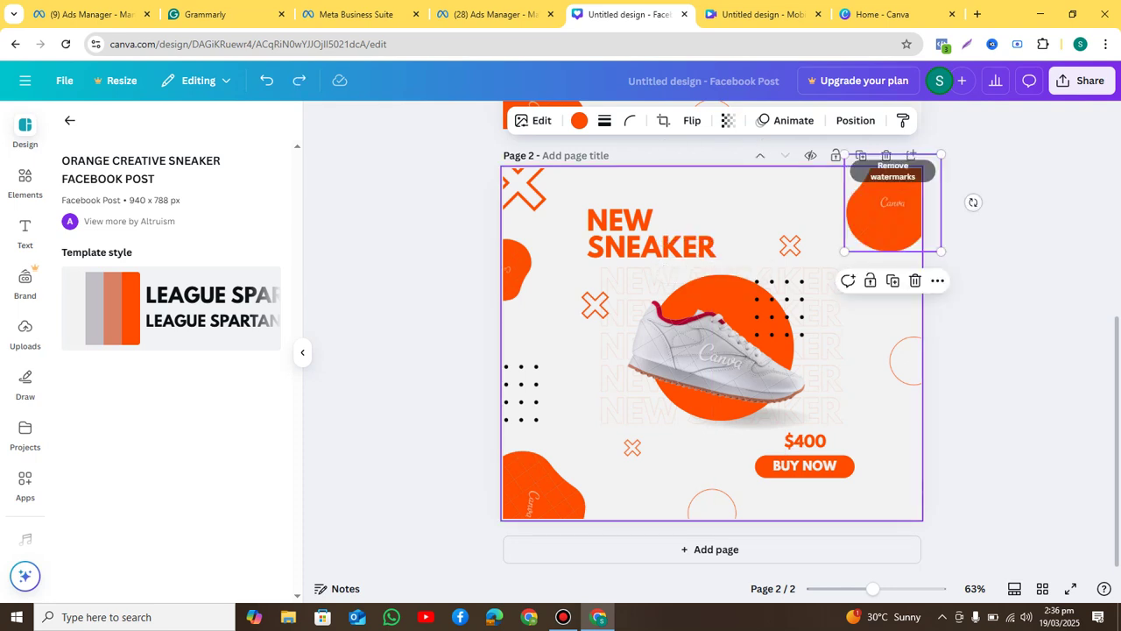
{"action": "key", "text": "Escape"}
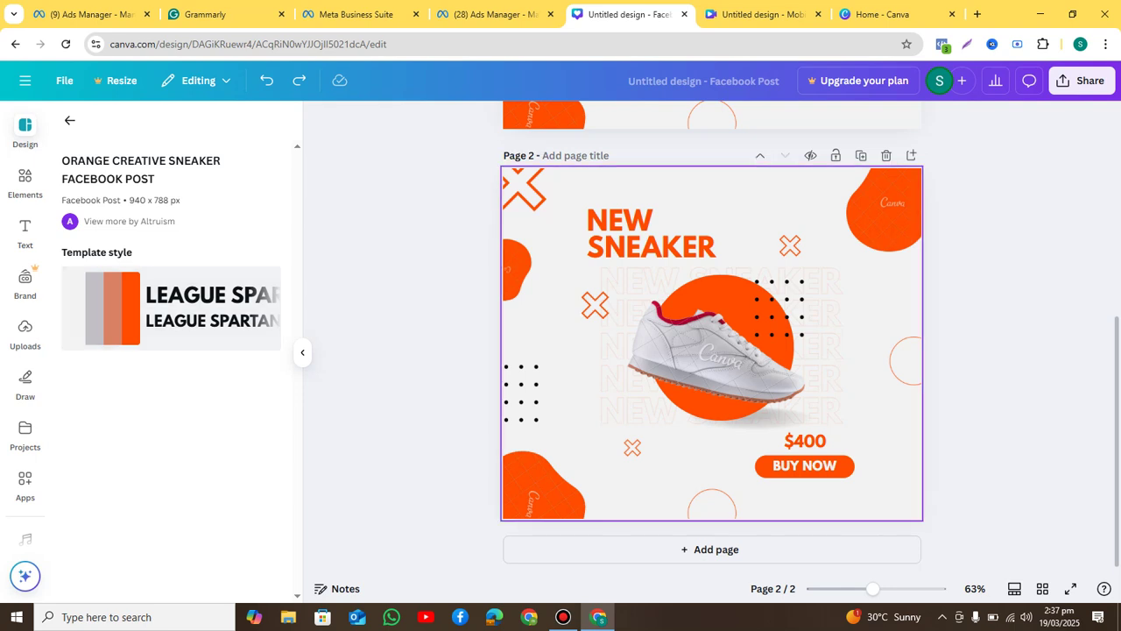
Apply the Orange Creative Sneaker template's style to page 2, shuffle it several times, and return to the sneakers template results
{"action": "left_click", "coordinate": [867, 325]}
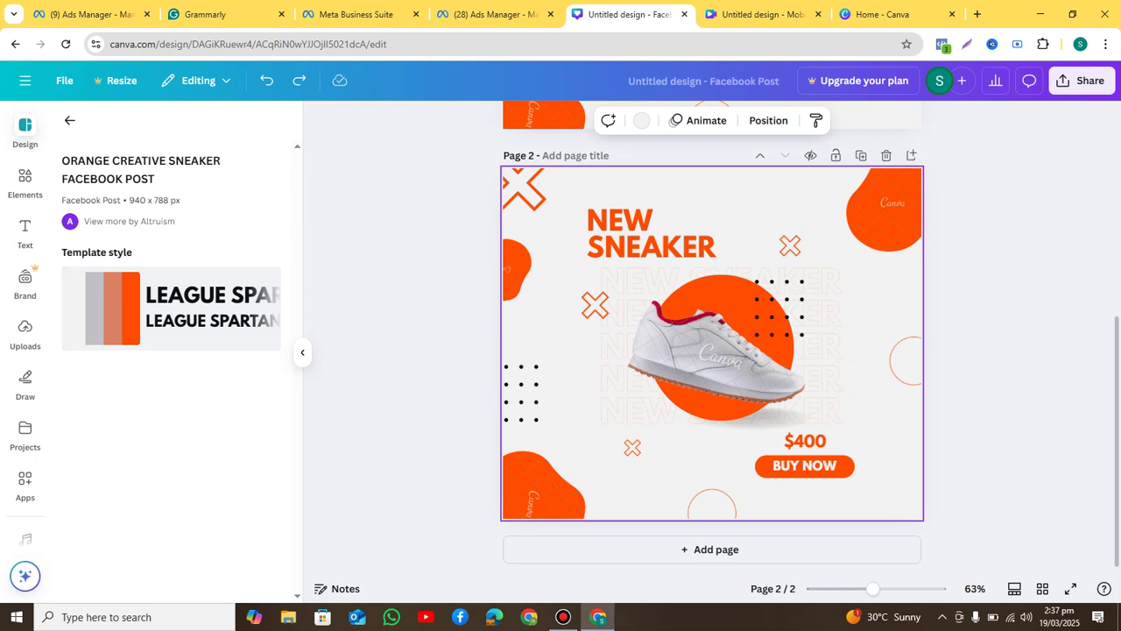
{"action": "left_click", "coordinate": [171, 308]}
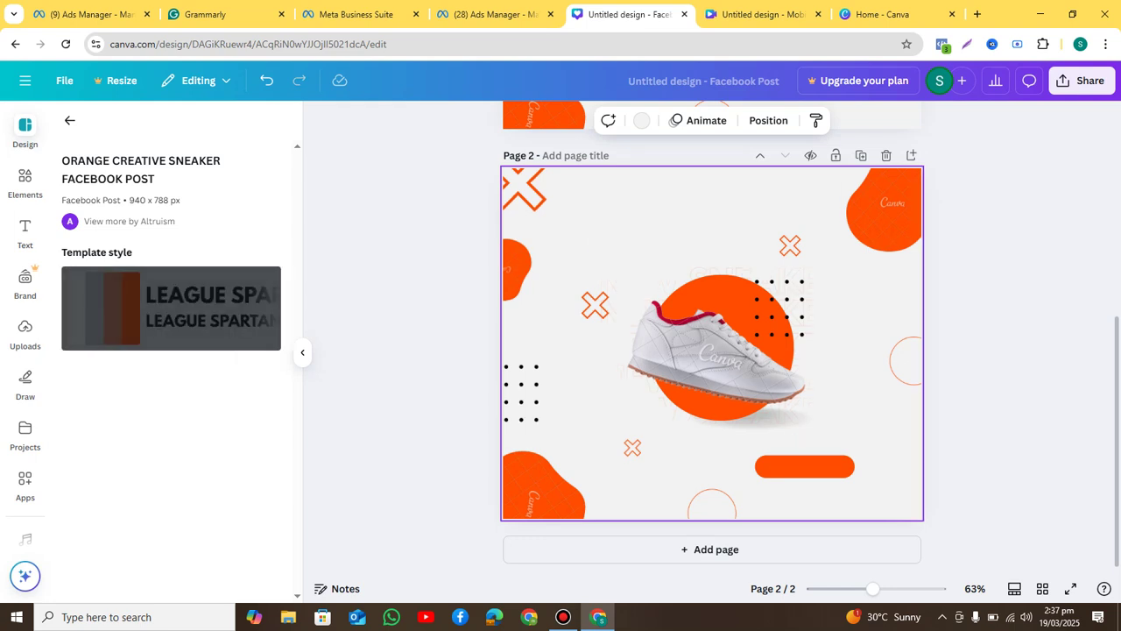
{"action": "left_click", "coordinate": [170, 309]}
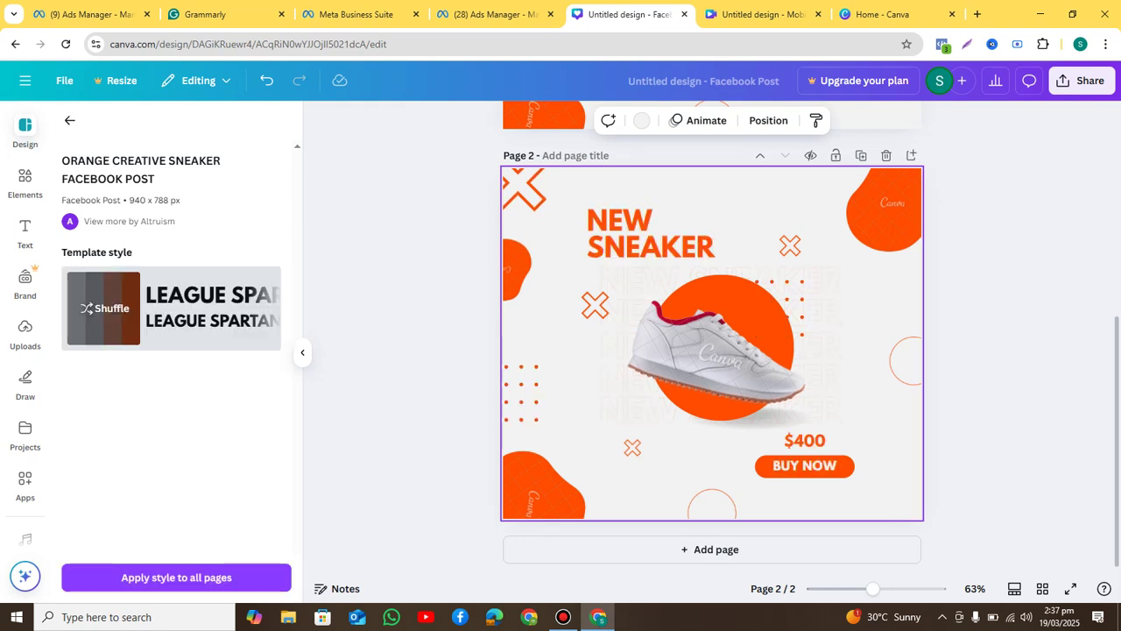
{"action": "left_click", "coordinate": [171, 308]}
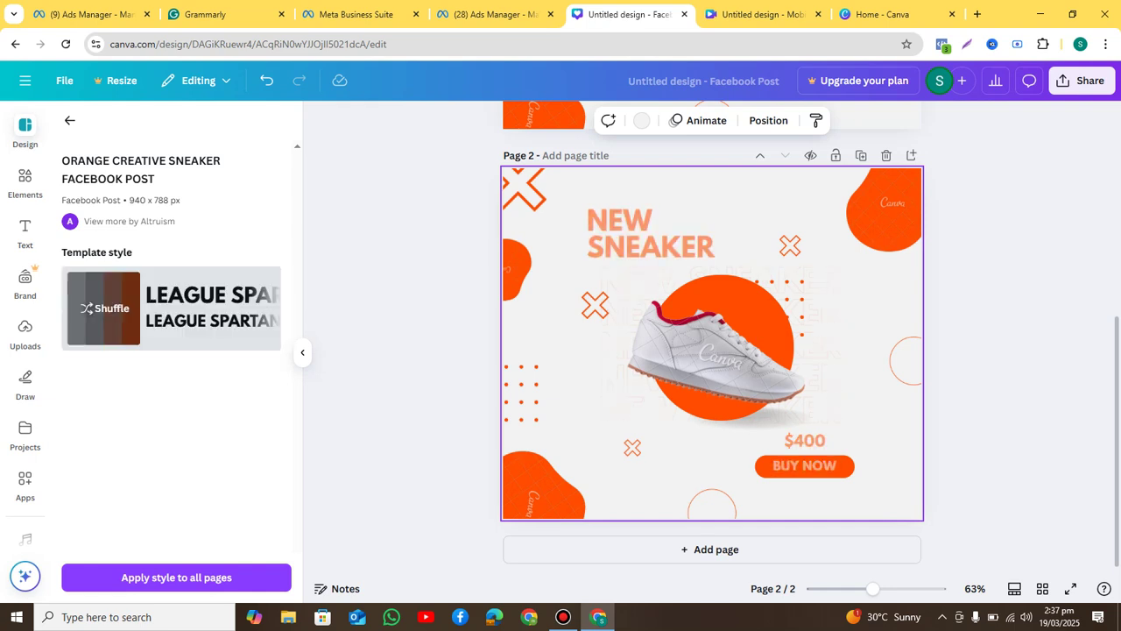
{"action": "left_click", "coordinate": [171, 308]}
{"action": "left_click", "coordinate": [171, 309]}
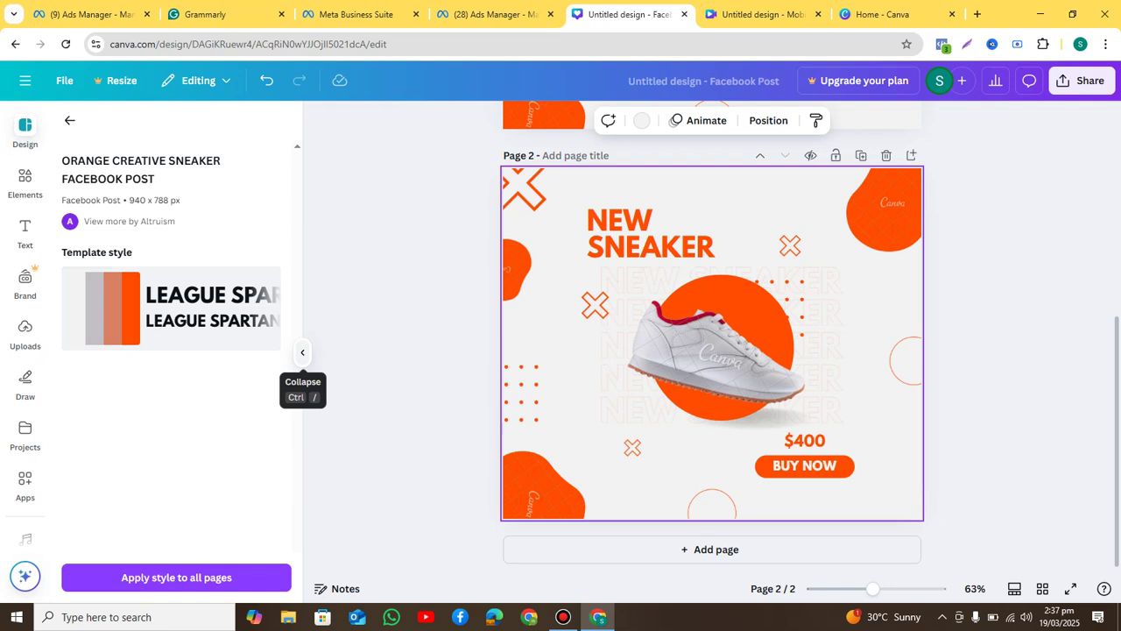
{"action": "left_click", "coordinate": [70, 120]}
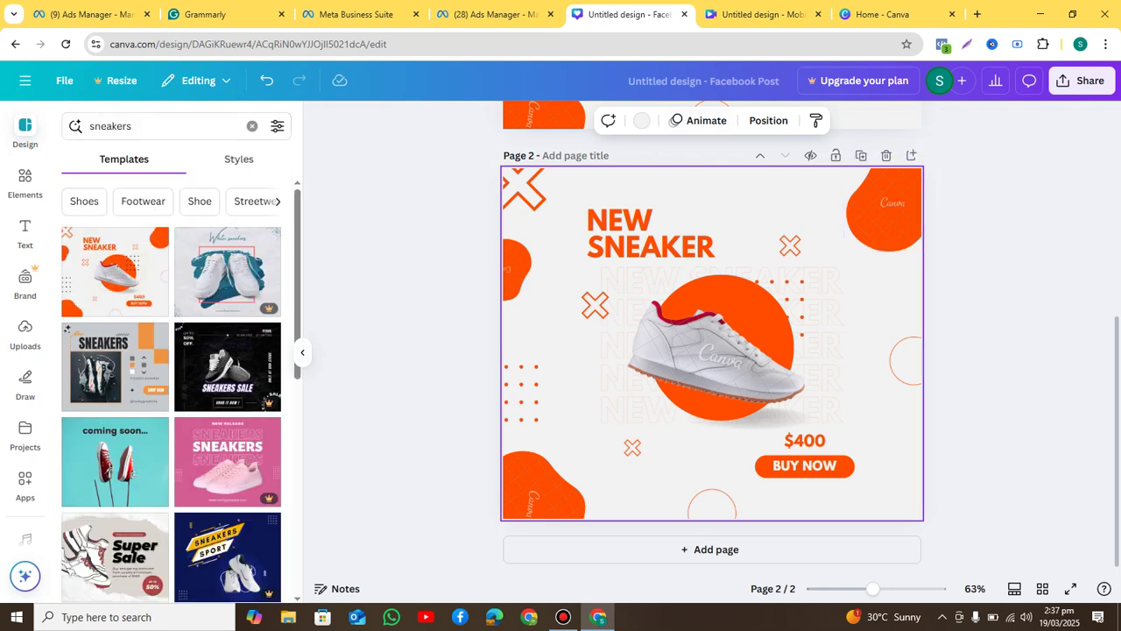
{"action": "key", "text": "Escape"}
Browse the page animations offered for page 2 and close the list without applying any
{"action": "left_click", "coordinate": [699, 120]}
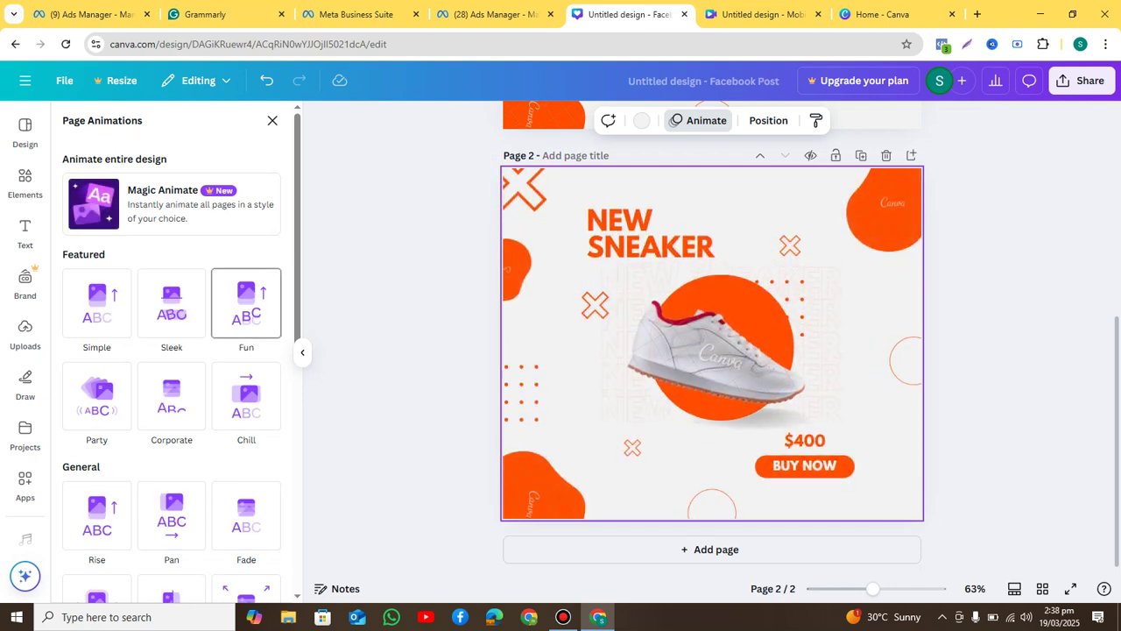
{"action": "scroll", "coordinate": [181, 358], "scroll_direction": "down", "scroll_amount": 2}
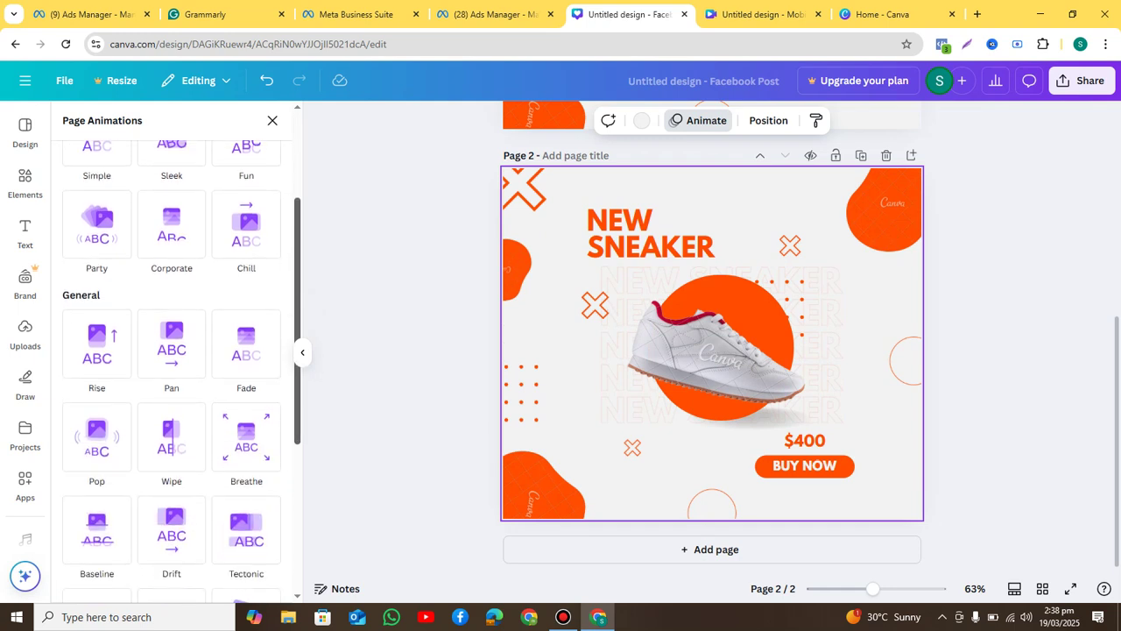
{"action": "scroll", "coordinate": [182, 372], "scroll_direction": "up", "scroll_amount": 1}
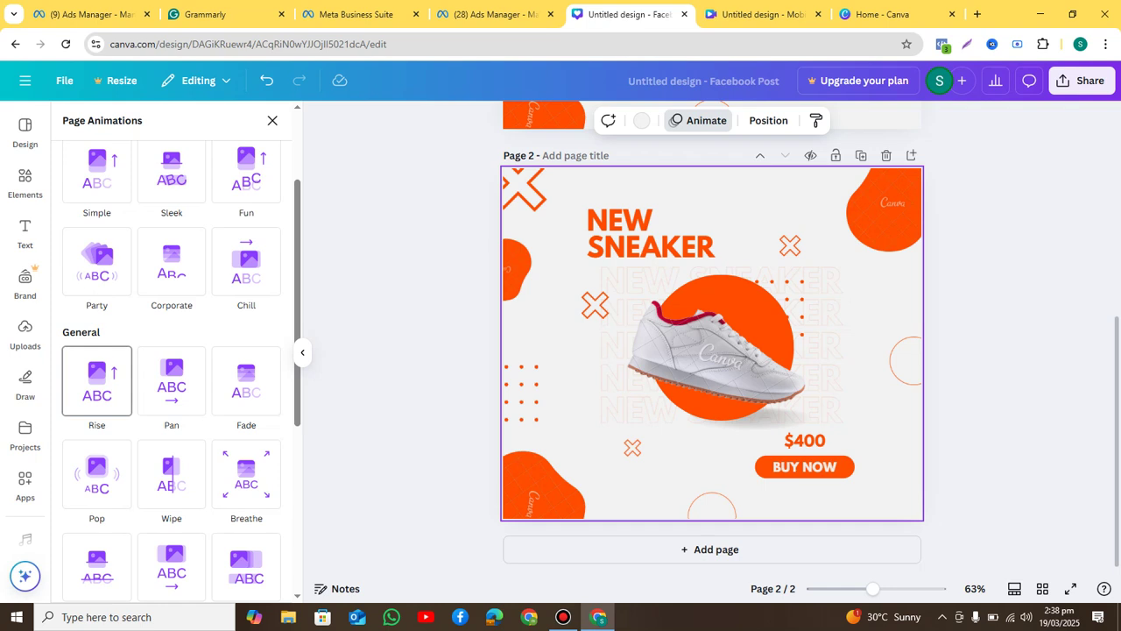
{"action": "left_click", "coordinate": [272, 120]}
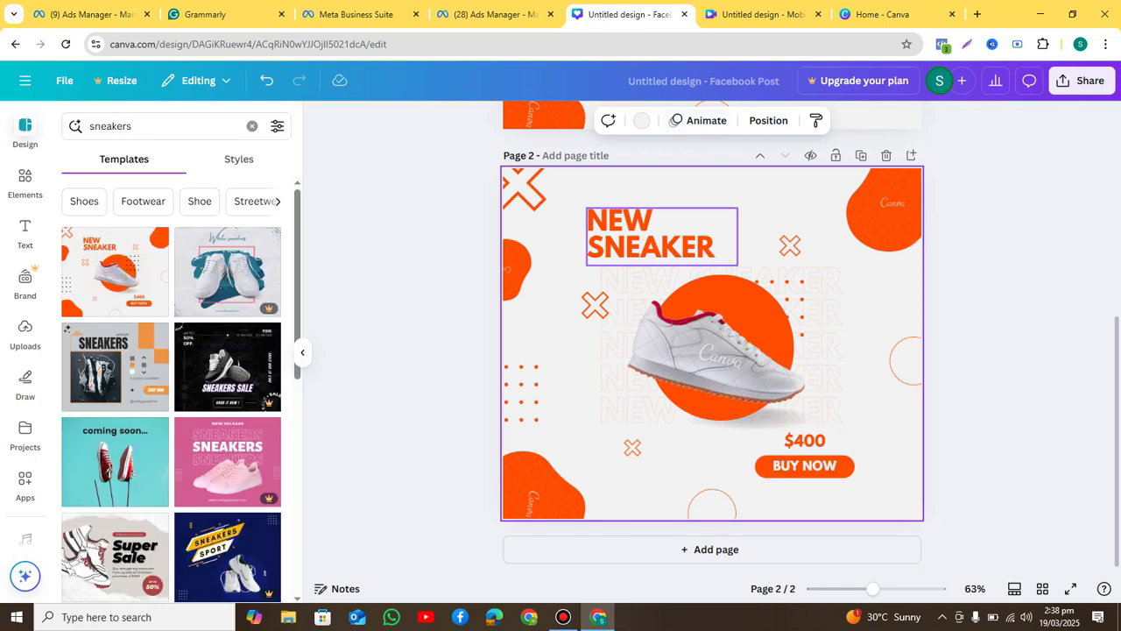
Recolor page 2's NEW SNEAKER heading with a purple from the default solid colors, and undo that color change
{"action": "left_click", "coordinate": [650, 233]}
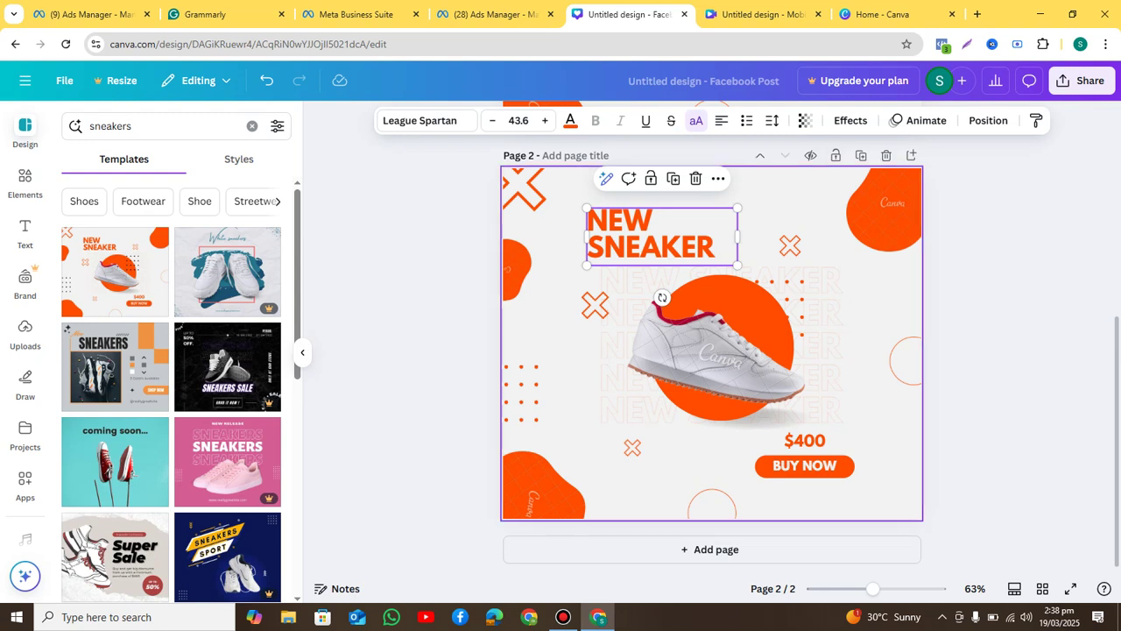
{"action": "left_click", "coordinate": [792, 206]}
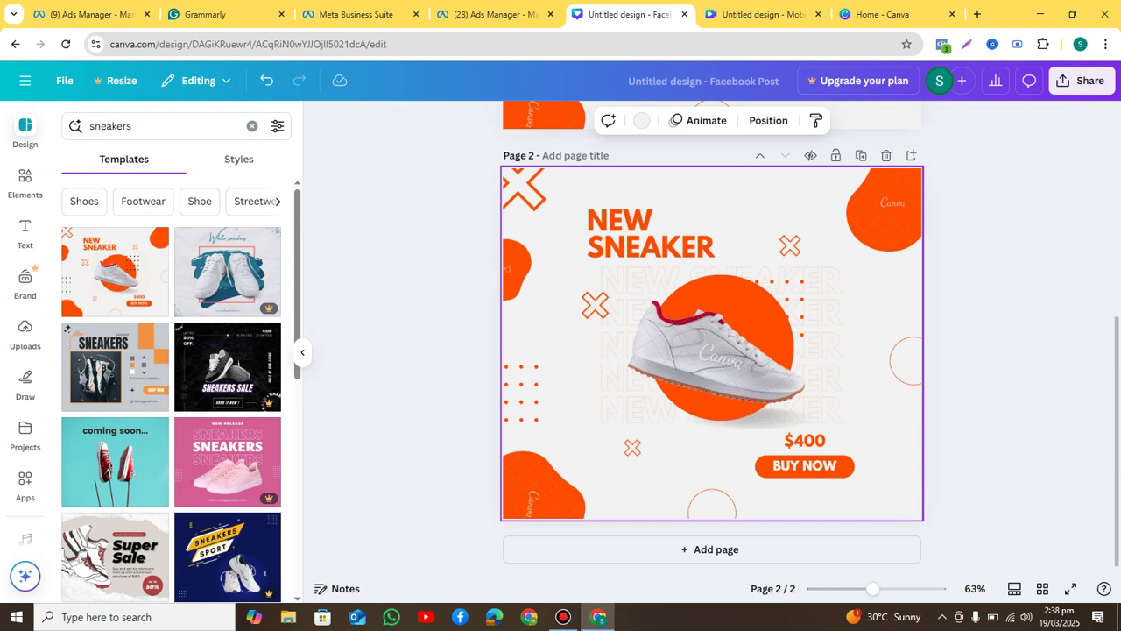
{"action": "left_click", "coordinate": [650, 234]}
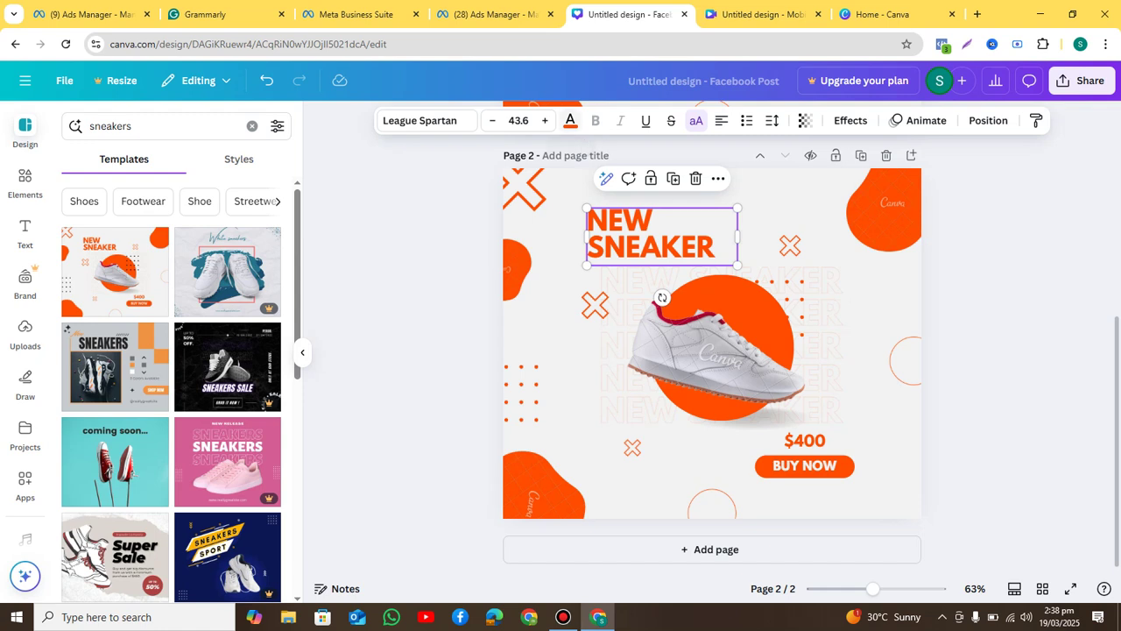
{"action": "left_click", "coordinate": [571, 121]}
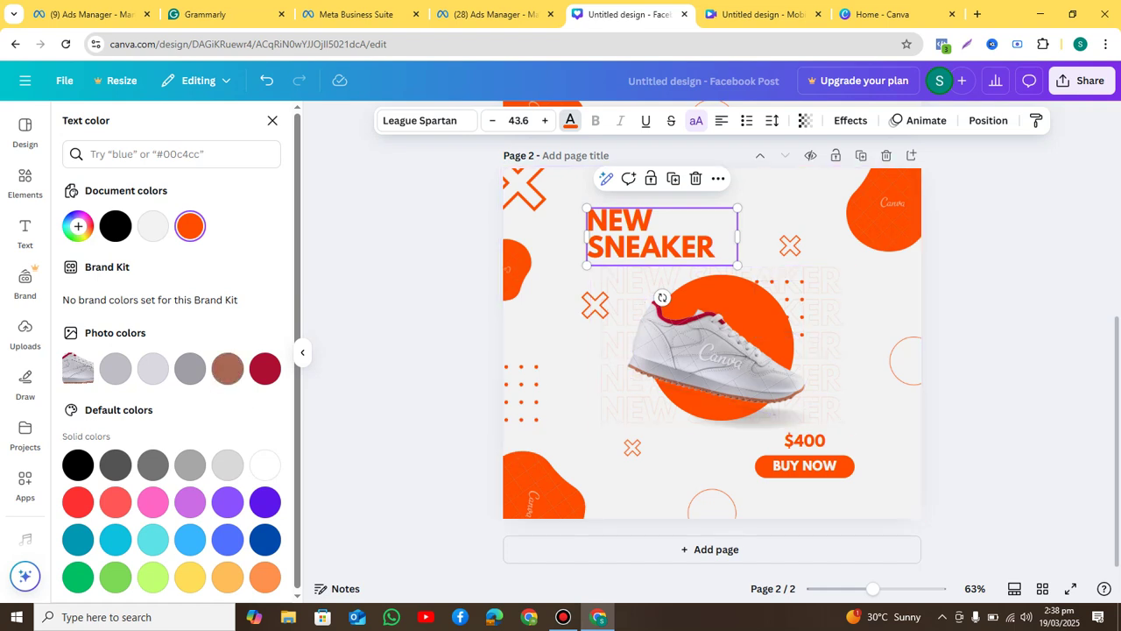
{"action": "left_click", "coordinate": [264, 502]}
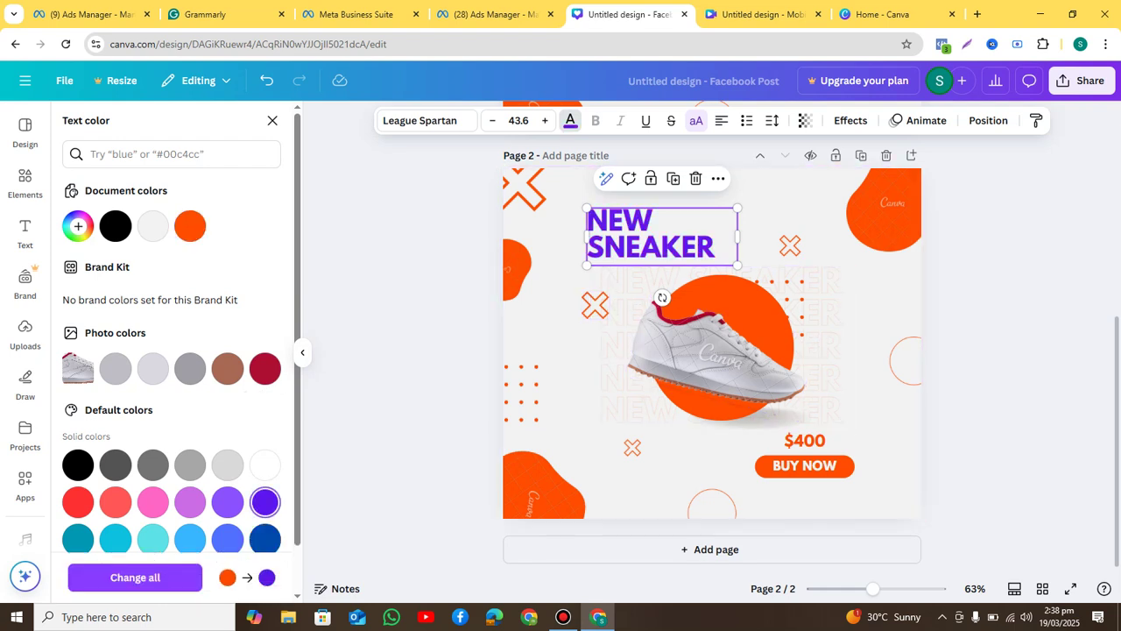
{"action": "key", "text": "ctrl+z"}
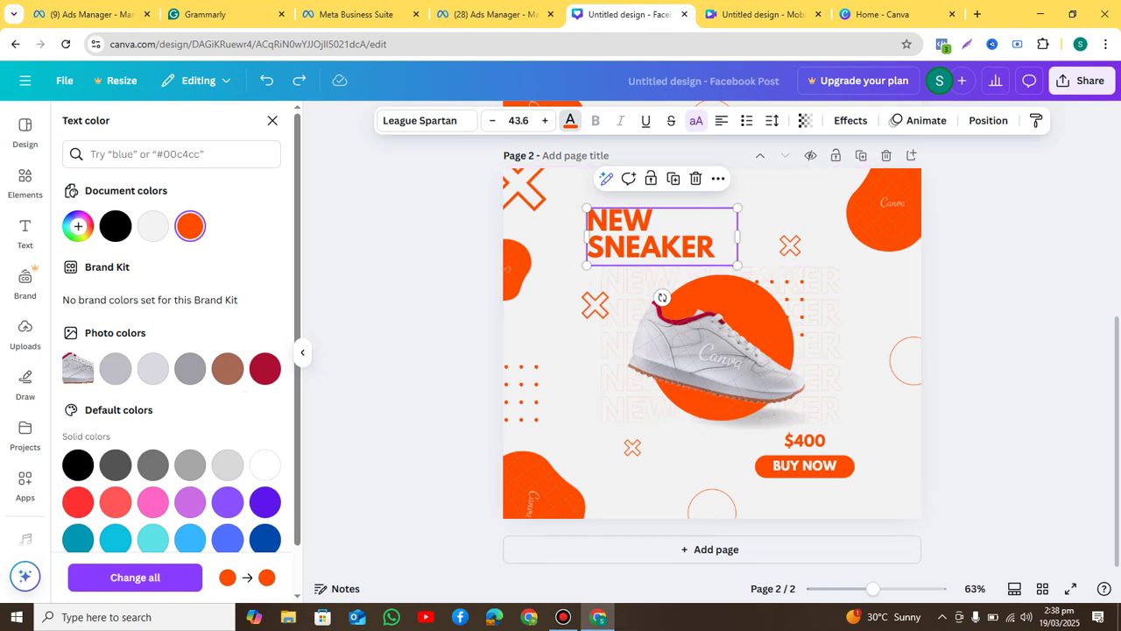
Try the brown, dark red and gray photo colors on the NEW SNEAKER heading, and restore its orange document color
{"action": "left_click", "coordinate": [227, 368]}
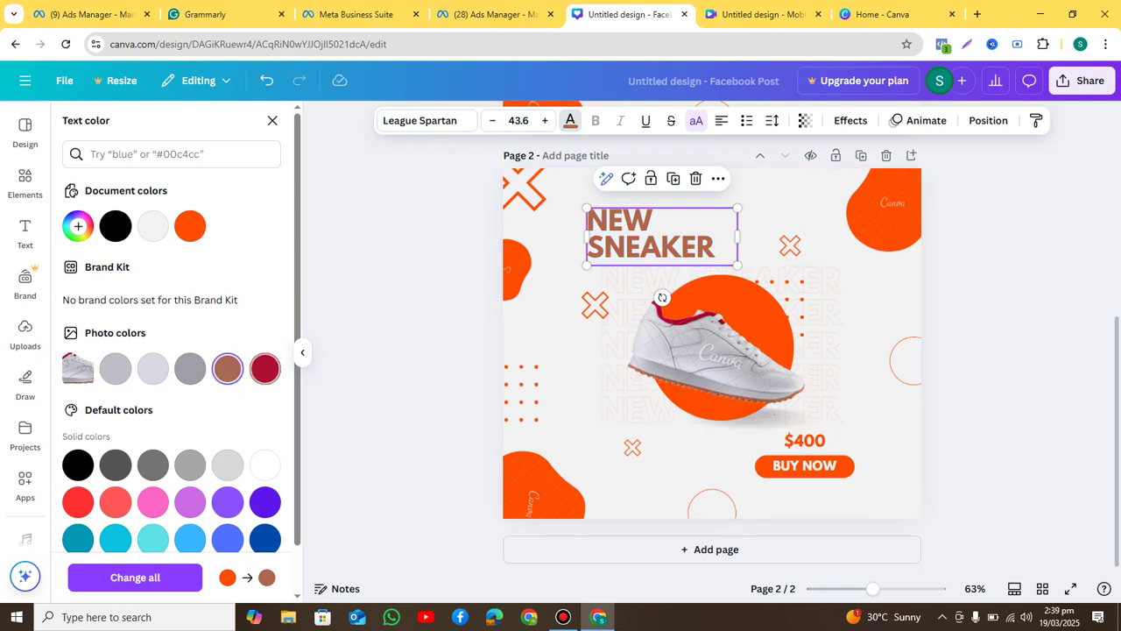
{"action": "left_click", "coordinate": [265, 368]}
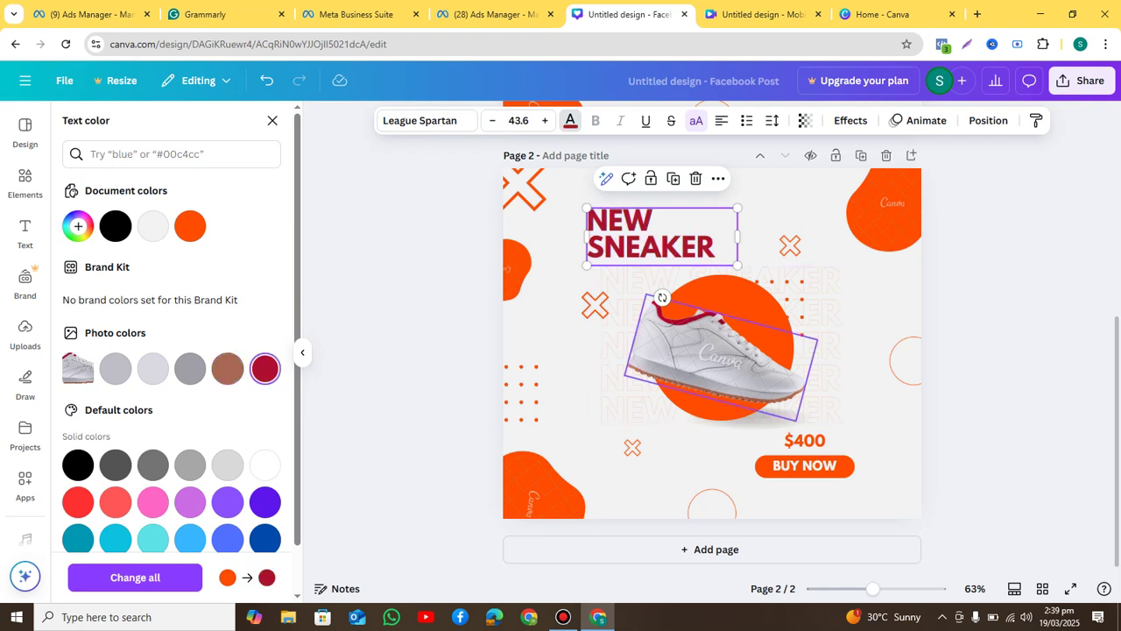
{"action": "left_click", "coordinate": [190, 368]}
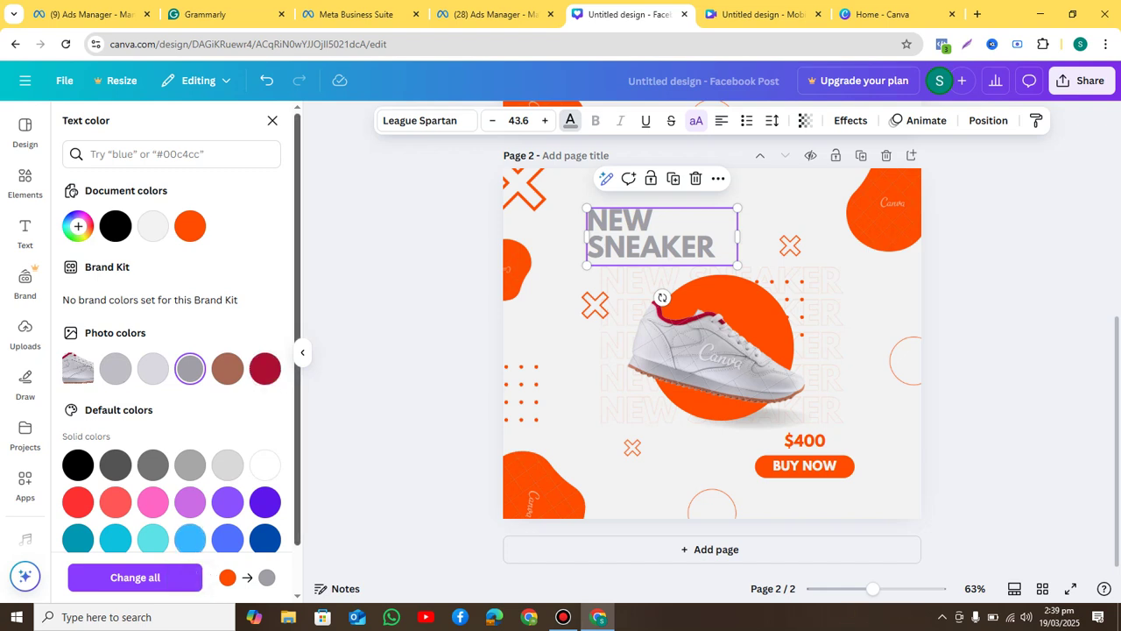
{"action": "left_click", "coordinate": [189, 226]}
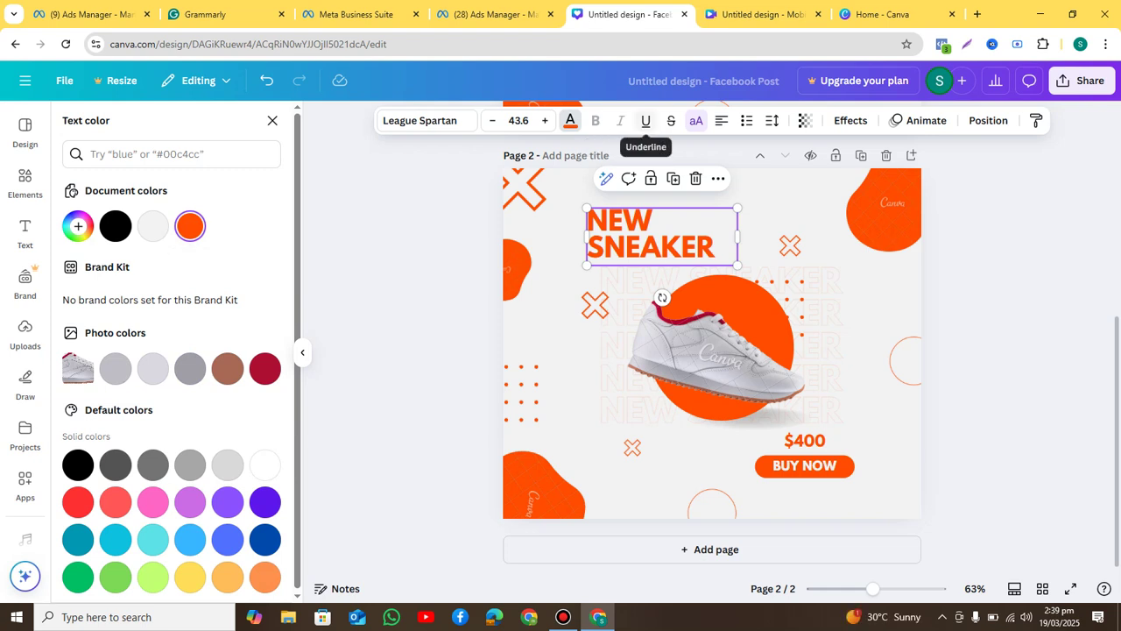
Change the NEW SNEAKER heading's font to League Gothic and set its size to 44.6
{"action": "left_click", "coordinate": [426, 120]}
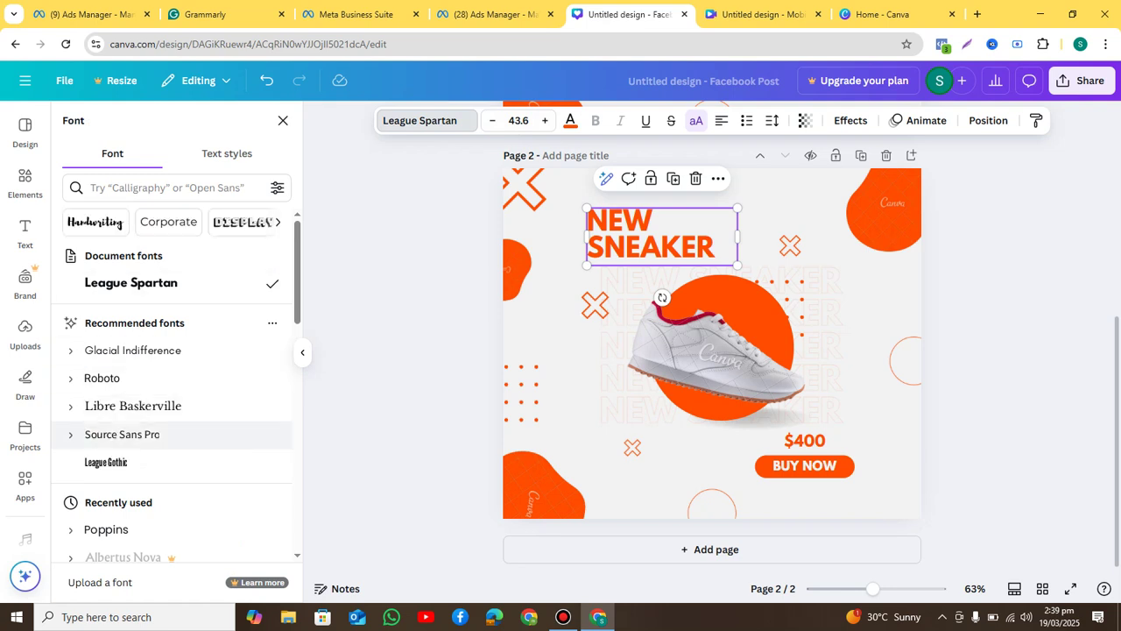
{"action": "left_click", "coordinate": [106, 461]}
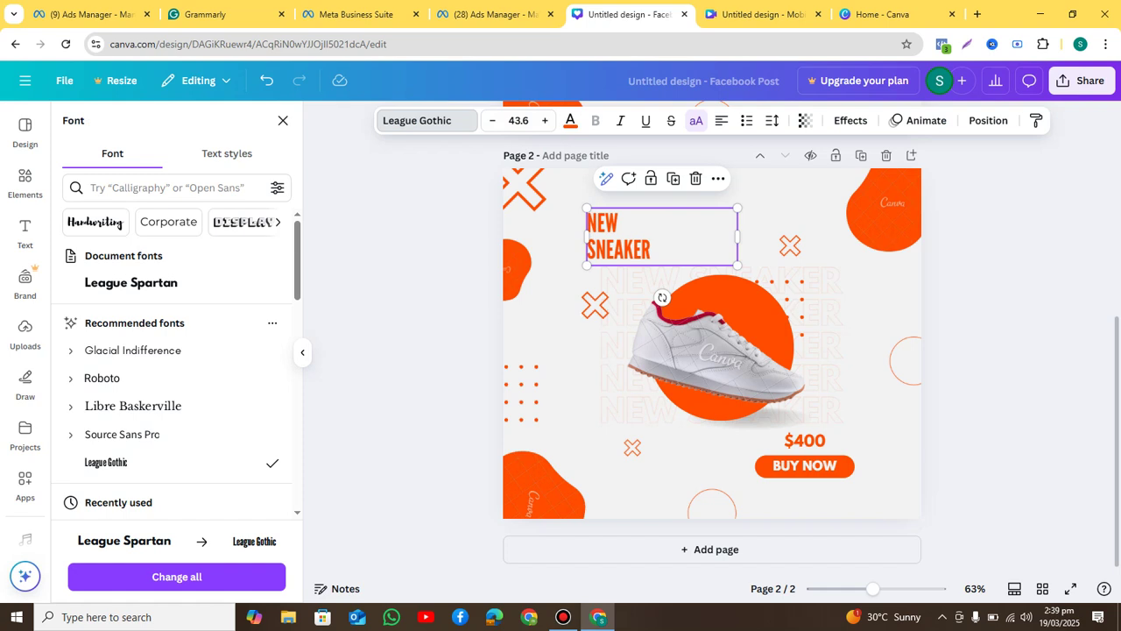
{"action": "left_click", "coordinate": [544, 120]}
{"action": "left_click", "coordinate": [544, 120]}
{"action": "left_click", "coordinate": [545, 120]}
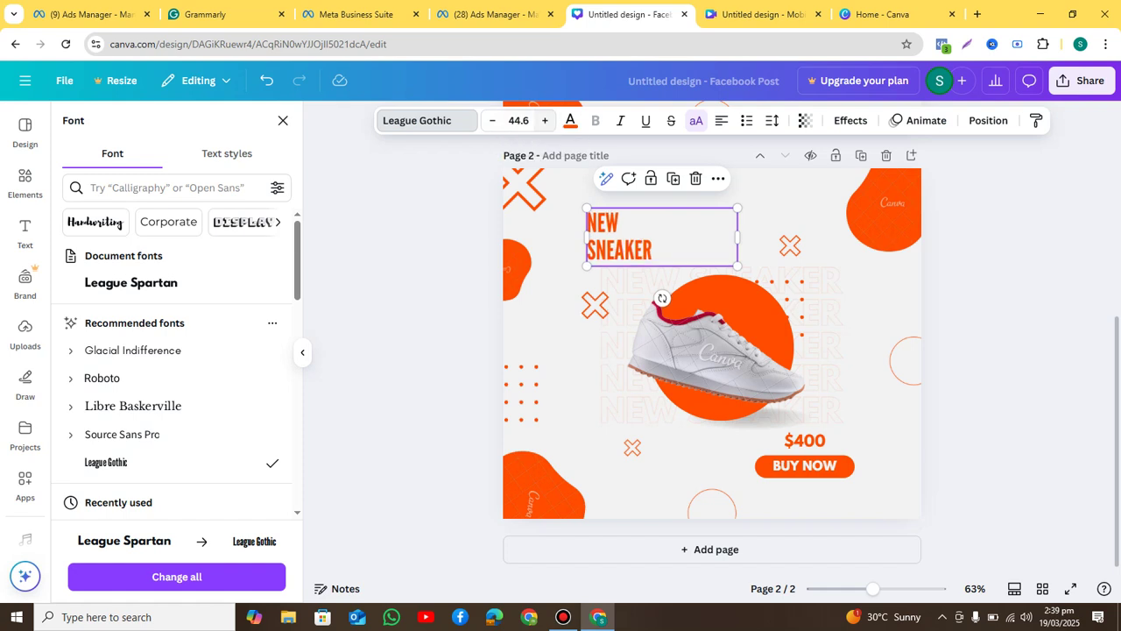
{"action": "left_click", "coordinate": [493, 120]}
{"action": "left_click", "coordinate": [492, 120]}
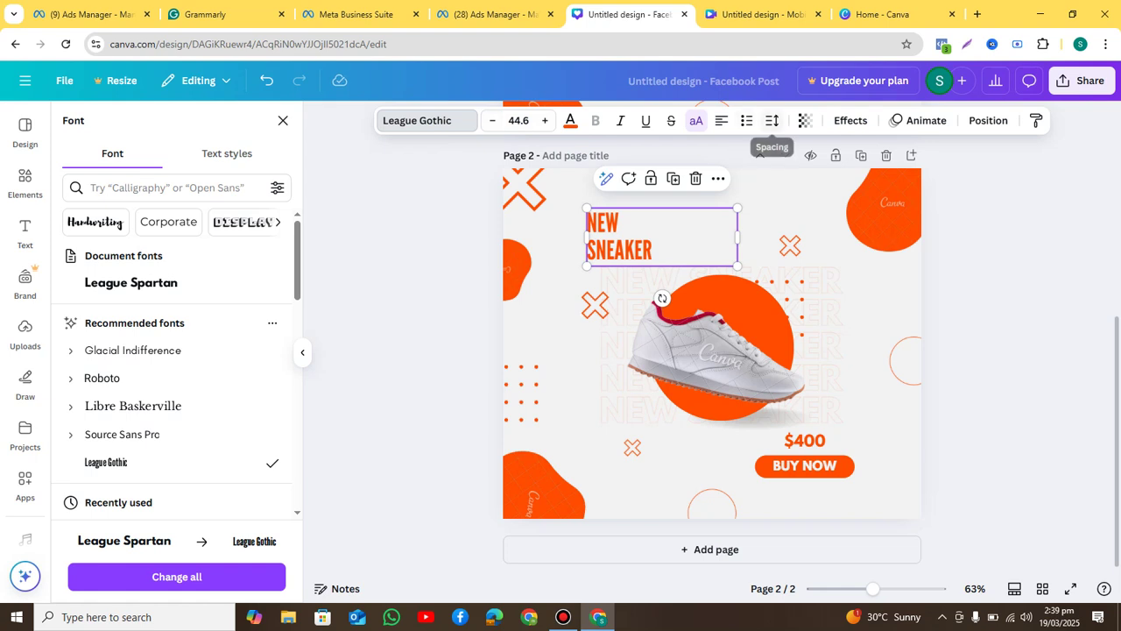
Set the NEW SNEAKER heading's letter spacing to 162 and its line spacing to 1.41
{"action": "left_click", "coordinate": [772, 120]}
{"action": "mouse_move", "coordinate": [727, 227]}
{"action": "left_mouse_down"}
{"action": "mouse_move", "coordinate": [768, 227]}
{"action": "mouse_move", "coordinate": [747, 227]}
{"action": "left_mouse_up"}
{"action": "mouse_move", "coordinate": [721, 178]}
{"action": "left_mouse_down"}
{"action": "mouse_move", "coordinate": [767, 178]}
{"action": "mouse_move", "coordinate": [727, 177]}
{"action": "left_mouse_up"}
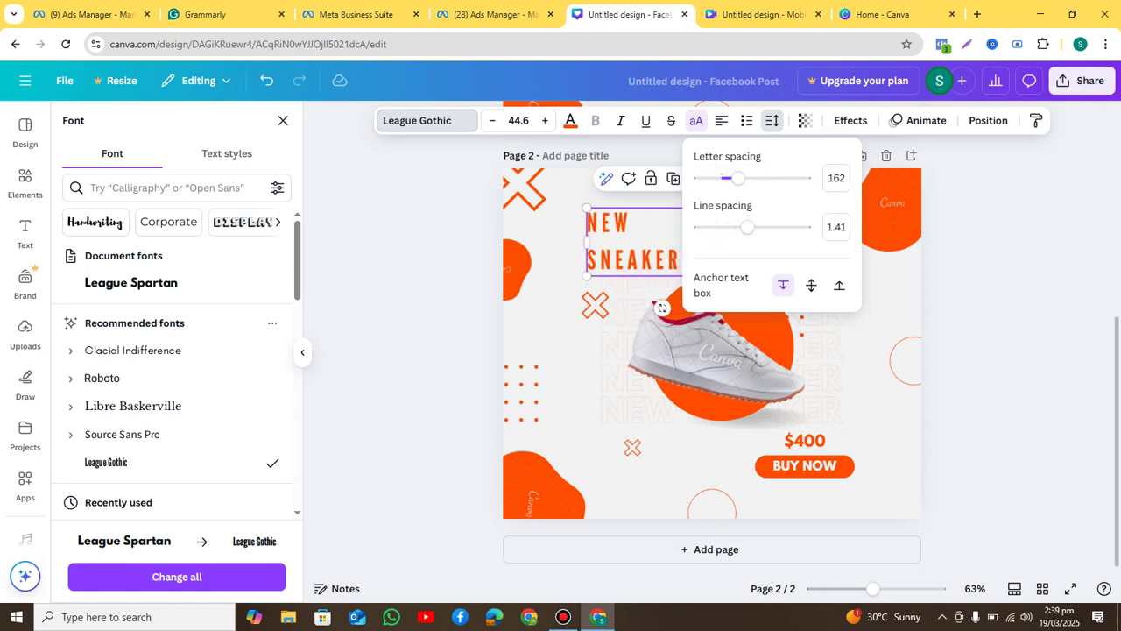
{"action": "key", "text": "Escape"}
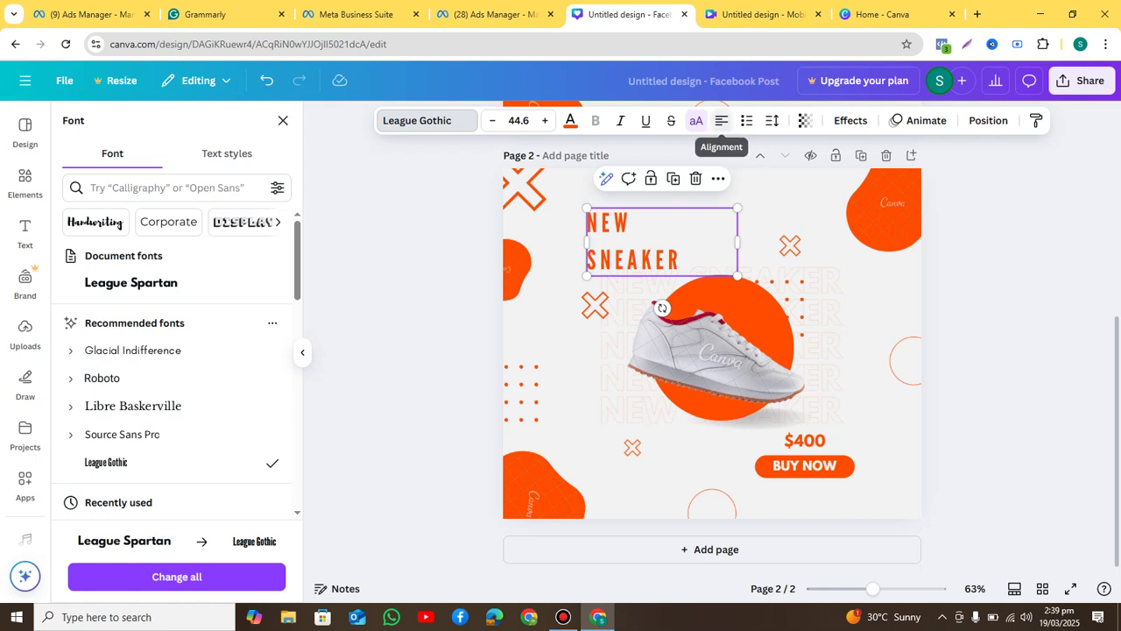
Cycle the NEW SNEAKER heading's text alignment through center and right to justified
{"action": "left_click", "coordinate": [721, 120]}
{"action": "left_click", "coordinate": [721, 120]}
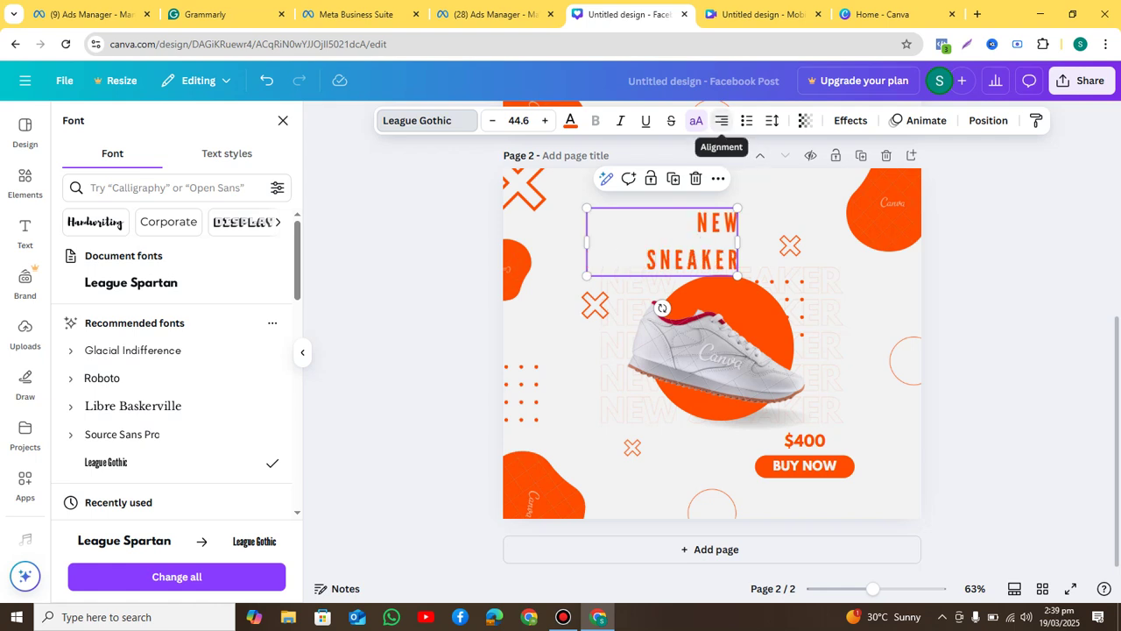
{"action": "left_click", "coordinate": [721, 120]}
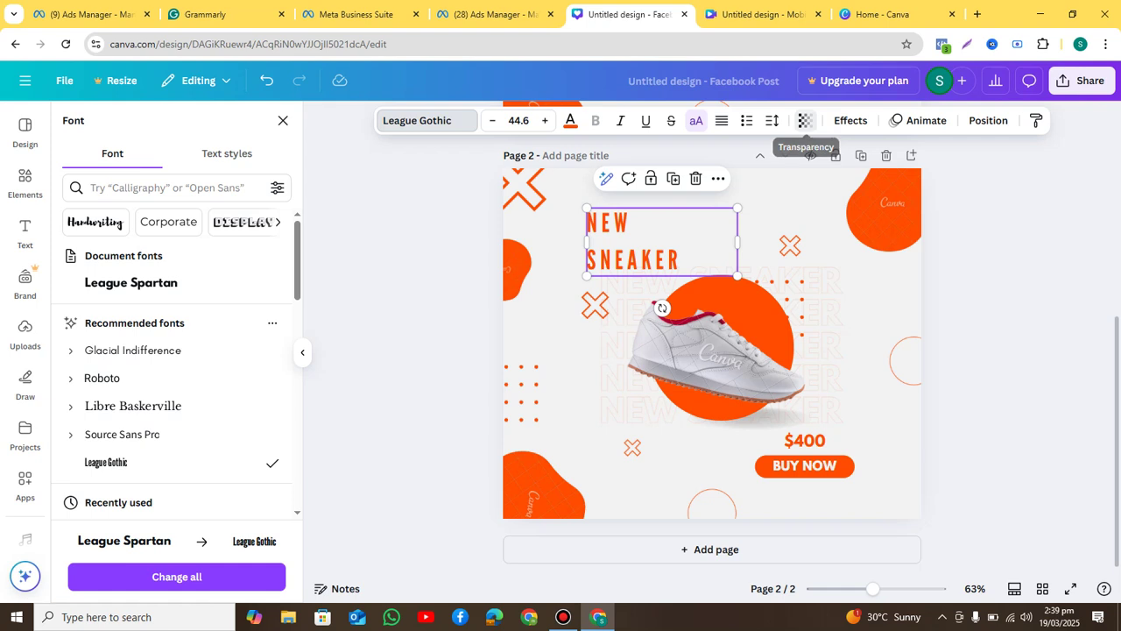
Lower the transparency value of the orange circle behind the sneaker so it turns into a pale, see-through peach
{"action": "left_click", "coordinate": [805, 120]}
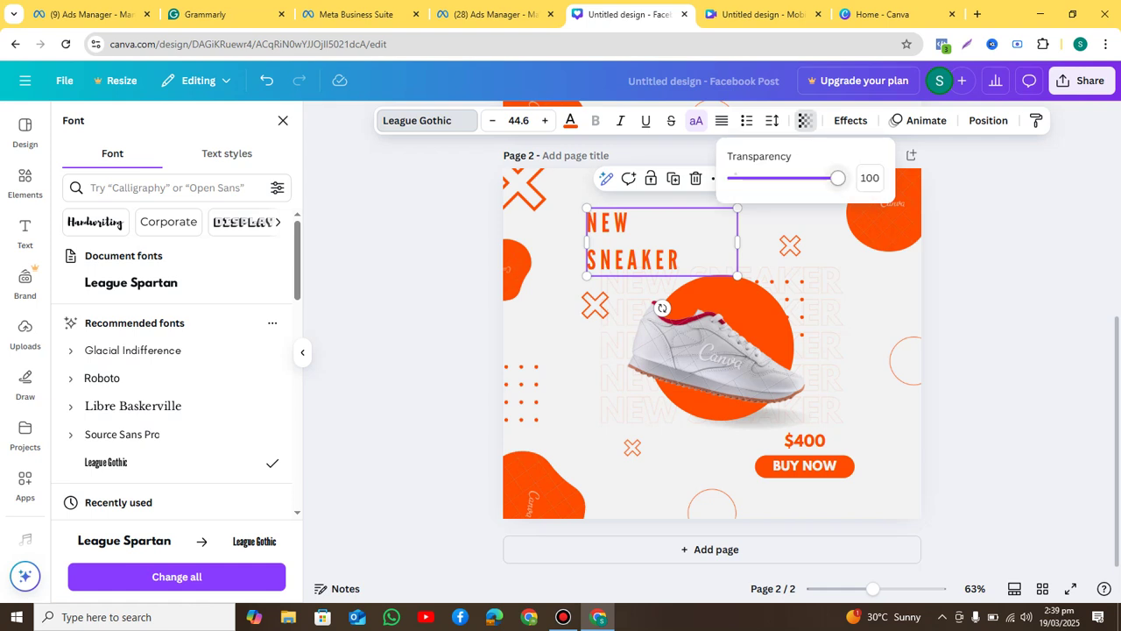
{"action": "left_click", "coordinate": [805, 120]}
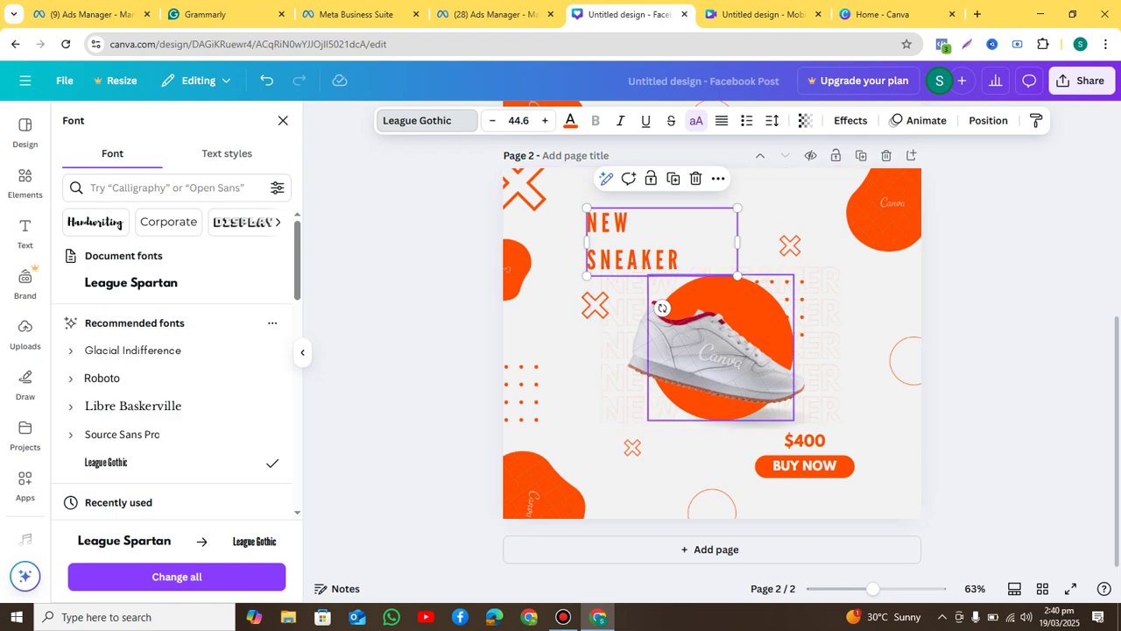
{"action": "left_click", "coordinate": [721, 348]}
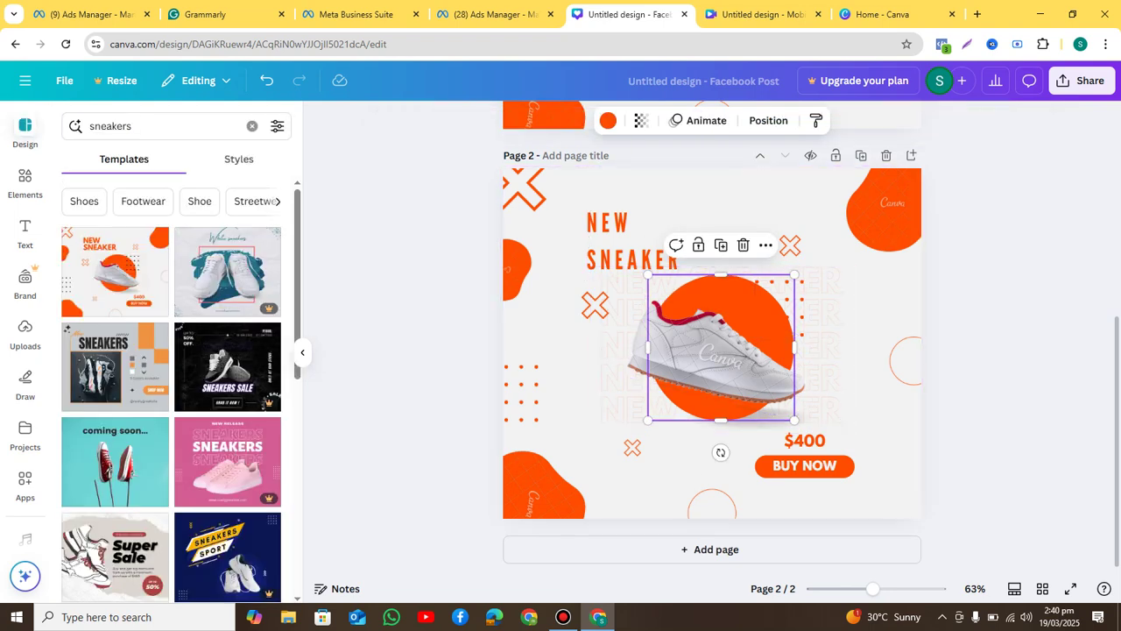
{"action": "left_click", "coordinate": [641, 120]}
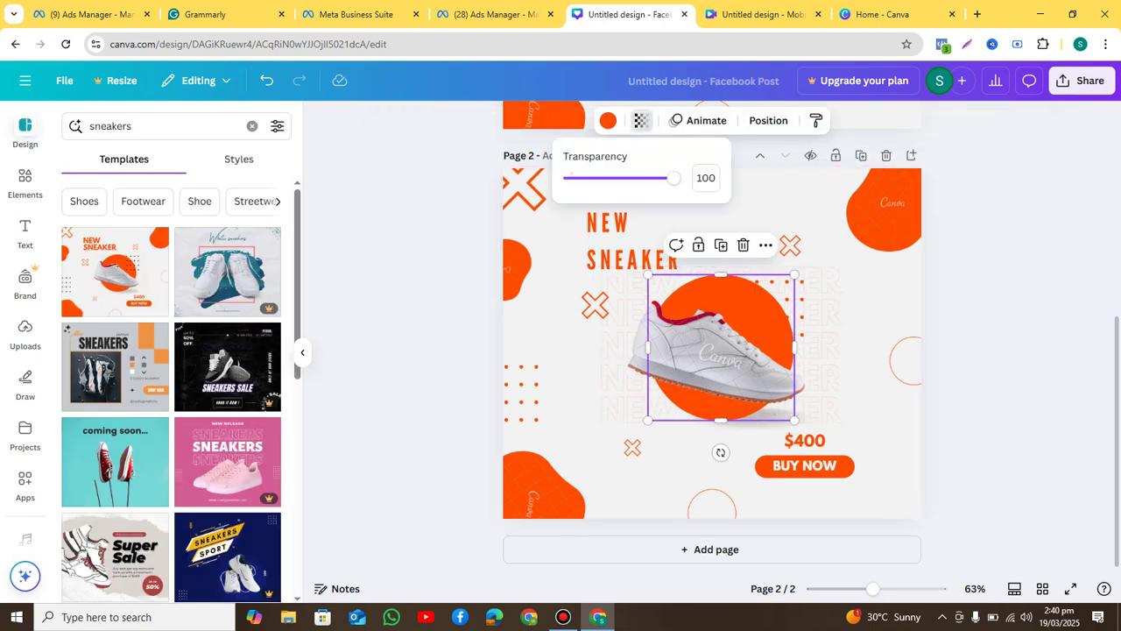
{"action": "mouse_move", "coordinate": [673, 178]}
{"action": "left_mouse_down"}
{"action": "mouse_move", "coordinate": [570, 177]}
{"action": "mouse_move", "coordinate": [673, 177]}
{"action": "left_mouse_up"}
{"action": "key", "text": "Escape"}
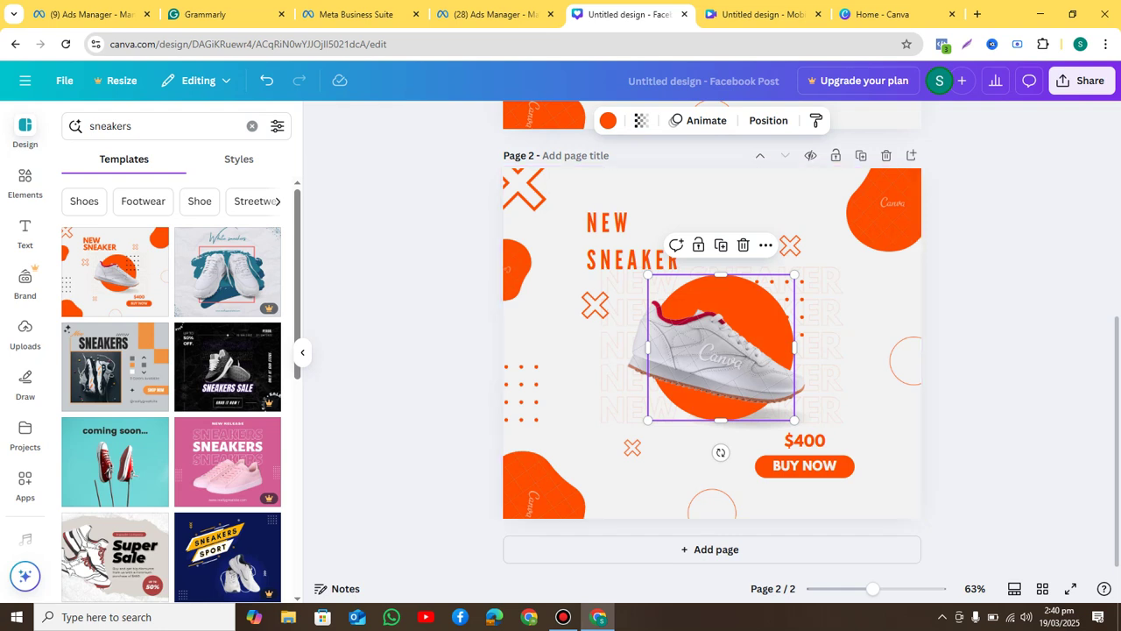
{"action": "left_click", "coordinate": [642, 120]}
{"action": "left_click_drag", "start_coordinate": [673, 178], "coordinate": [595, 178]}
{"action": "key", "text": "Escape"}
{"action": "key", "text": "Escape"}
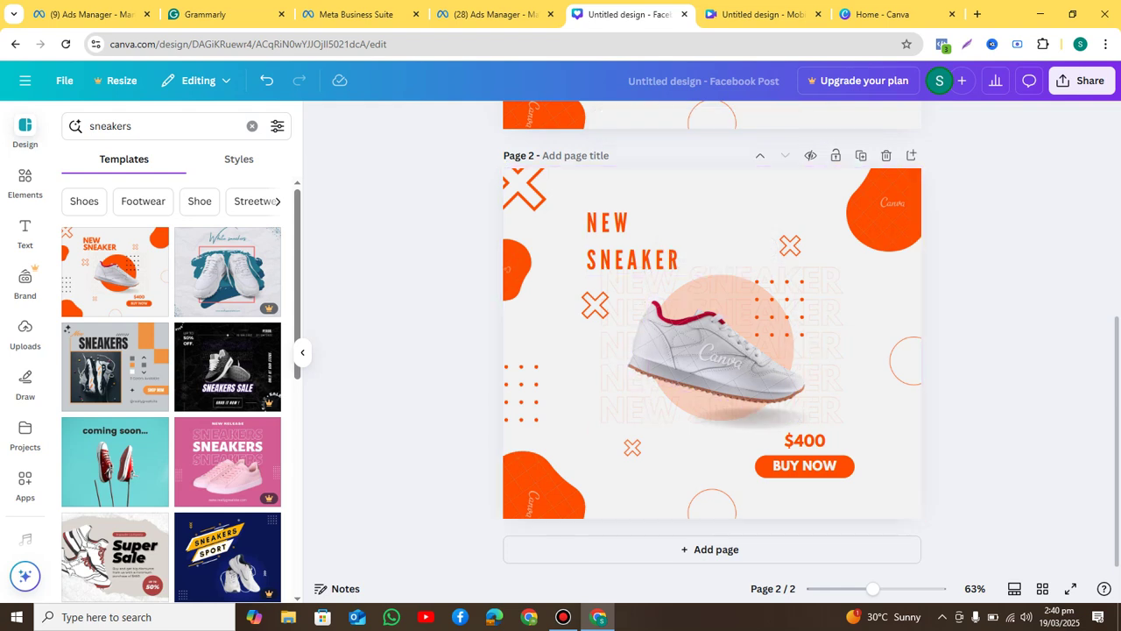
Apply the Outline text effect to the NEW SNEAKER heading with a thickness of 50
{"action": "left_click", "coordinate": [876, 403]}
{"action": "left_click", "coordinate": [632, 245]}
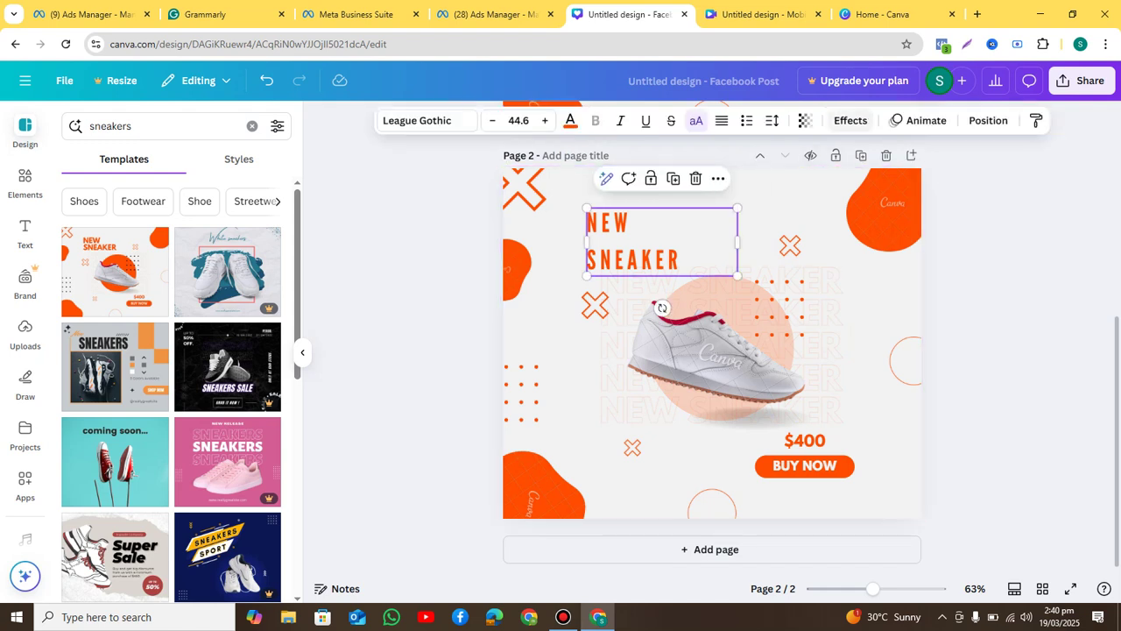
{"action": "left_click", "coordinate": [851, 120]}
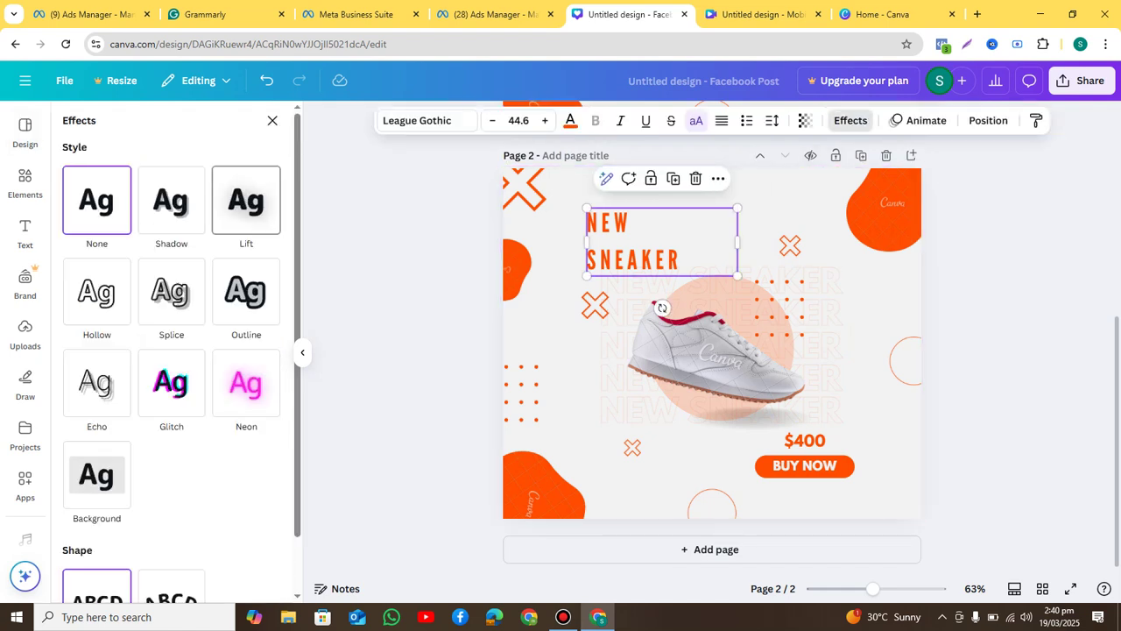
{"action": "left_click", "coordinate": [247, 291]}
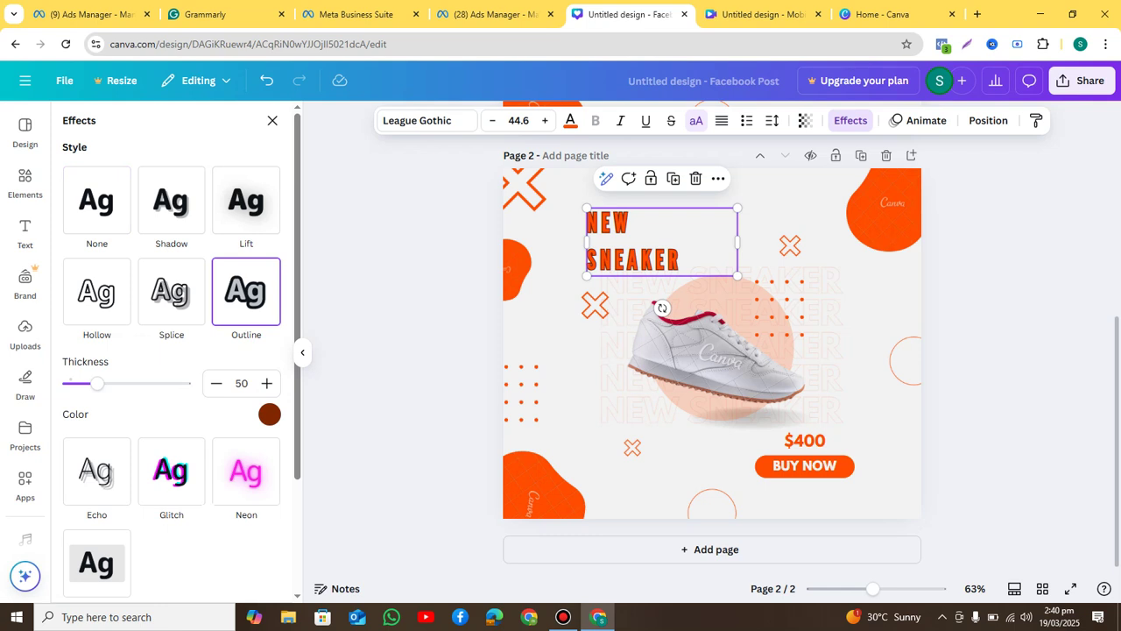
{"action": "left_click", "coordinate": [272, 120]}
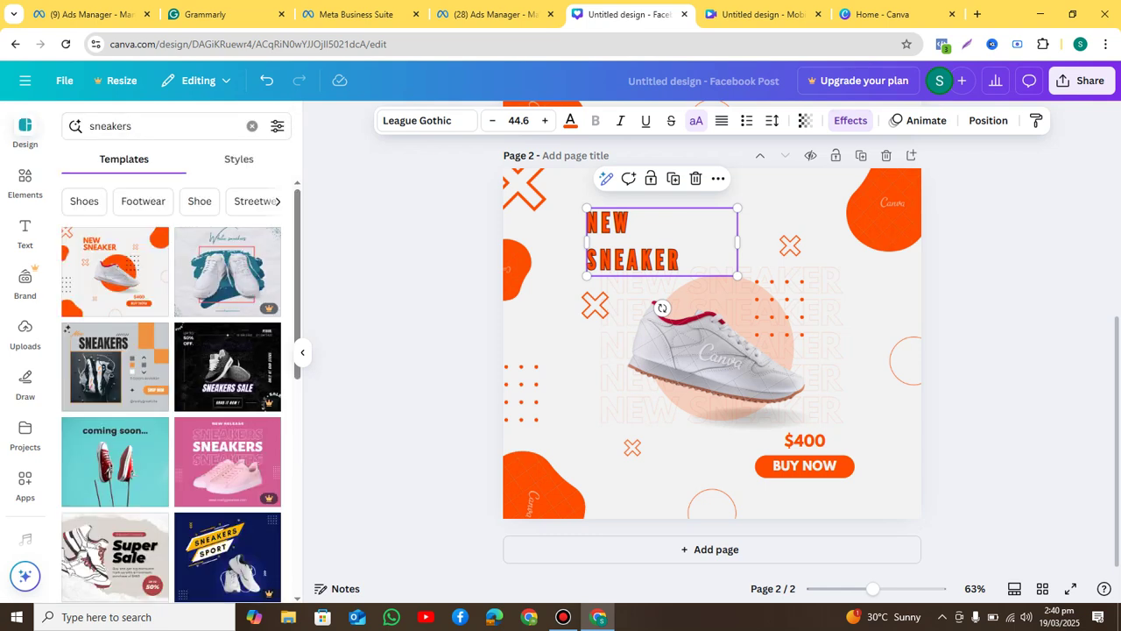
{"action": "left_click", "coordinate": [403, 219]}
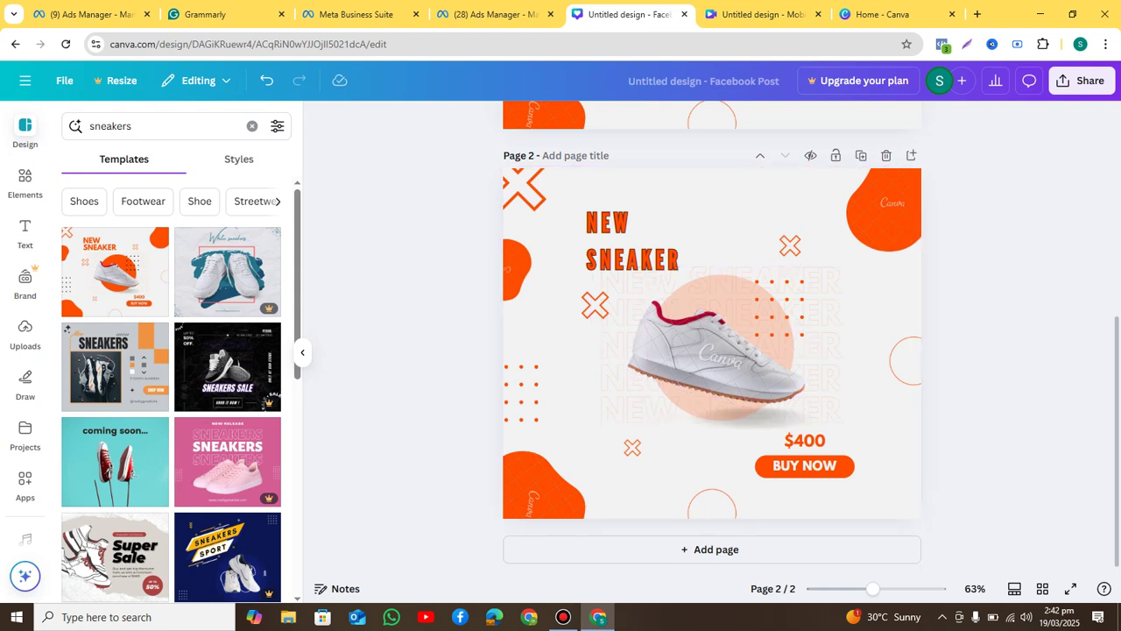
{"action": "mouse_move", "coordinate": [263, 308]}
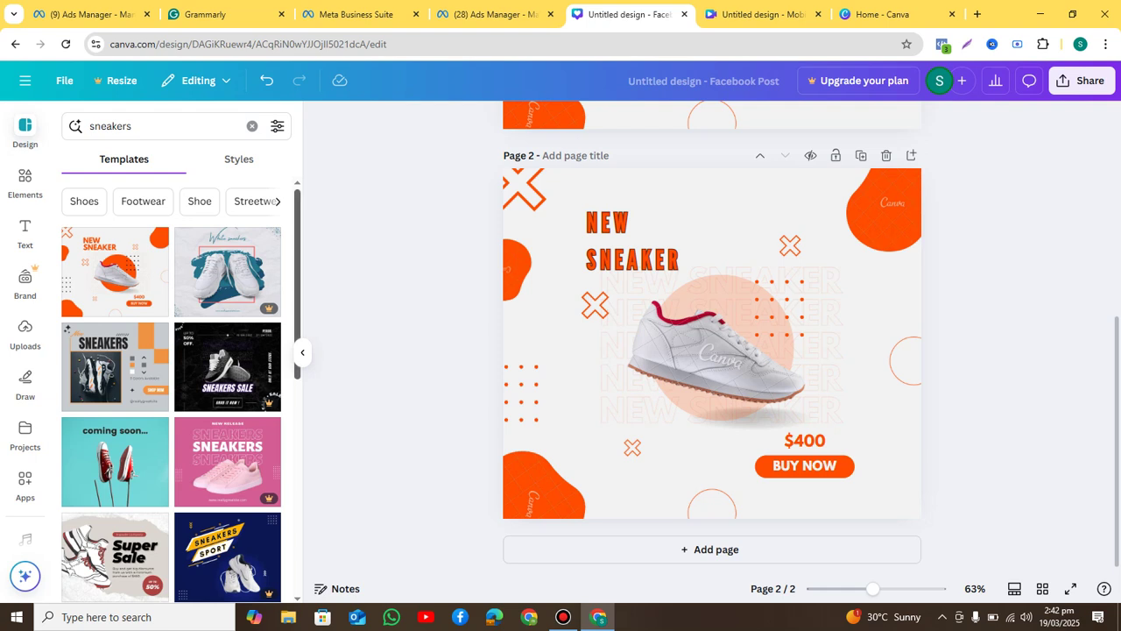
{"action": "scroll", "coordinate": [172, 389], "scroll_direction": "down", "scroll_amount": 3}
{"action": "scroll", "coordinate": [171, 389], "scroll_direction": "down", "scroll_amount": 4}
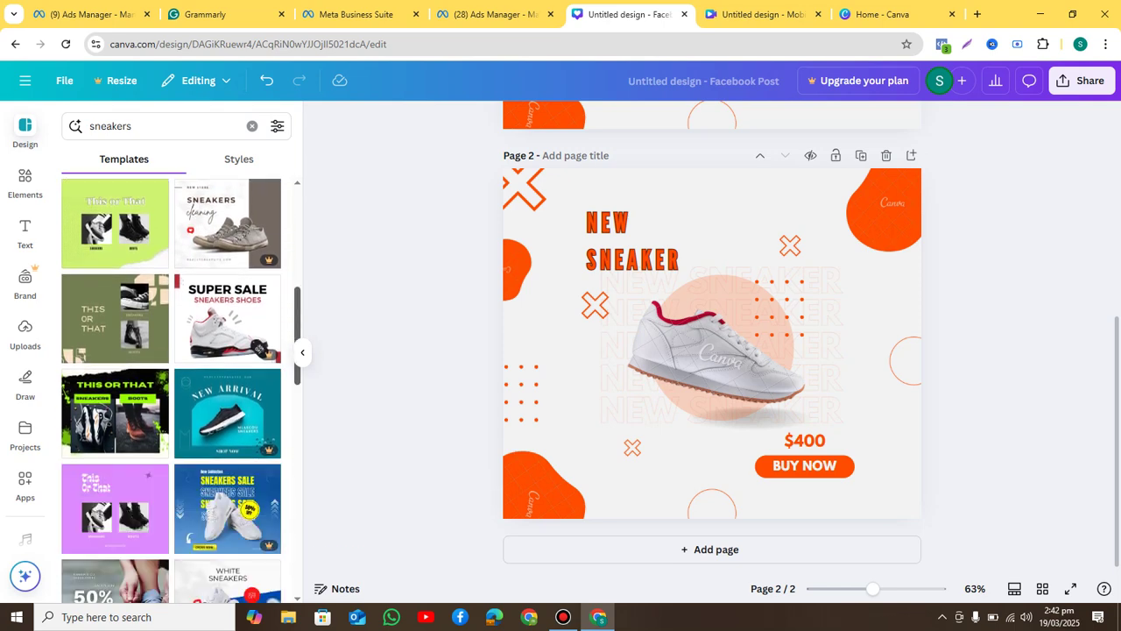
{"action": "scroll", "coordinate": [172, 389], "scroll_direction": "up", "scroll_amount": 7}
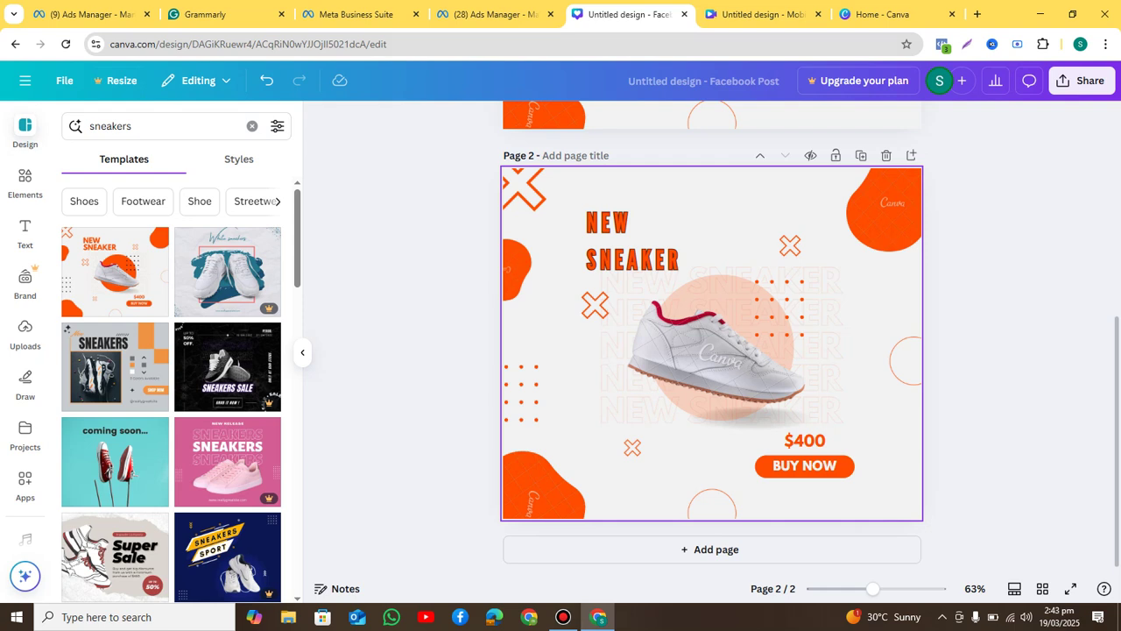
Nudge the sneaker photo slightly and undo the move
{"action": "mouse_move", "coordinate": [721, 357]}
{"action": "left_mouse_down"}
{"action": "mouse_move", "coordinate": [938, 388]}
{"action": "mouse_move", "coordinate": [968, 403]}
{"action": "mouse_move", "coordinate": [756, 351]}
{"action": "mouse_move", "coordinate": [721, 359]}
{"action": "left_mouse_up"}
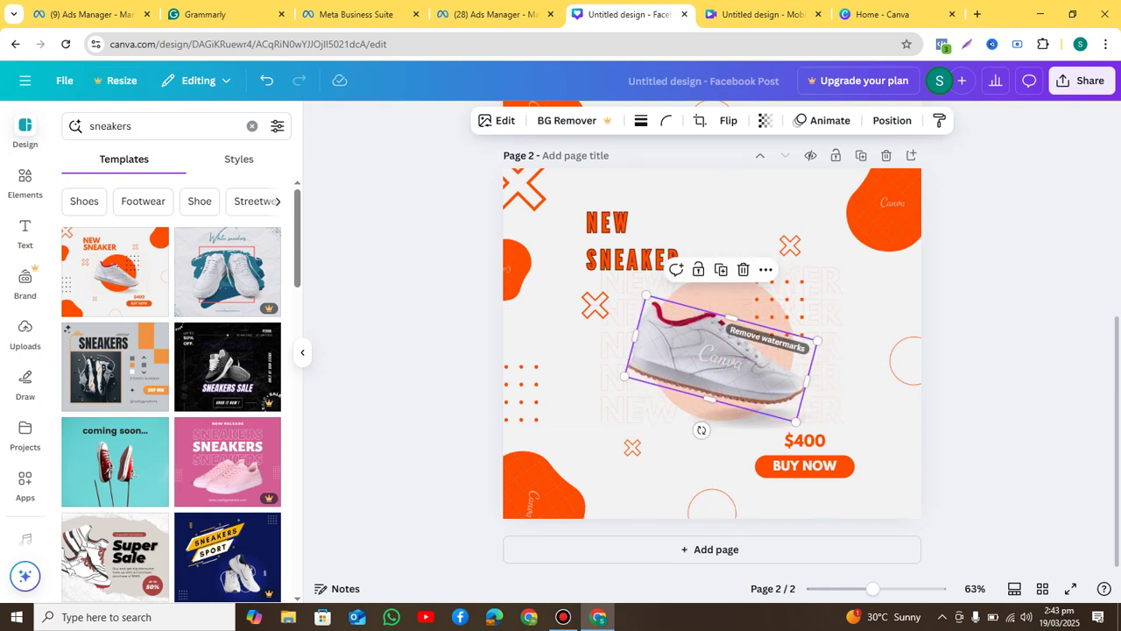
{"action": "key", "text": "ctrl+z"}
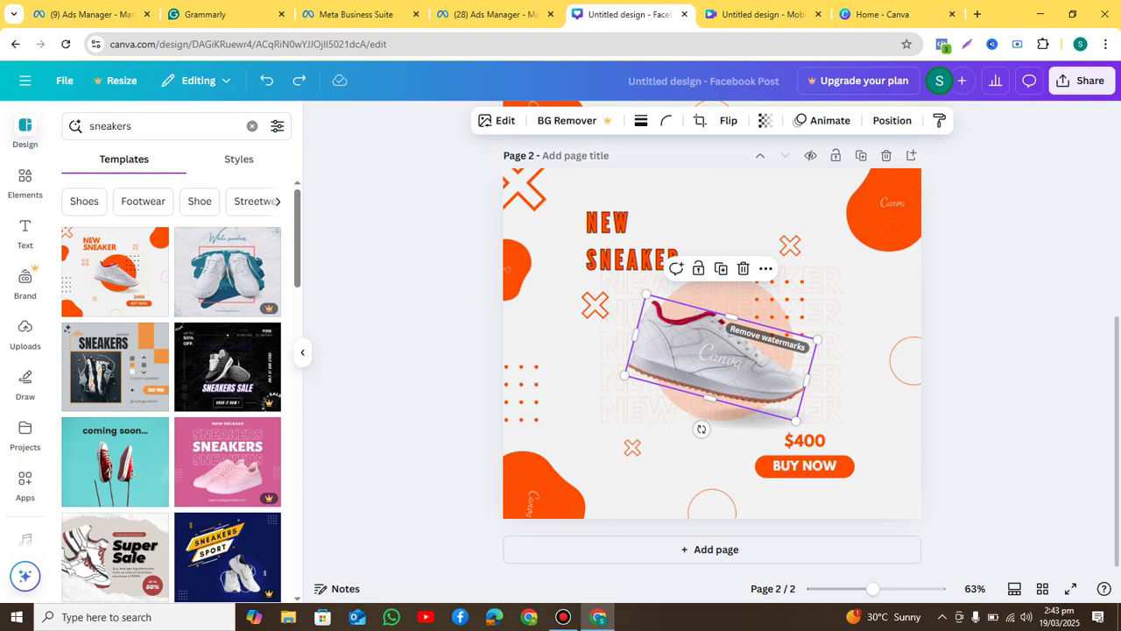
{"action": "left_click", "coordinate": [684, 194]}
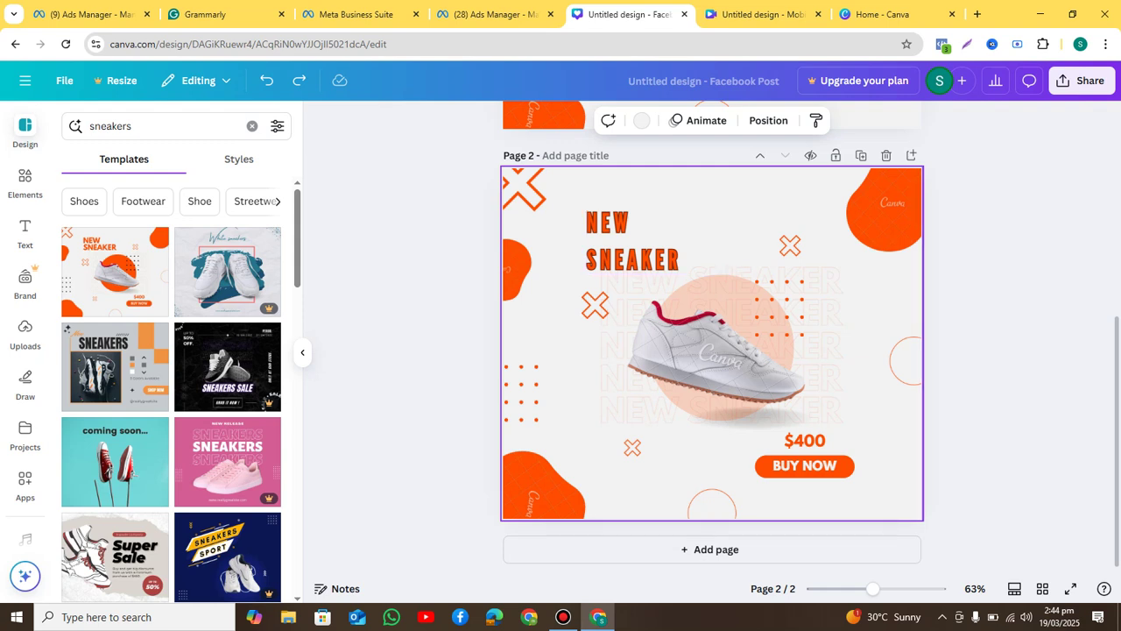
Try the Curve text shape with a curve of 32 on the NEW SNEAKER heading, and restore the None shape
{"action": "left_click", "coordinate": [588, 260]}
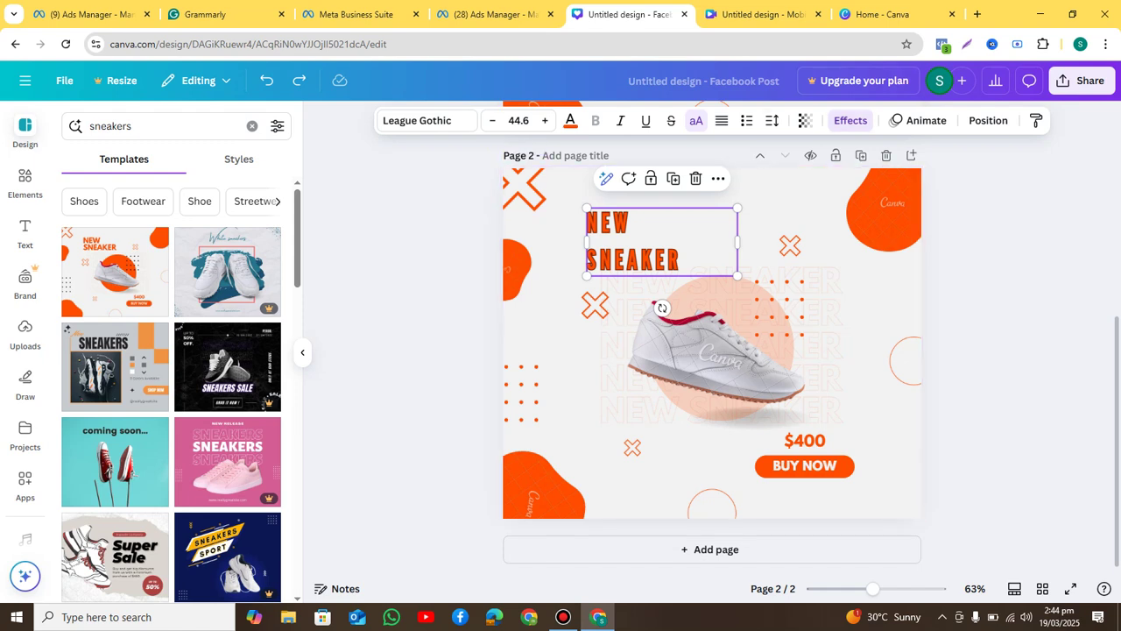
{"action": "left_click", "coordinate": [850, 120]}
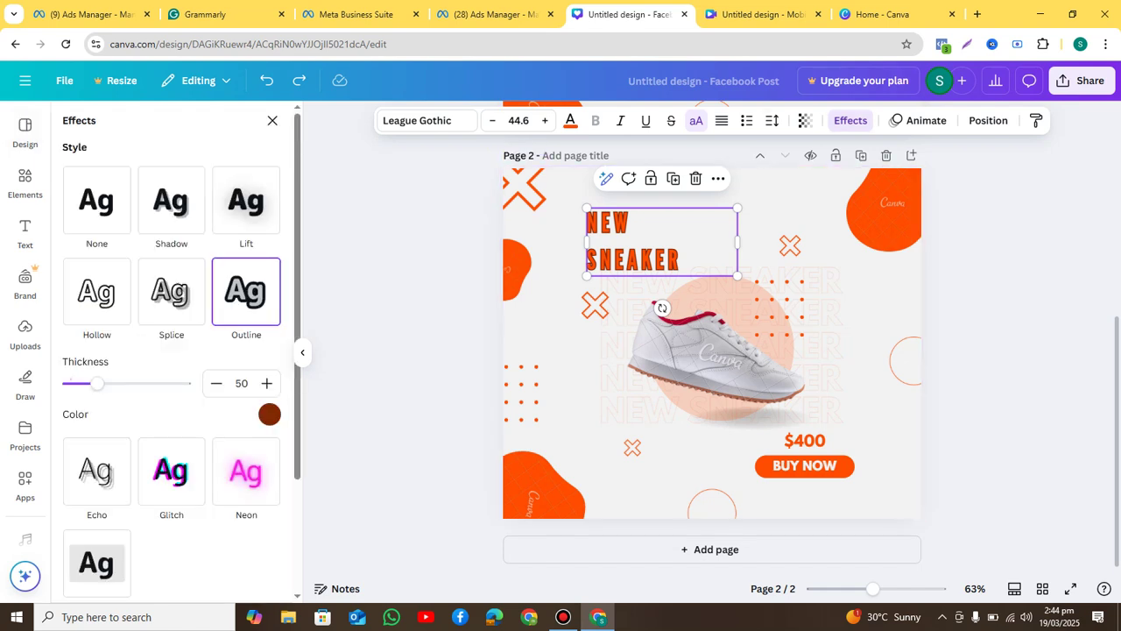
{"action": "scroll", "coordinate": [171, 350], "scroll_direction": "down", "scroll_amount": 3}
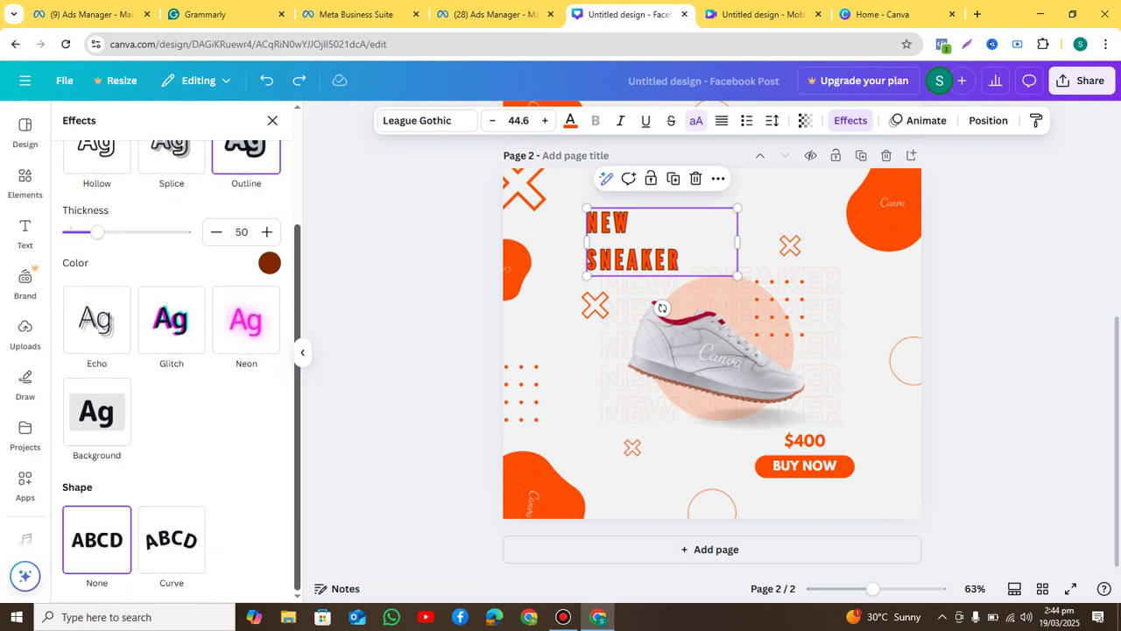
{"action": "left_click", "coordinate": [171, 539]}
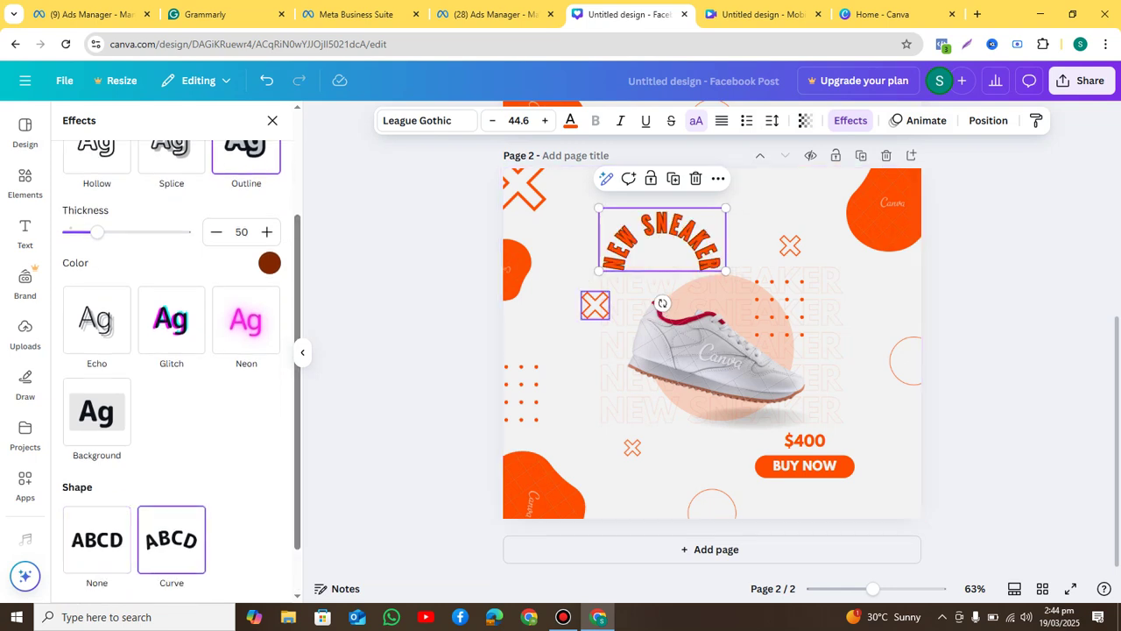
{"action": "scroll", "coordinate": [171, 351], "scroll_direction": "down", "scroll_amount": 1}
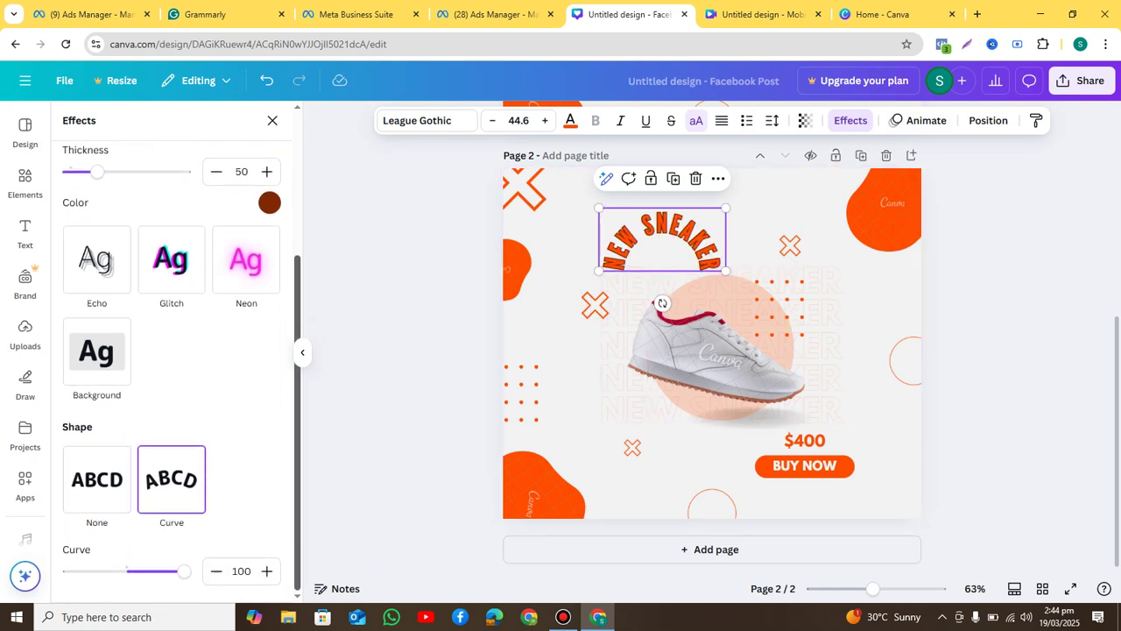
{"action": "left_click_drag", "start_coordinate": [183, 570], "coordinate": [145, 571]}
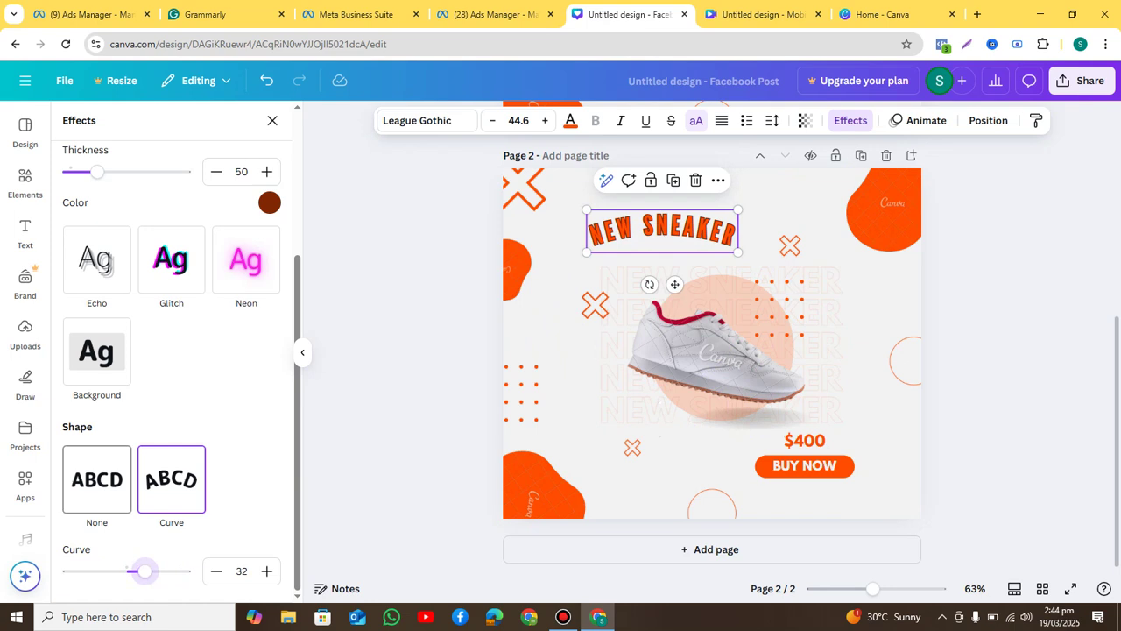
{"action": "left_click", "coordinate": [96, 479]}
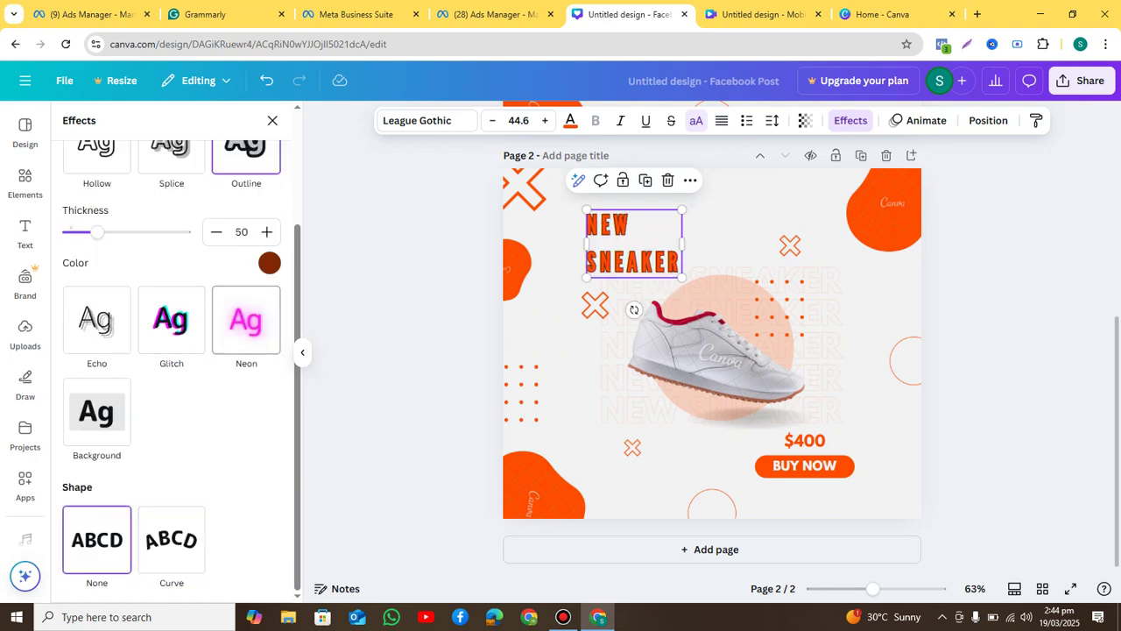
Apply the Background text effect to the NEW SNEAKER heading and color the background light gray
{"action": "left_click", "coordinate": [97, 412]}
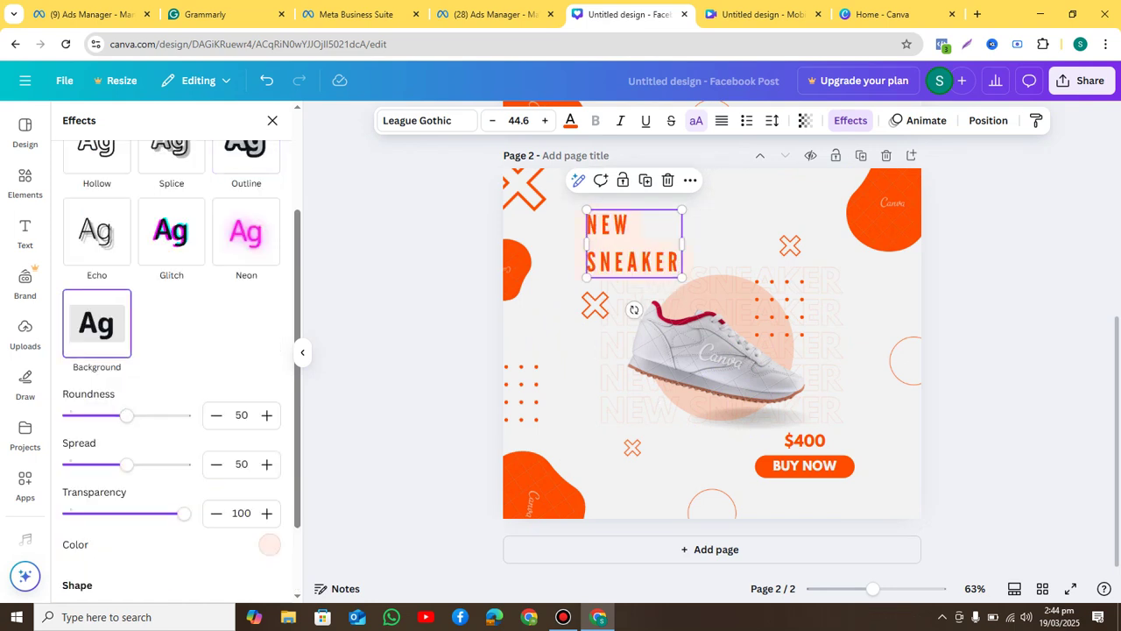
{"action": "left_click", "coordinate": [269, 544]}
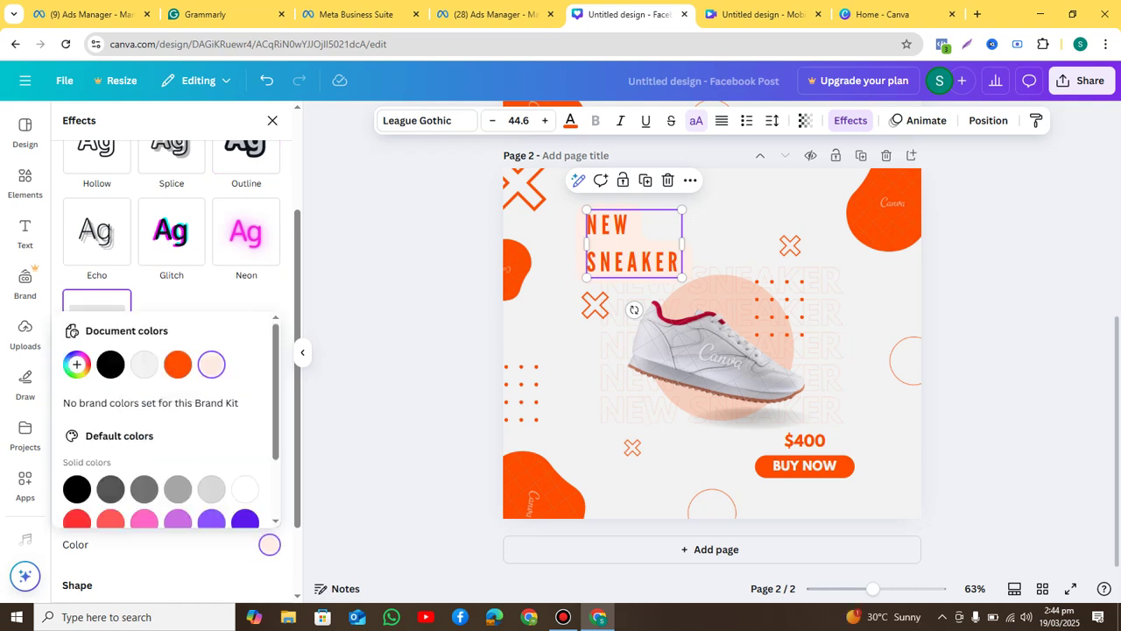
{"action": "left_click", "coordinate": [211, 488]}
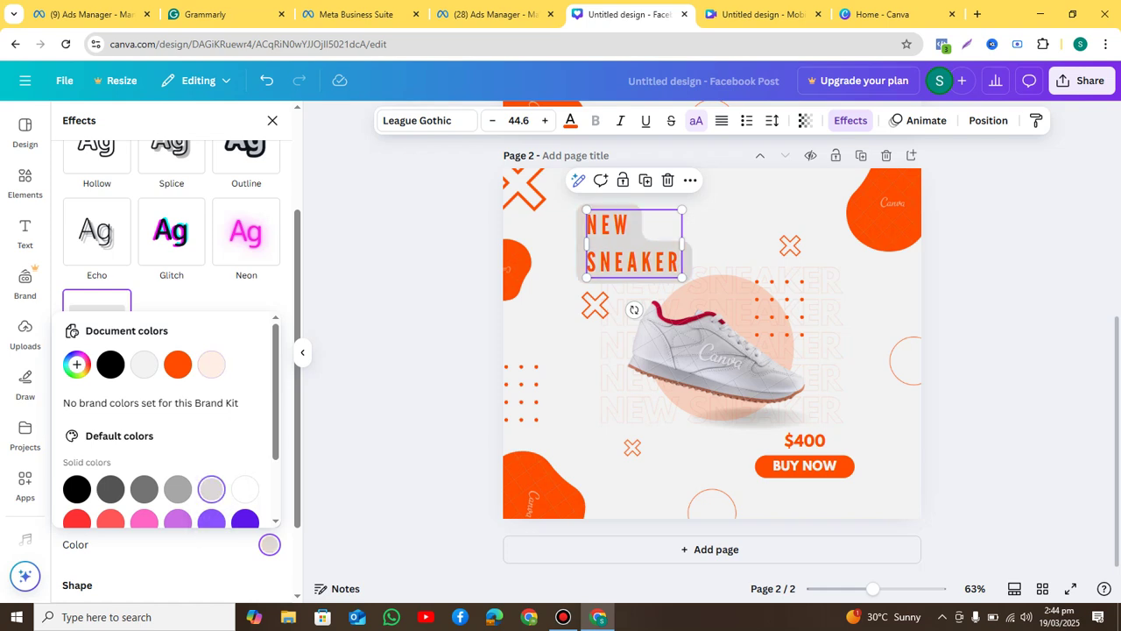
{"action": "left_click", "coordinate": [288, 420]}
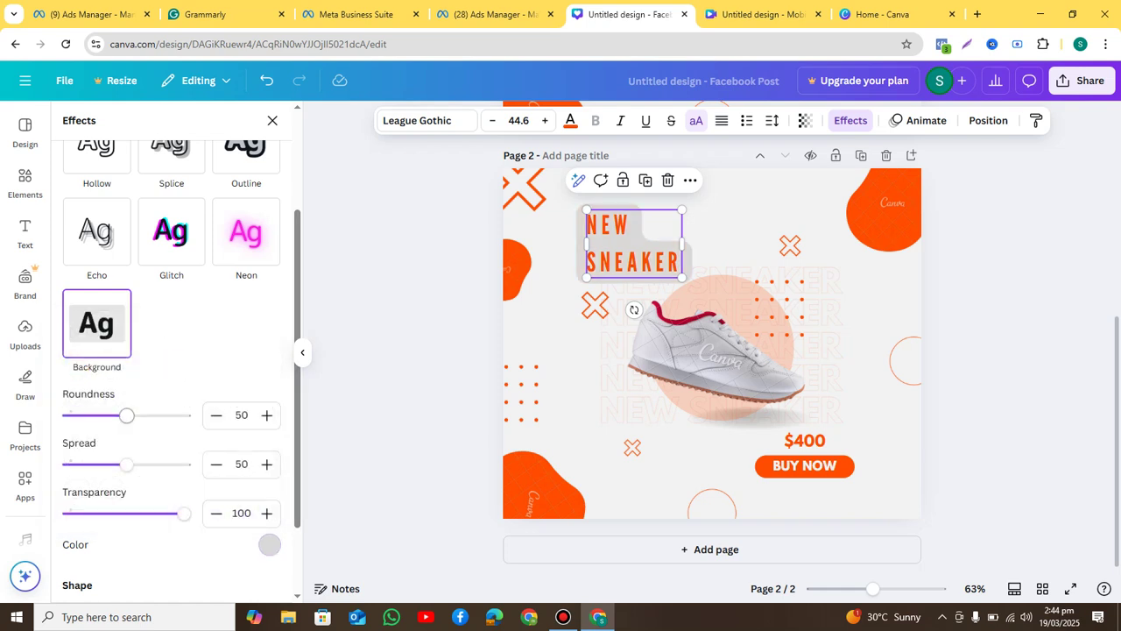
Set the heading background's roundness to 55 and spread to 67, keeping its transparency value at 100
{"action": "mouse_move", "coordinate": [126, 414]}
{"action": "left_mouse_down"}
{"action": "mouse_move", "coordinate": [180, 414]}
{"action": "mouse_move", "coordinate": [91, 414]}
{"action": "mouse_move", "coordinate": [132, 414]}
{"action": "left_mouse_up"}
{"action": "mouse_move", "coordinate": [127, 464]}
{"action": "left_mouse_down"}
{"action": "mouse_move", "coordinate": [182, 465]}
{"action": "mouse_move", "coordinate": [111, 465]}
{"action": "mouse_move", "coordinate": [146, 464]}
{"action": "left_mouse_up"}
{"action": "mouse_move", "coordinate": [183, 513]}
{"action": "left_mouse_down"}
{"action": "mouse_move", "coordinate": [85, 513]}
{"action": "mouse_move", "coordinate": [184, 513]}
{"action": "left_mouse_up"}
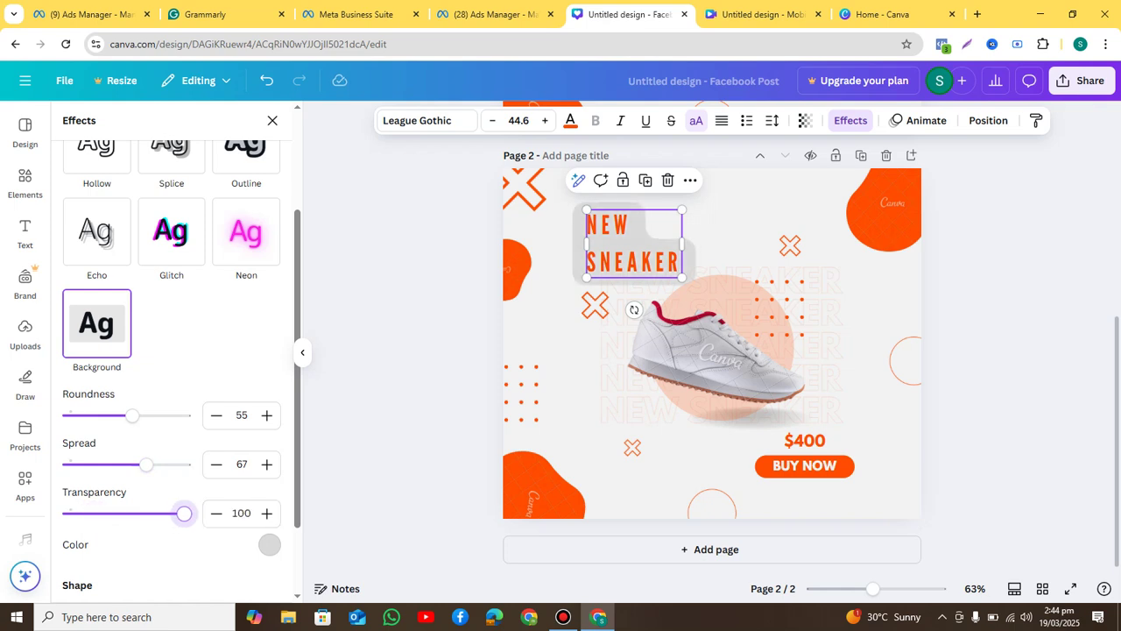
{"action": "scroll", "coordinate": [184, 514], "scroll_direction": "down", "scroll_amount": 1}
{"action": "scroll", "coordinate": [184, 513], "scroll_direction": "up", "scroll_amount": 1}
{"action": "scroll", "coordinate": [180, 351], "scroll_direction": "up", "scroll_amount": 3}
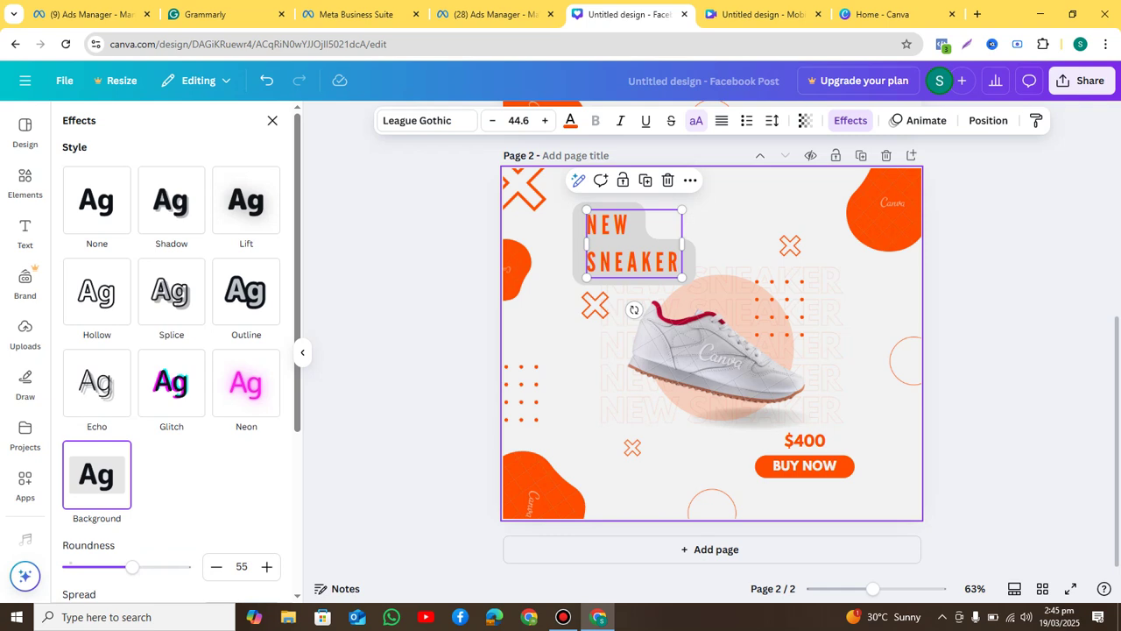
{"action": "key", "text": "Escape"}
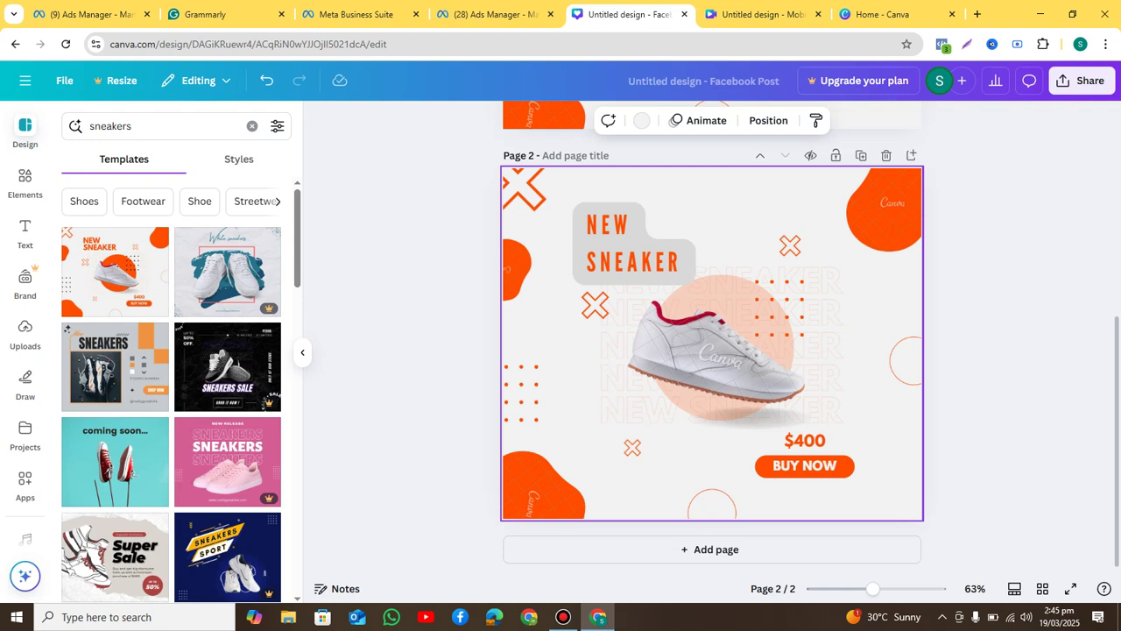
Change the price text above BUY NOW to $40
{"action": "double_click", "coordinate": [805, 441]}
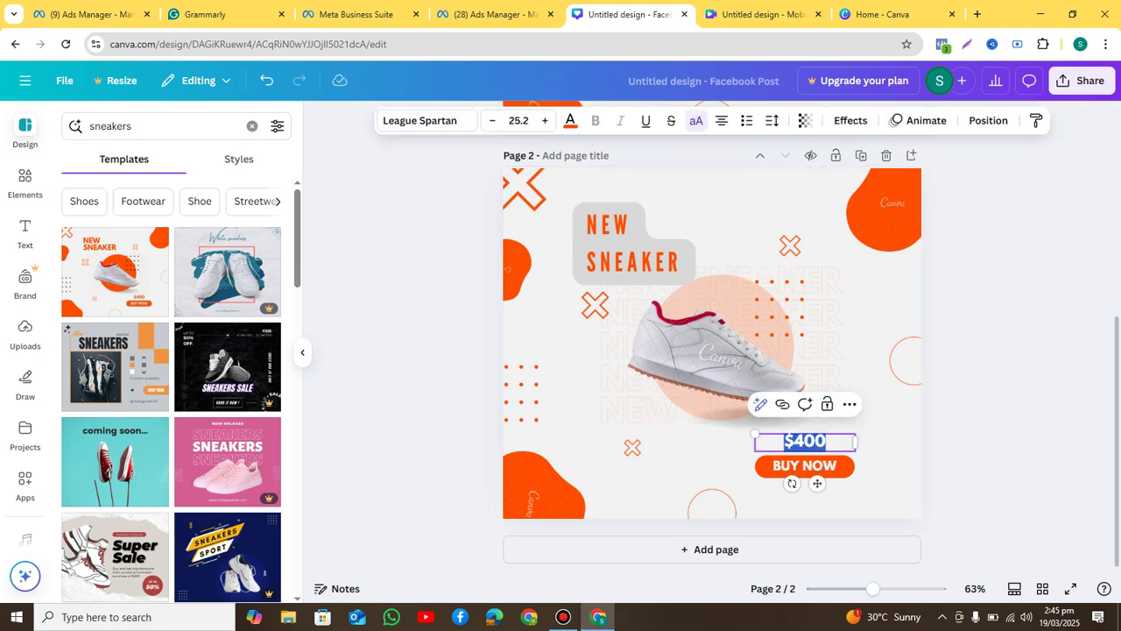
{"action": "left_click", "coordinate": [826, 440]}
{"action": "key", "text": "BackSpace"}
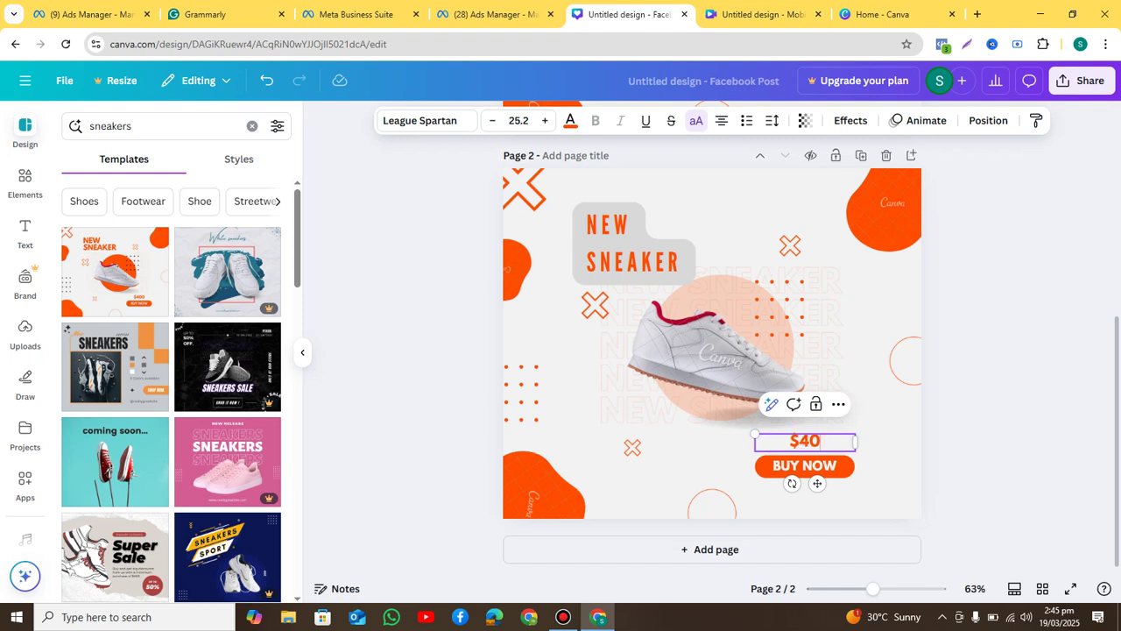
{"action": "left_click", "coordinate": [782, 481]}
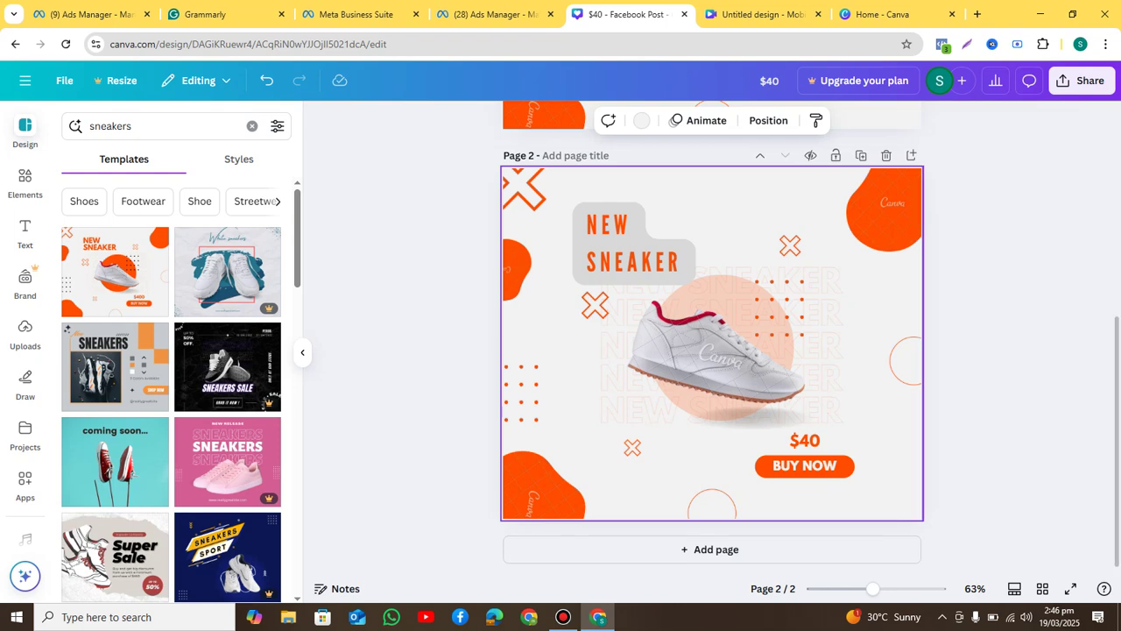
Add a blank page after page 2 of the design
{"action": "key", "text": "ctrl+Return"}
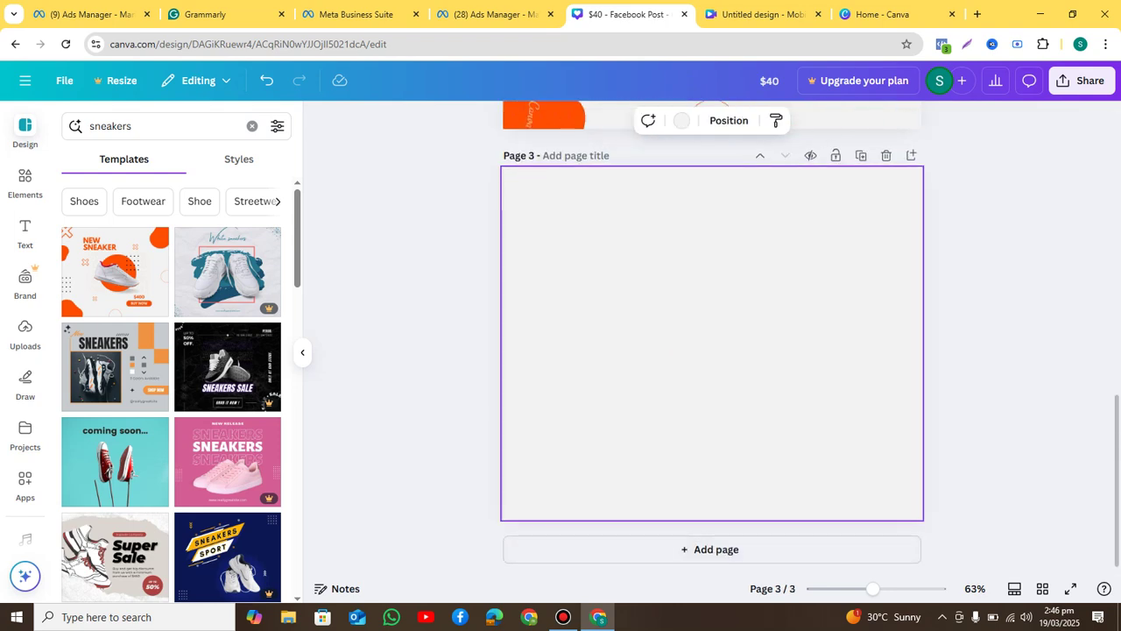
Duplicate page 2 with the $40 sneaker design
{"action": "scroll", "coordinate": [712, 333], "scroll_direction": "up", "scroll_amount": 4}
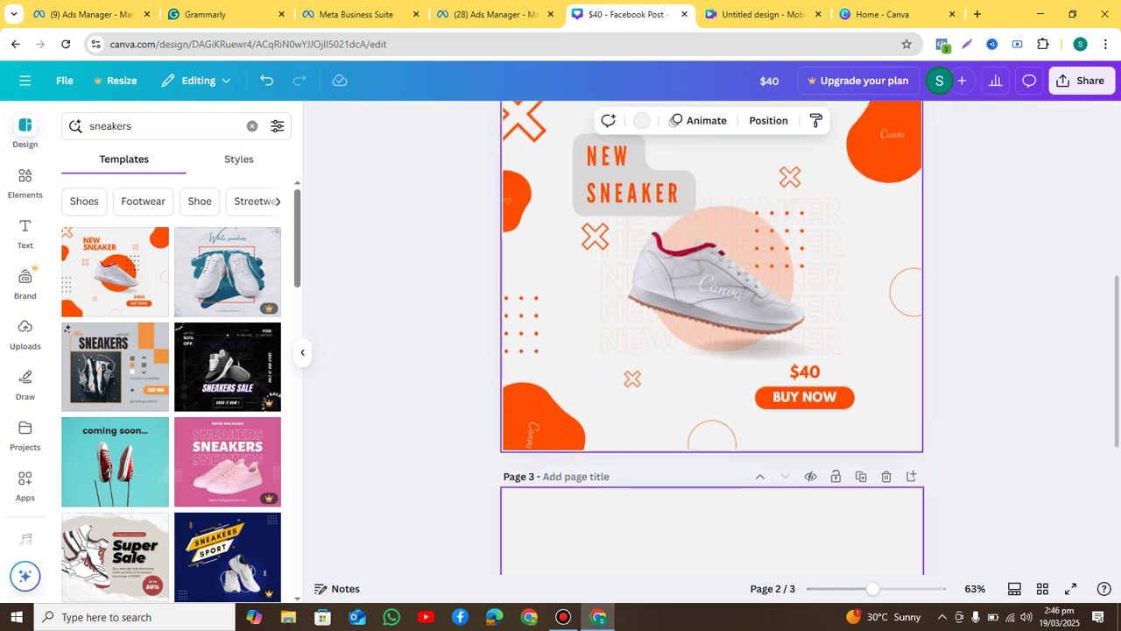
{"action": "scroll", "coordinate": [711, 333], "scroll_direction": "up", "scroll_amount": 1}
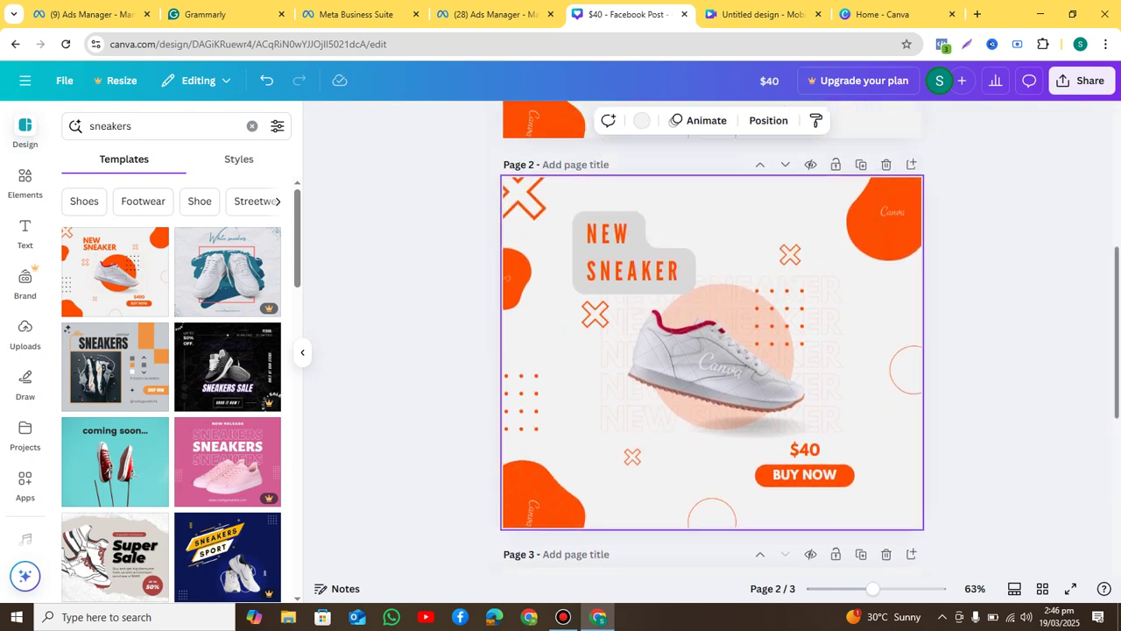
{"action": "left_click", "coordinate": [861, 164]}
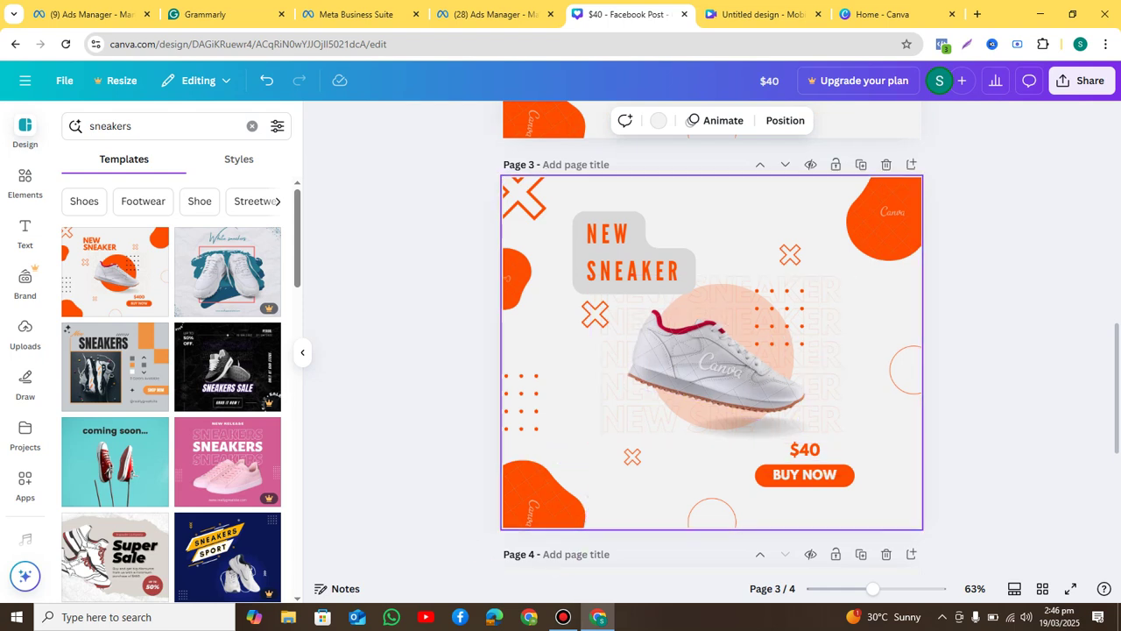
Delete the outlined circle at the bottom edge of the duplicated design on page 3
{"action": "left_click", "coordinate": [712, 519]}
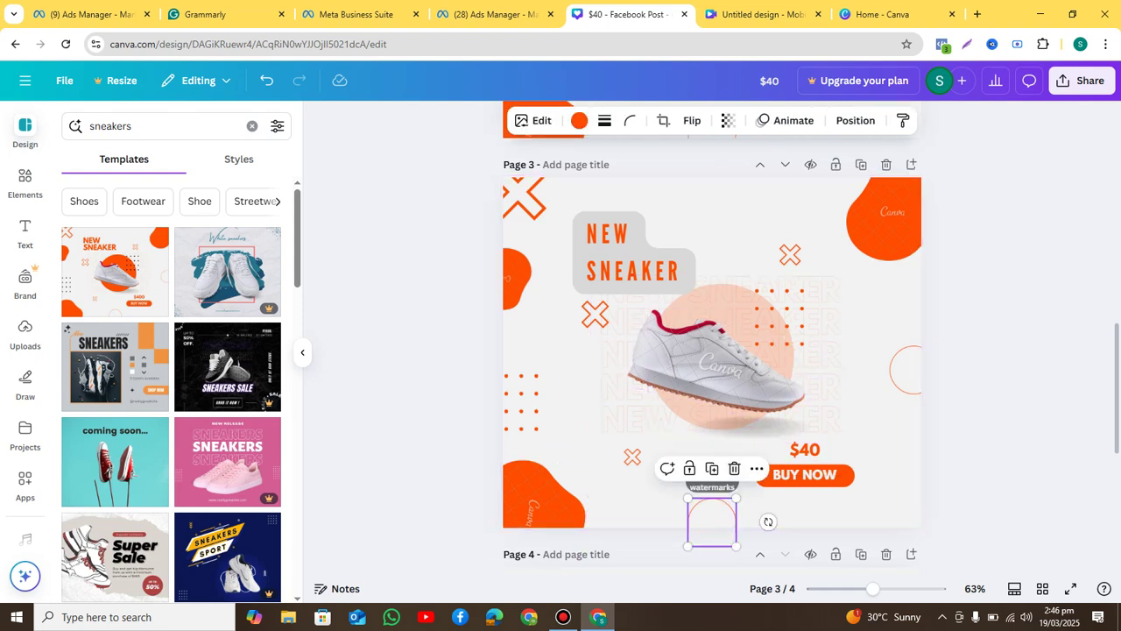
{"action": "left_click", "coordinate": [734, 467]}
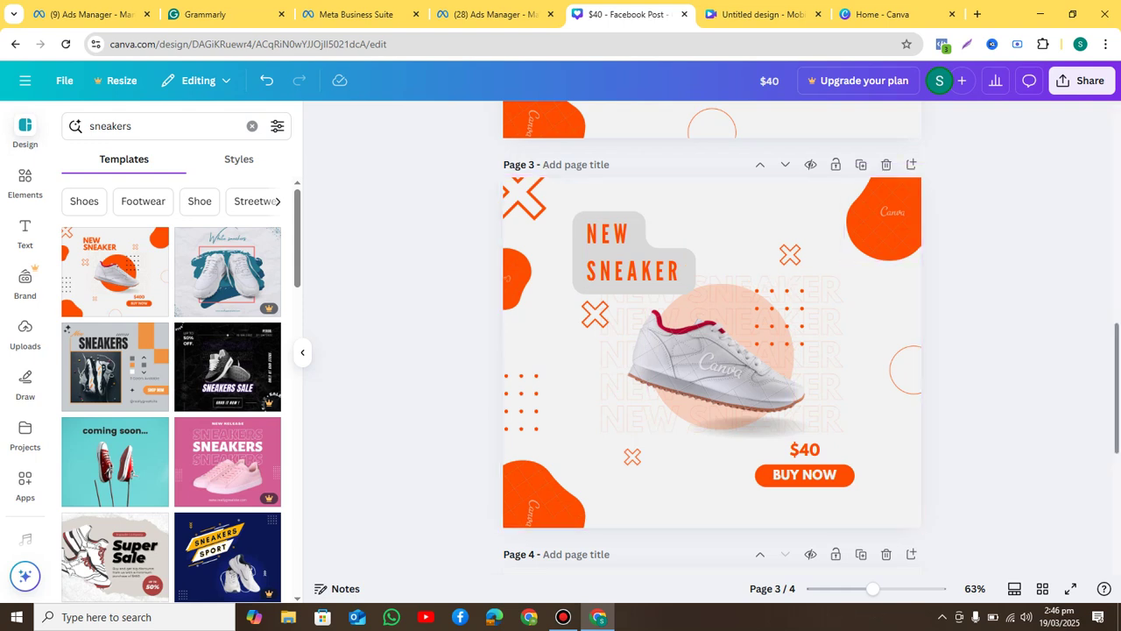
{"action": "scroll", "coordinate": [712, 351], "scroll_direction": "up", "scroll_amount": 2}
{"action": "scroll", "coordinate": [712, 350], "scroll_direction": "down", "scroll_amount": 1}
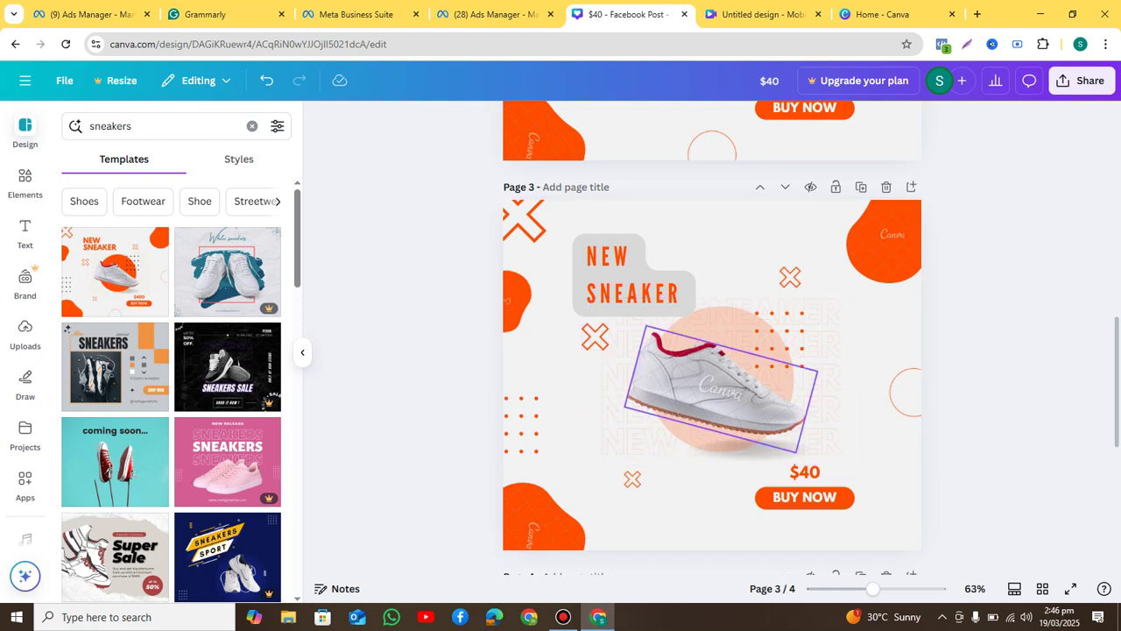
Try moving the pale orange circle and the outlined background text behind the shoe on page 3, undoing each move
{"action": "left_click", "coordinate": [727, 389]}
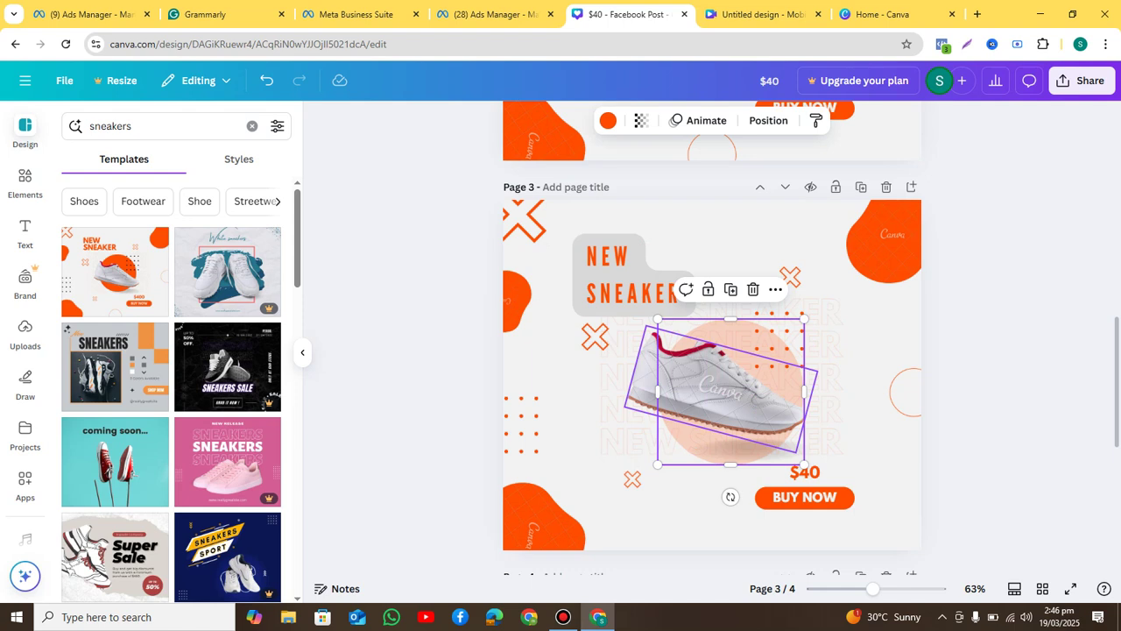
{"action": "key", "text": "ctrl+z"}
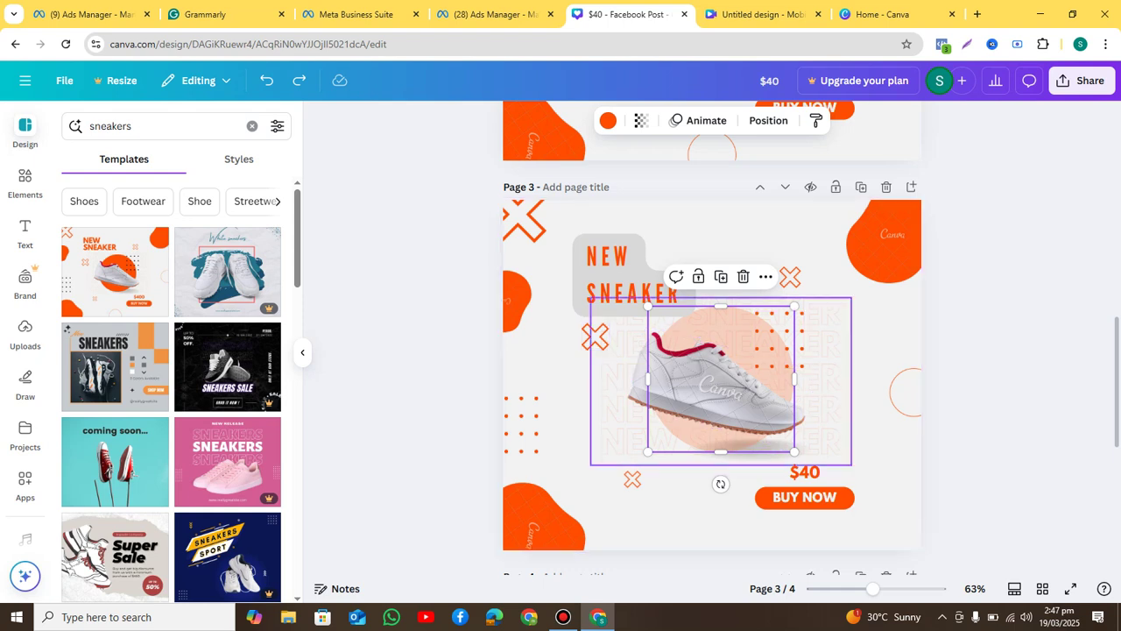
{"action": "left_click_drag", "start_coordinate": [624, 385], "coordinate": [759, 442]}
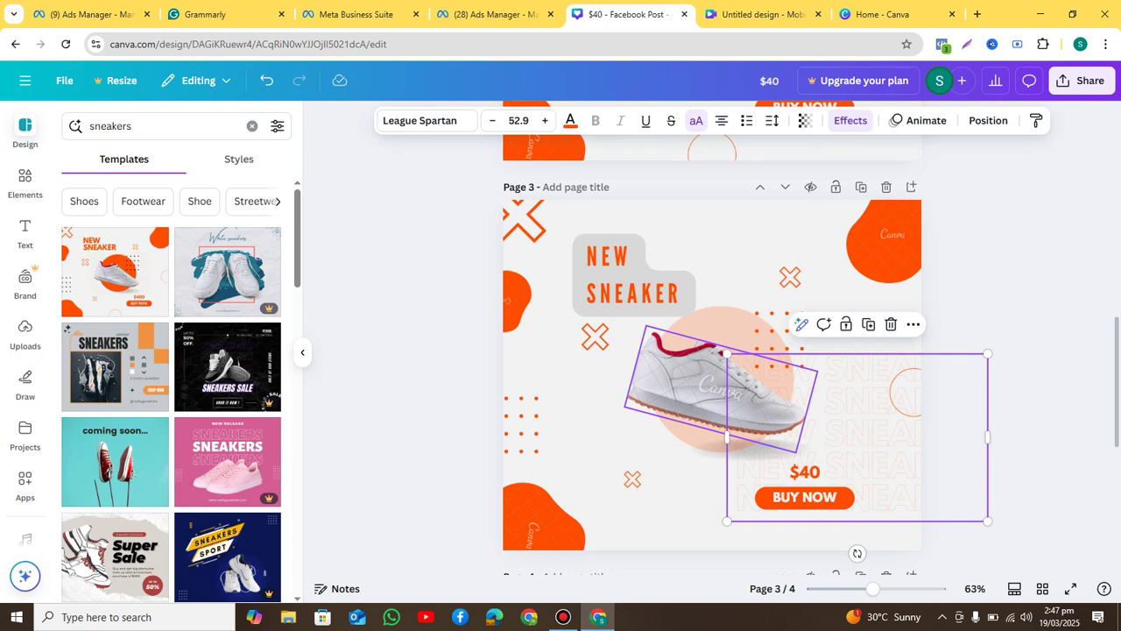
{"action": "key", "text": "ctrl+z"}
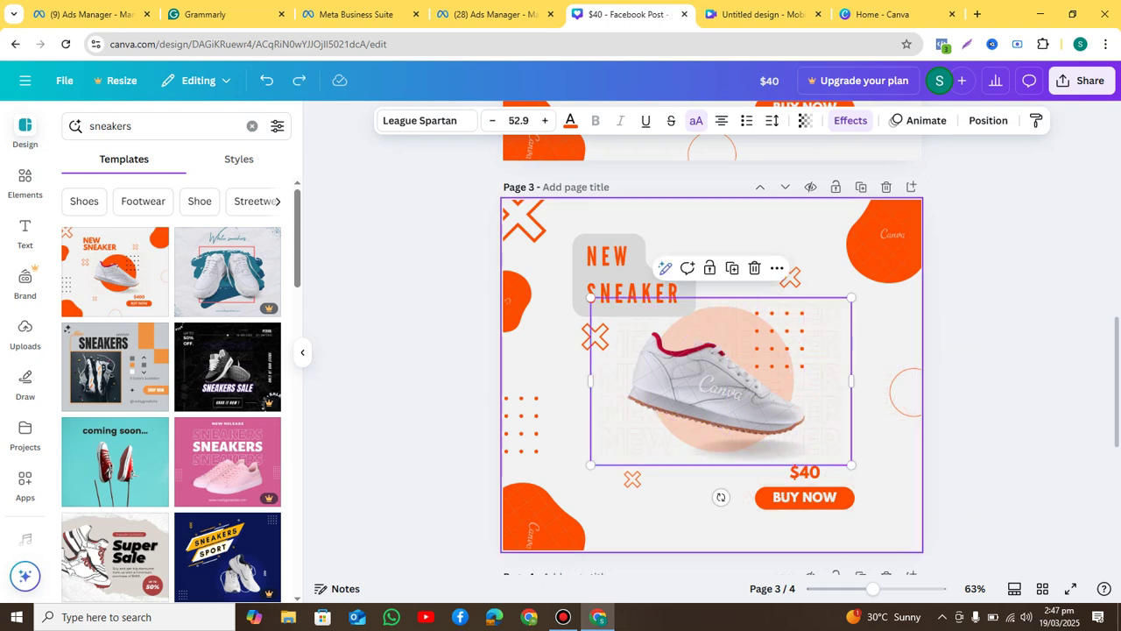
{"action": "left_click_drag", "start_coordinate": [869, 335], "coordinate": [657, 389]}
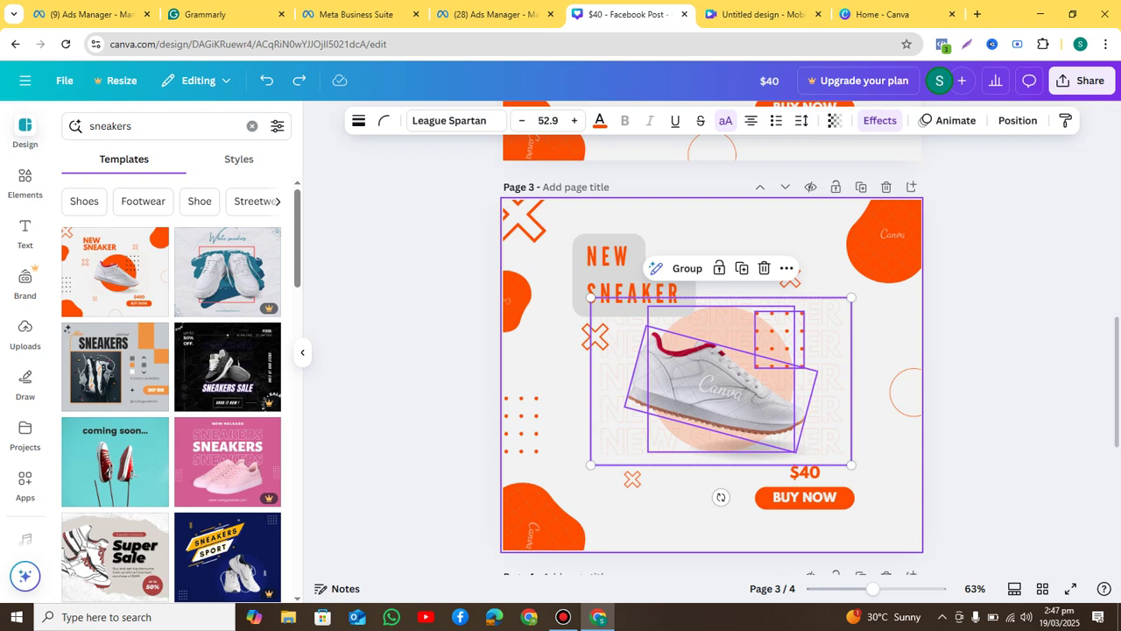
{"action": "left_click", "coordinate": [880, 351]}
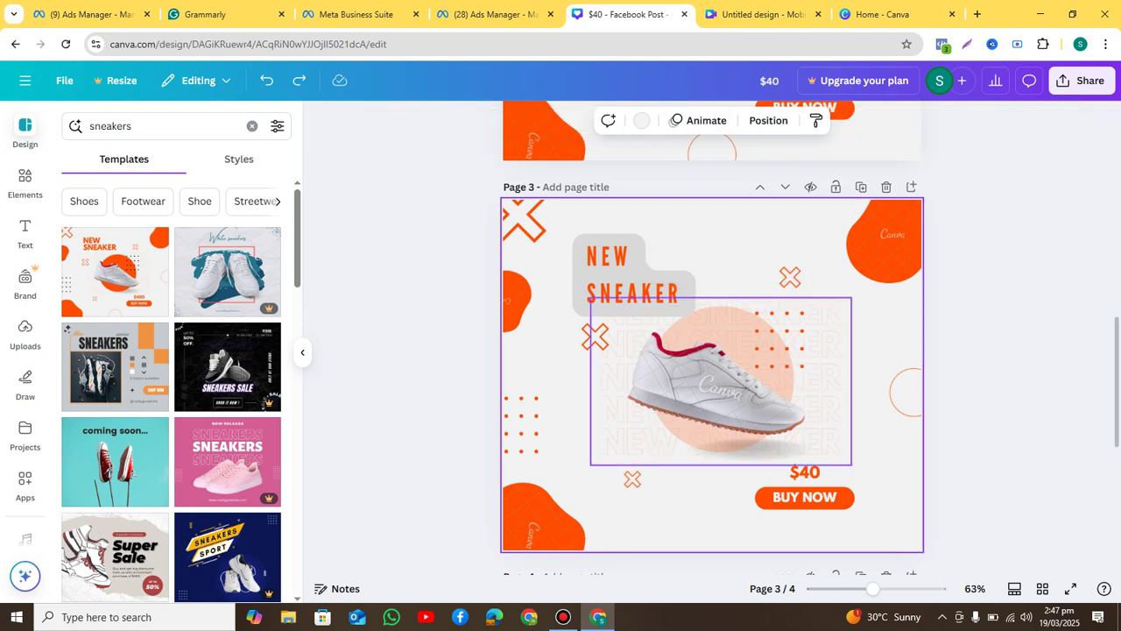
Lock the outlined repeating NEW SNEAKER text behind the shoe on page 3
{"action": "left_click", "coordinate": [714, 379]}
{"action": "key", "text": "ctrl+z"}
{"action": "key", "text": "Escape"}
{"action": "left_click", "coordinate": [720, 381]}
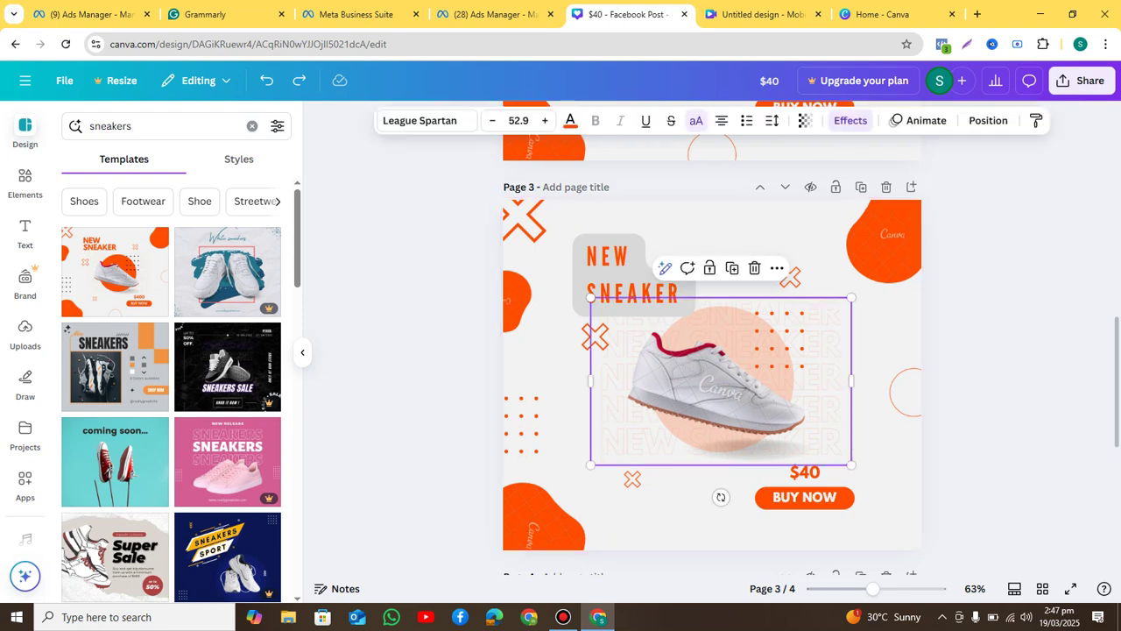
{"action": "key", "text": "Escape"}
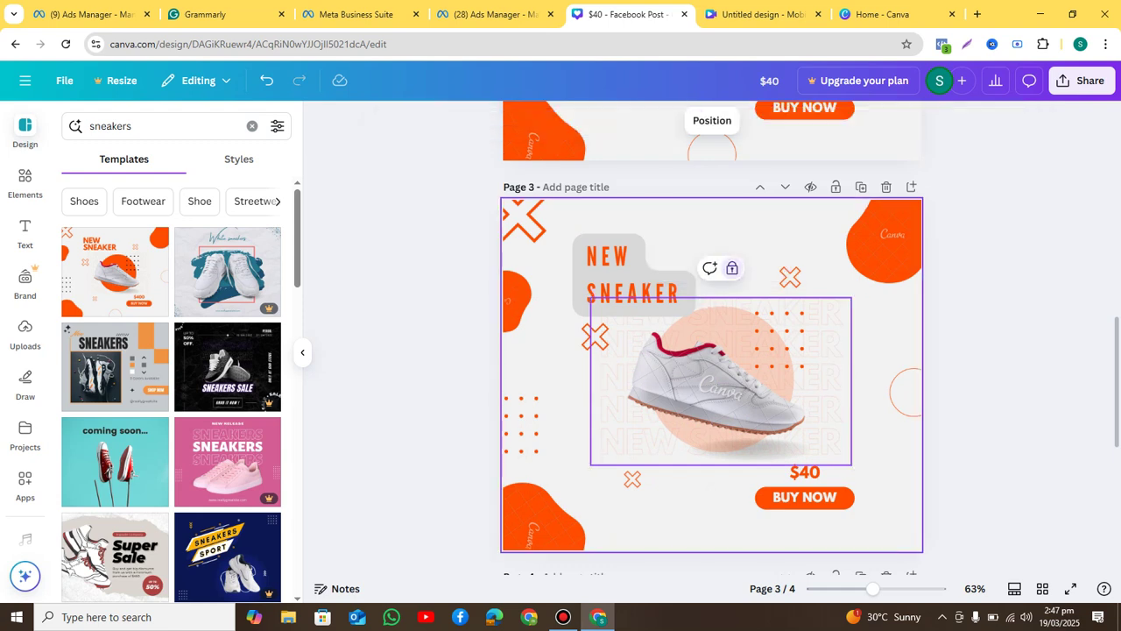
Lock the pale orange circle behind the shoe and test the locks with an area selection across the artwork
{"action": "left_click", "coordinate": [720, 315]}
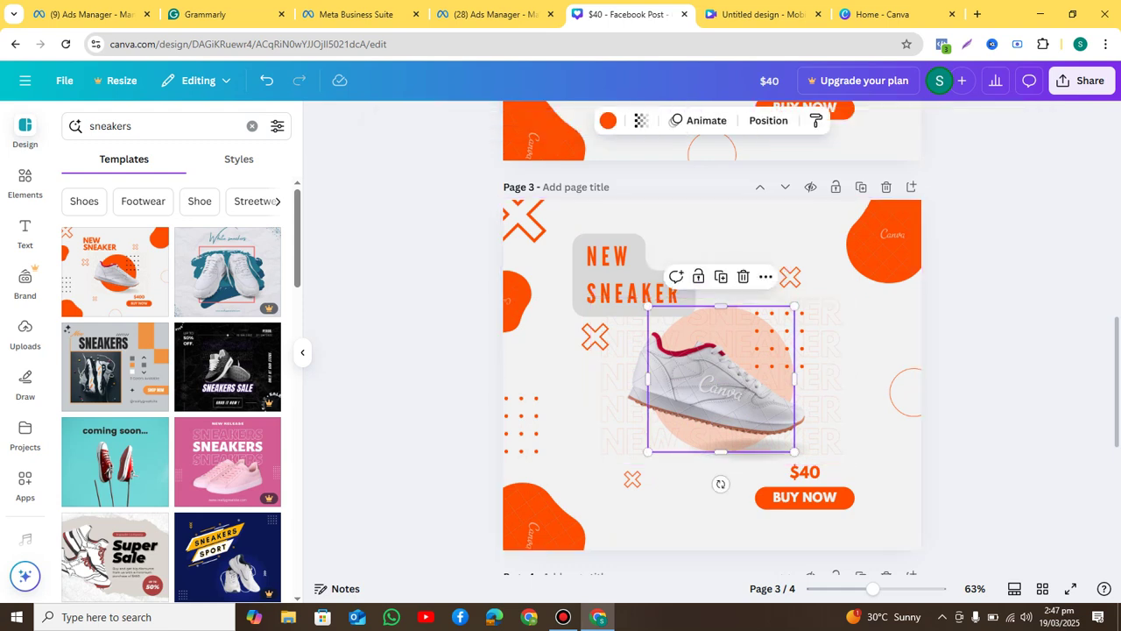
{"action": "left_click", "coordinate": [698, 277]}
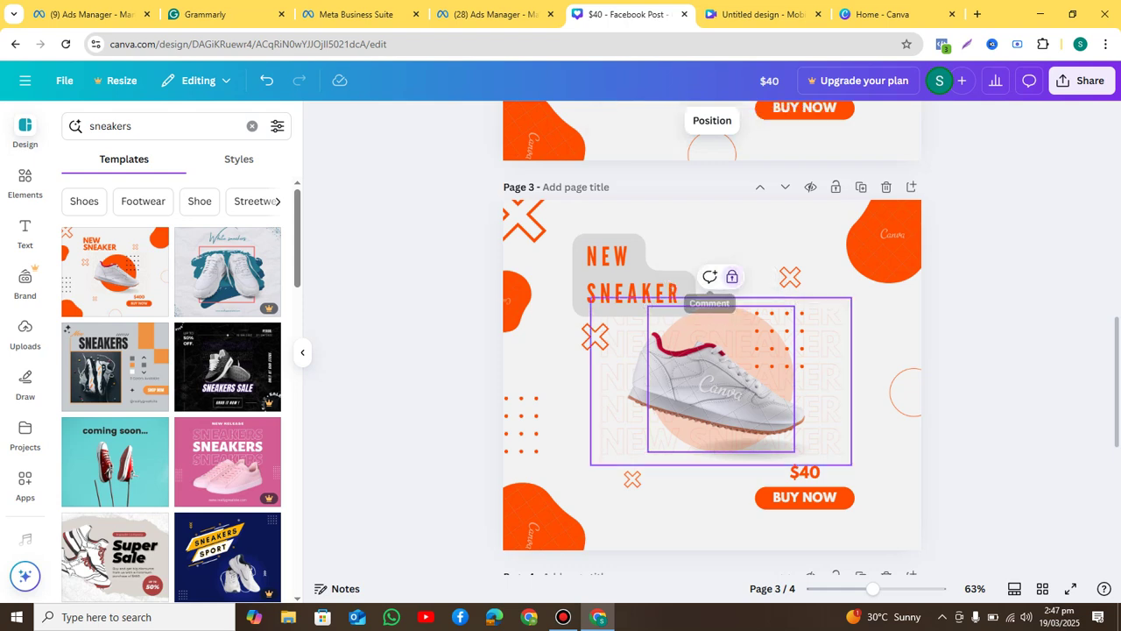
{"action": "left_click_drag", "start_coordinate": [826, 311], "coordinate": [880, 333]}
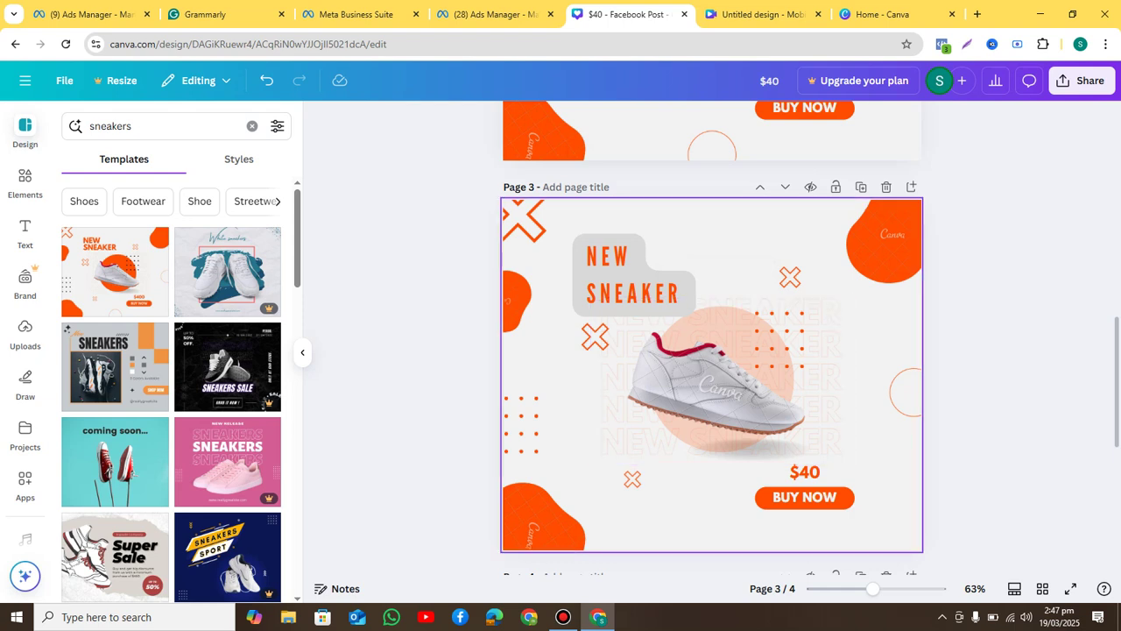
{"action": "left_click_drag", "start_coordinate": [826, 320], "coordinate": [720, 397]}
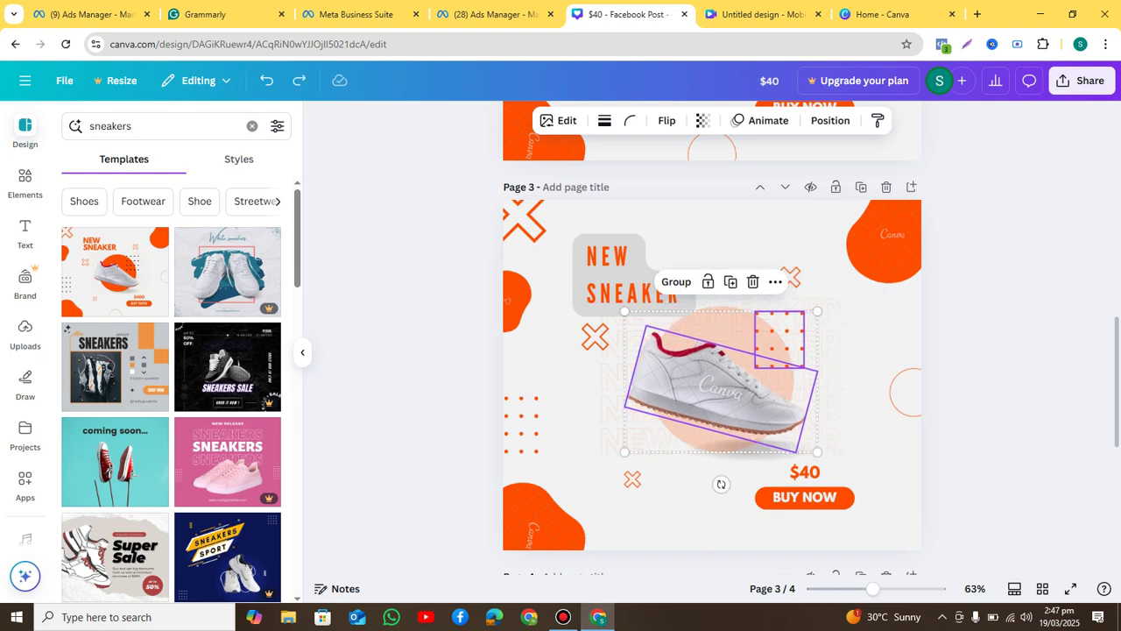
{"action": "key", "text": "Escape"}
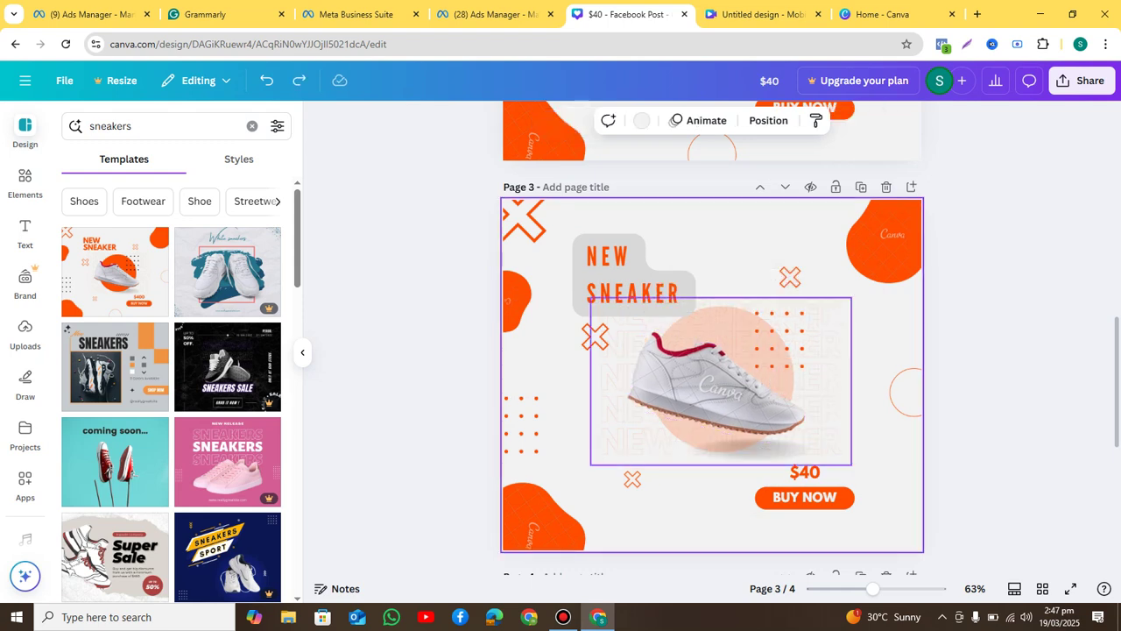
Unlock the outlined background text, shift it toward the lower right as a test, and undo the move
{"action": "key", "text": "Escape"}
{"action": "left_click", "coordinate": [718, 386]}
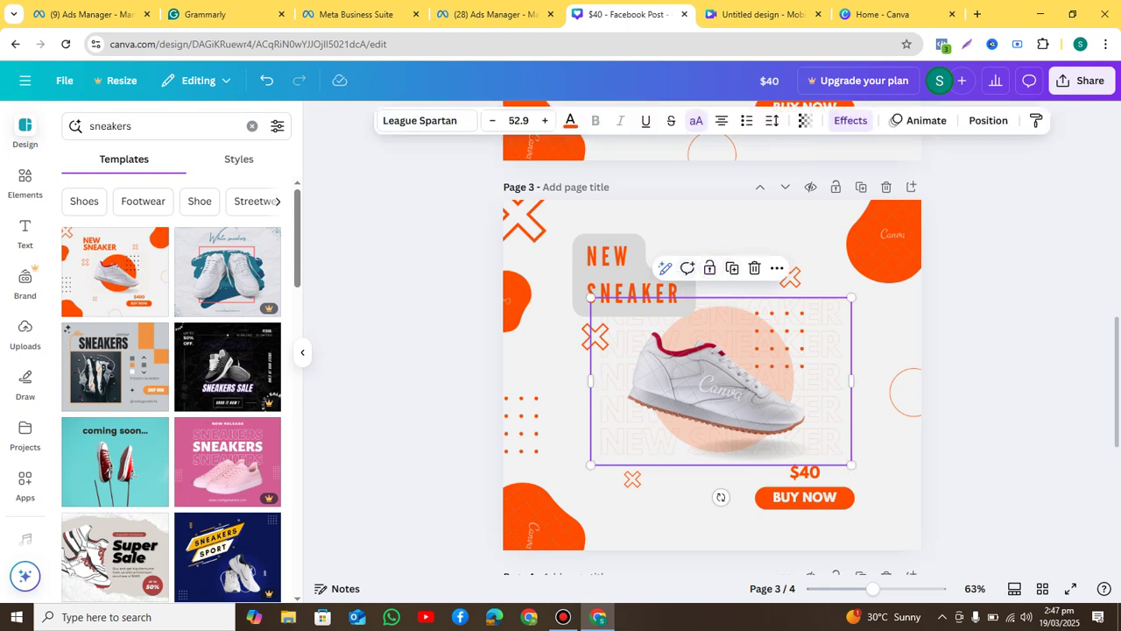
{"action": "left_click_drag", "start_coordinate": [718, 386], "coordinate": [769, 403]}
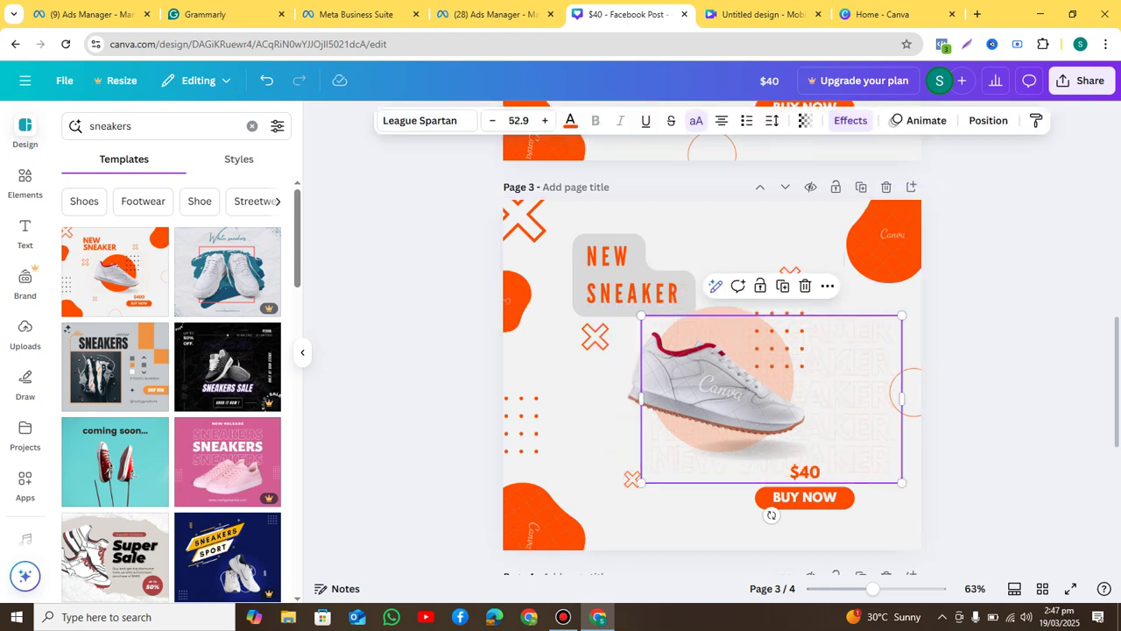
{"action": "key", "text": "ctrl+z"}
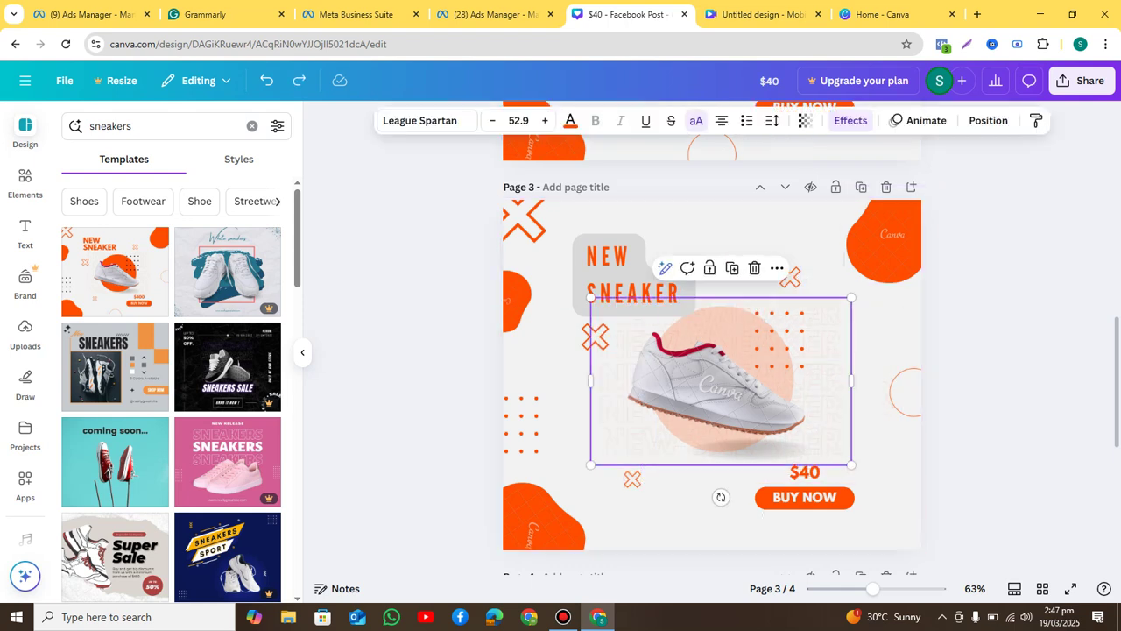
{"action": "key", "text": "Escape"}
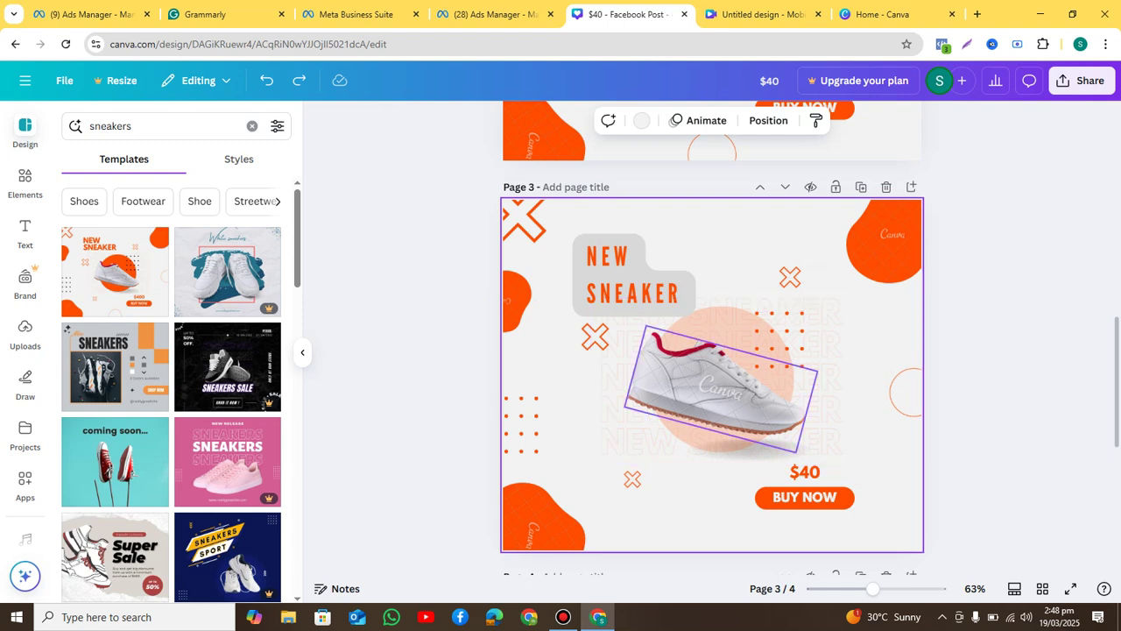
Unlock the pale orange circle behind the shoe and make it fully opaque
{"action": "left_click", "coordinate": [721, 379]}
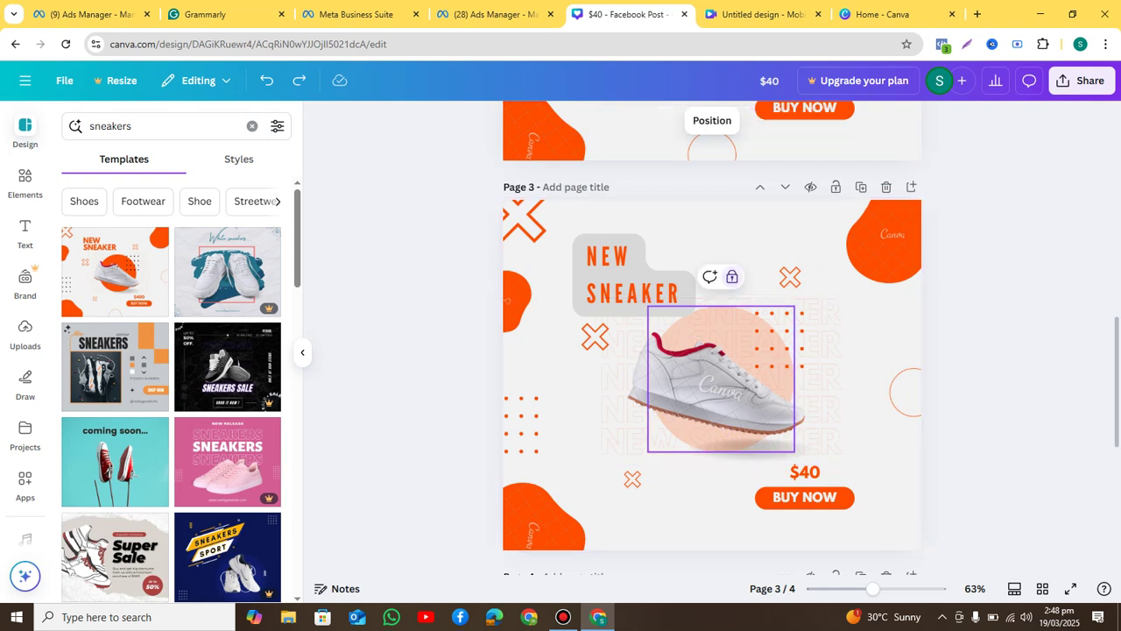
{"action": "left_click", "coordinate": [733, 276]}
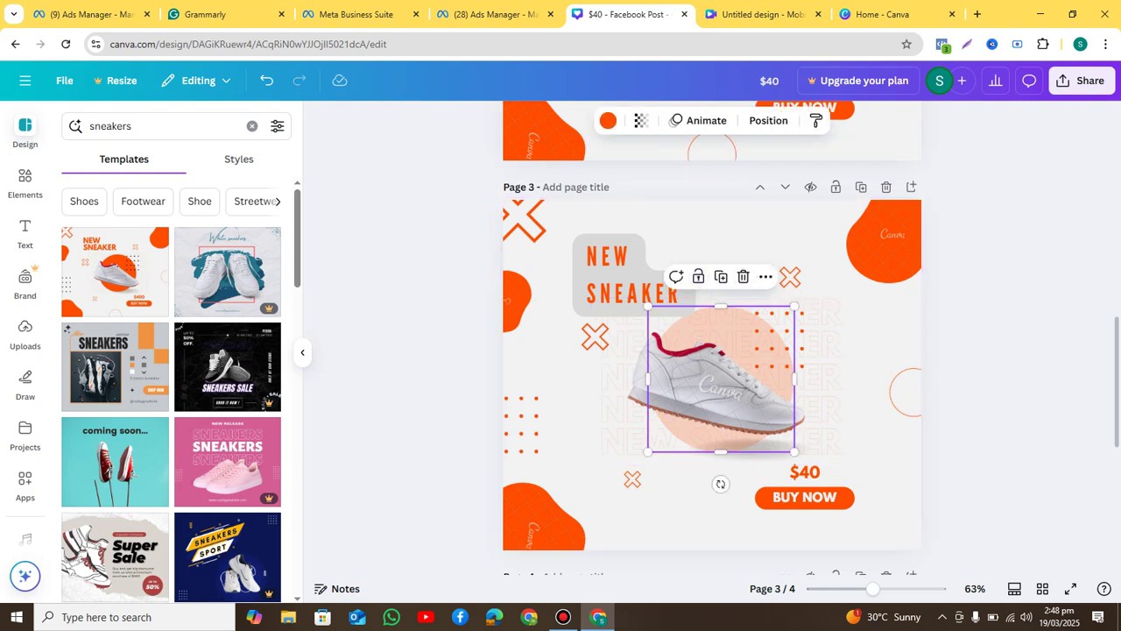
{"action": "left_click", "coordinate": [641, 120]}
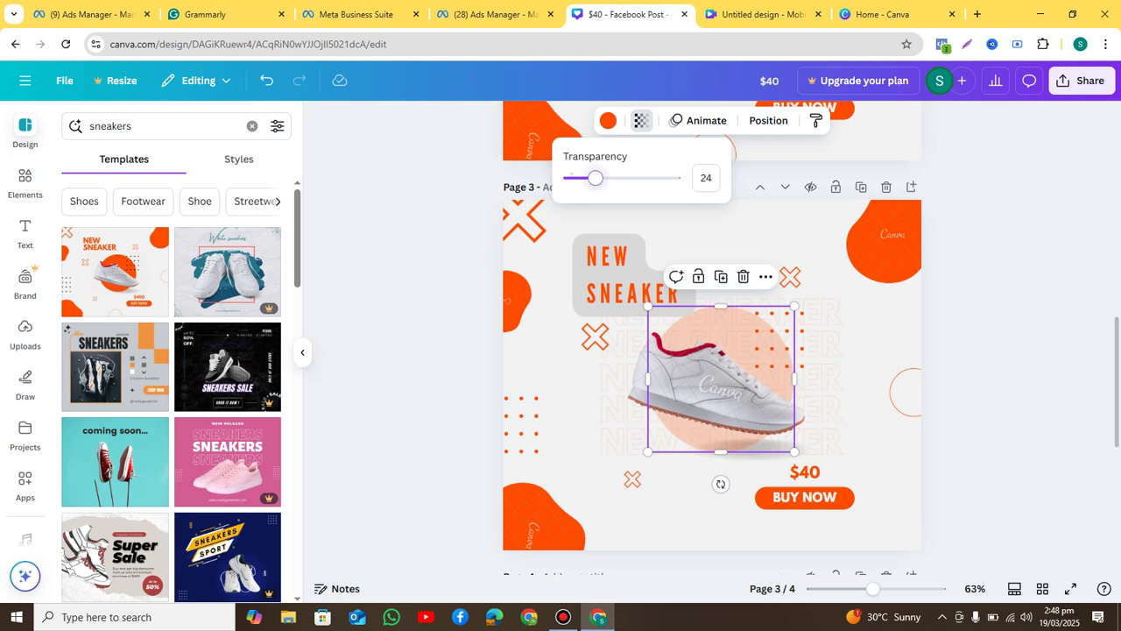
{"action": "left_click_drag", "start_coordinate": [595, 178], "coordinate": [673, 178]}
{"action": "key", "text": "Escape"}
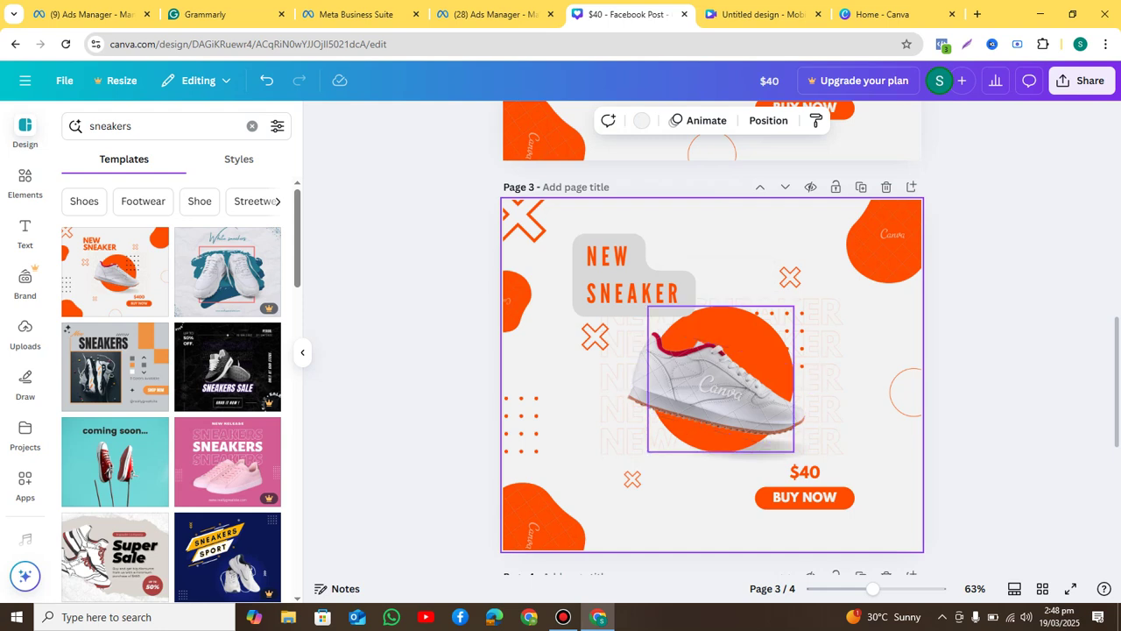
Bring the orange circle forward one layer so it sits in front of the shoe image
{"action": "left_click", "coordinate": [713, 386]}
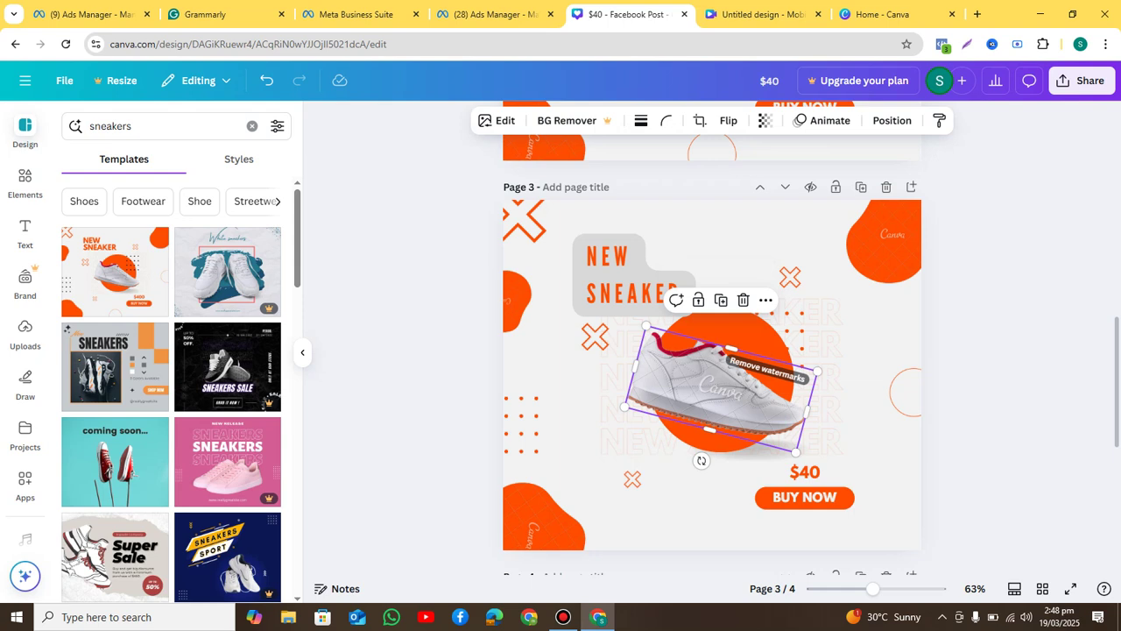
{"action": "left_click", "coordinate": [720, 378]}
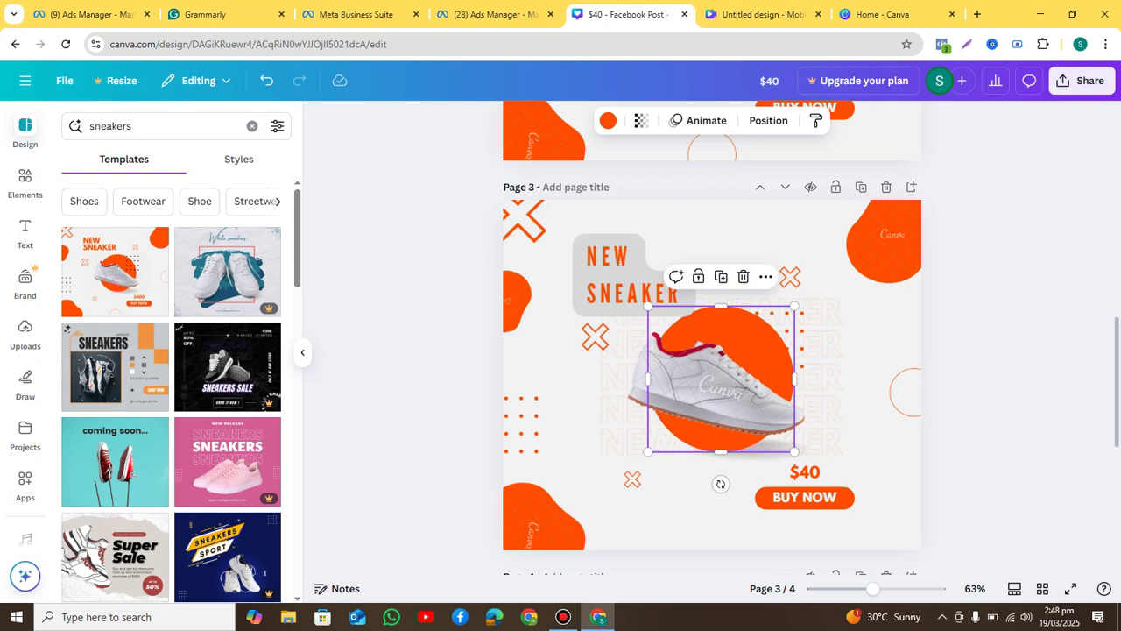
{"action": "left_click", "coordinate": [720, 391]}
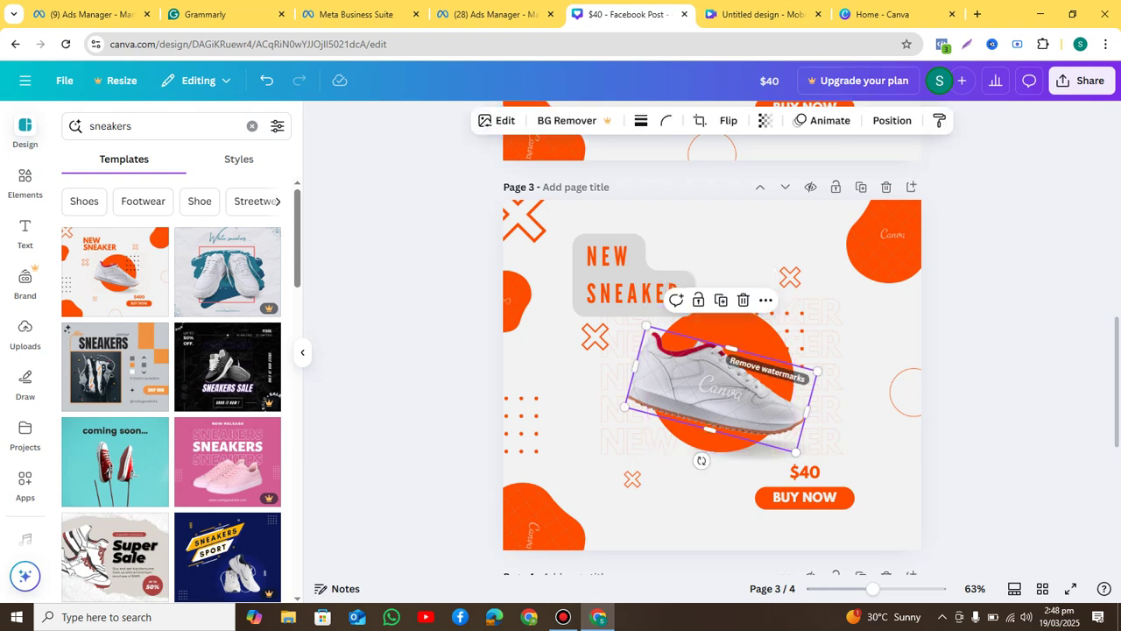
{"action": "left_click", "coordinate": [755, 331]}
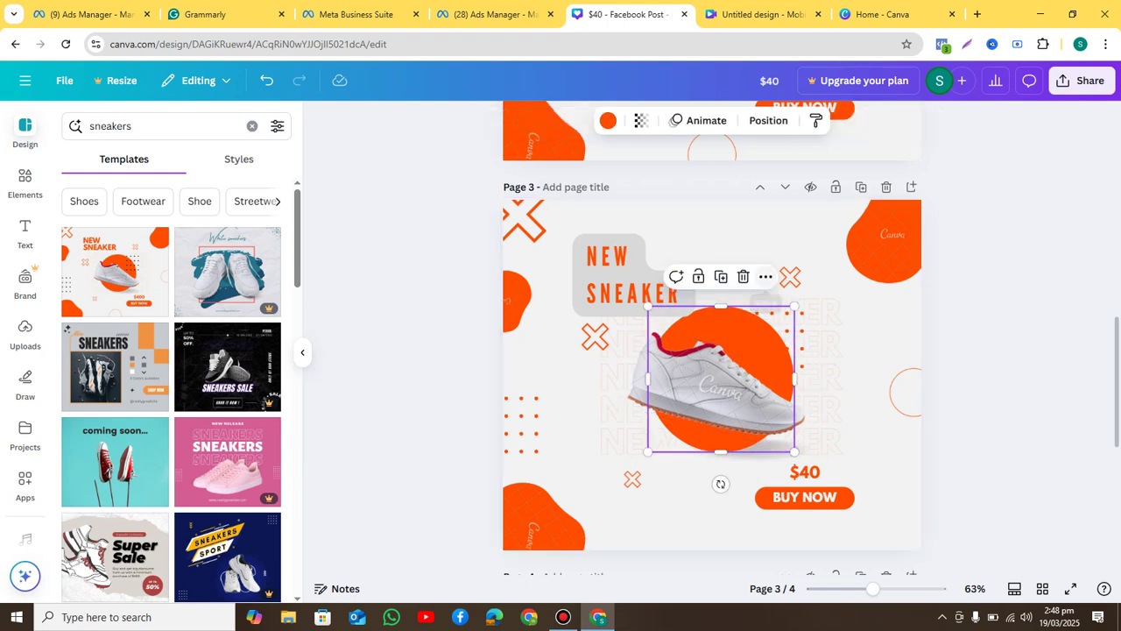
{"action": "left_click", "coordinate": [766, 277]}
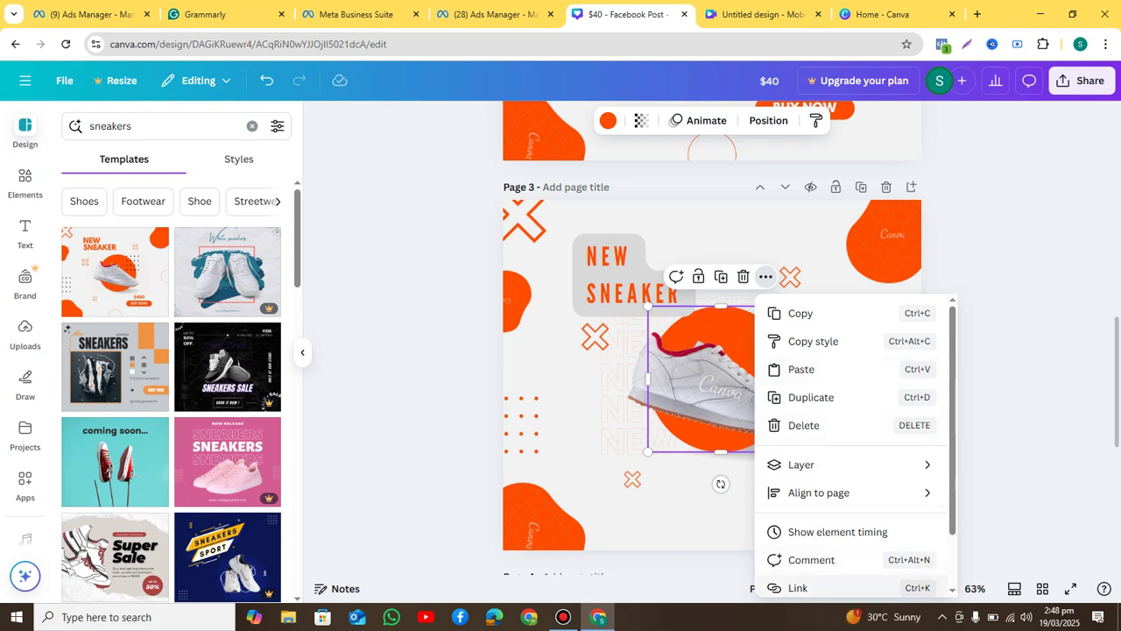
{"action": "mouse_move", "coordinate": [841, 465]}
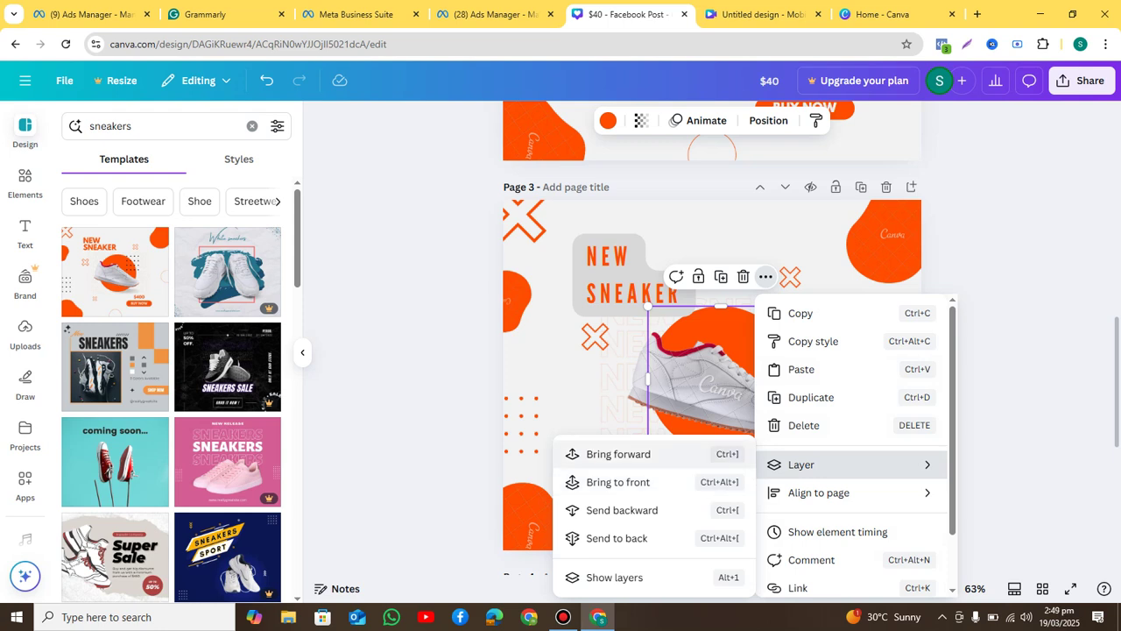
{"action": "left_click", "coordinate": [618, 453]}
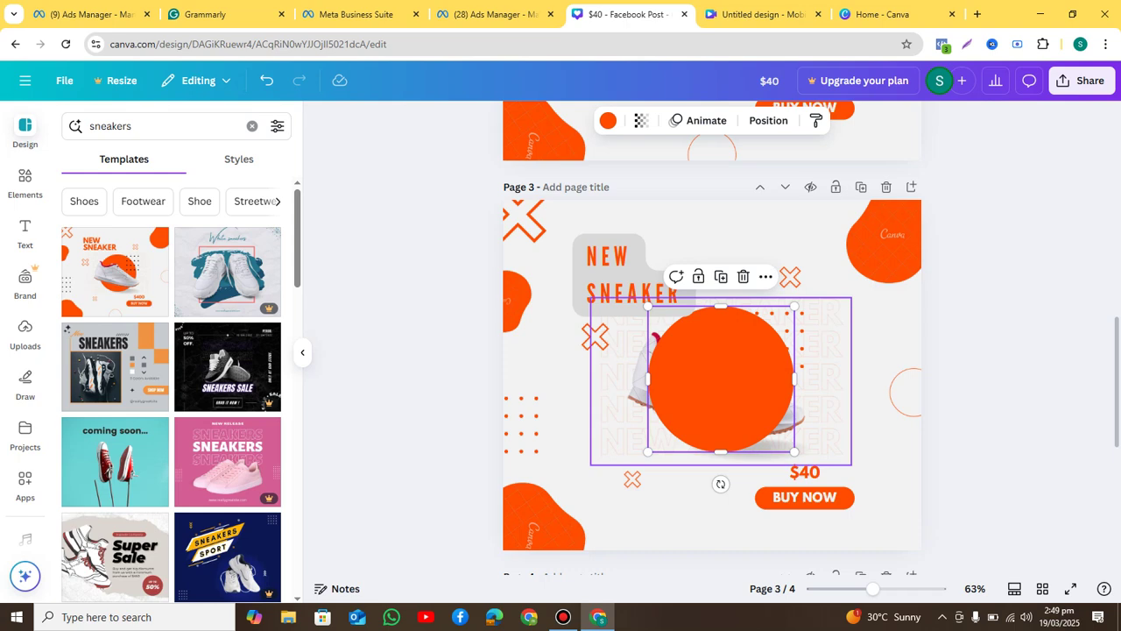
{"action": "left_click", "coordinate": [826, 384]}
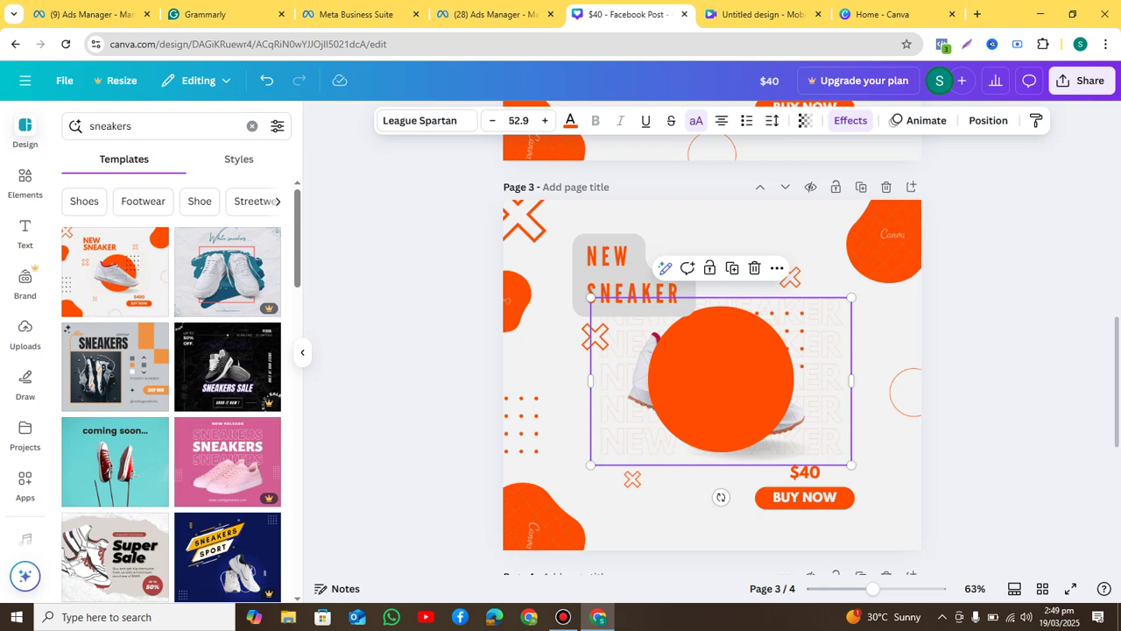
Bring the outlined NEW SNEAKER background text forward one layer
{"action": "key", "text": "Return"}
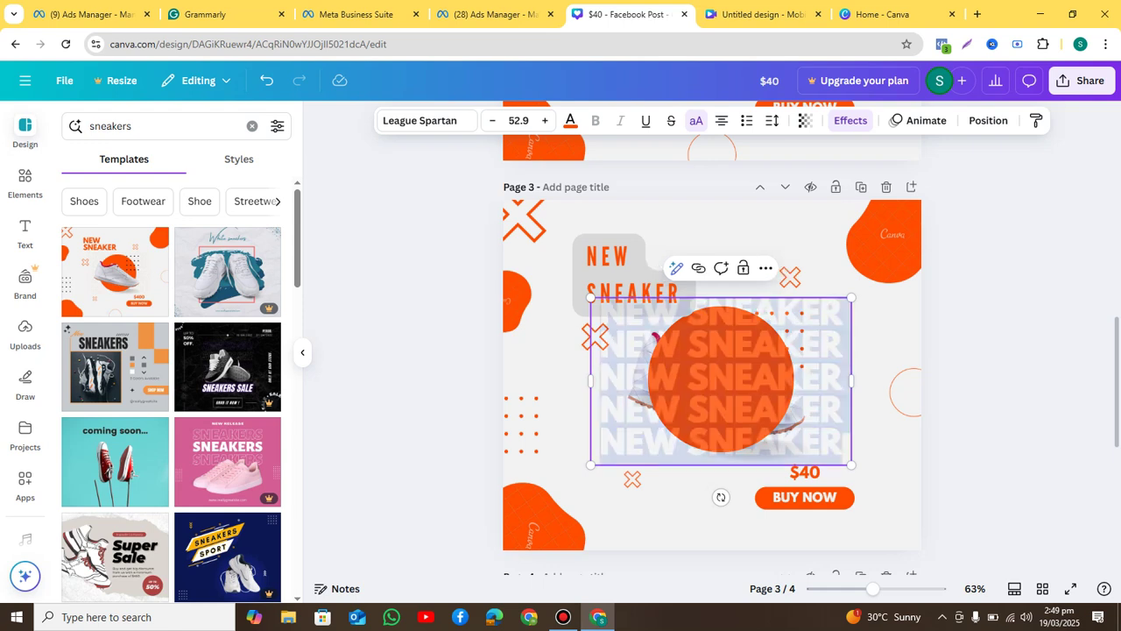
{"action": "key", "text": "Escape"}
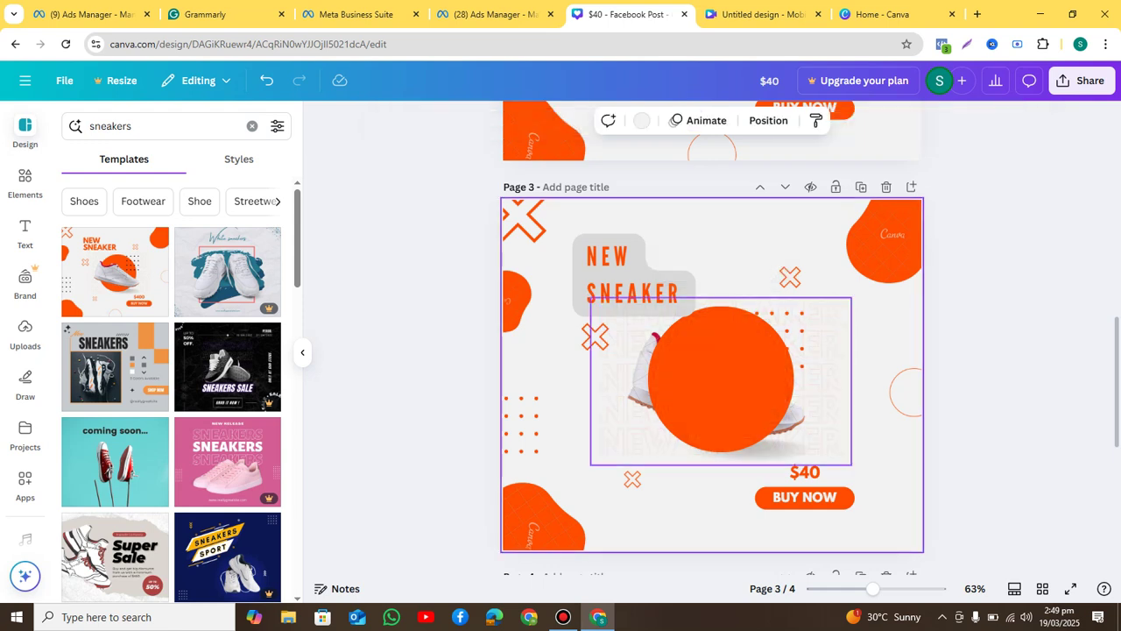
{"action": "left_click", "coordinate": [776, 268]}
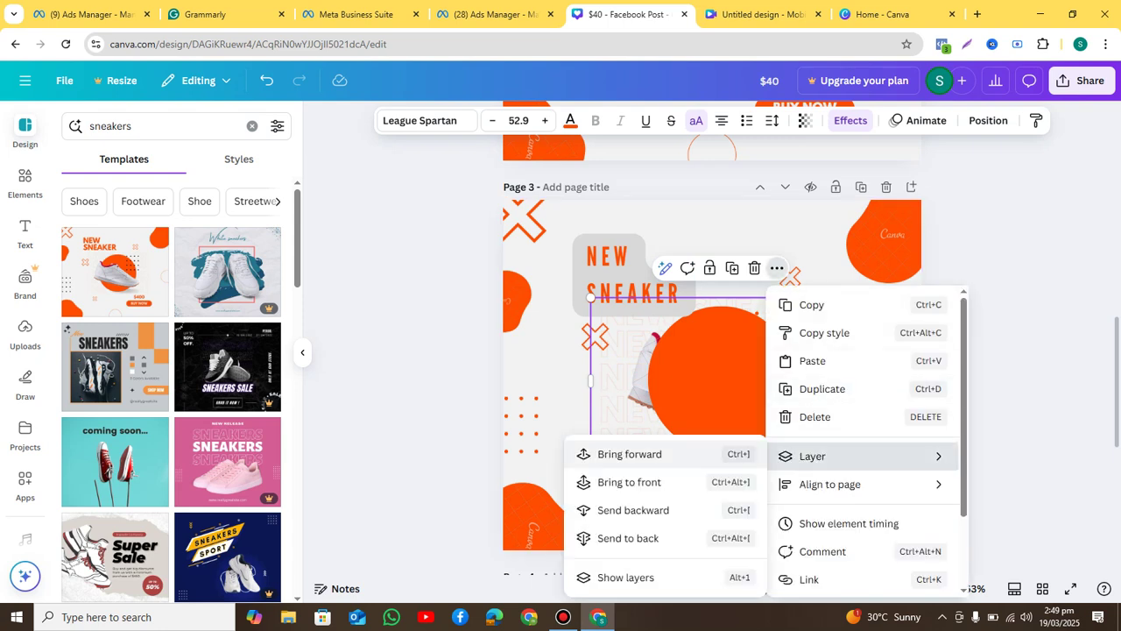
{"action": "left_click", "coordinate": [629, 453]}
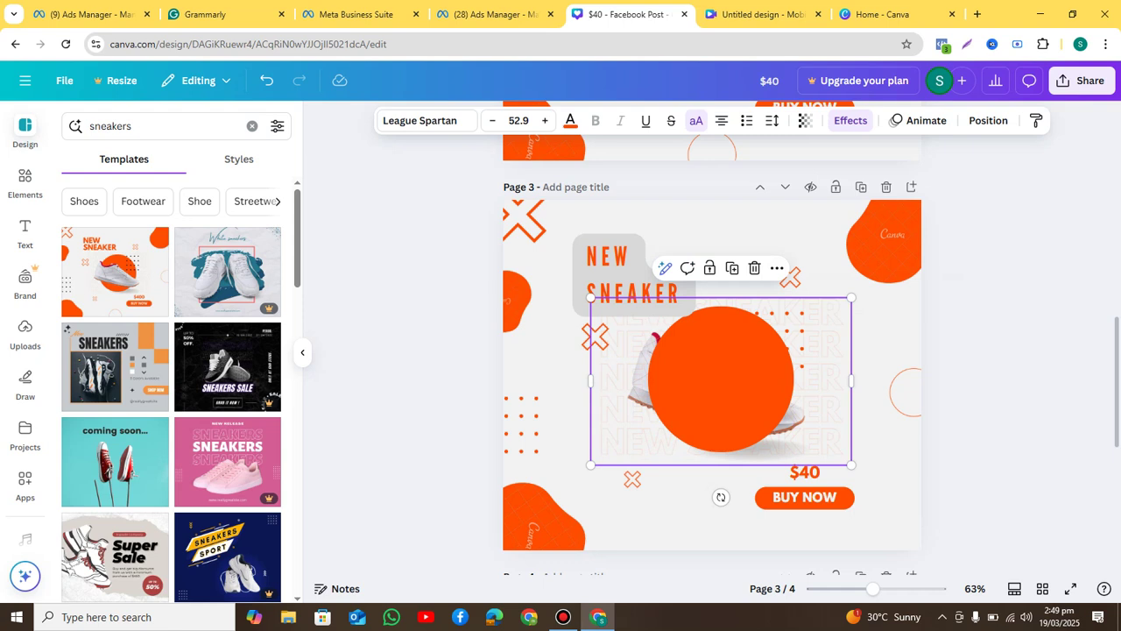
Set the outlined background text's transparency to 24
{"action": "left_click", "coordinate": [824, 386]}
{"action": "left_click", "coordinate": [876, 420]}
{"action": "left_click", "coordinate": [823, 385]}
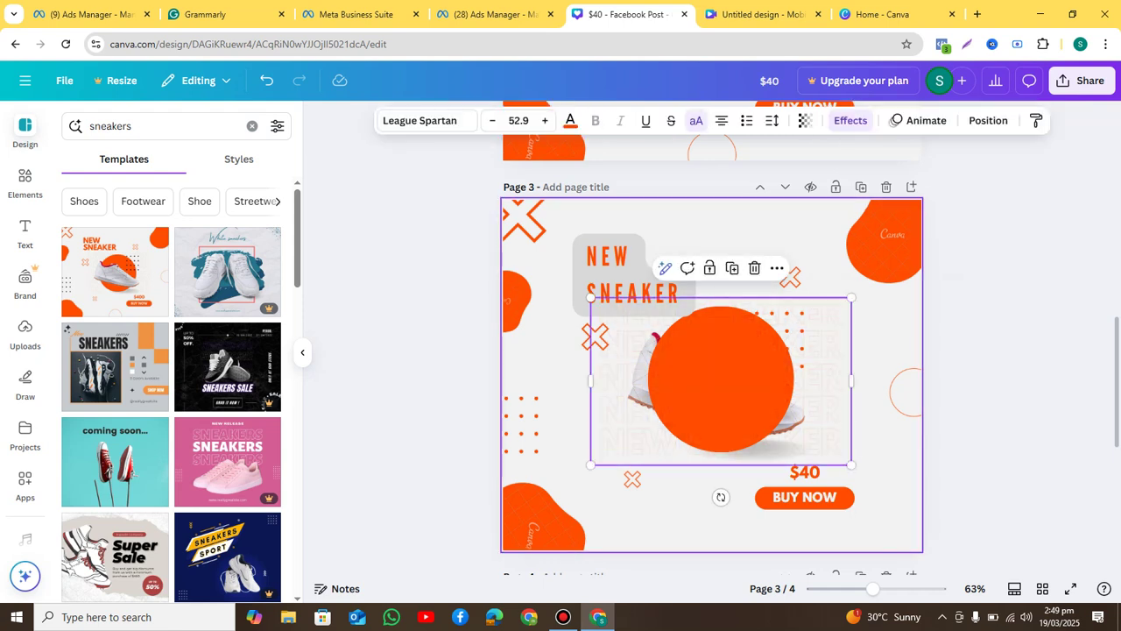
{"action": "left_click", "coordinate": [805, 120]}
{"action": "mouse_move", "coordinate": [751, 178]}
{"action": "left_mouse_down"}
{"action": "mouse_move", "coordinate": [837, 178]}
{"action": "mouse_move", "coordinate": [759, 178]}
{"action": "left_mouse_up"}
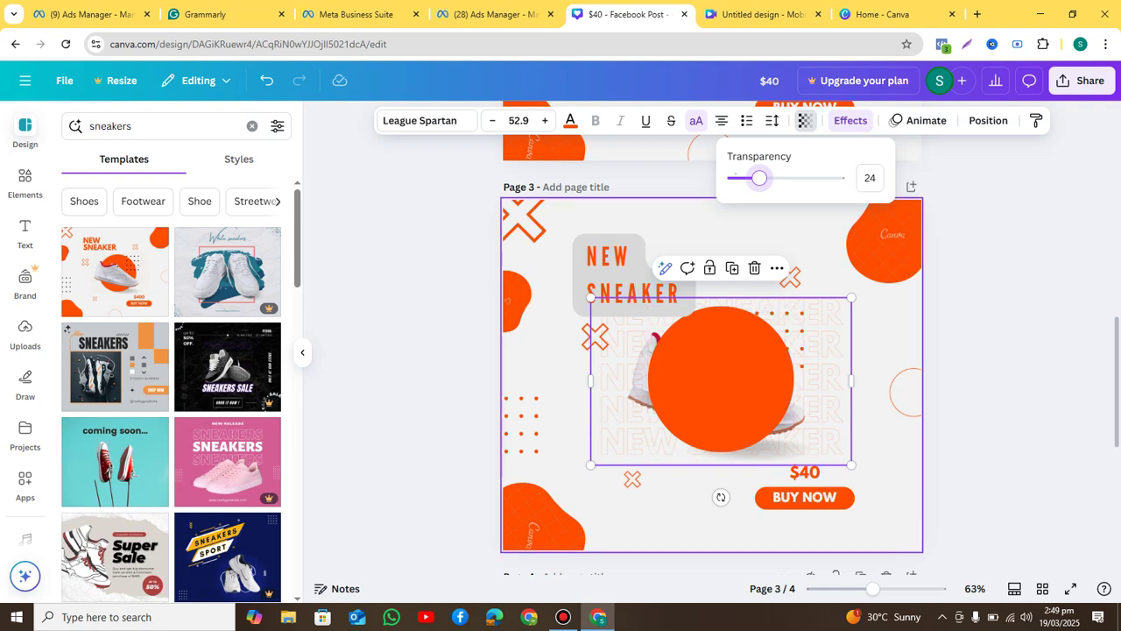
Bring the outlined background text to the front of the layer stack
{"action": "left_click", "coordinate": [880, 329]}
{"action": "left_click", "coordinate": [823, 377]}
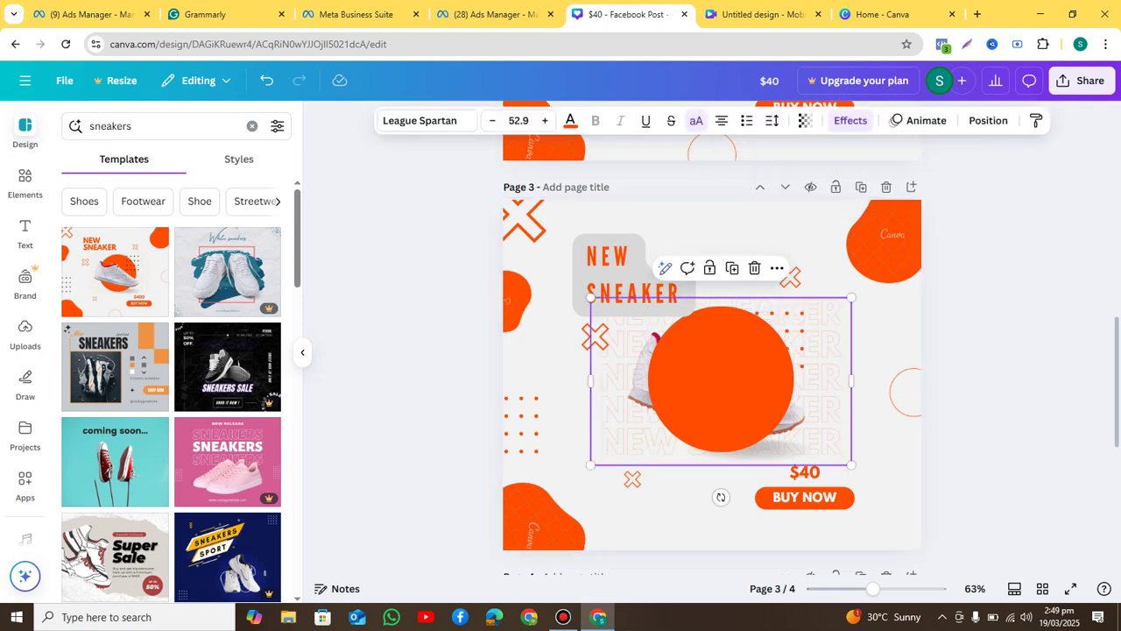
{"action": "left_click", "coordinate": [776, 268]}
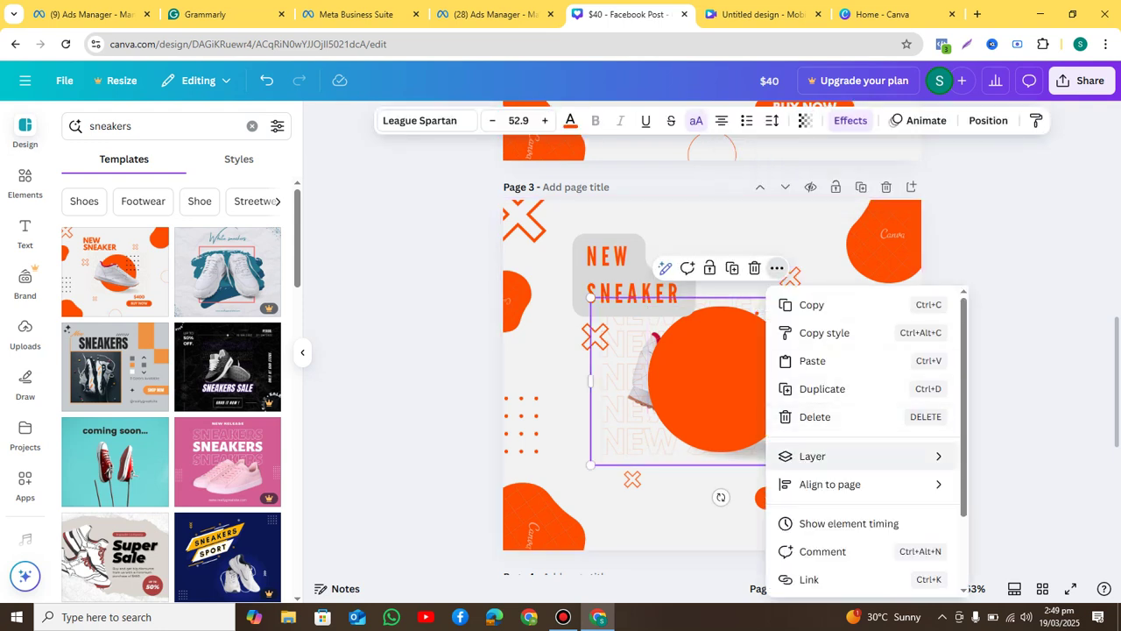
{"action": "mouse_move", "coordinate": [841, 456]}
{"action": "left_click", "coordinate": [629, 481]}
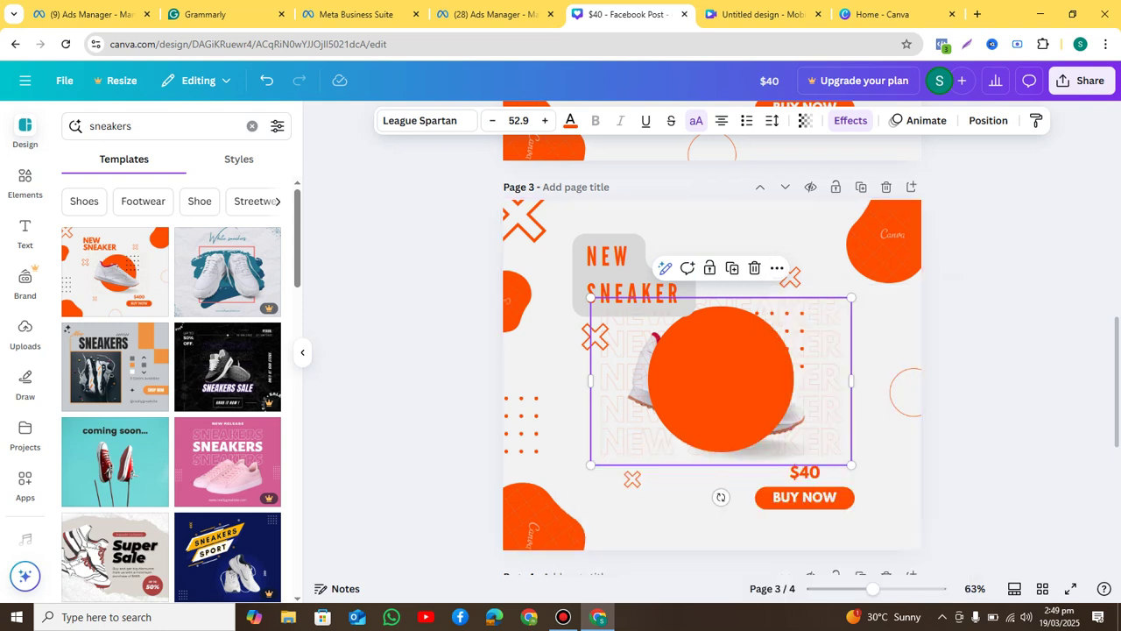
Raise the outlined background text's transparency value to 100 as a test, and settle it at 51
{"action": "left_click", "coordinate": [805, 120]}
{"action": "left_click_drag", "start_coordinate": [759, 178], "coordinate": [837, 178]}
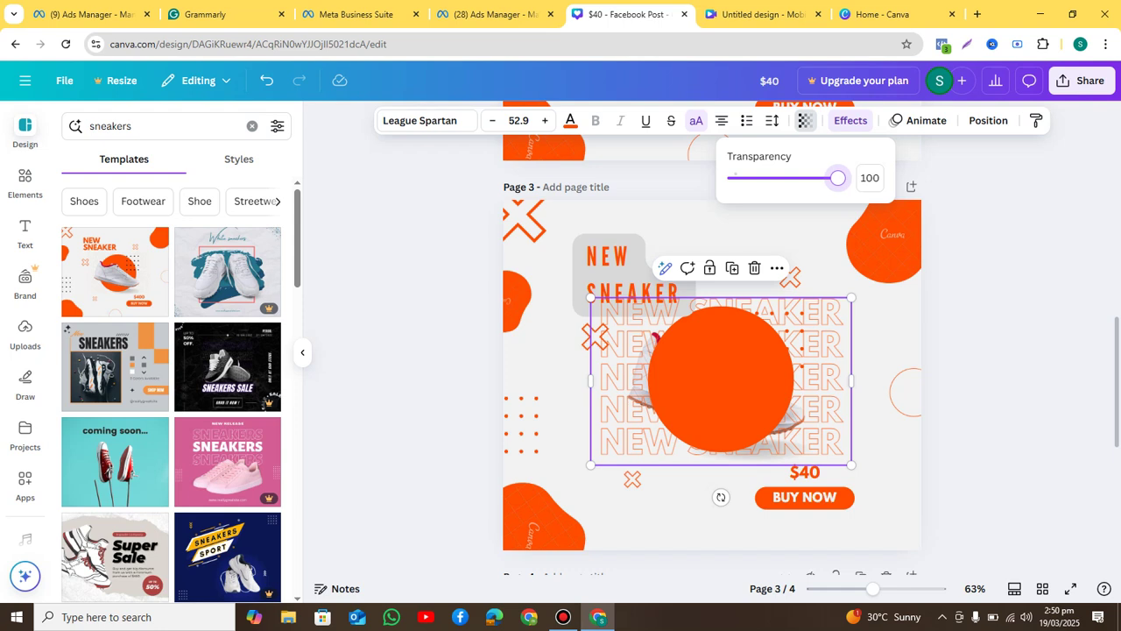
{"action": "left_click_drag", "start_coordinate": [837, 178], "coordinate": [787, 178]}
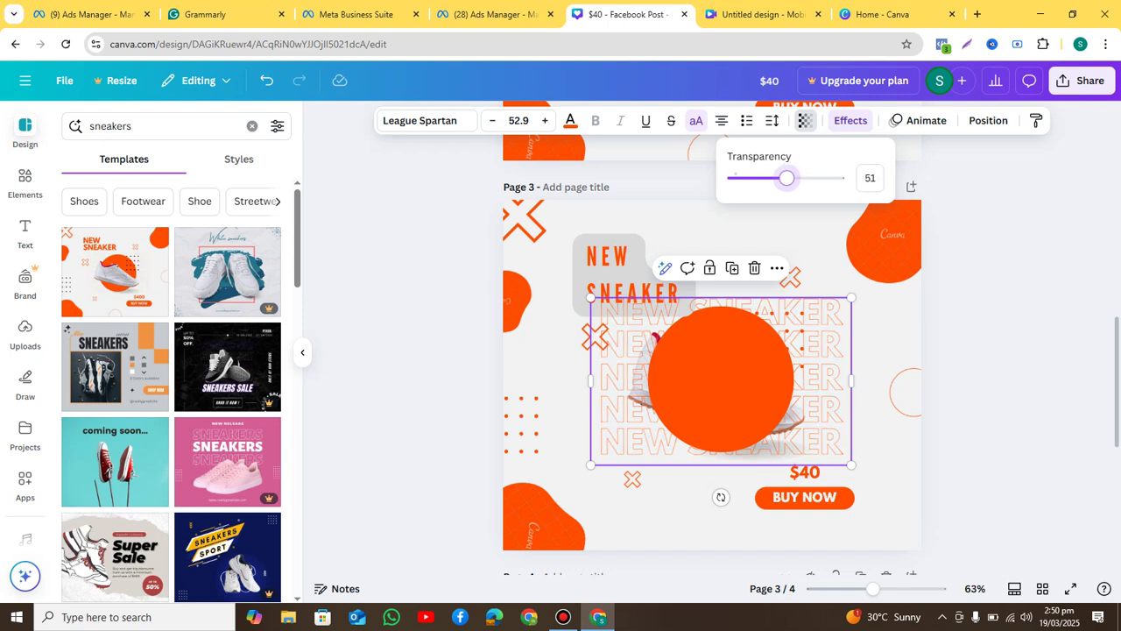
{"action": "left_click", "coordinate": [879, 337]}
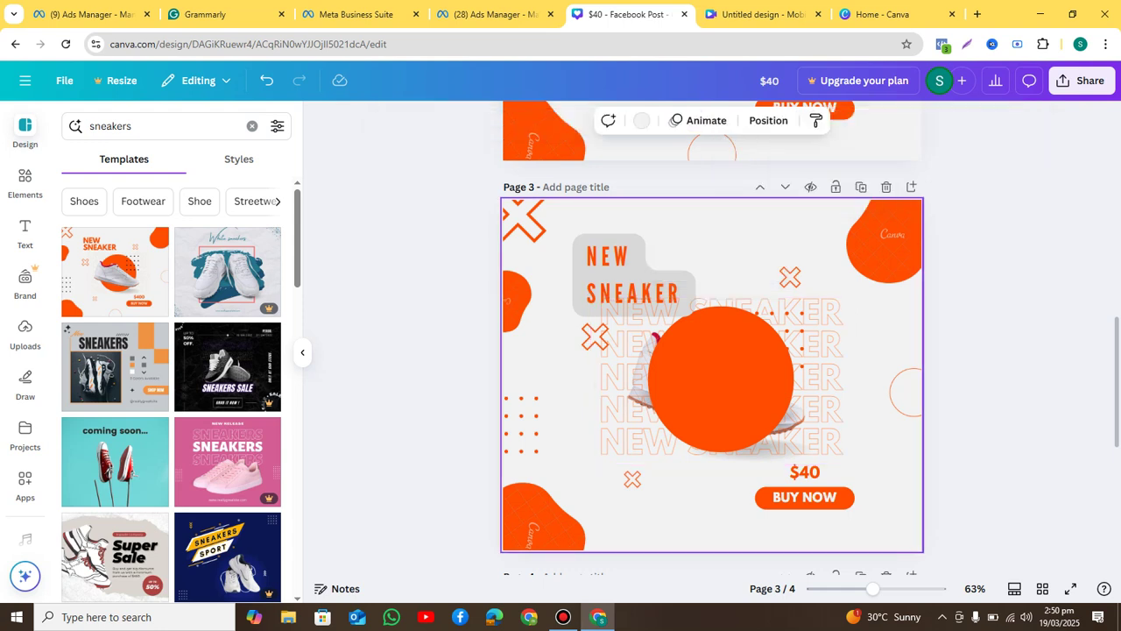
{"action": "left_click", "coordinate": [823, 377]}
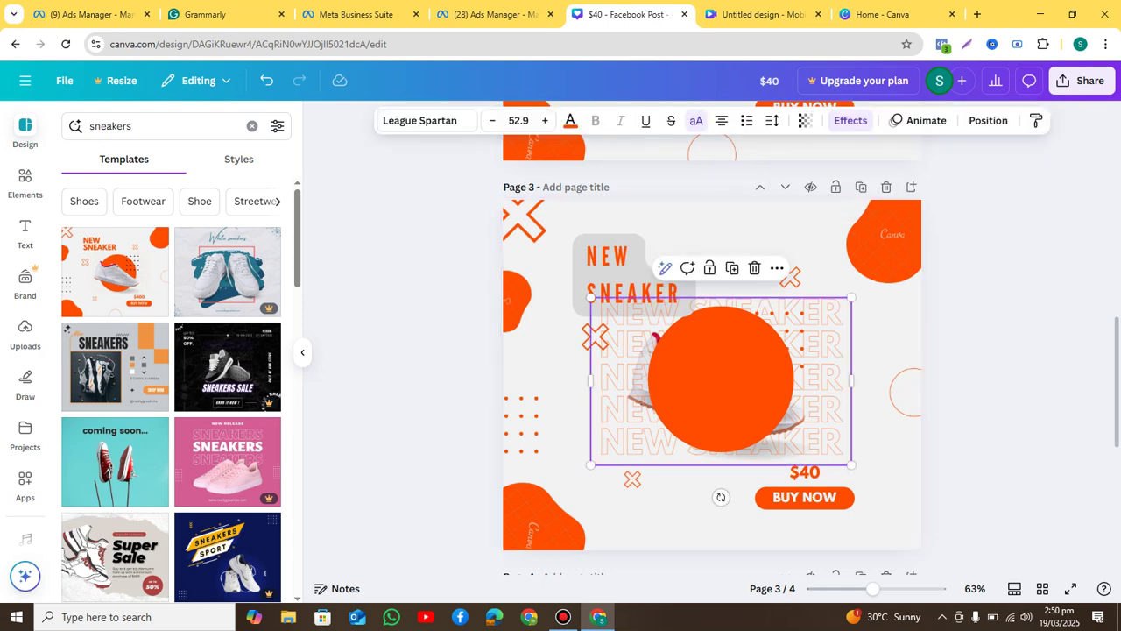
{"action": "left_click", "coordinate": [879, 337]}
{"action": "mouse_move", "coordinate": [823, 376]}
{"action": "left_mouse_down"}
{"action": "mouse_move", "coordinate": [852, 374]}
{"action": "mouse_move", "coordinate": [823, 374]}
{"action": "left_mouse_up"}
{"action": "key", "text": "ctrl+z"}
{"action": "left_click", "coordinate": [824, 377]}
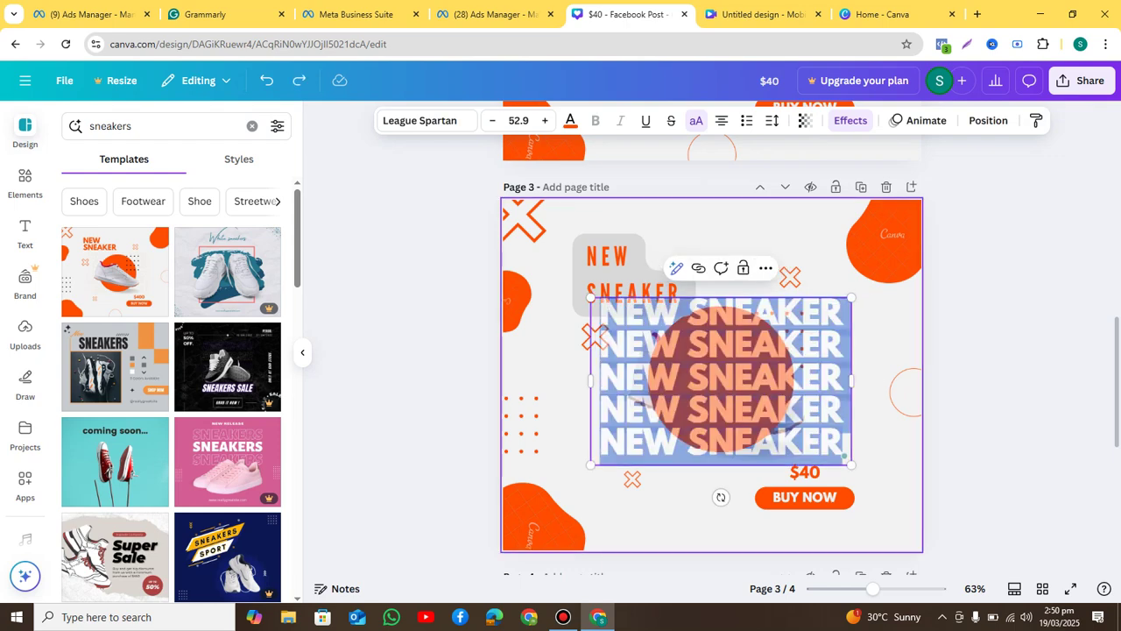
{"action": "left_click", "coordinate": [879, 337]}
Check which layer ordering options are available for the outlined background text
{"action": "left_click", "coordinate": [824, 377]}
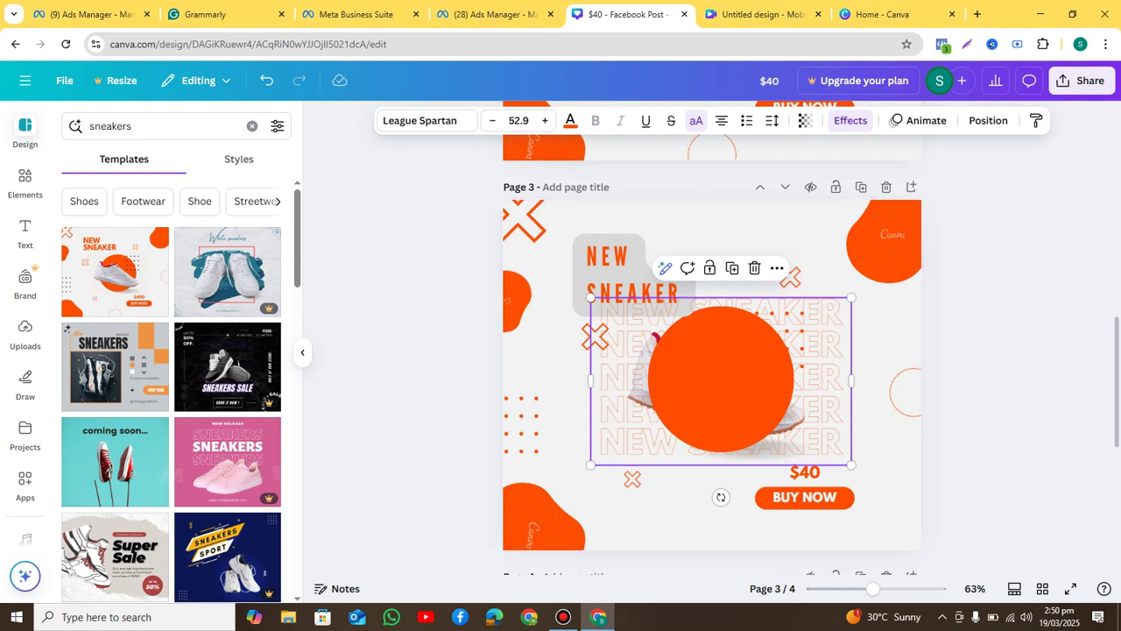
{"action": "left_click", "coordinate": [777, 268]}
{"action": "mouse_move", "coordinate": [813, 456]}
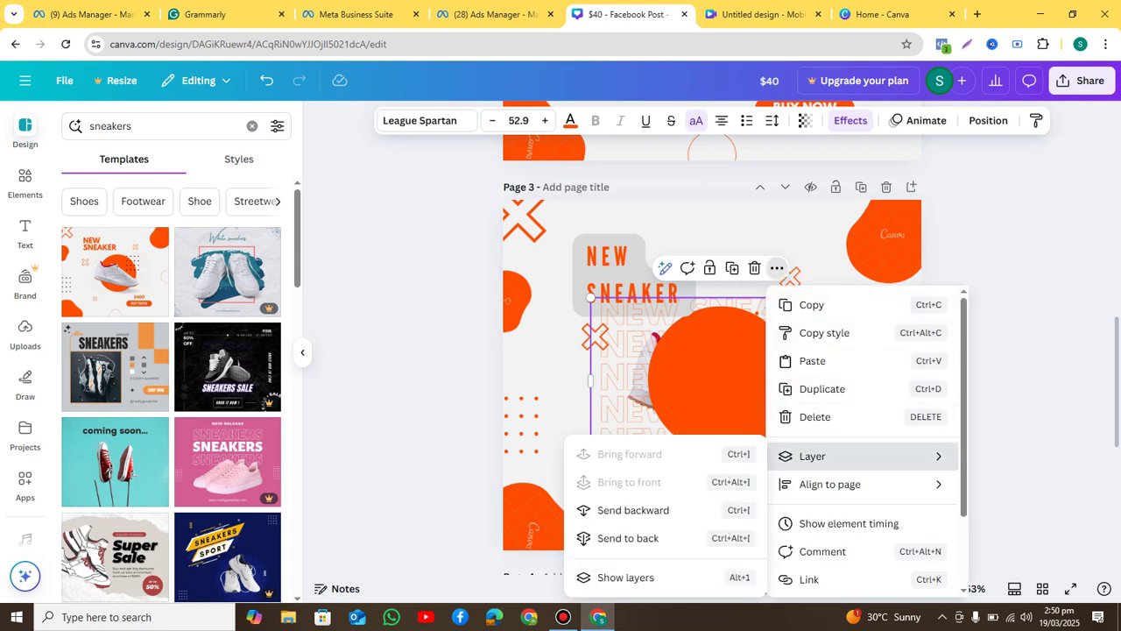
{"action": "left_click", "coordinate": [565, 373]}
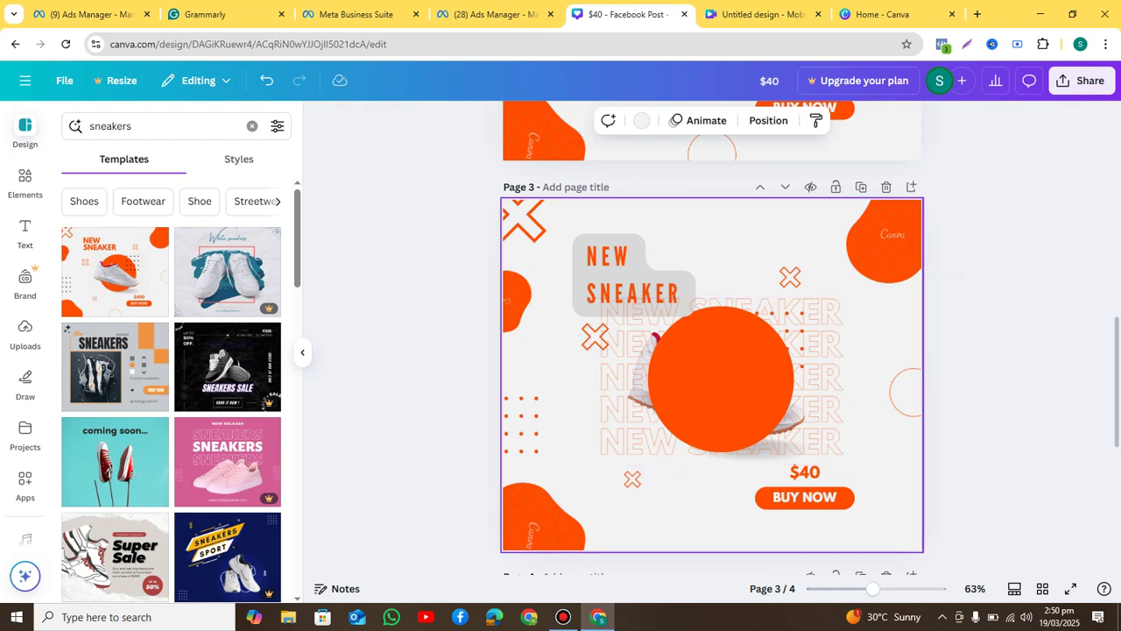
Change the color of the outlined background text to black
{"action": "left_click", "coordinate": [639, 403]}
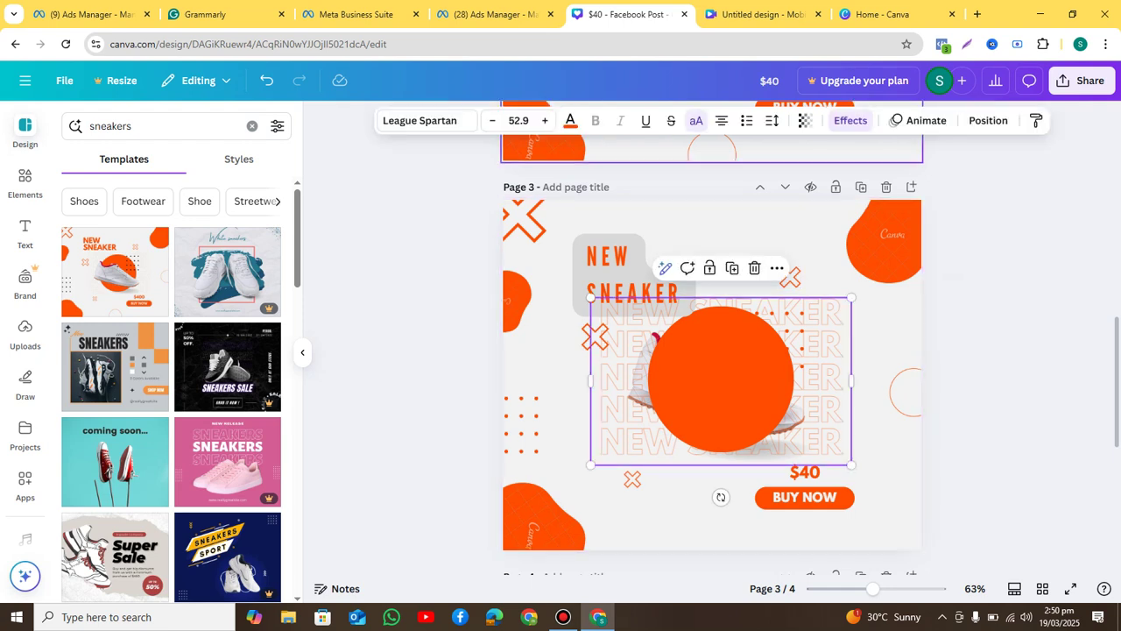
{"action": "left_click", "coordinate": [570, 120]}
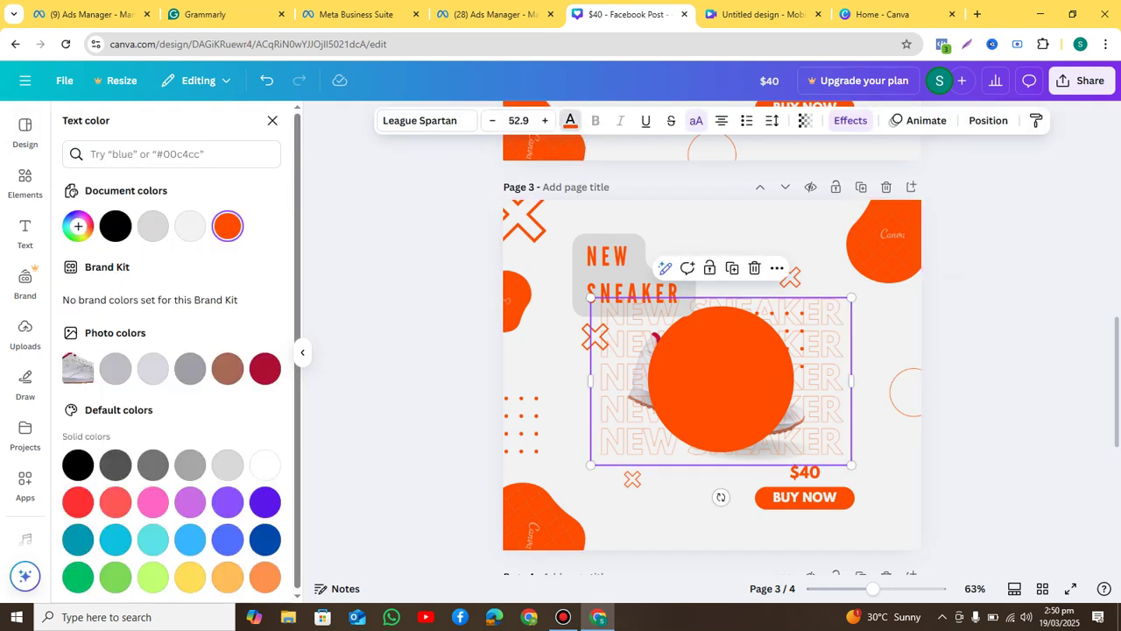
{"action": "left_click", "coordinate": [114, 226]}
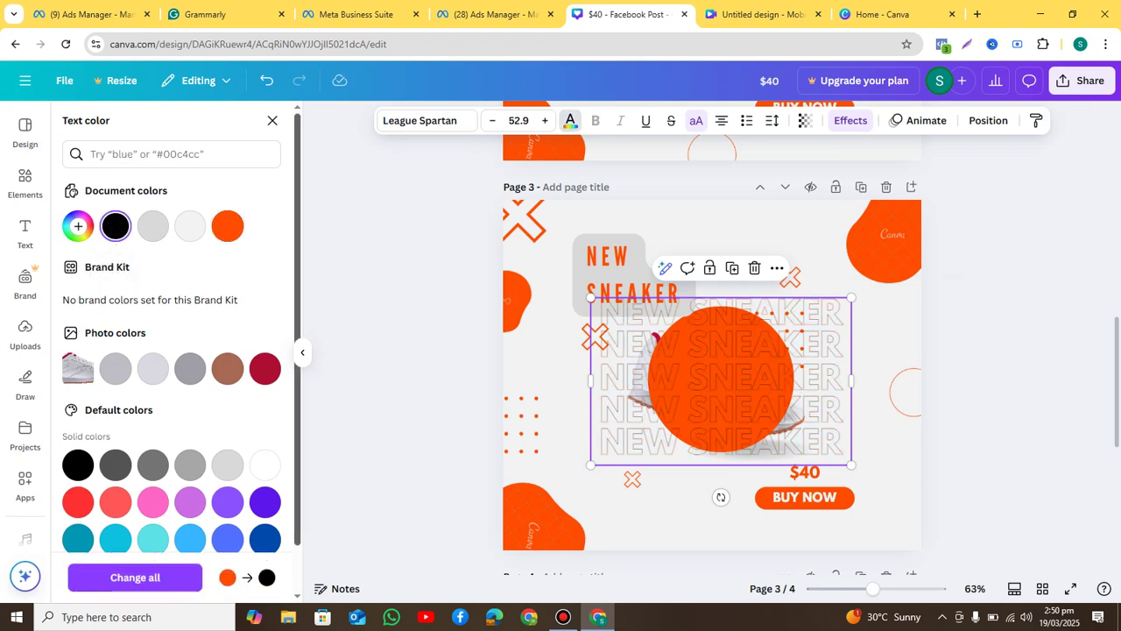
{"action": "left_click", "coordinate": [272, 121]}
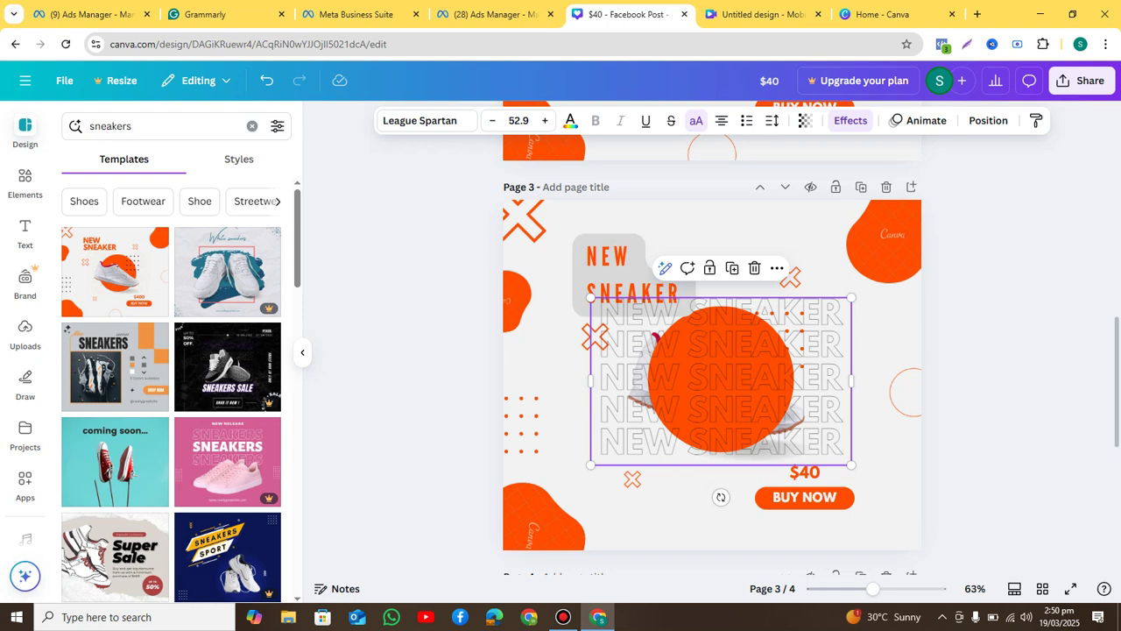
{"action": "key", "text": "Escape"}
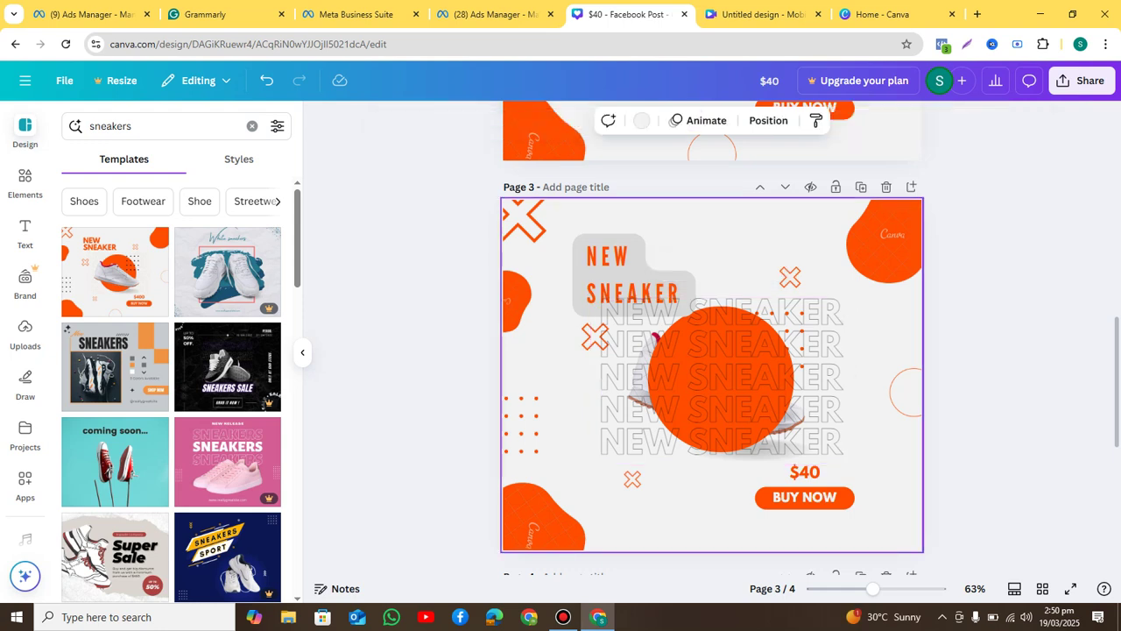
{"action": "left_click", "coordinate": [720, 381]}
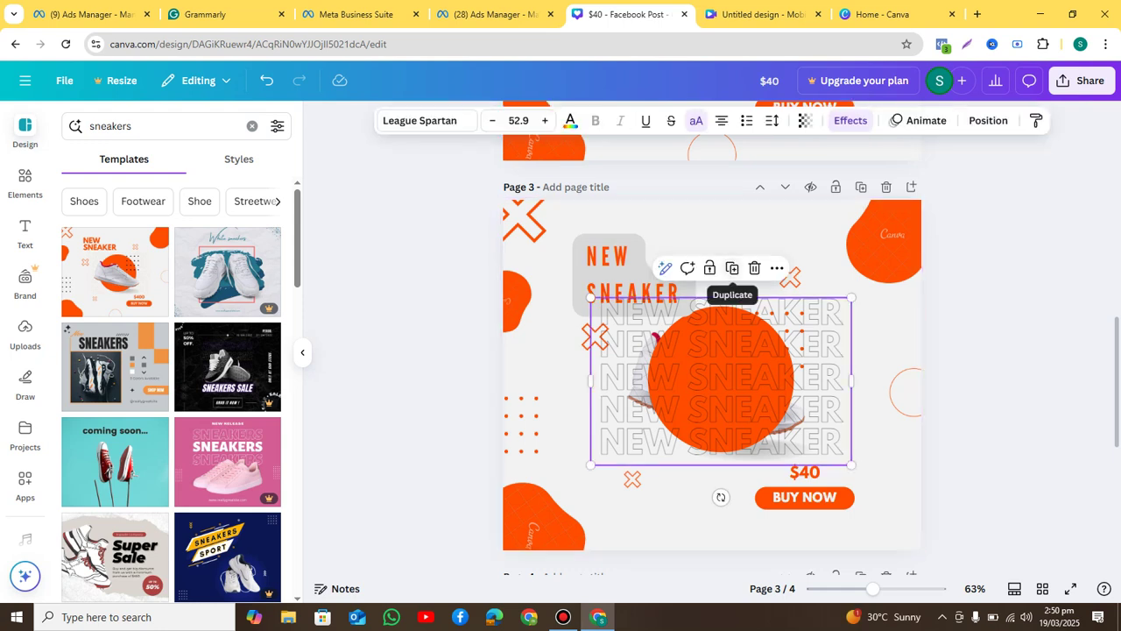
{"action": "key", "text": "Escape"}
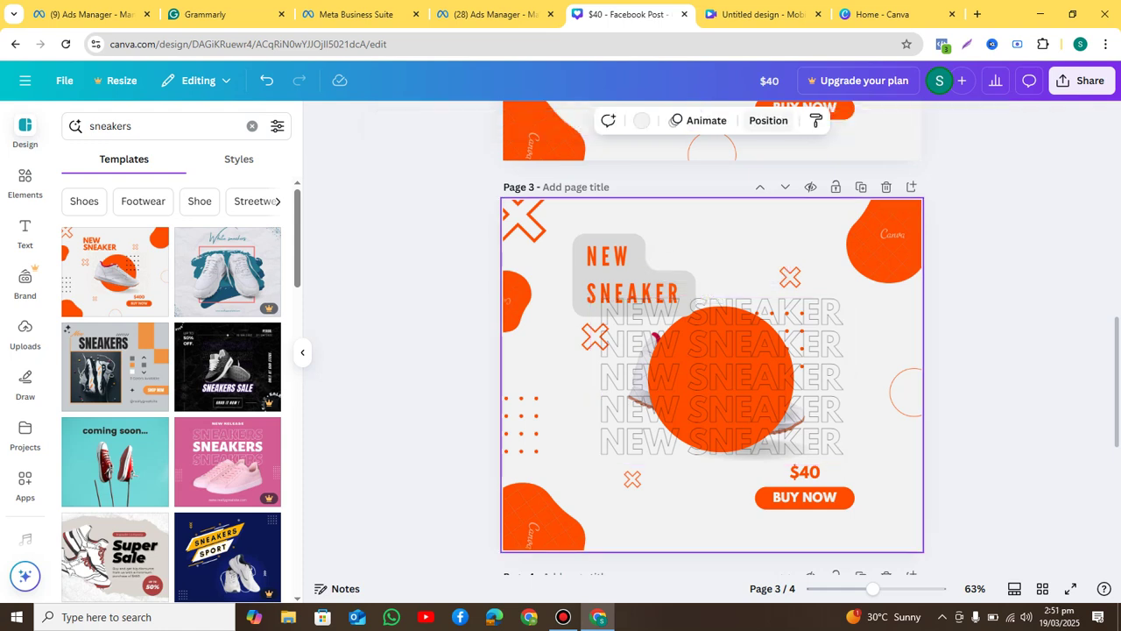
Open page 3's full layer list and select the three orange blob layers in turn to examine the stacking order
{"action": "left_click", "coordinate": [768, 120]}
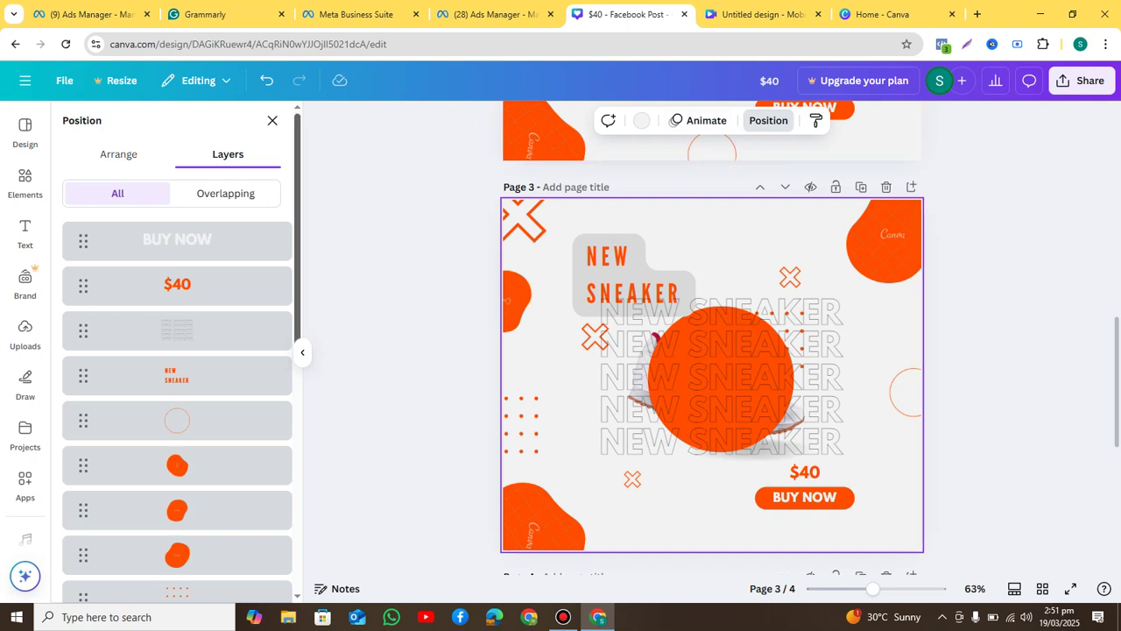
{"action": "scroll", "coordinate": [177, 350], "scroll_direction": "down", "scroll_amount": 3}
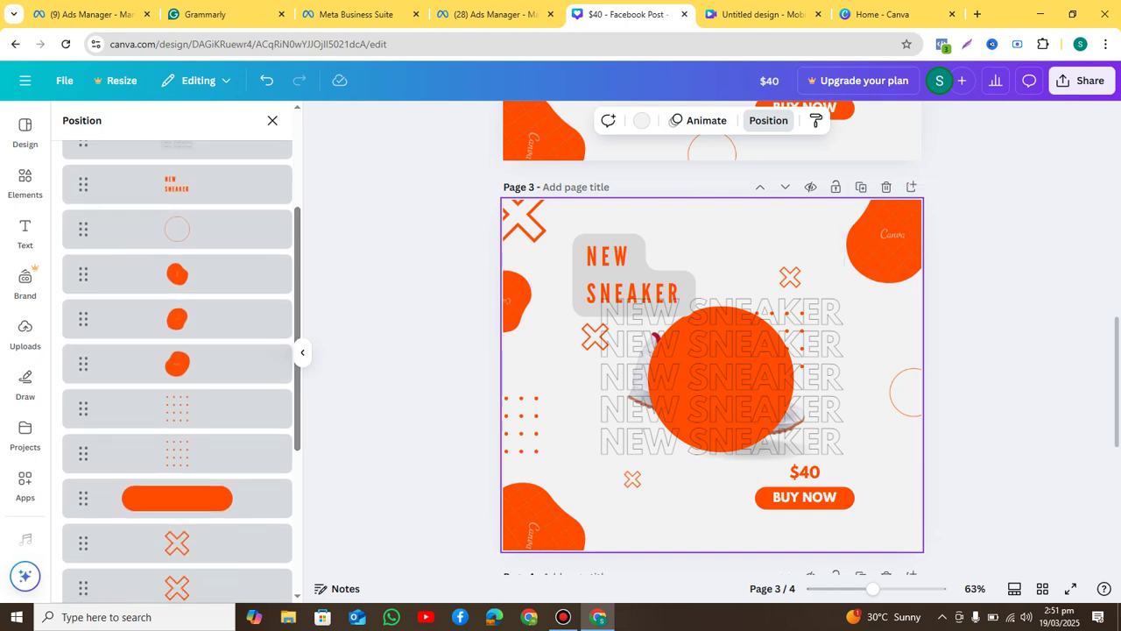
{"action": "left_click", "coordinate": [201, 363]}
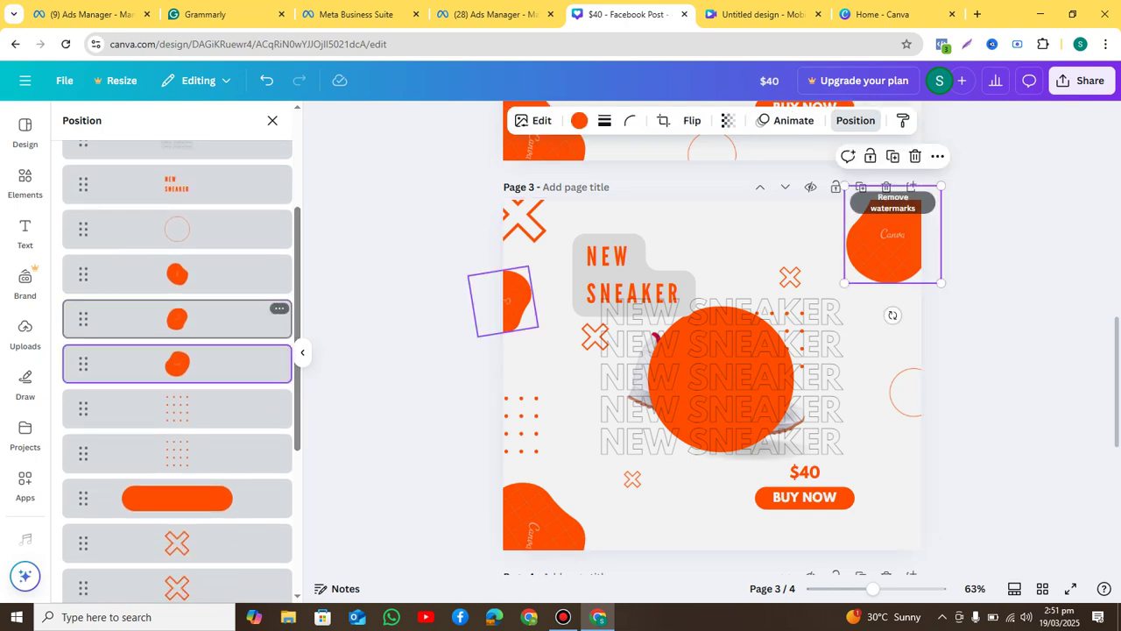
{"action": "left_click", "coordinate": [201, 319]}
{"action": "left_click", "coordinate": [201, 274]}
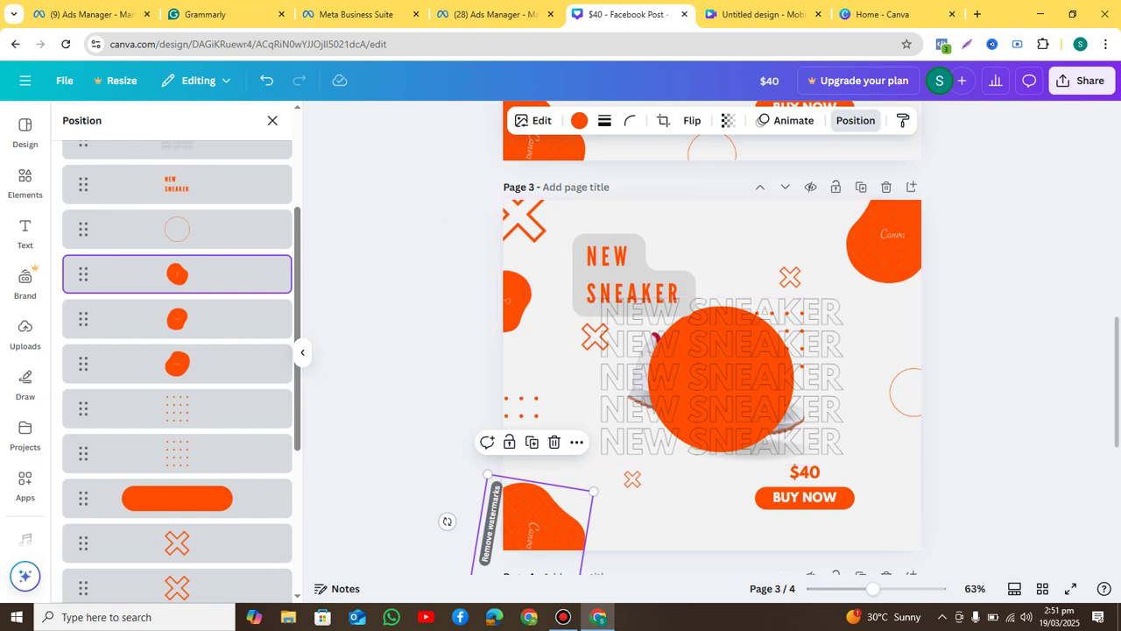
{"action": "scroll", "coordinate": [175, 368], "scroll_direction": "down", "scroll_amount": 2}
{"action": "scroll", "coordinate": [175, 368], "scroll_direction": "down", "scroll_amount": 2}
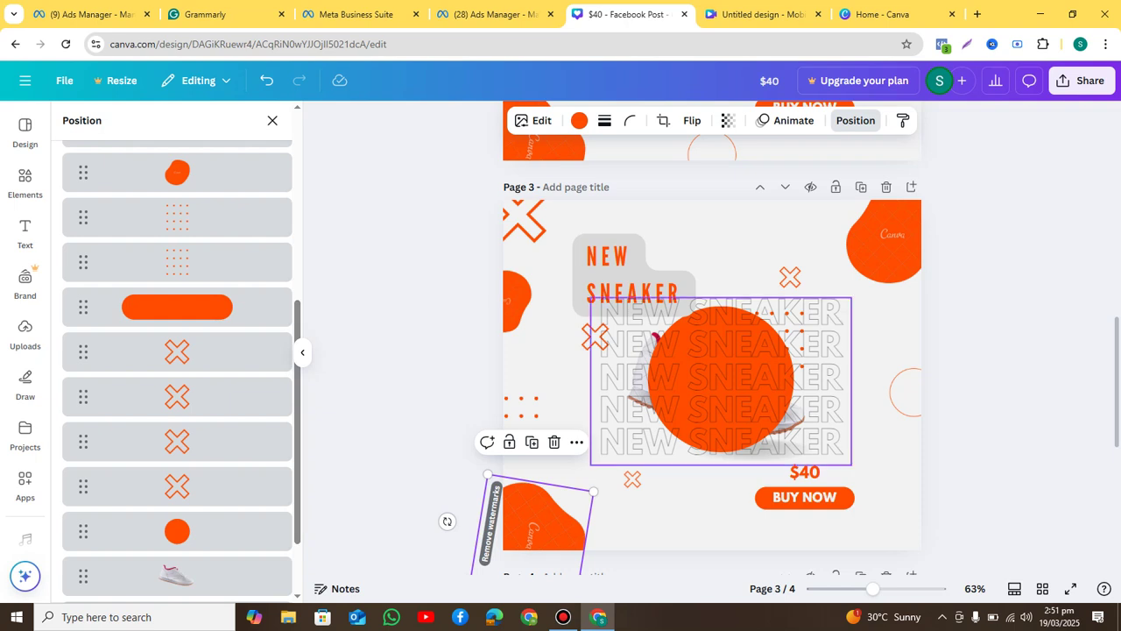
{"action": "key", "text": "ctrl+z"}
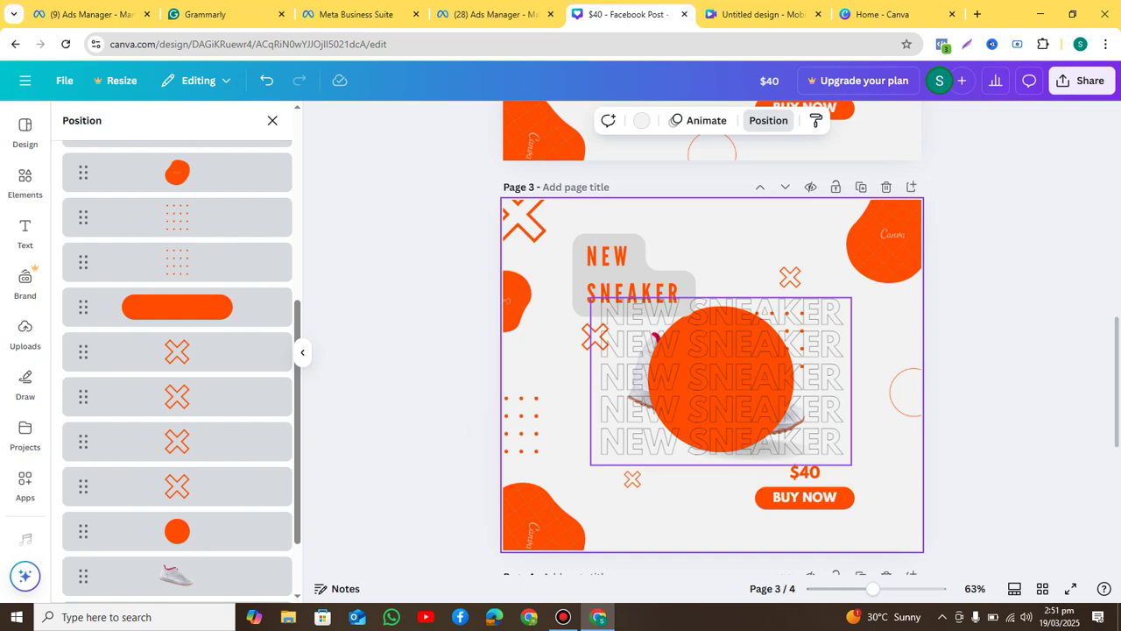
Move the outlined text to the upper right and the orange circle to the left as a test, and undo both moves
{"action": "left_click_drag", "start_coordinate": [701, 412], "coordinate": [867, 332]}
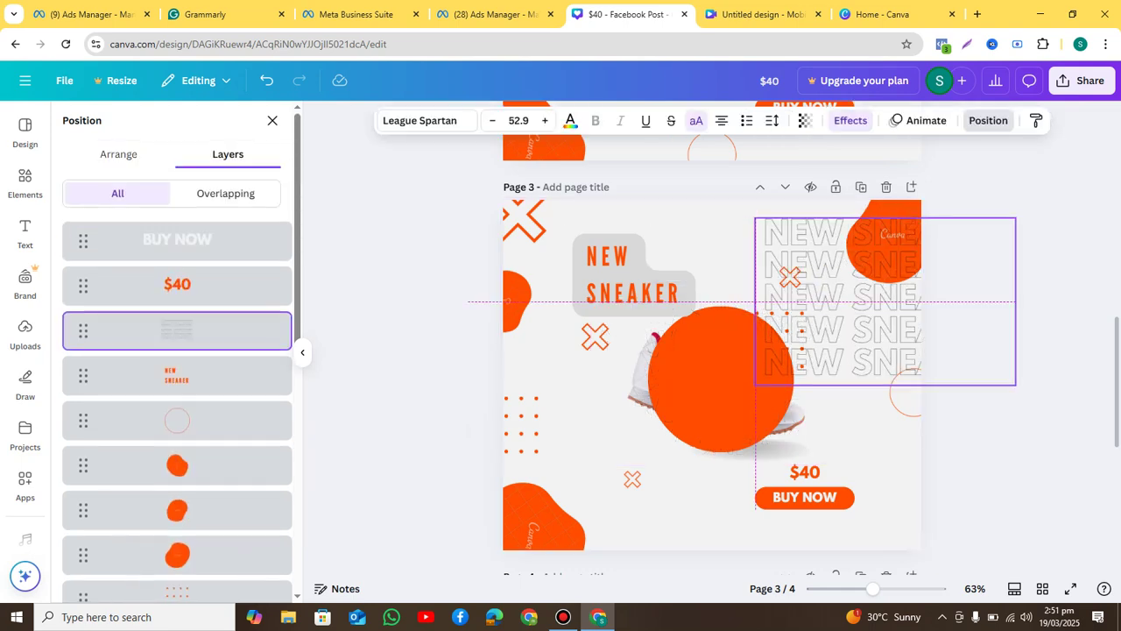
{"action": "left_click_drag", "start_coordinate": [721, 379], "coordinate": [562, 339]}
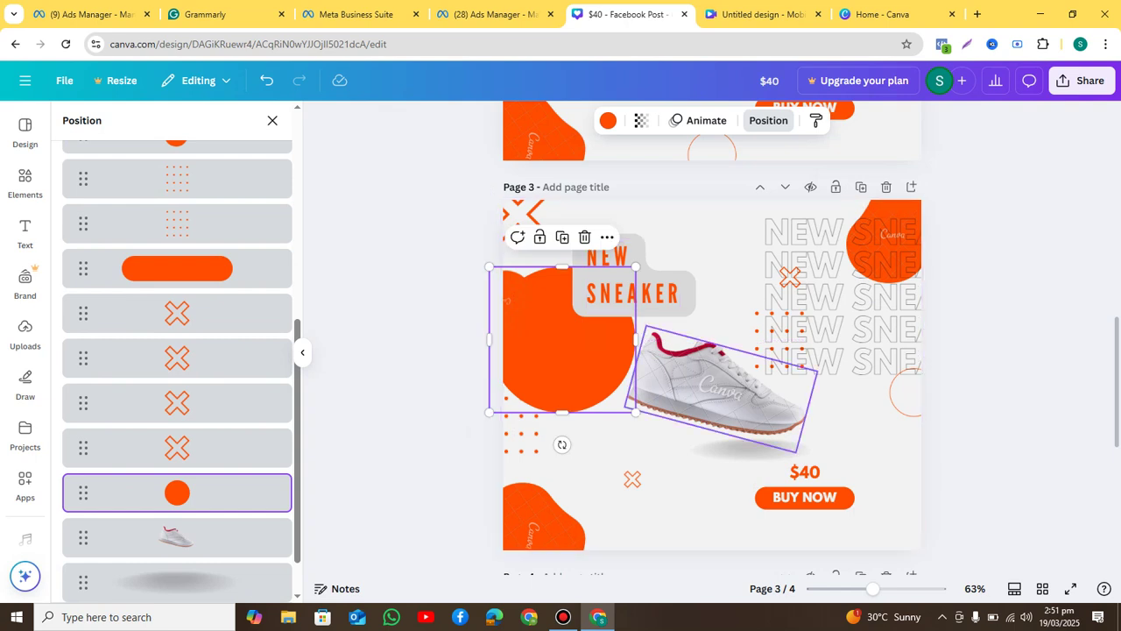
{"action": "key", "text": "ctrl+z"}
{"action": "key", "text": "ctrl+z"}
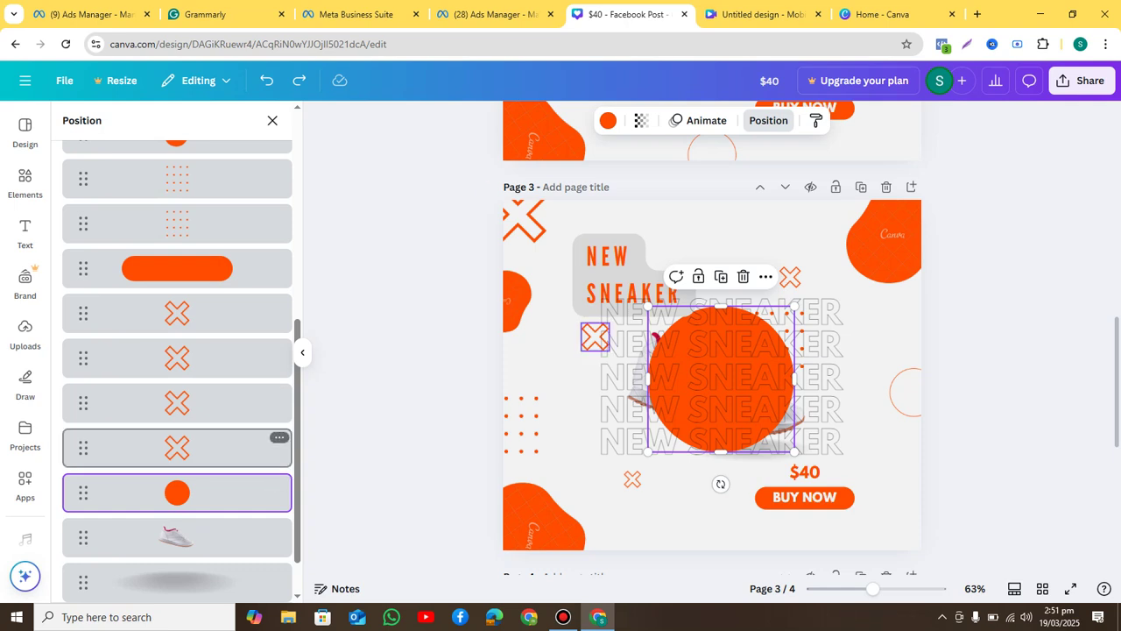
{"action": "left_click_drag", "start_coordinate": [406, 367], "coordinate": [380, 351]}
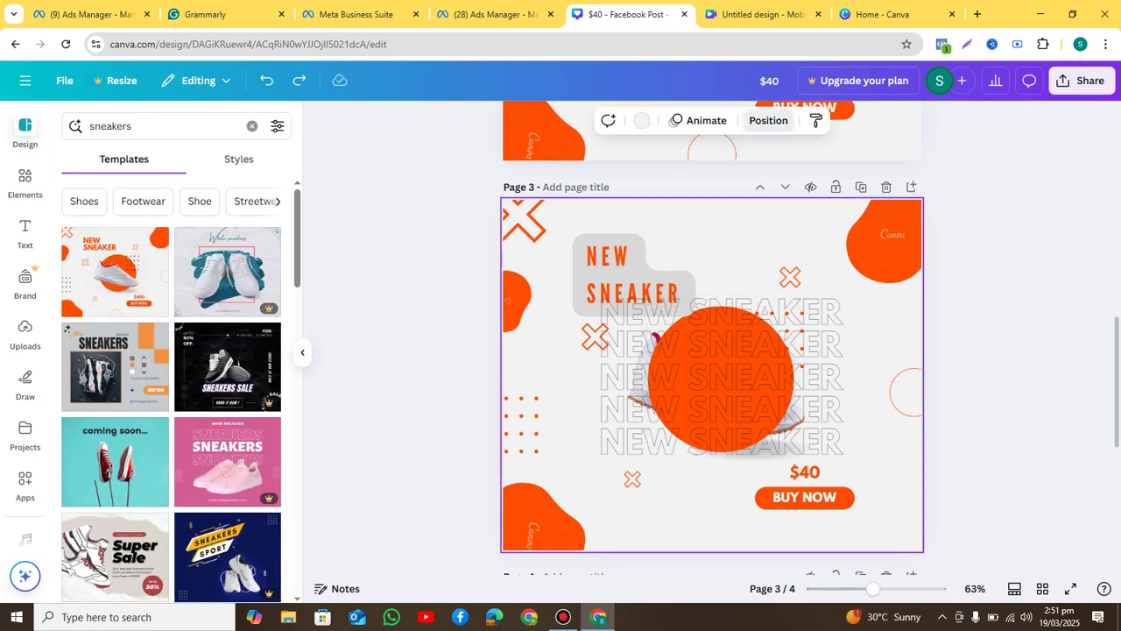
Open page 3's layer list and select the orange circle and sneaker layers in turn to compare their stacking order
{"action": "left_click", "coordinate": [768, 120]}
{"action": "scroll", "coordinate": [176, 470], "scroll_direction": "down", "scroll_amount": 6}
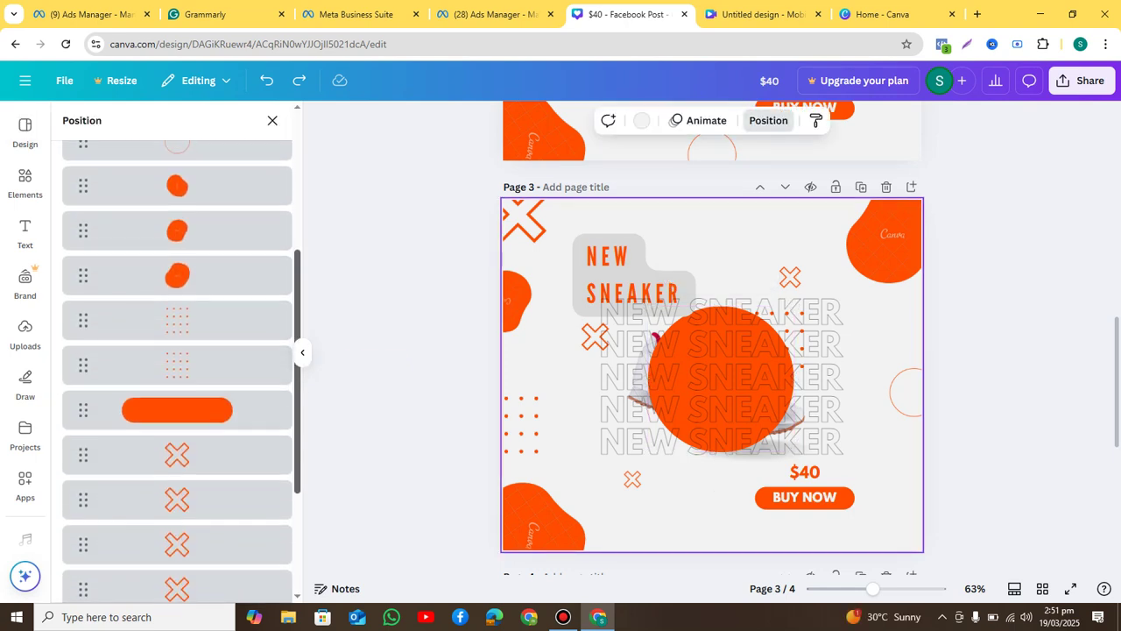
{"action": "left_click", "coordinate": [176, 471]}
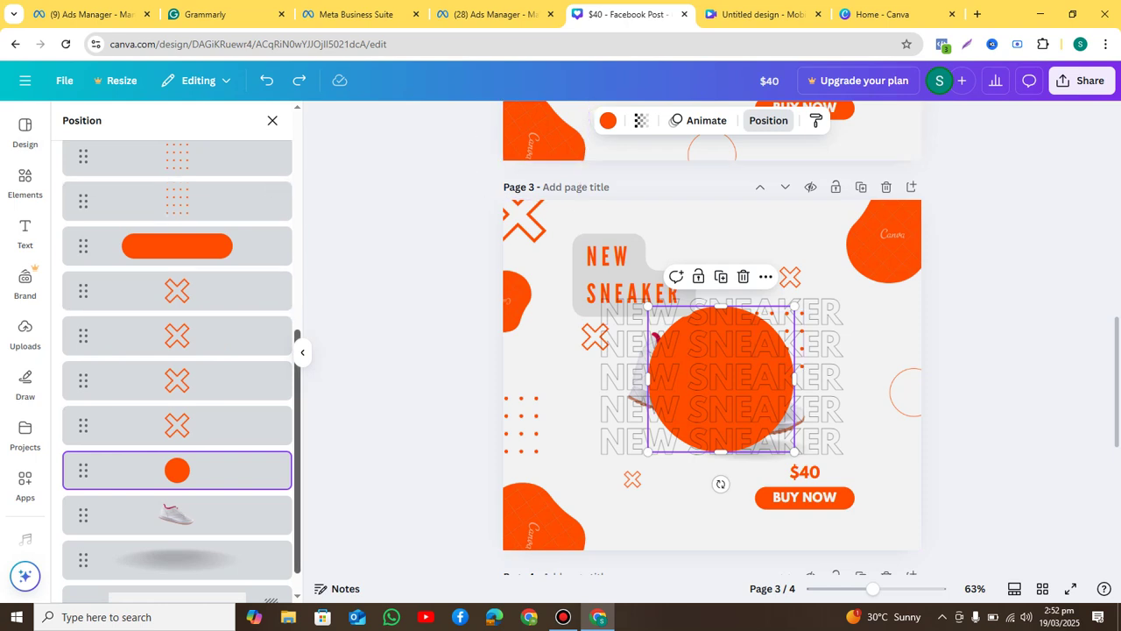
{"action": "left_click", "coordinate": [175, 515]}
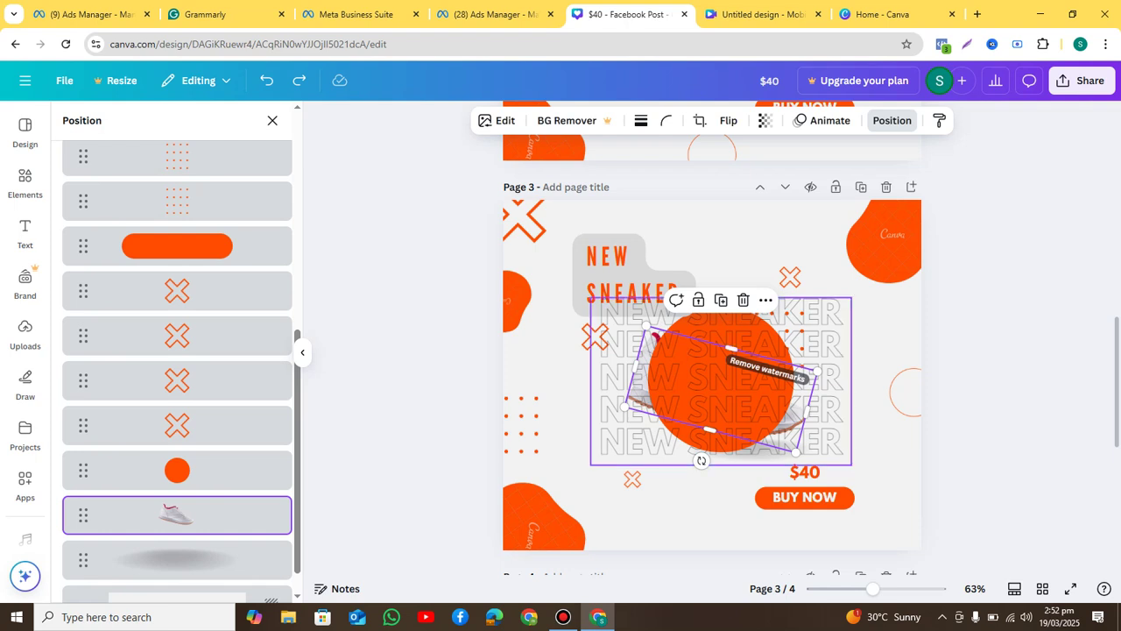
Move the sneaker image out from behind the orange circle to the upper part of page 3 as a test, and undo the move
{"action": "left_click_drag", "start_coordinate": [721, 388], "coordinate": [749, 241]}
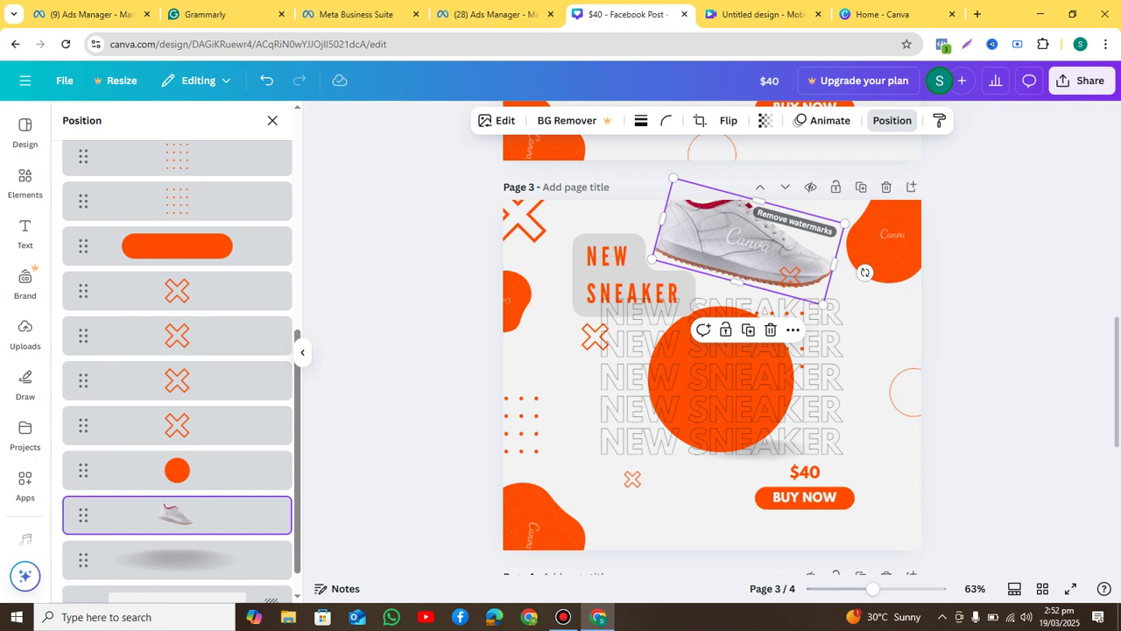
{"action": "key", "text": "ctrl+z"}
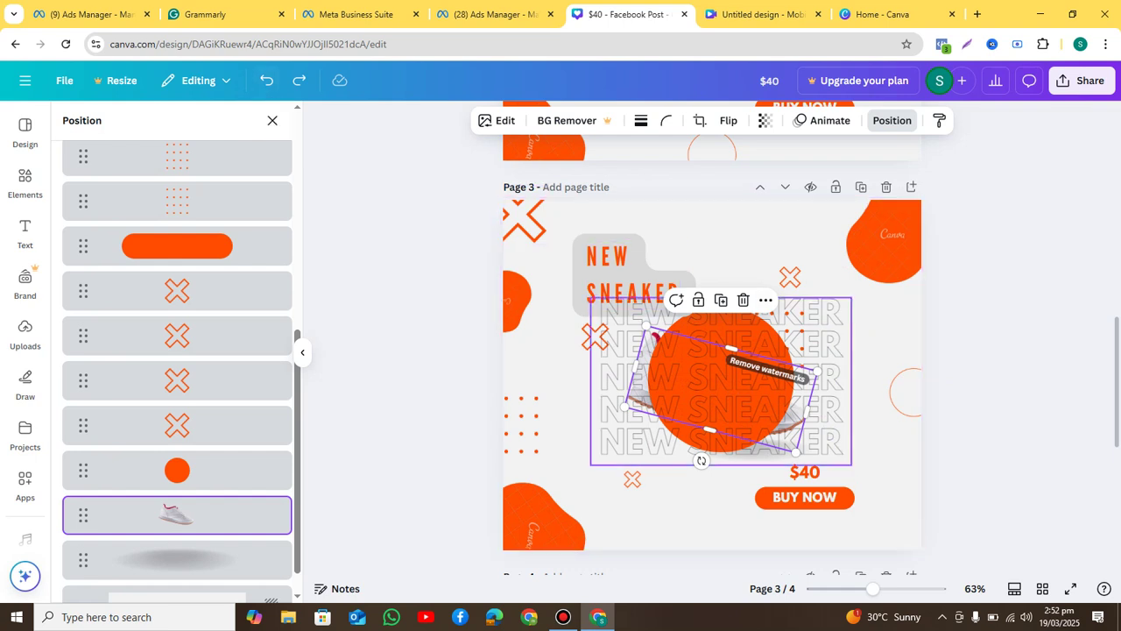
{"action": "key", "text": "ctrl+y"}
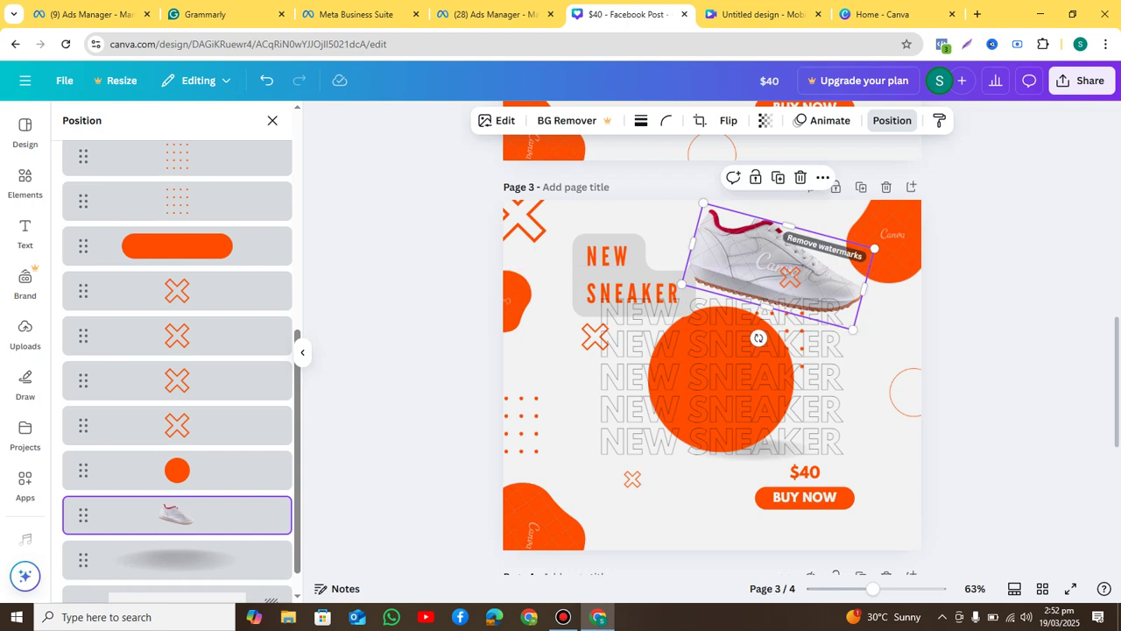
{"action": "key", "text": "ctrl+z"}
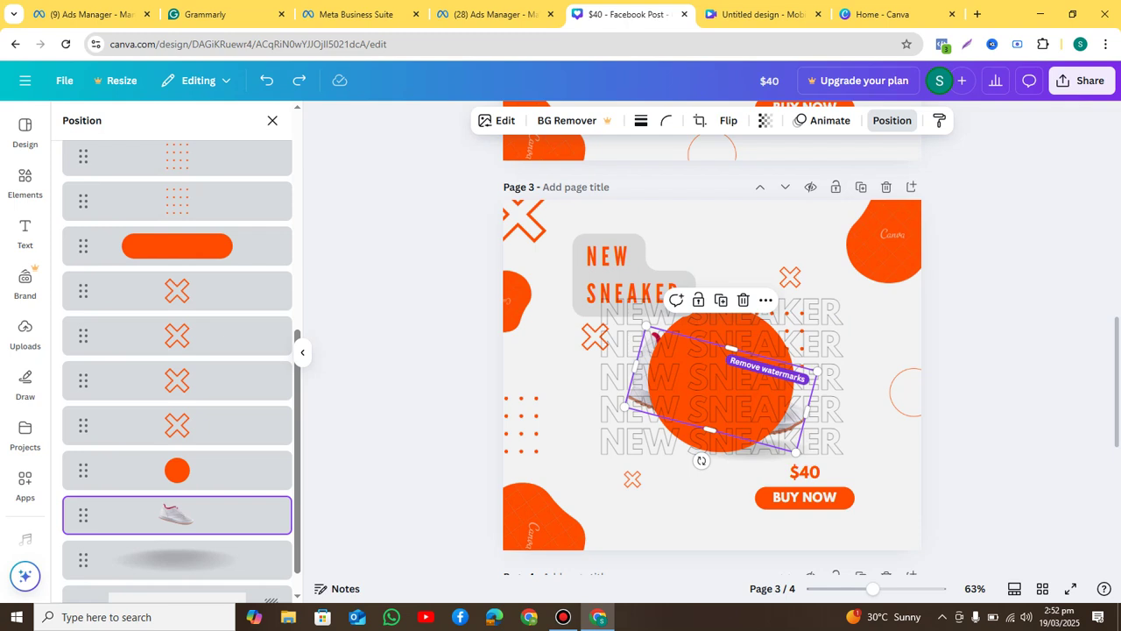
{"action": "left_click", "coordinate": [744, 250]}
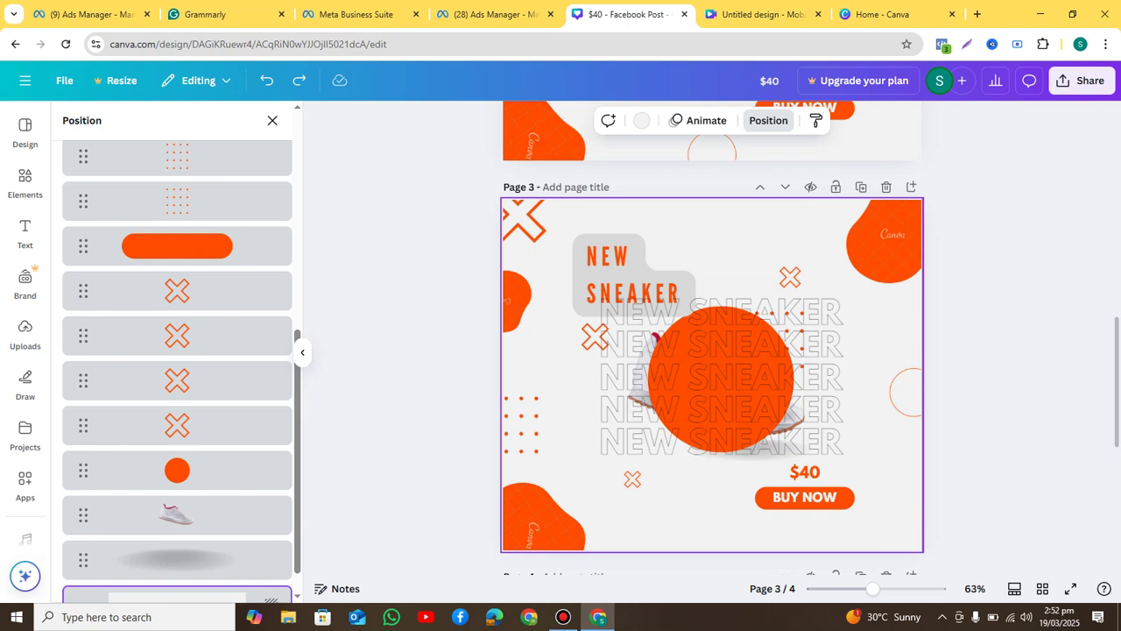
Set the design's download file type to JPG and try to adjust the export size
{"action": "scroll", "coordinate": [712, 342], "scroll_direction": "down", "scroll_amount": 2}
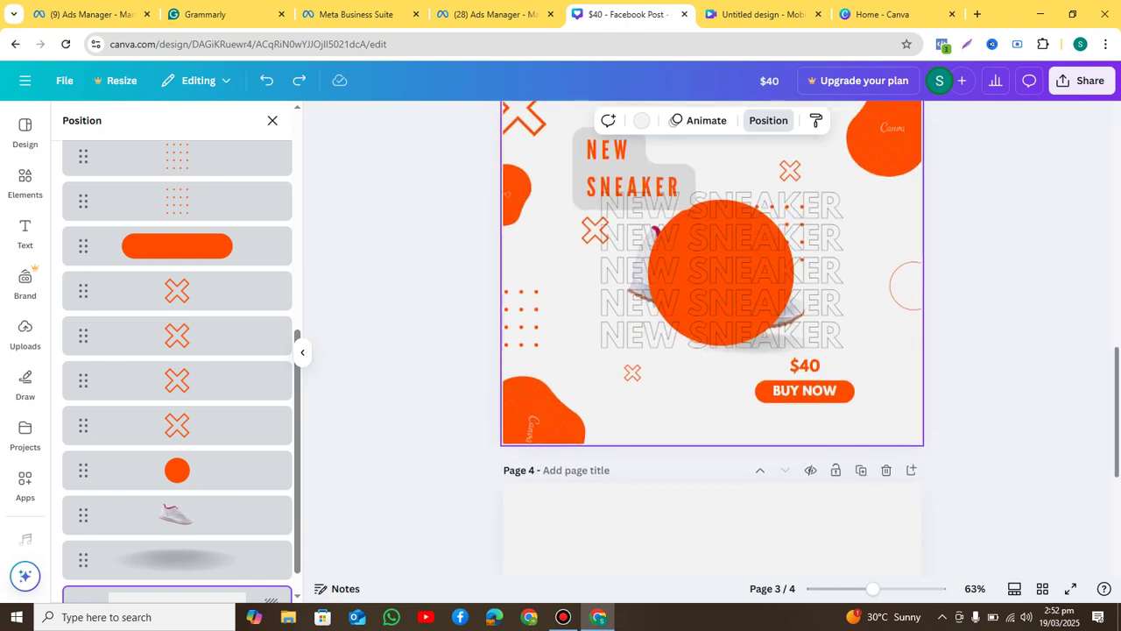
{"action": "scroll", "coordinate": [712, 341], "scroll_direction": "up", "scroll_amount": 1}
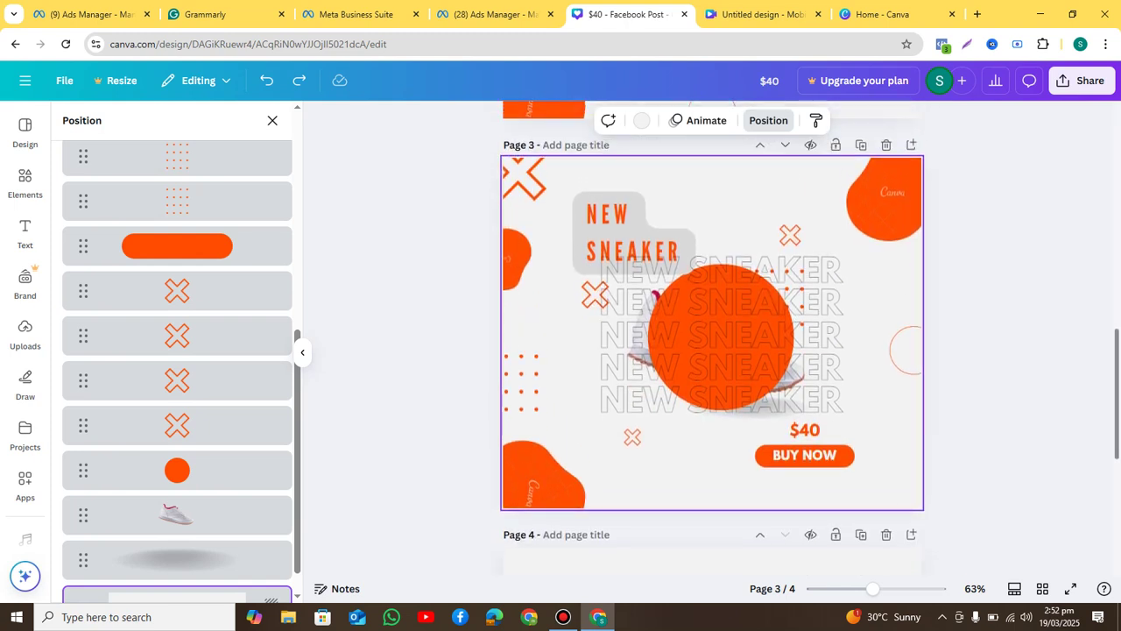
{"action": "left_click", "coordinate": [1082, 80]}
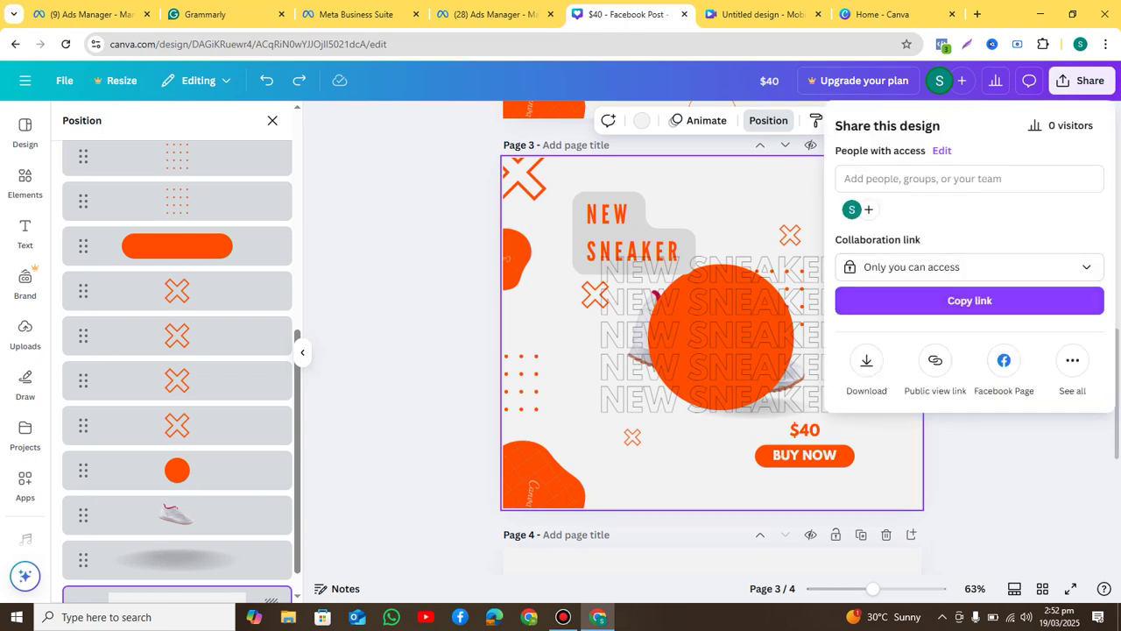
{"action": "left_click", "coordinate": [866, 360]}
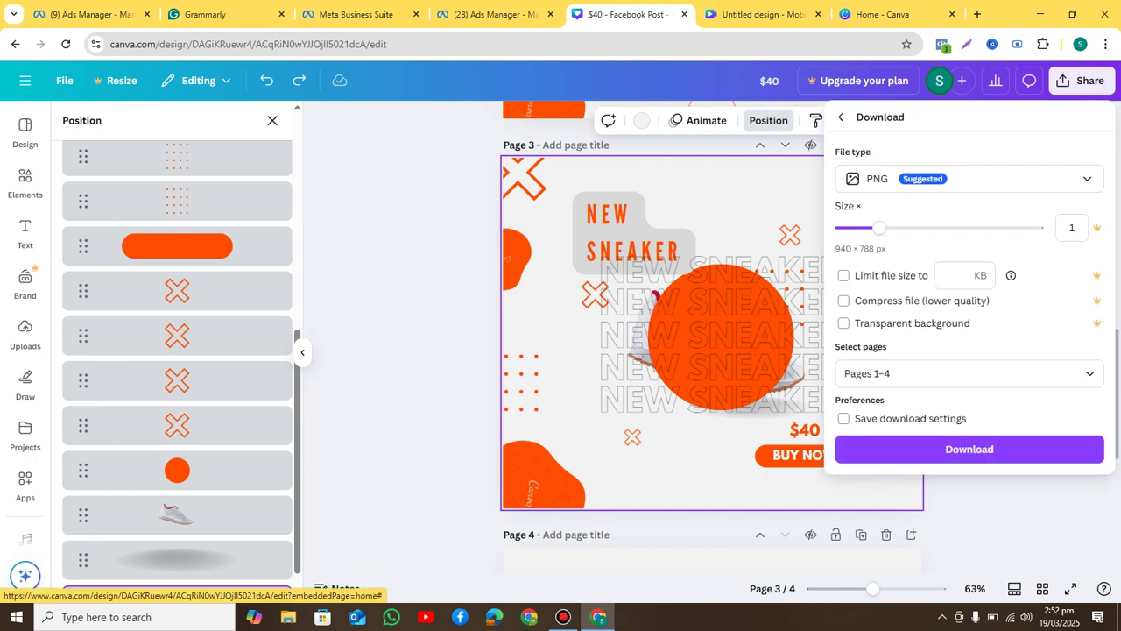
{"action": "left_click", "coordinate": [969, 178]}
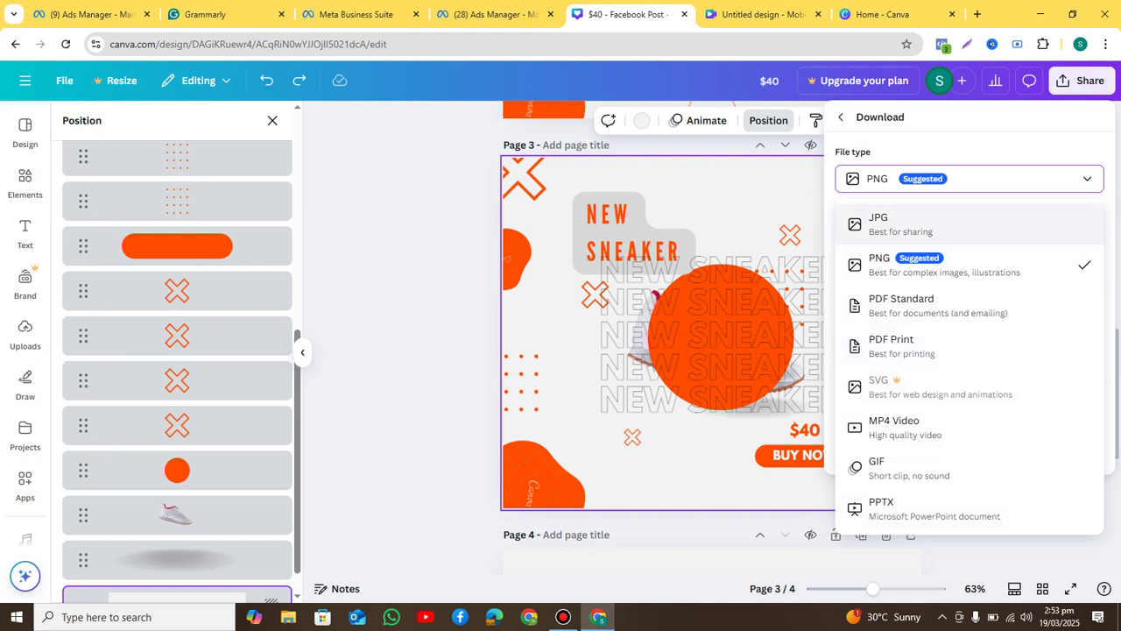
{"action": "left_click", "coordinate": [885, 225]}
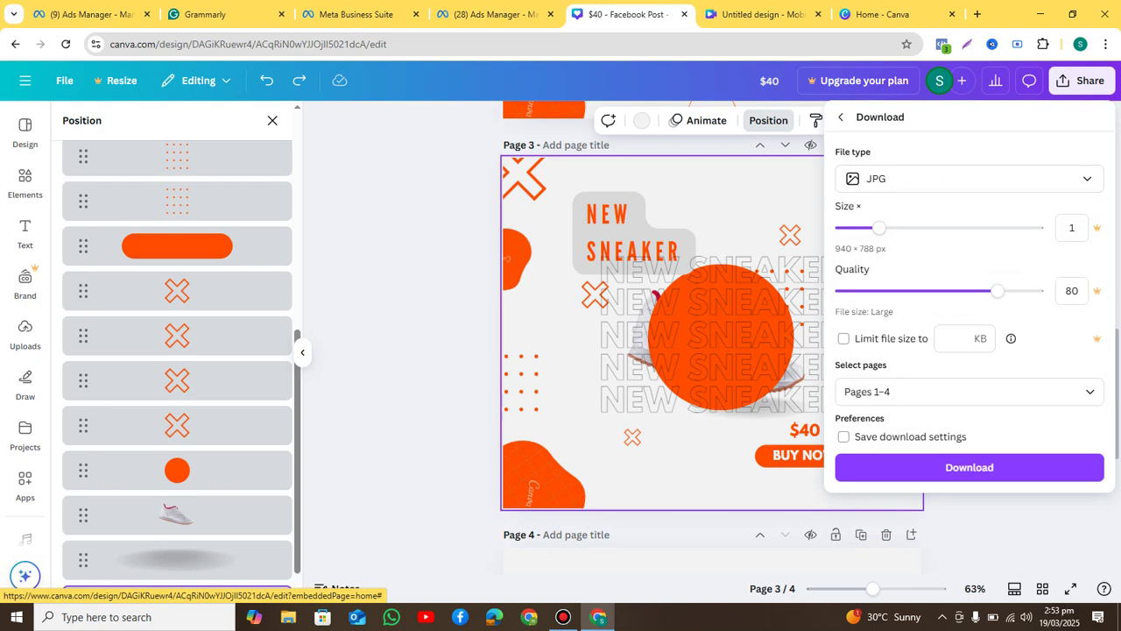
{"action": "left_click", "coordinate": [880, 227]}
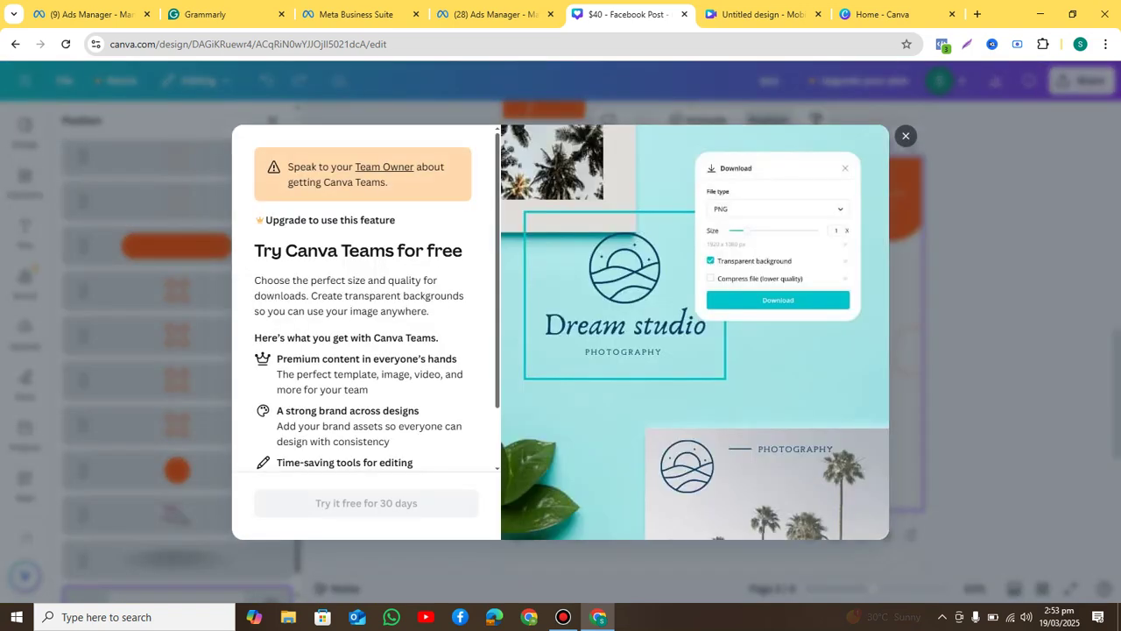
{"action": "left_click", "coordinate": [906, 136]}
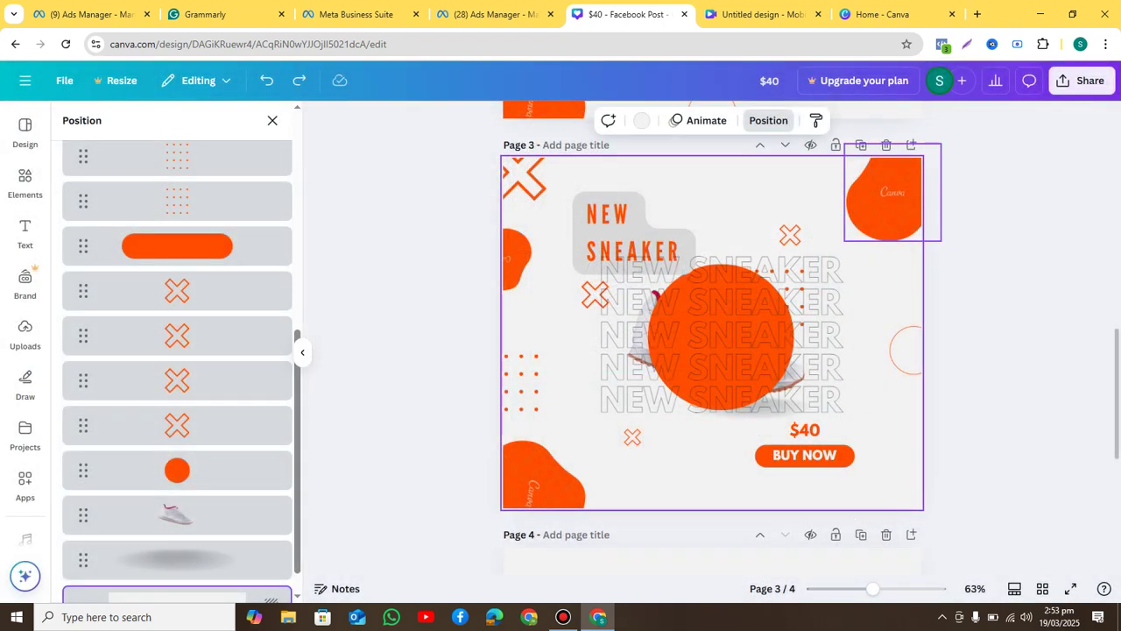
Reopen the download settings, set the file type to JPG and include all pages (1–4)
{"action": "left_click", "coordinate": [1082, 80]}
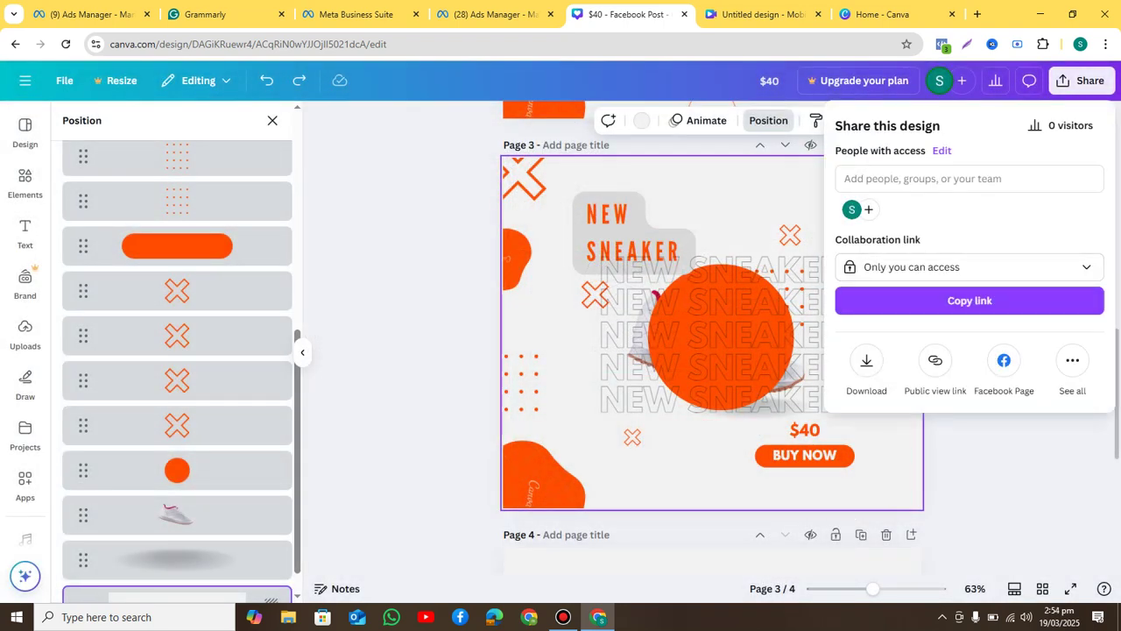
{"action": "left_click", "coordinate": [867, 360]}
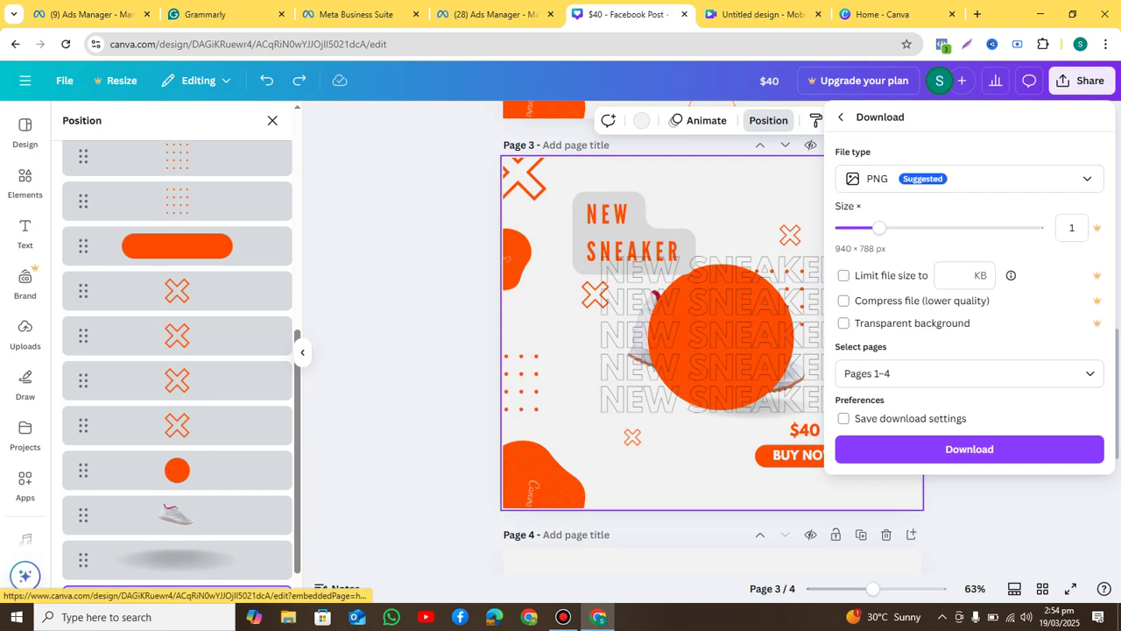
{"action": "left_click", "coordinate": [970, 178]}
{"action": "left_click", "coordinate": [878, 219]}
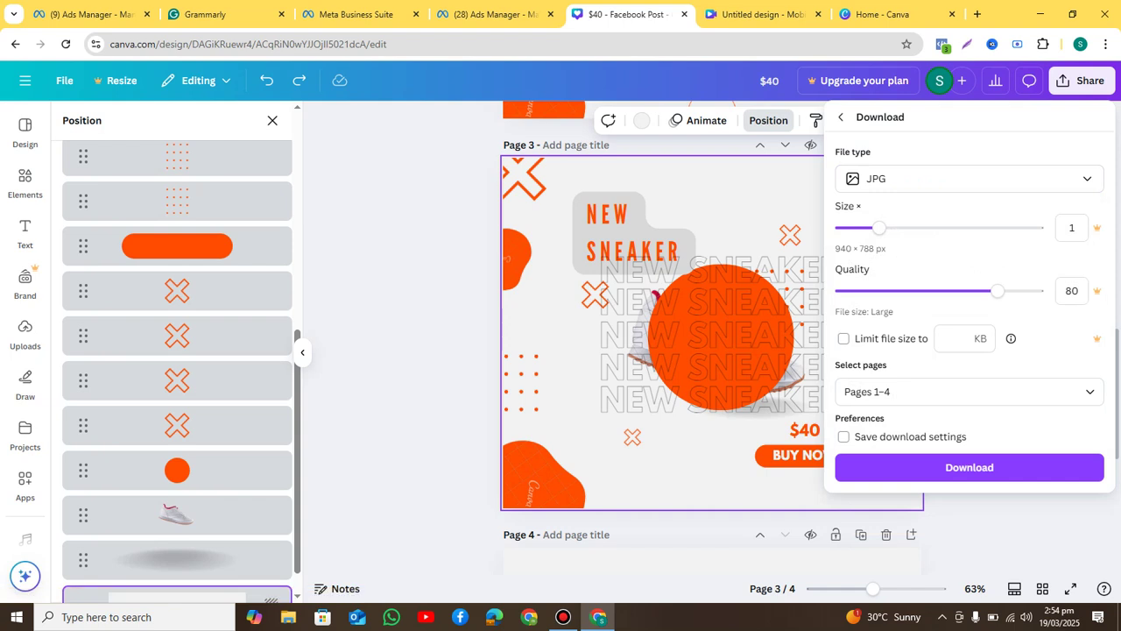
{"action": "left_click", "coordinate": [970, 391]}
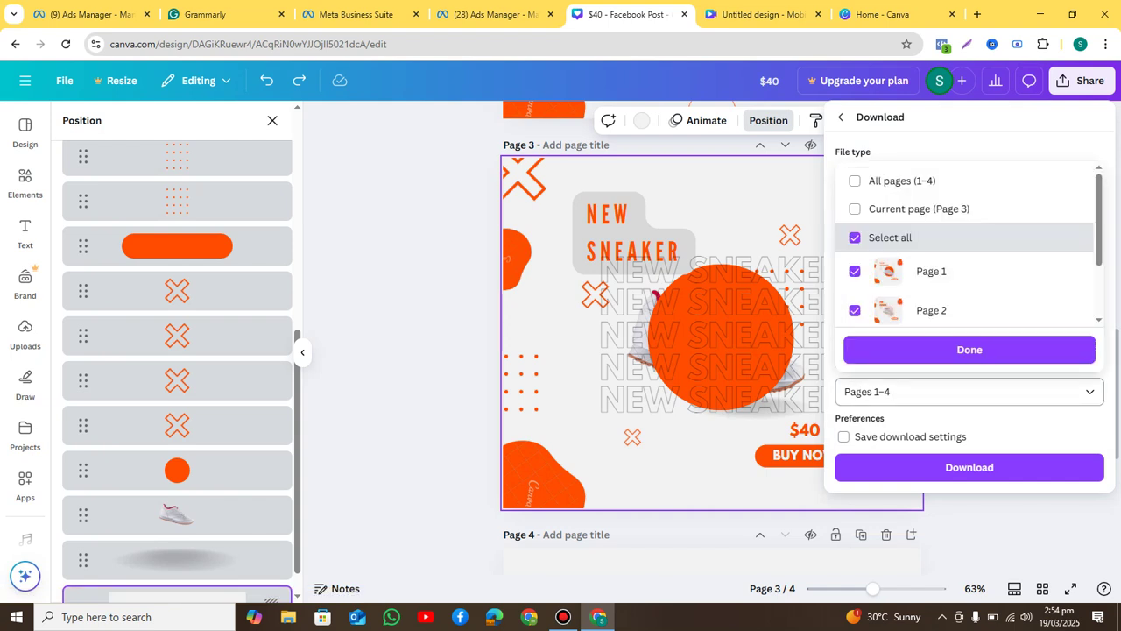
{"action": "left_click", "coordinate": [964, 181]}
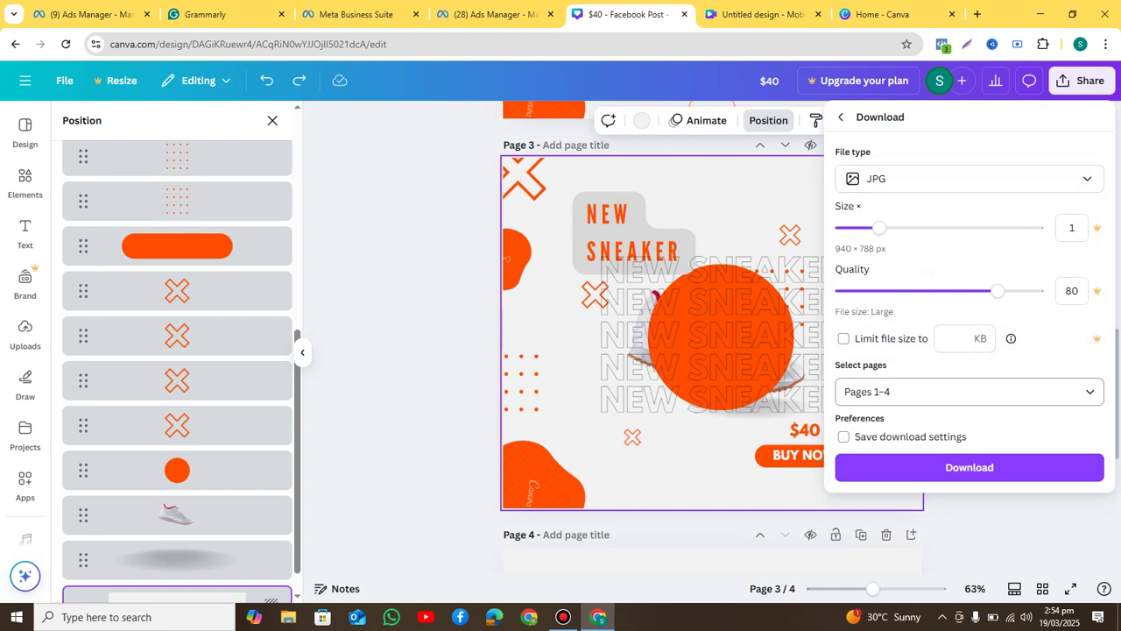
Limit the download's page selection to Page 2 only, and close the download settings and the layer list without exporting
{"action": "left_click", "coordinate": [970, 392]}
{"action": "scroll", "coordinate": [964, 250], "scroll_direction": "down", "scroll_amount": 1}
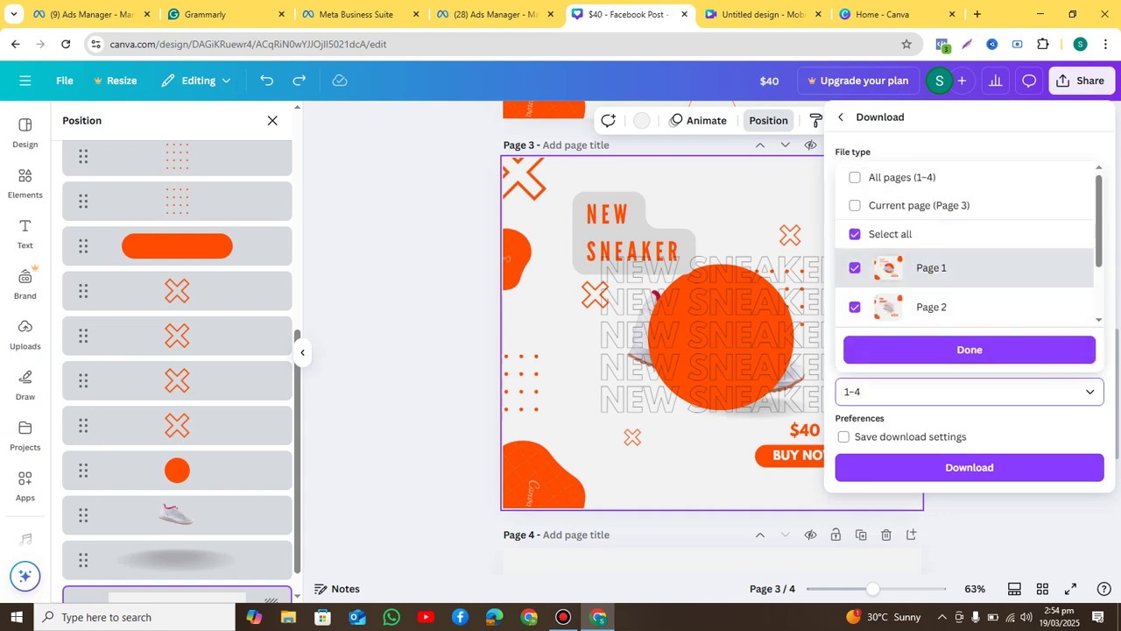
{"action": "scroll", "coordinate": [964, 263], "scroll_direction": "down", "scroll_amount": 3}
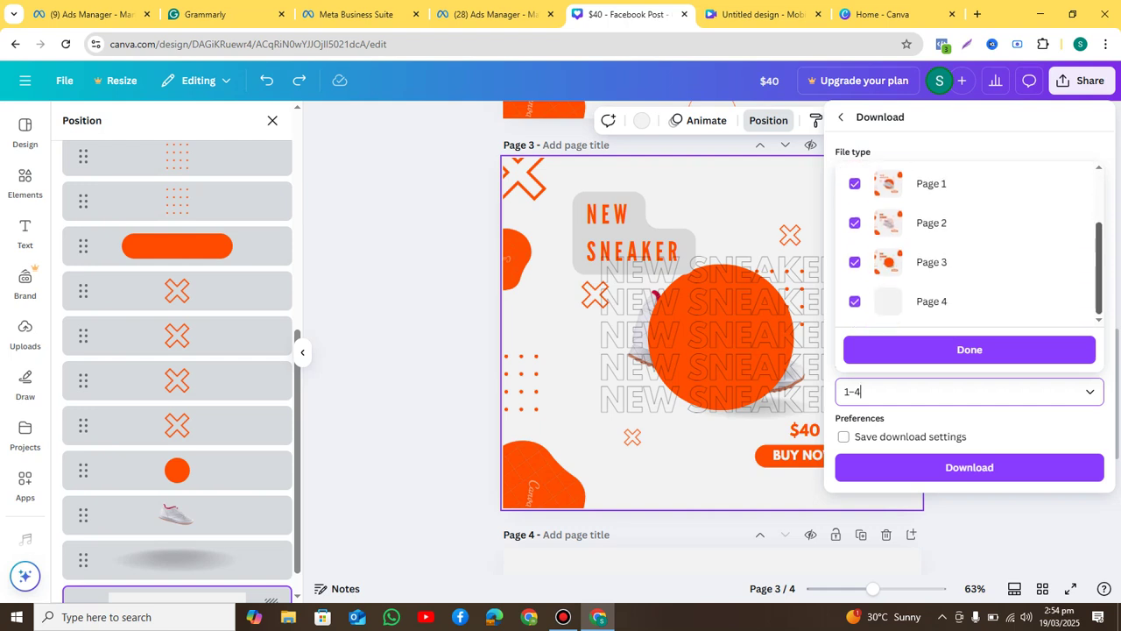
{"action": "scroll", "coordinate": [963, 210], "scroll_direction": "up", "scroll_amount": 1}
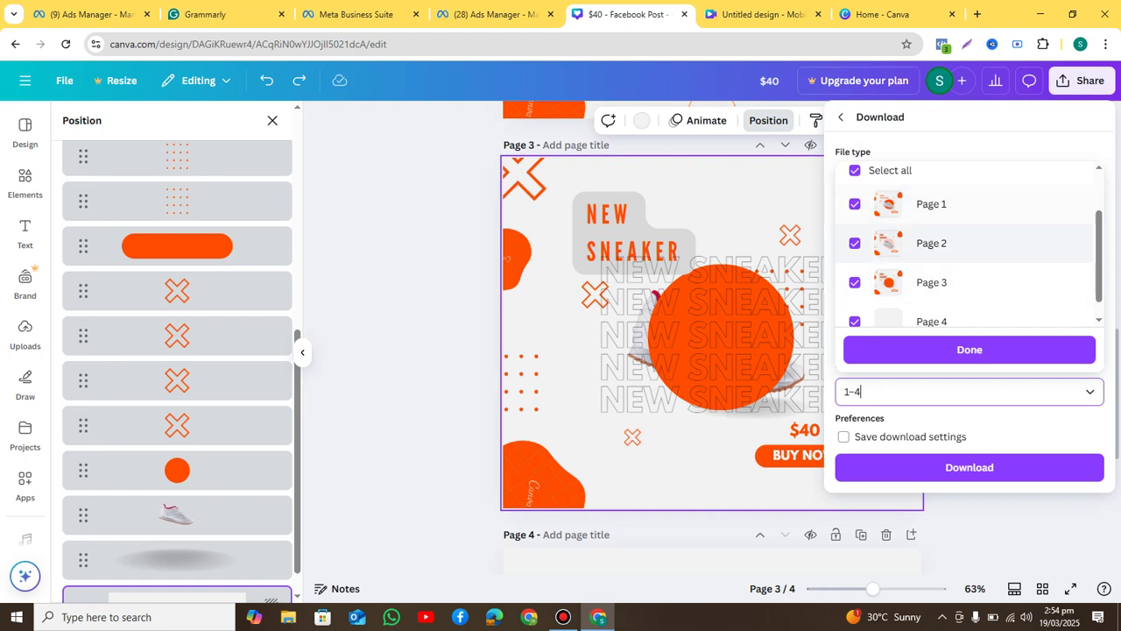
{"action": "scroll", "coordinate": [964, 245], "scroll_direction": "down", "scroll_amount": 1}
{"action": "scroll", "coordinate": [963, 246], "scroll_direction": "up", "scroll_amount": 2}
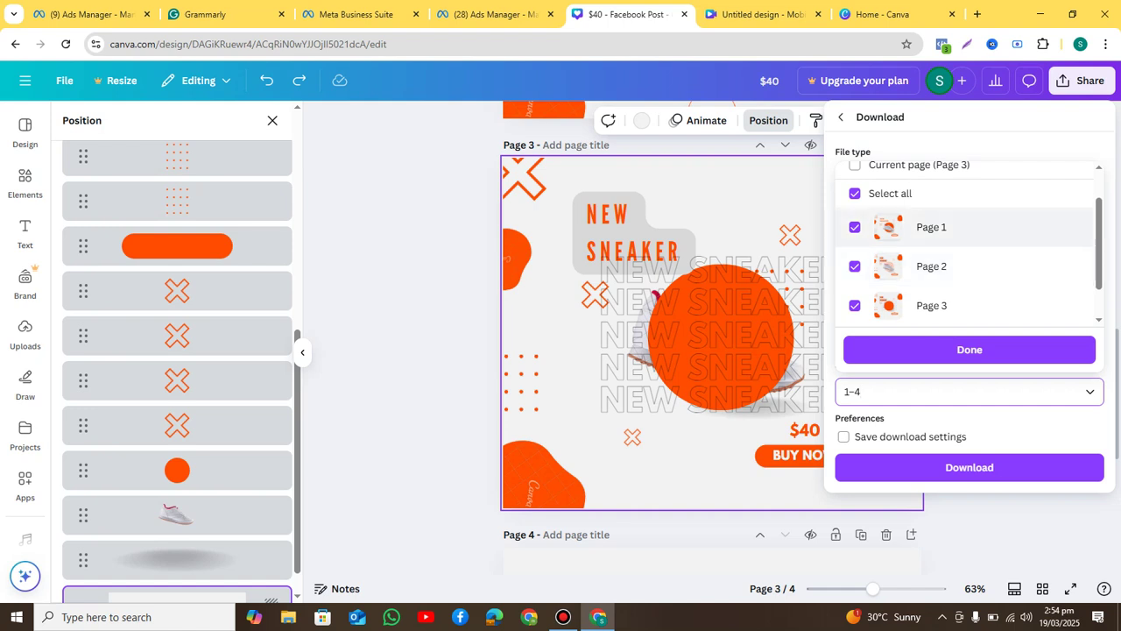
{"action": "left_click", "coordinate": [855, 193]}
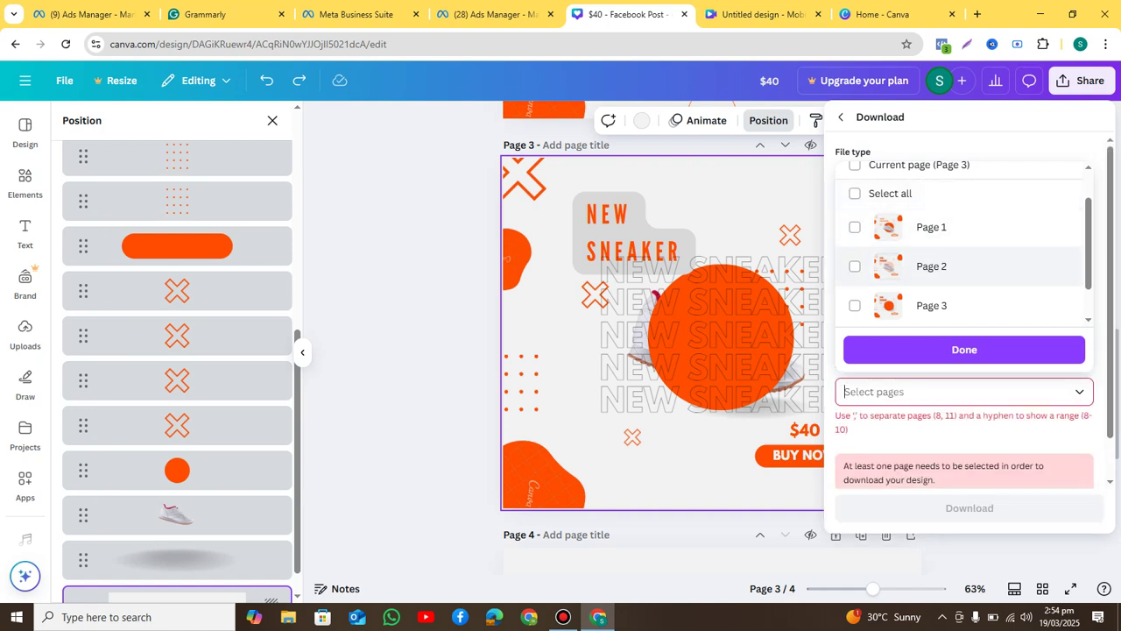
{"action": "left_click", "coordinate": [855, 266]}
{"action": "left_click", "coordinate": [855, 306]}
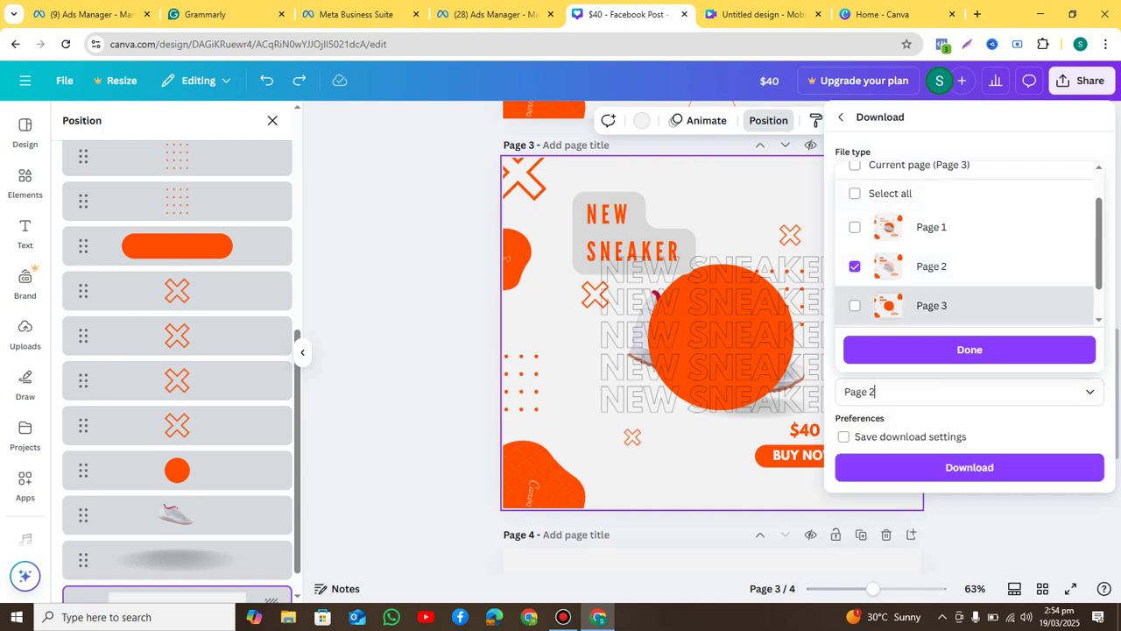
{"action": "left_click", "coordinate": [970, 349]}
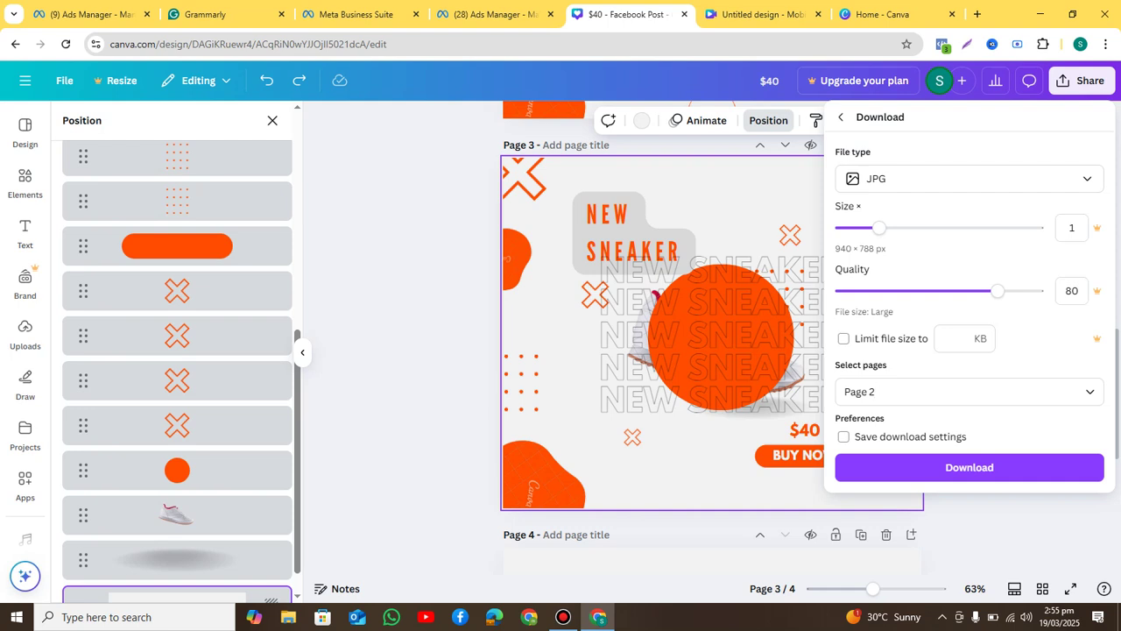
{"action": "key", "text": "Escape"}
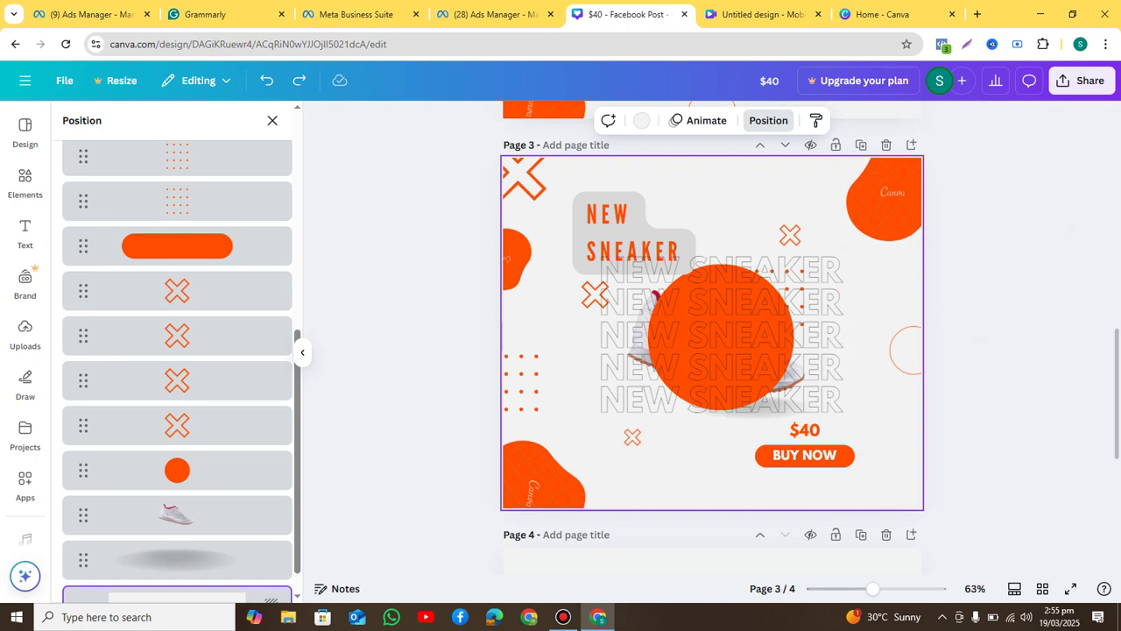
{"action": "key", "text": "Escape"}
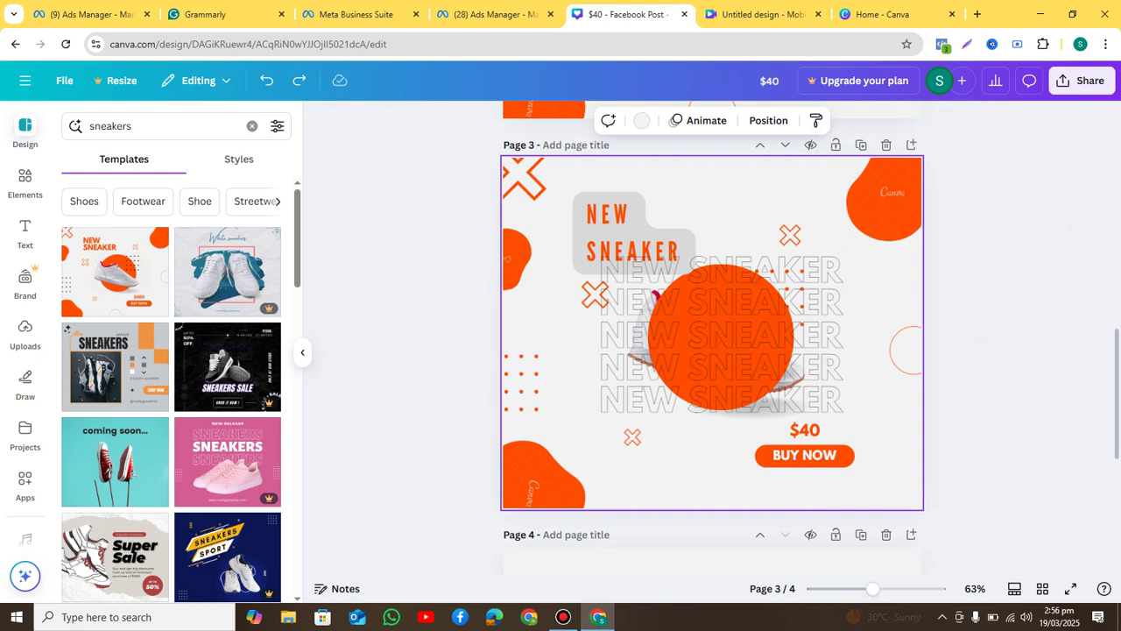
Place the uploaded selfie with the red sofa in the background on the blank page 4
{"action": "left_click", "coordinate": [24, 327]}
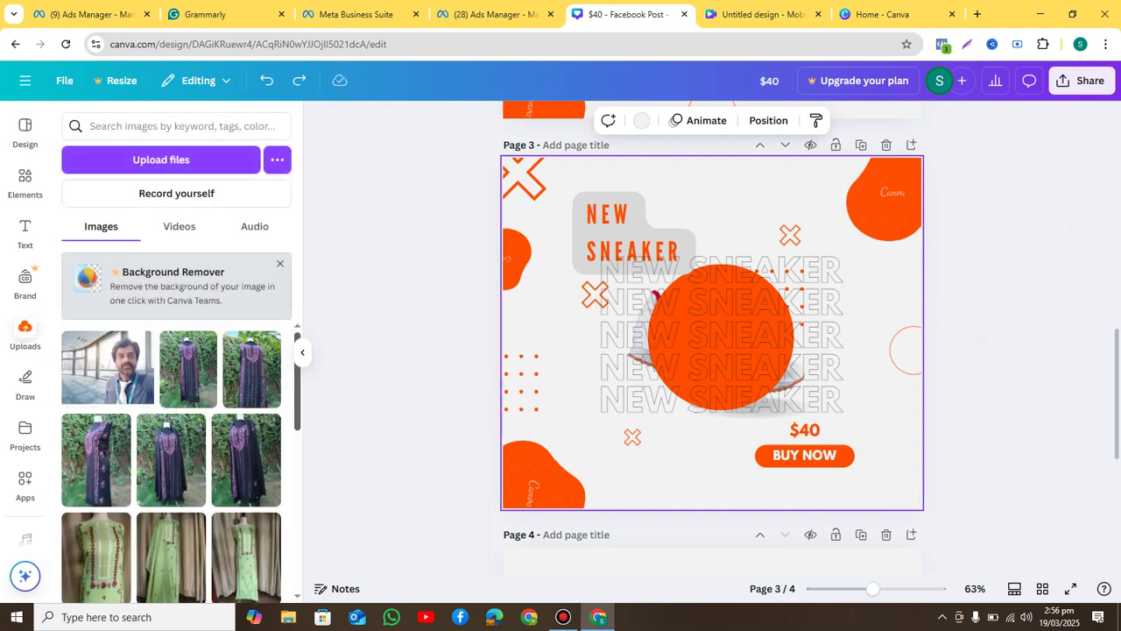
{"action": "scroll", "coordinate": [172, 461], "scroll_direction": "down", "scroll_amount": 5}
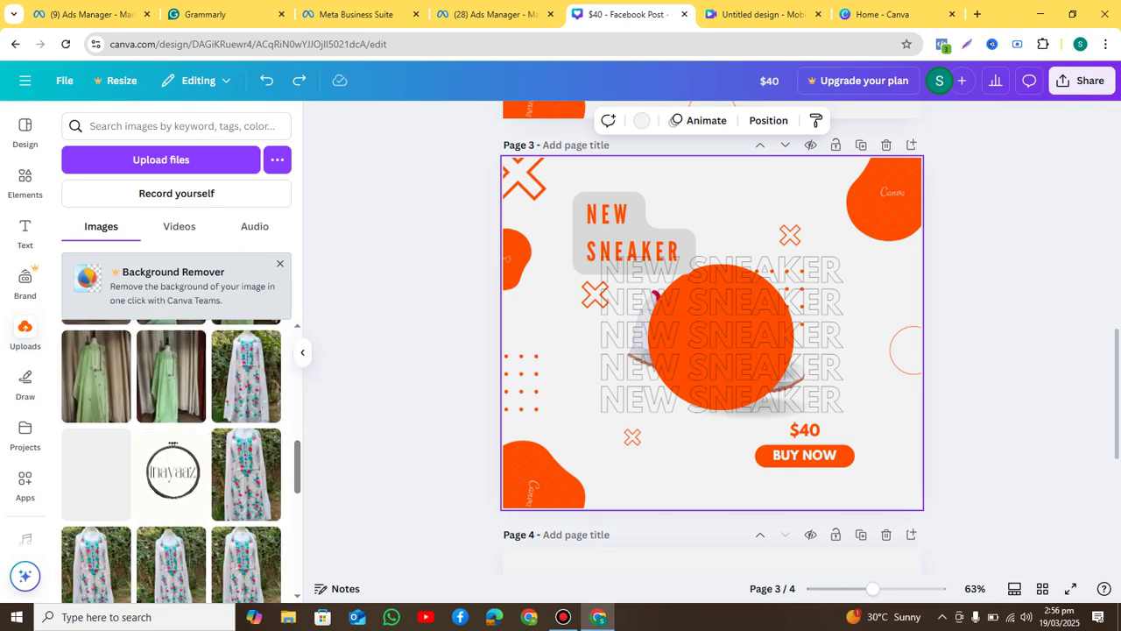
{"action": "scroll", "coordinate": [171, 461], "scroll_direction": "down", "scroll_amount": 5}
{"action": "scroll", "coordinate": [171, 461], "scroll_direction": "down", "scroll_amount": 5}
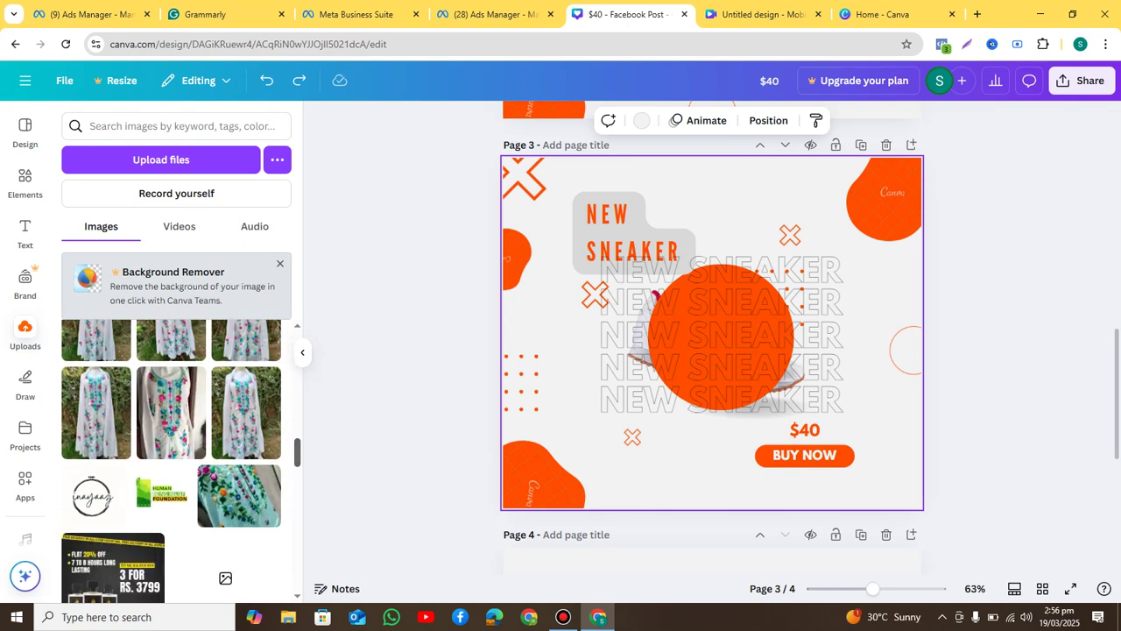
{"action": "scroll", "coordinate": [172, 461], "scroll_direction": "down", "scroll_amount": 5}
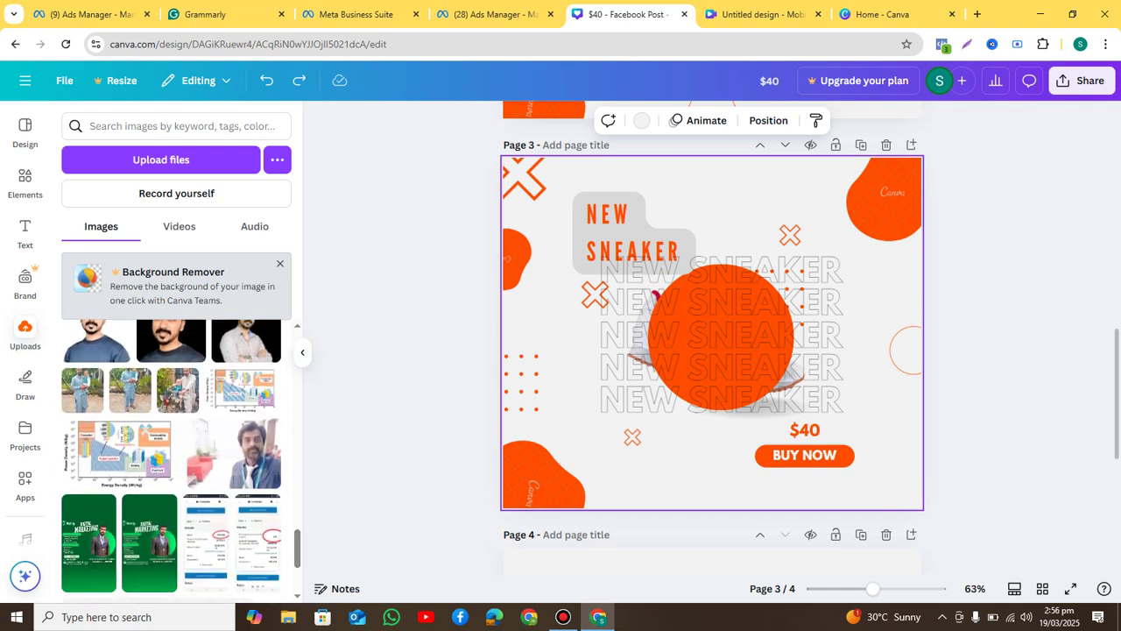
{"action": "scroll", "coordinate": [711, 351], "scroll_direction": "down", "scroll_amount": 3}
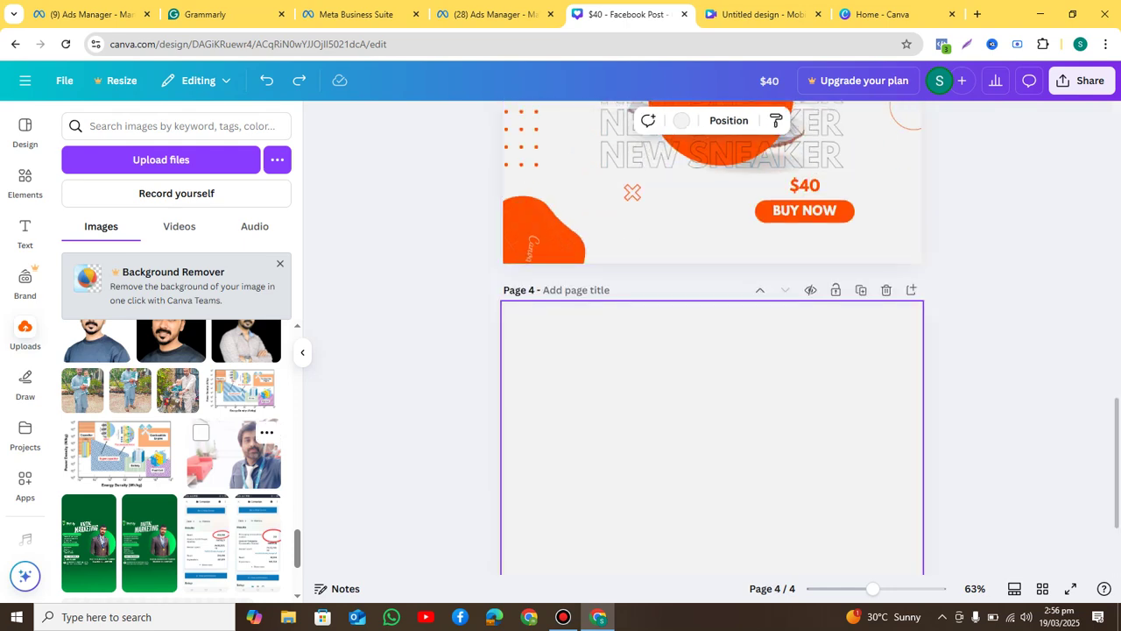
{"action": "left_click", "coordinate": [234, 453]}
{"action": "scroll", "coordinate": [711, 394], "scroll_direction": "down", "scroll_amount": 2}
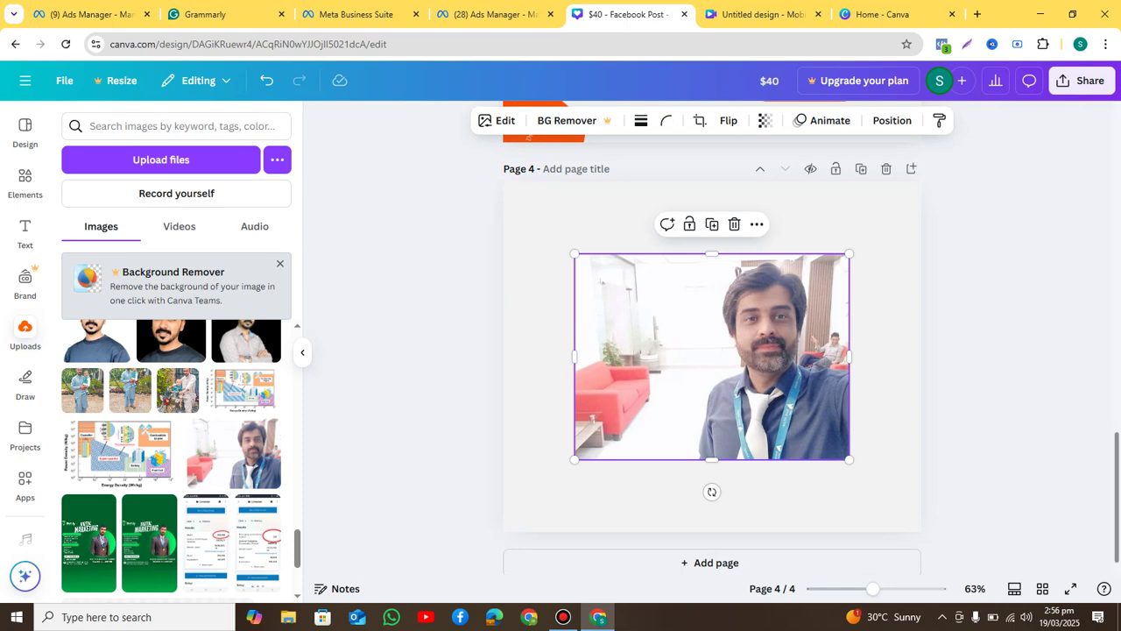
Add page 5, place the uploaded selfie with the window-lined hall background on it, and compare it with page 4
{"action": "scroll", "coordinate": [712, 350], "scroll_direction": "down", "scroll_amount": 1}
{"action": "left_click", "coordinate": [711, 549]}
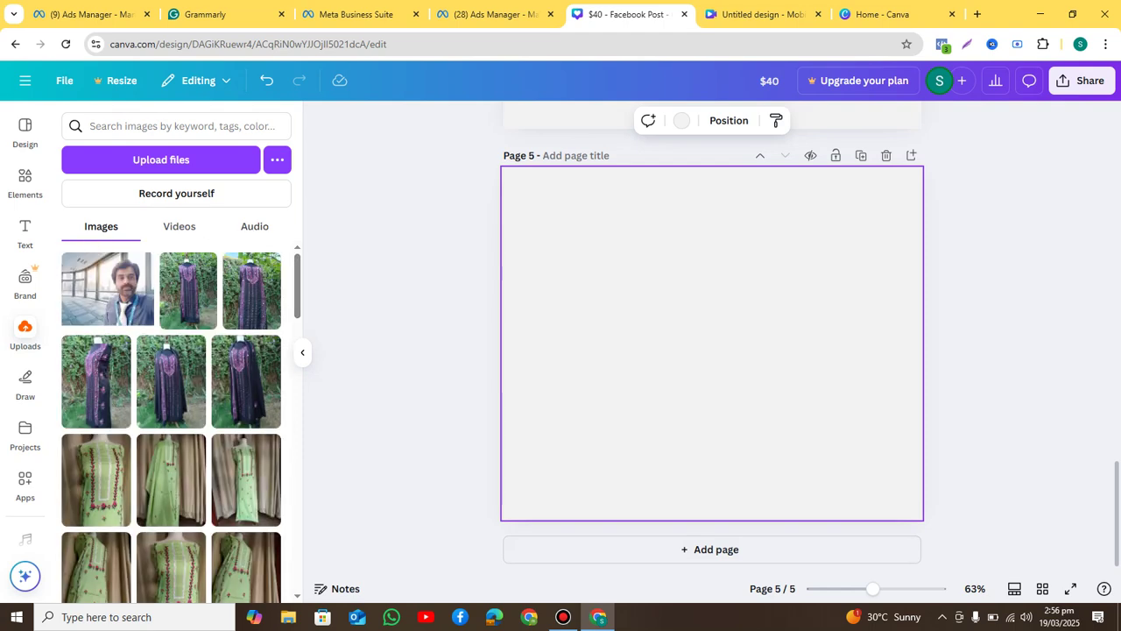
{"action": "left_click", "coordinate": [107, 289]}
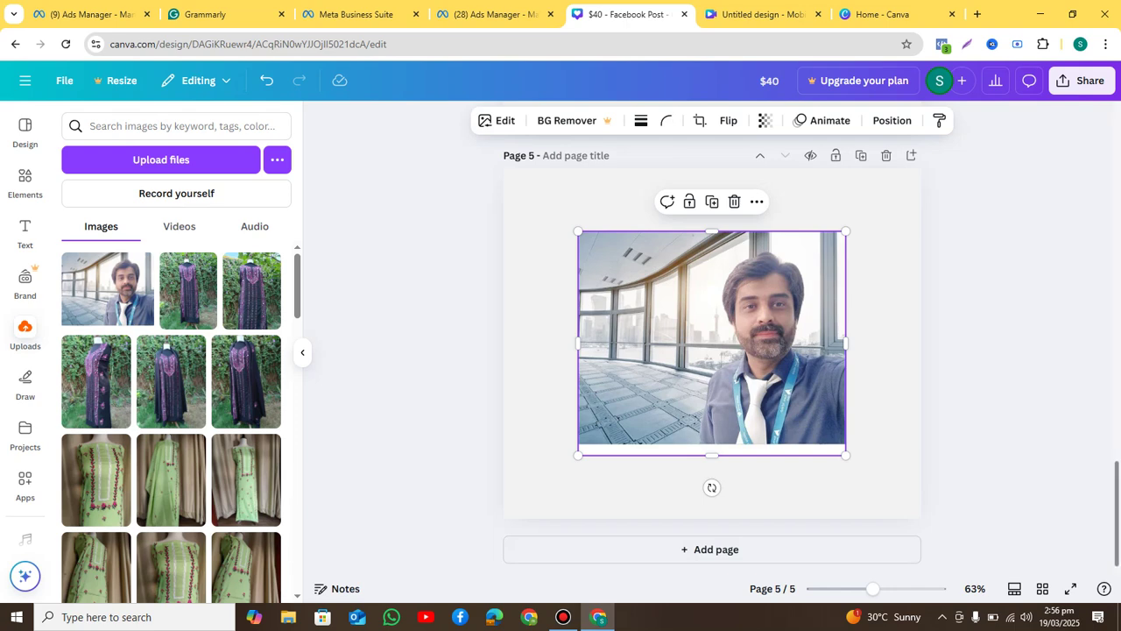
{"action": "scroll", "coordinate": [713, 351], "scroll_direction": "up", "scroll_amount": 4}
{"action": "scroll", "coordinate": [713, 351], "scroll_direction": "down", "scroll_amount": 3}
{"action": "scroll", "coordinate": [712, 351], "scroll_direction": "down", "scroll_amount": 1}
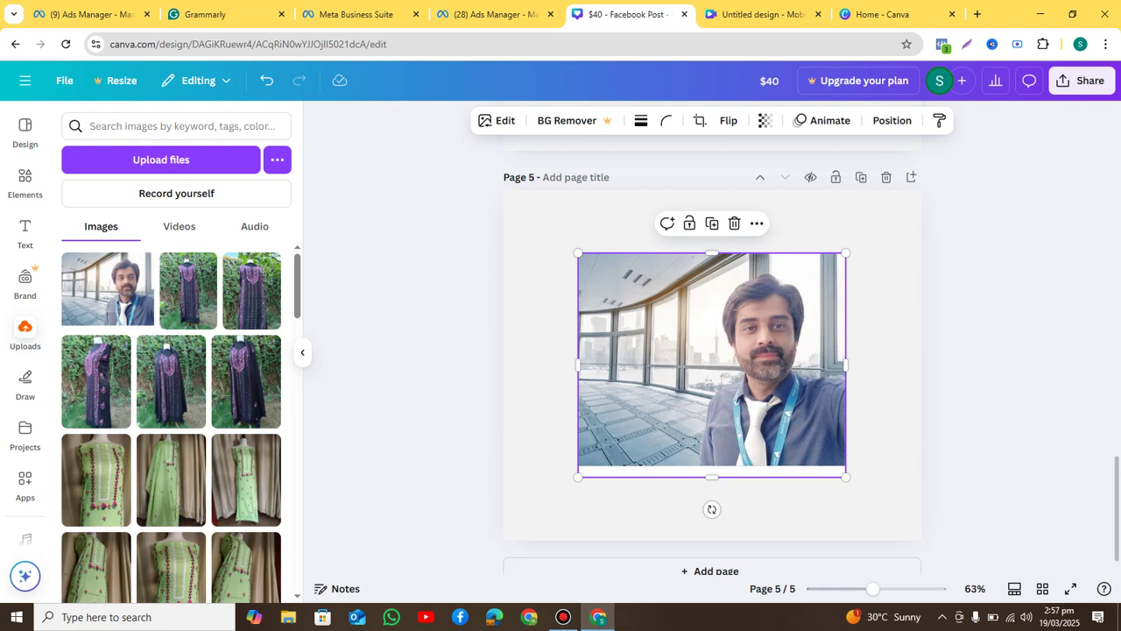
Search the design templates for "background" and look through the results
{"action": "left_click", "coordinate": [176, 127]}
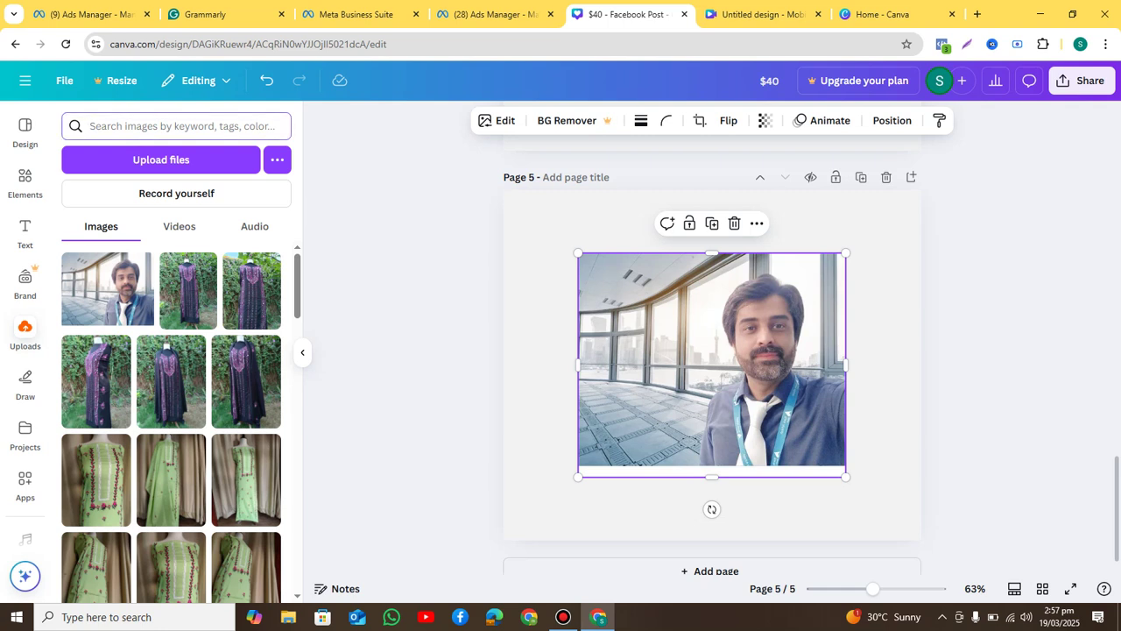
{"action": "left_click", "coordinate": [25, 131]}
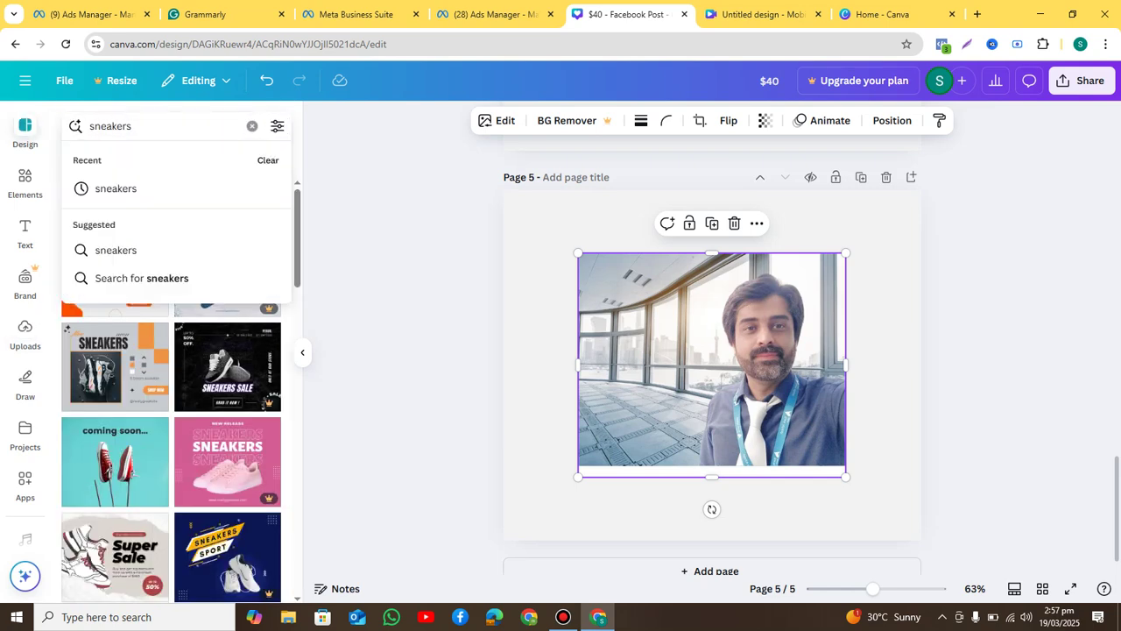
{"action": "key", "text": "ctrl+a"}
{"action": "type", "text": "backg"}
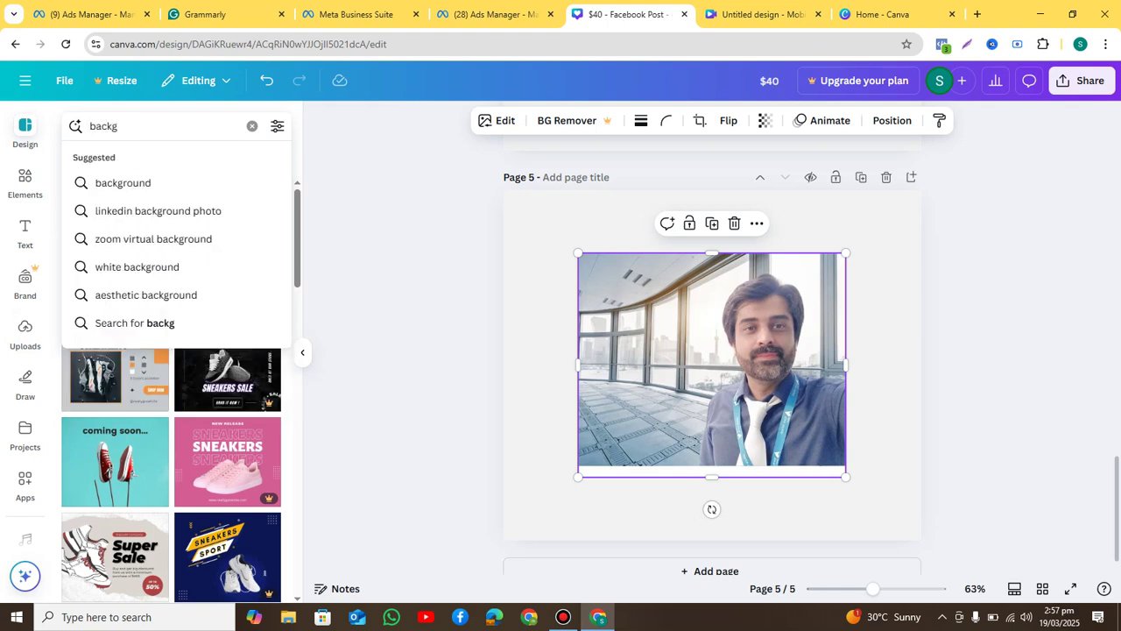
{"action": "key", "text": "Down"}
{"action": "key", "text": "Return"}
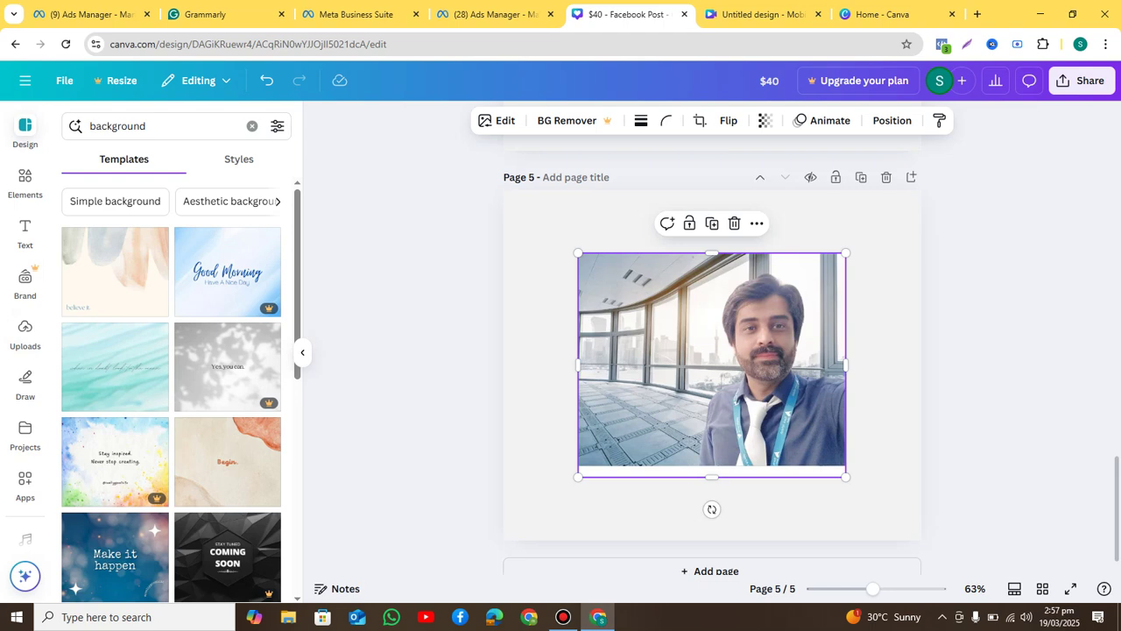
{"action": "scroll", "coordinate": [172, 389], "scroll_direction": "down", "scroll_amount": 4}
{"action": "scroll", "coordinate": [172, 389], "scroll_direction": "up", "scroll_amount": 4}
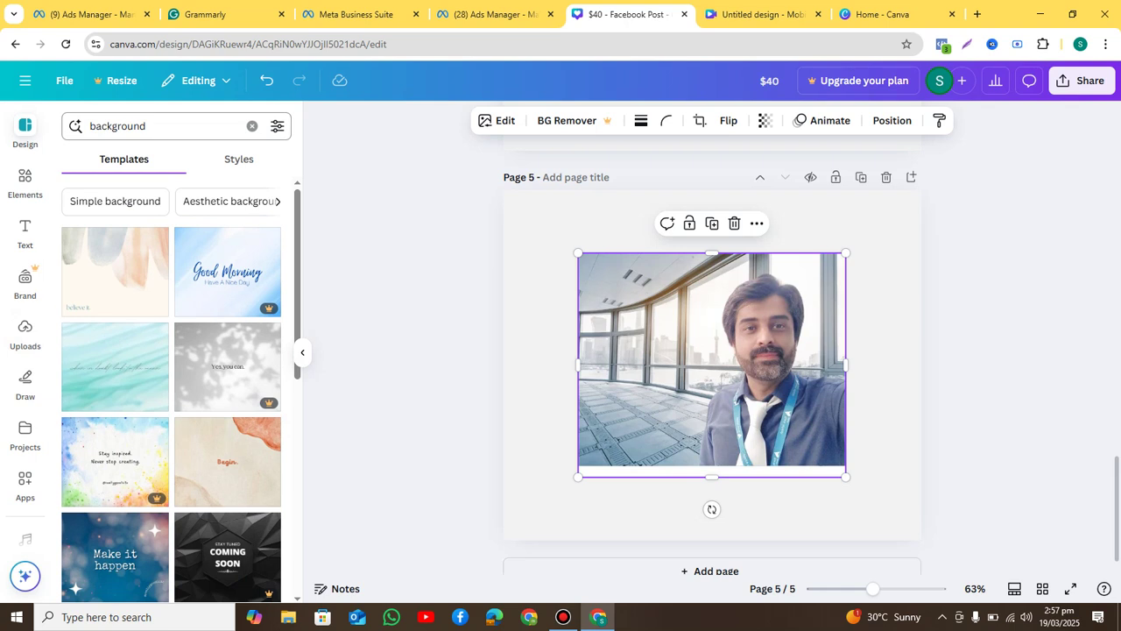
Replace the template search with the suggested term "aesthetic background"
{"action": "left_click", "coordinate": [117, 125]}
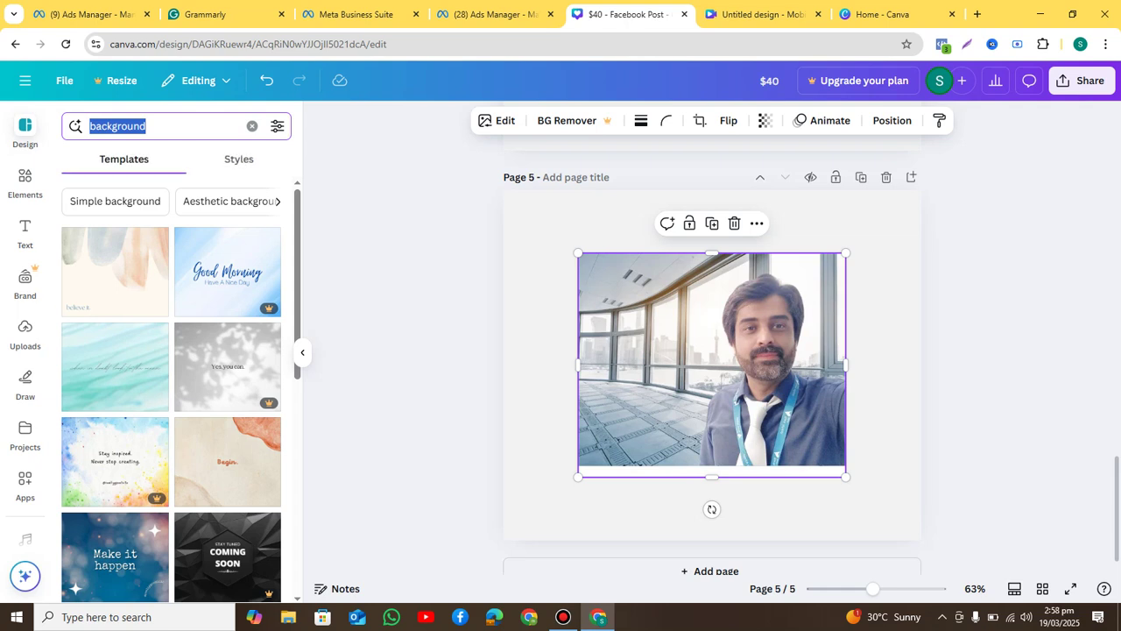
{"action": "key", "text": "BackSpace"}
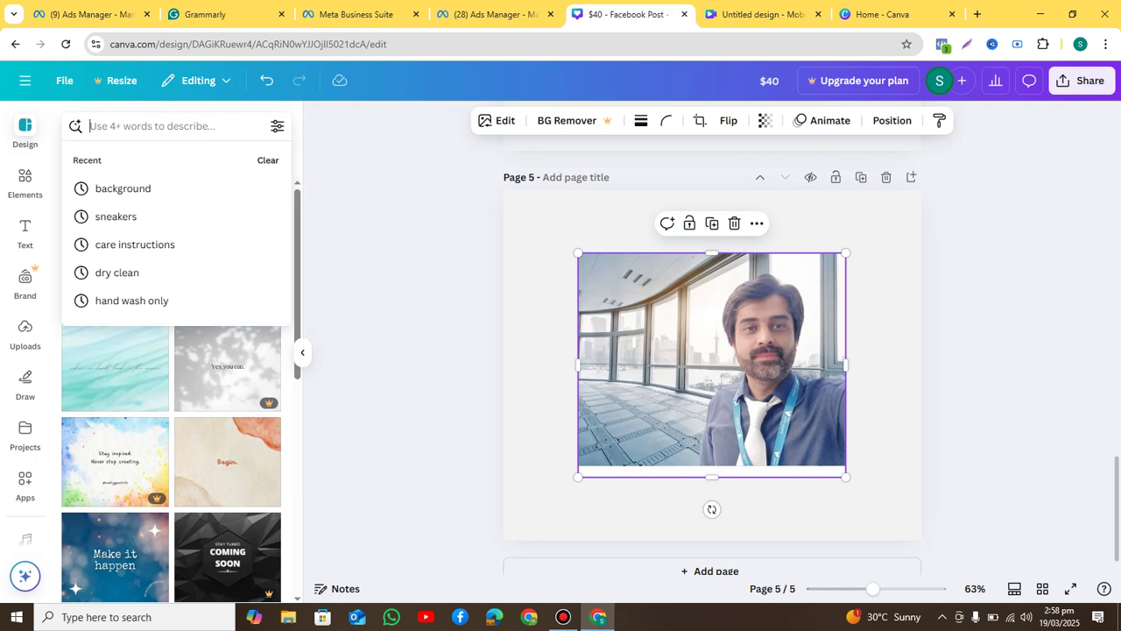
{"action": "type", "text": "back"}
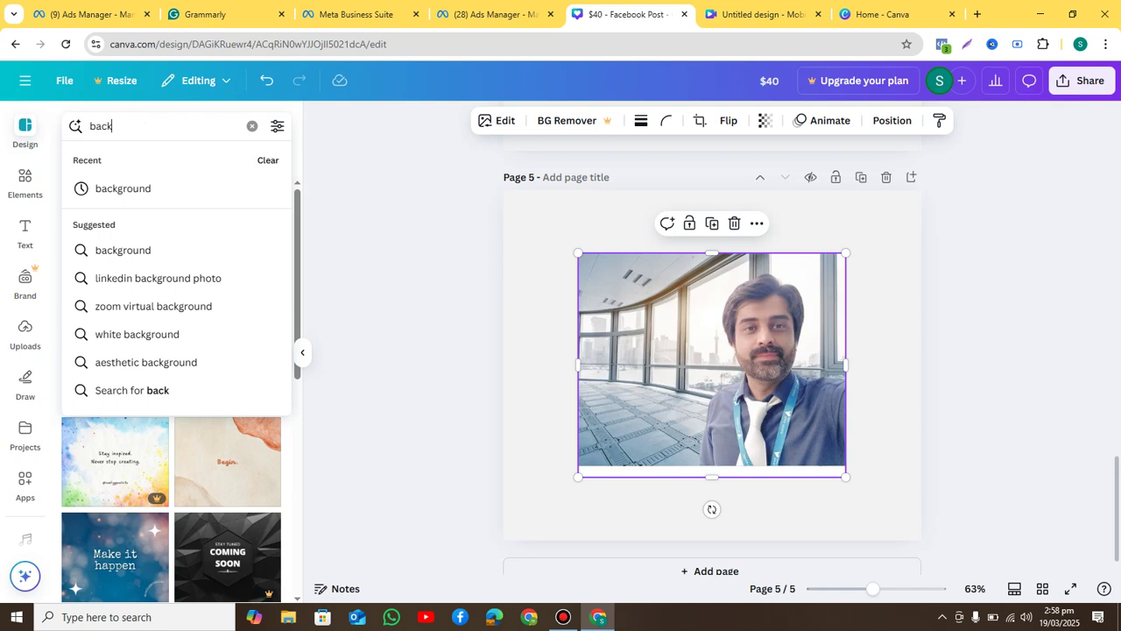
{"action": "key", "text": "Down"}
{"action": "key", "text": "Down"}
{"action": "key", "text": "Down"}
{"action": "key", "text": "Down"}
{"action": "key", "text": "Down"}
{"action": "key", "text": "Down"}
{"action": "key", "text": "Return"}
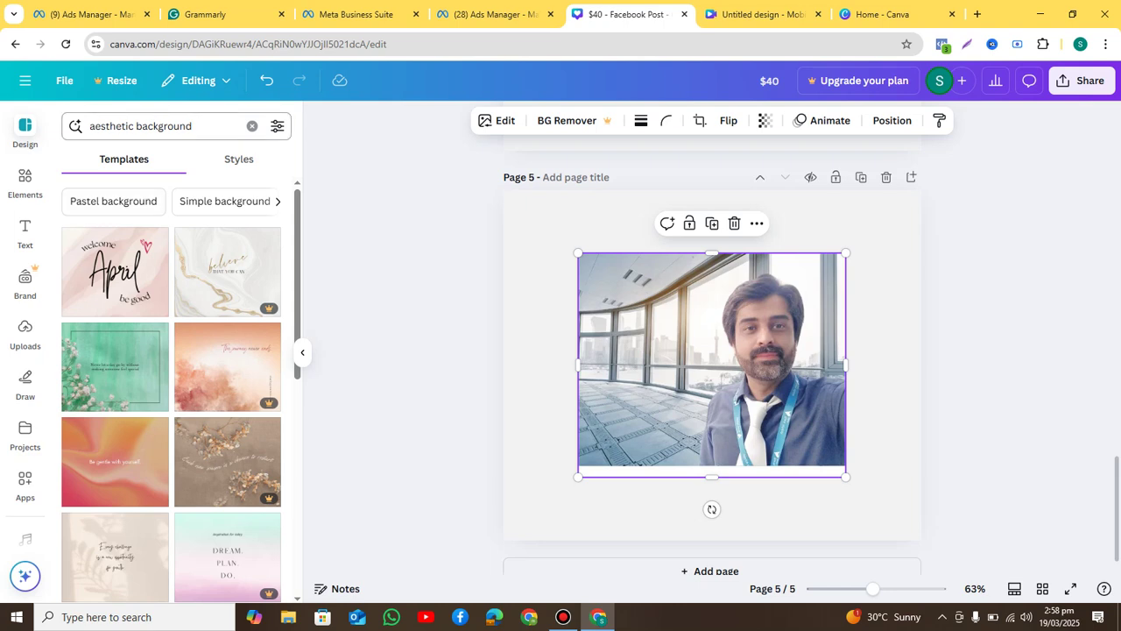
Search the design templates for "office background"
{"action": "key", "text": "ctrl+shift+Left"}
{"action": "key", "text": "ctrl+shift+Left"}
{"action": "type", "text": "office "}
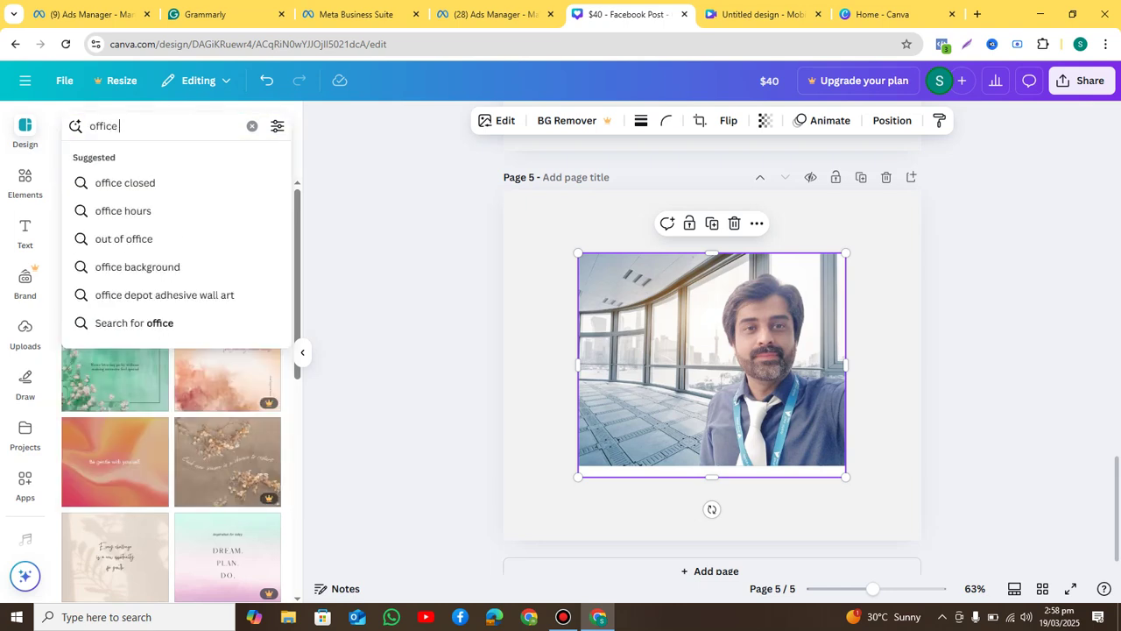
{"action": "type", "text": "backg"}
{"action": "key", "text": "Down"}
{"action": "key", "text": "Return"}
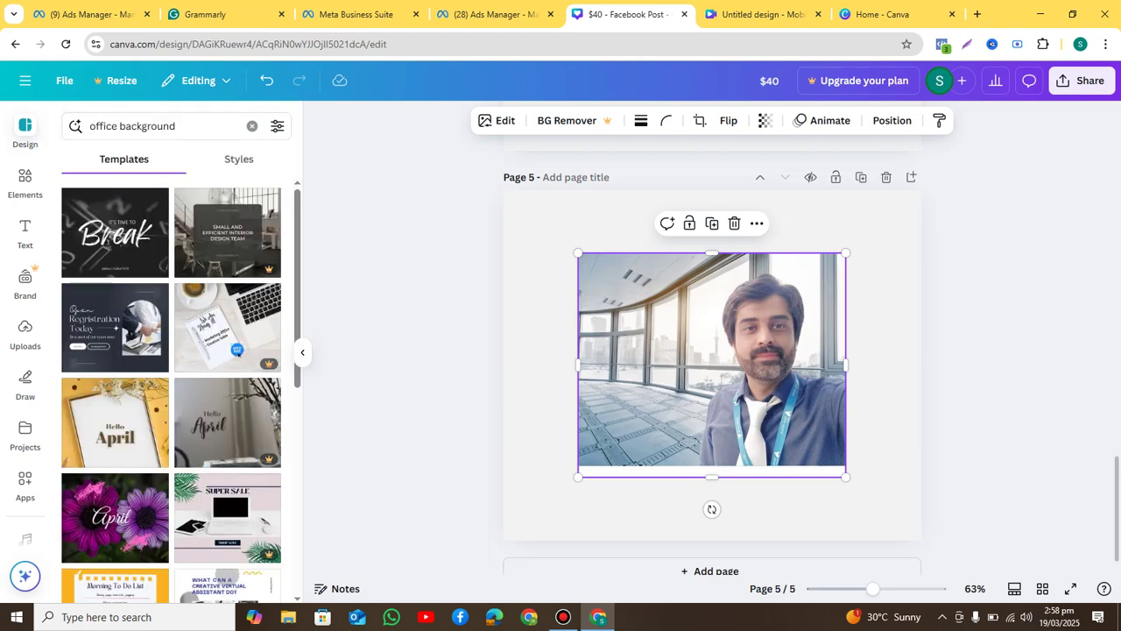
Look through the office background templates for a suitable backdrop
{"action": "scroll", "coordinate": [171, 386], "scroll_direction": "down", "scroll_amount": 5}
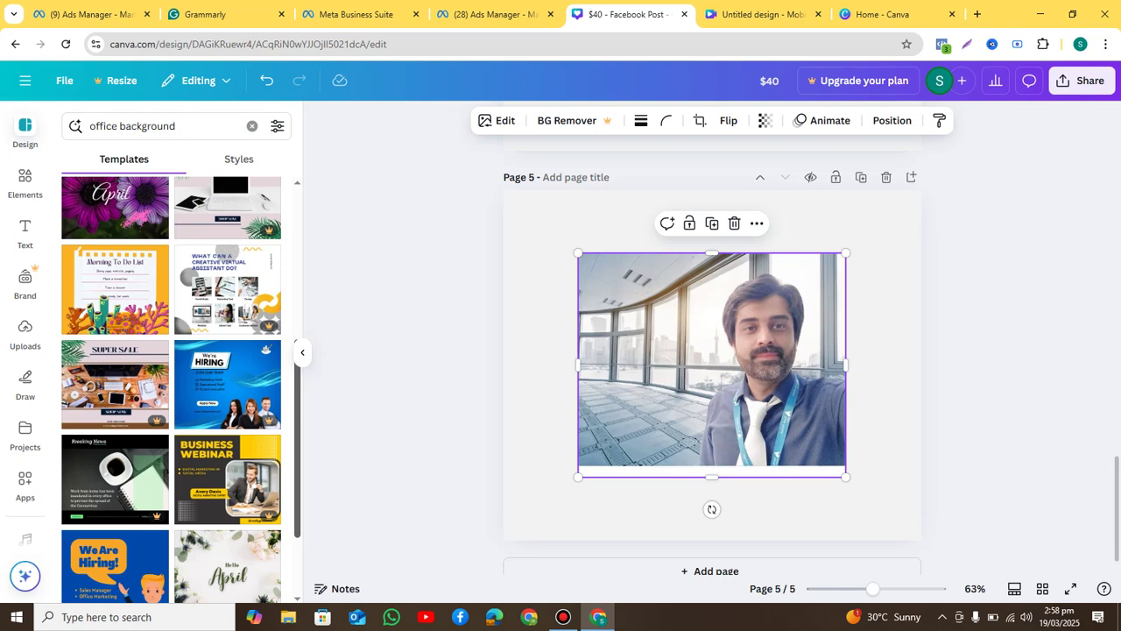
{"action": "scroll", "coordinate": [171, 385], "scroll_direction": "down", "scroll_amount": 2}
{"action": "scroll", "coordinate": [171, 385], "scroll_direction": "down", "scroll_amount": 4}
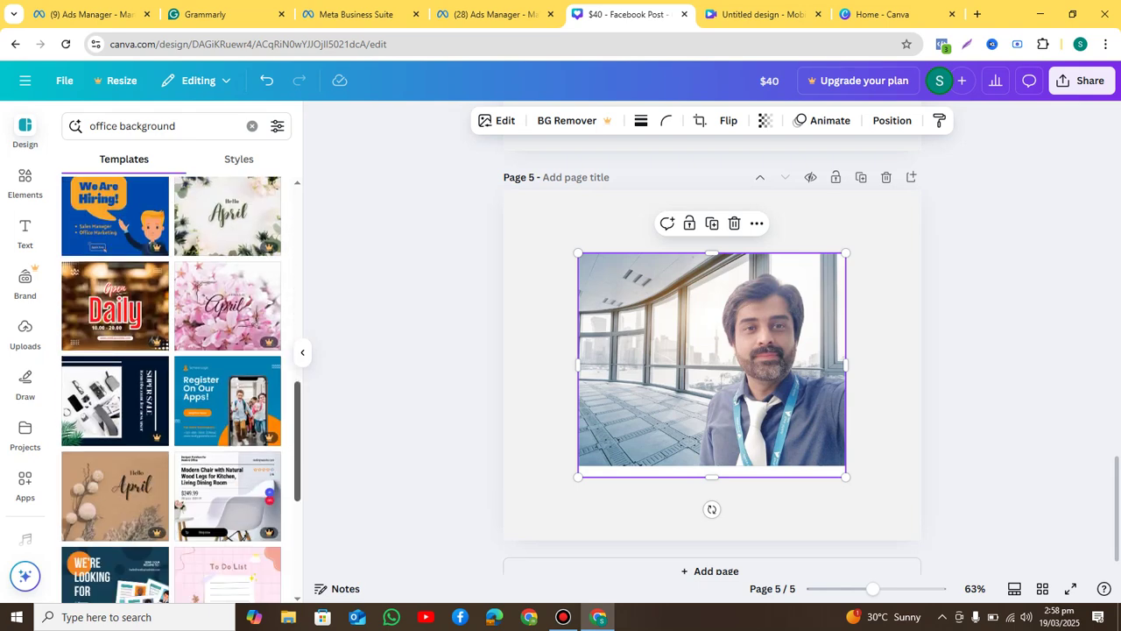
{"action": "scroll", "coordinate": [171, 386], "scroll_direction": "down", "scroll_amount": 1}
{"action": "scroll", "coordinate": [170, 386], "scroll_direction": "up", "scroll_amount": 4}
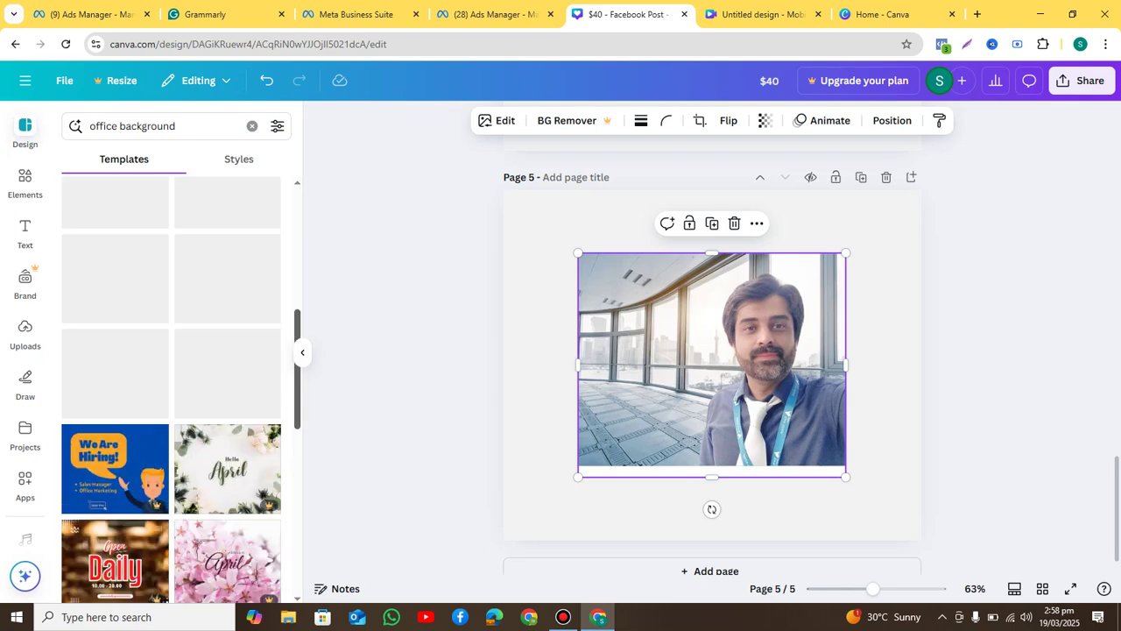
{"action": "scroll", "coordinate": [171, 385], "scroll_direction": "up", "scroll_amount": 5}
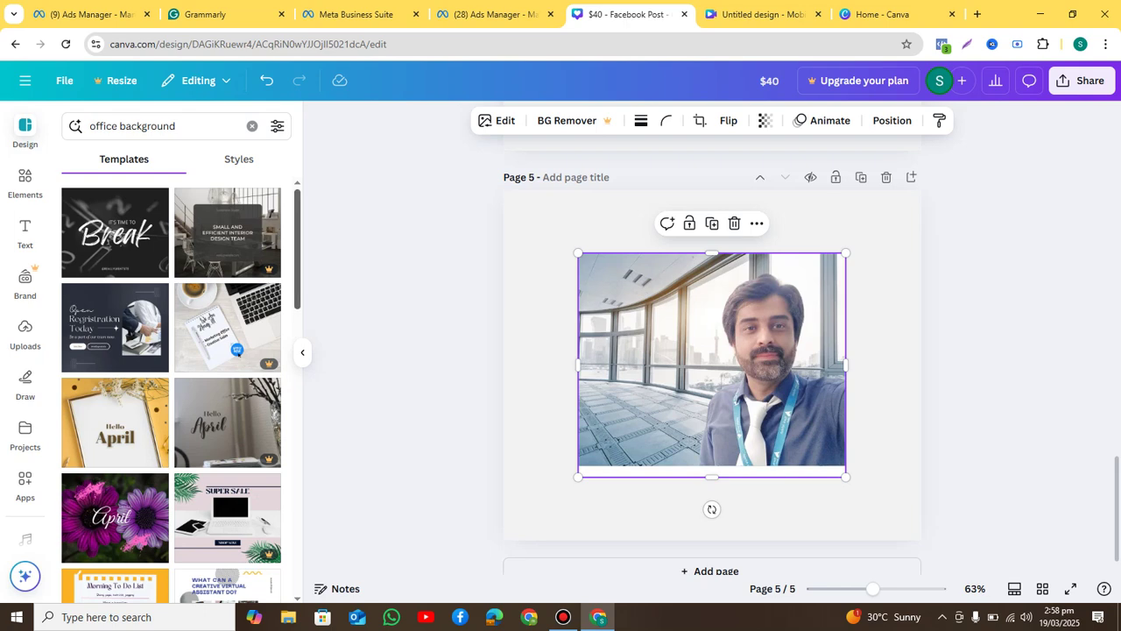
{"action": "scroll", "coordinate": [171, 385], "scroll_direction": "down", "scroll_amount": 5}
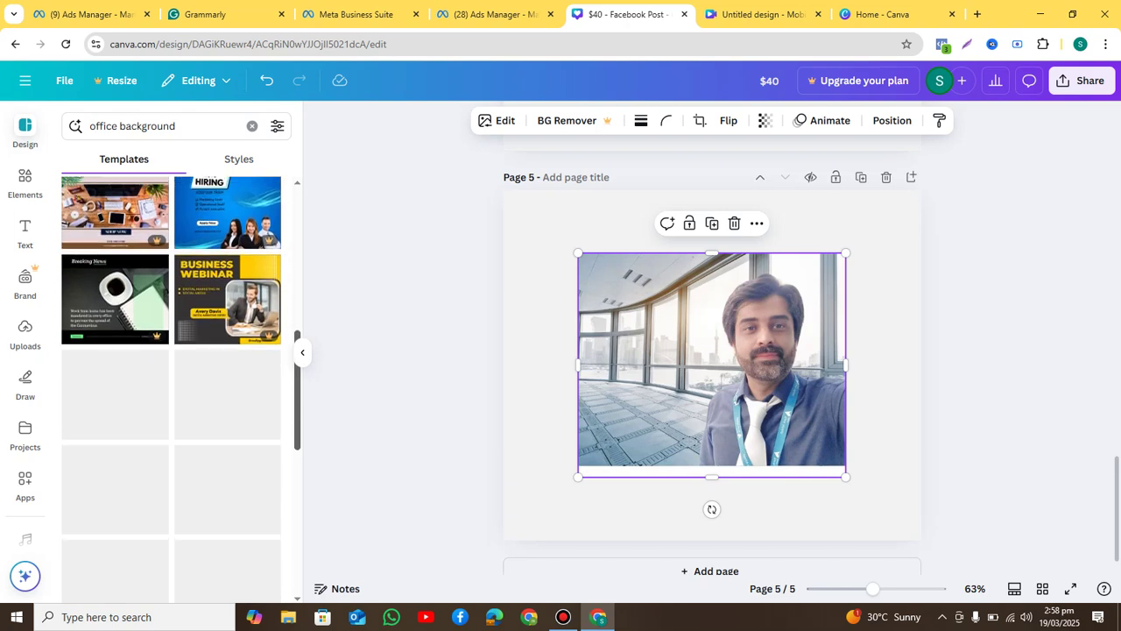
{"action": "scroll", "coordinate": [170, 386], "scroll_direction": "up", "scroll_amount": 5}
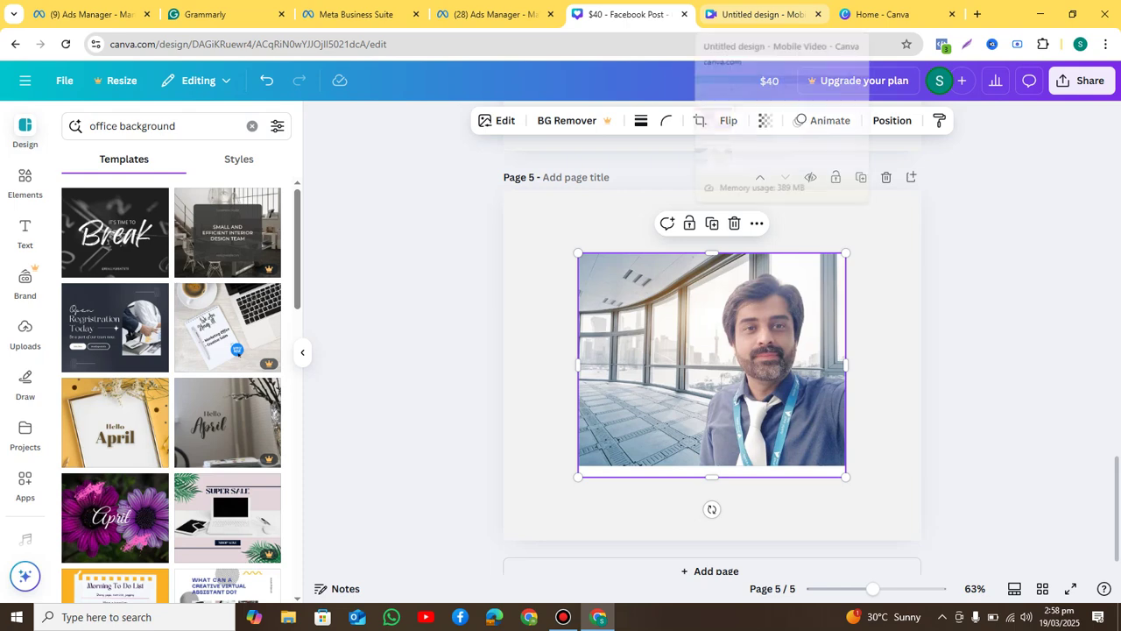
Create a new blank Facebook Video design from the video formats on the Canva home page
{"action": "left_click", "coordinate": [758, 14]}
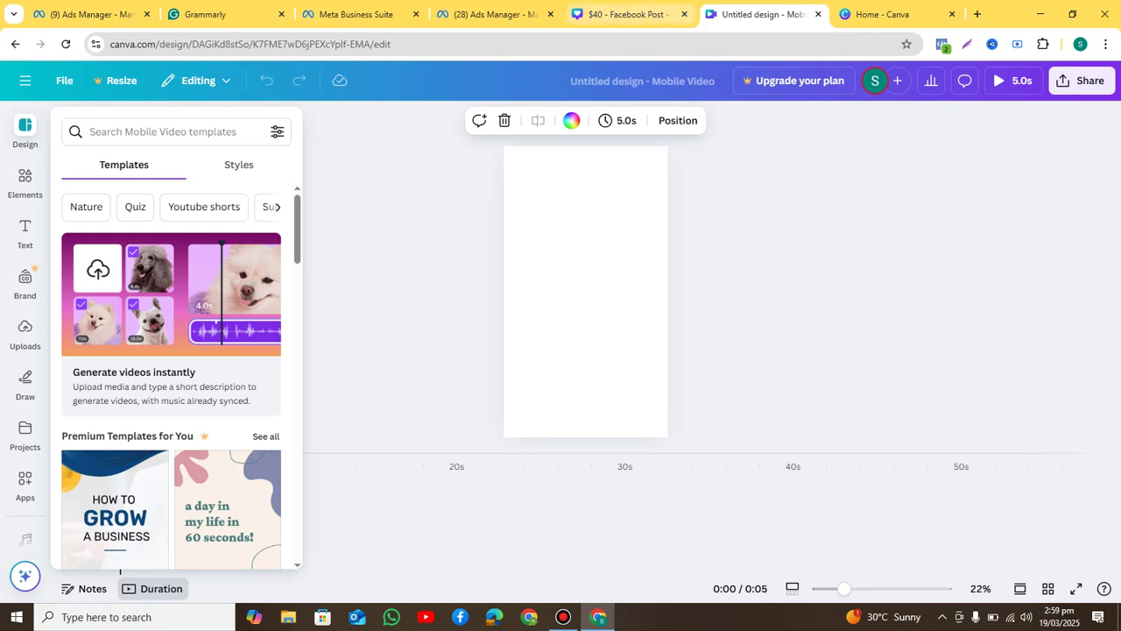
{"action": "left_click", "coordinate": [885, 14]}
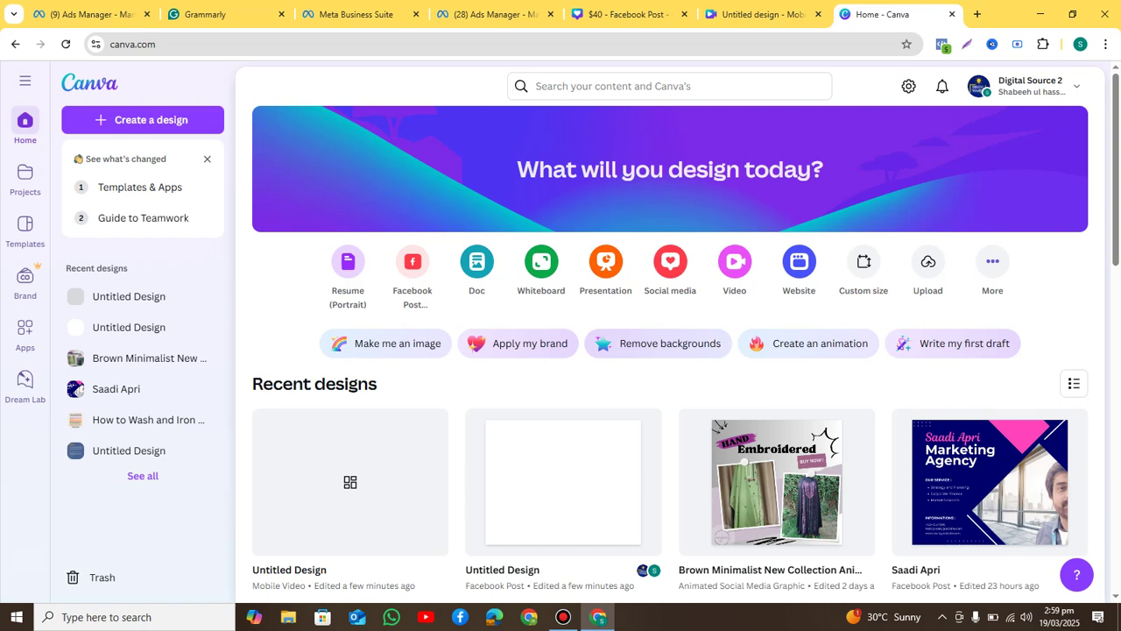
{"action": "left_click", "coordinate": [734, 261]}
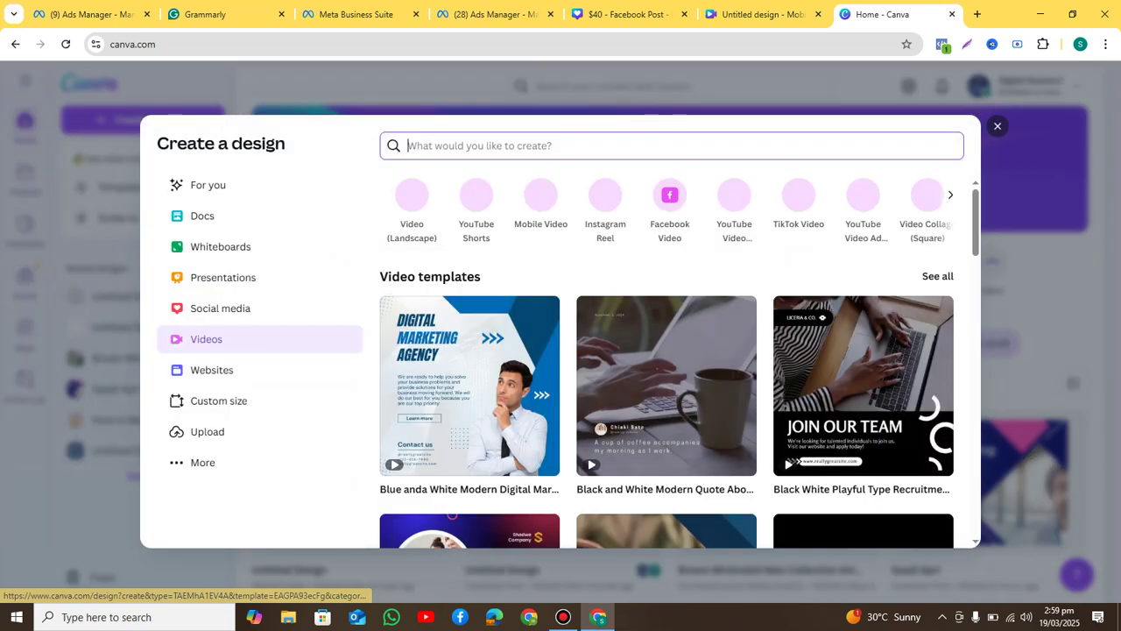
{"action": "left_click", "coordinate": [220, 307]}
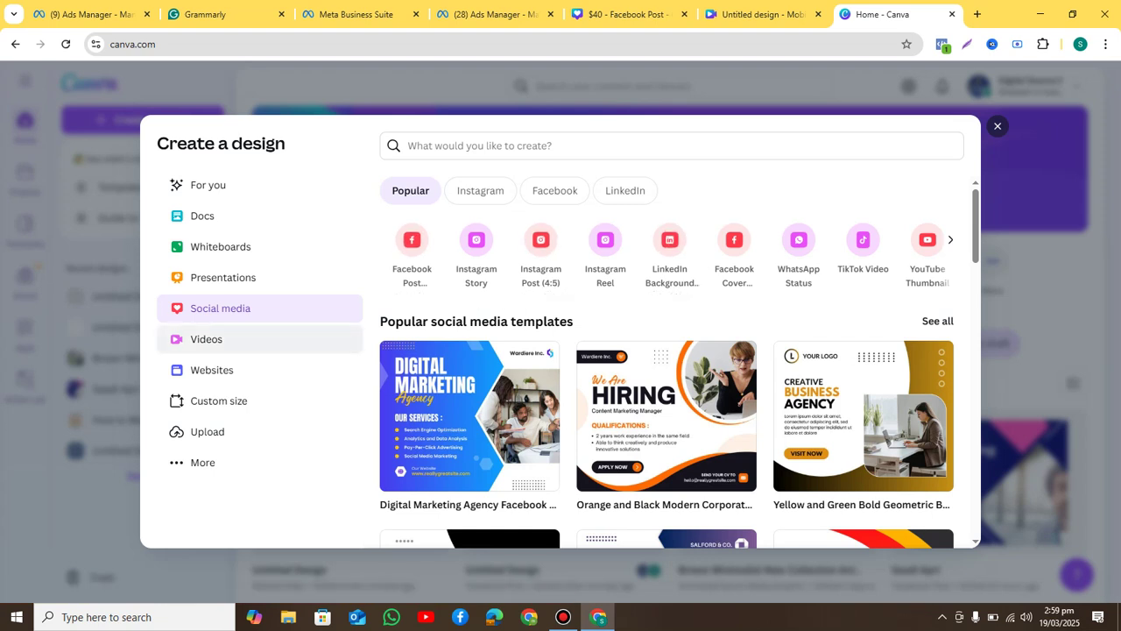
{"action": "left_click", "coordinate": [207, 339]}
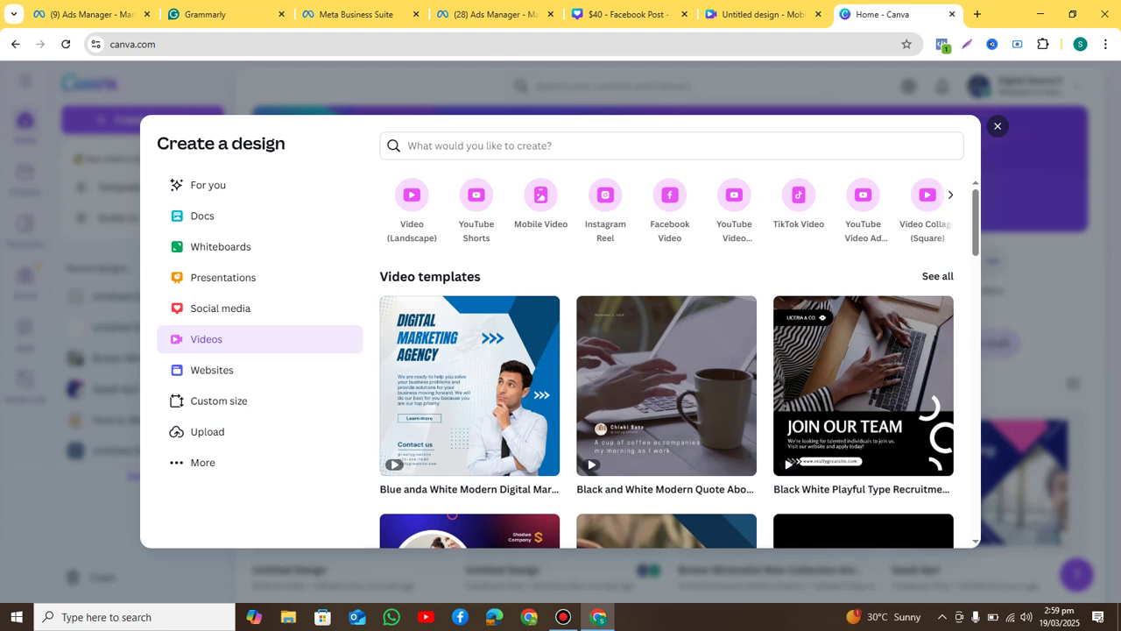
{"action": "left_click", "coordinate": [671, 194]}
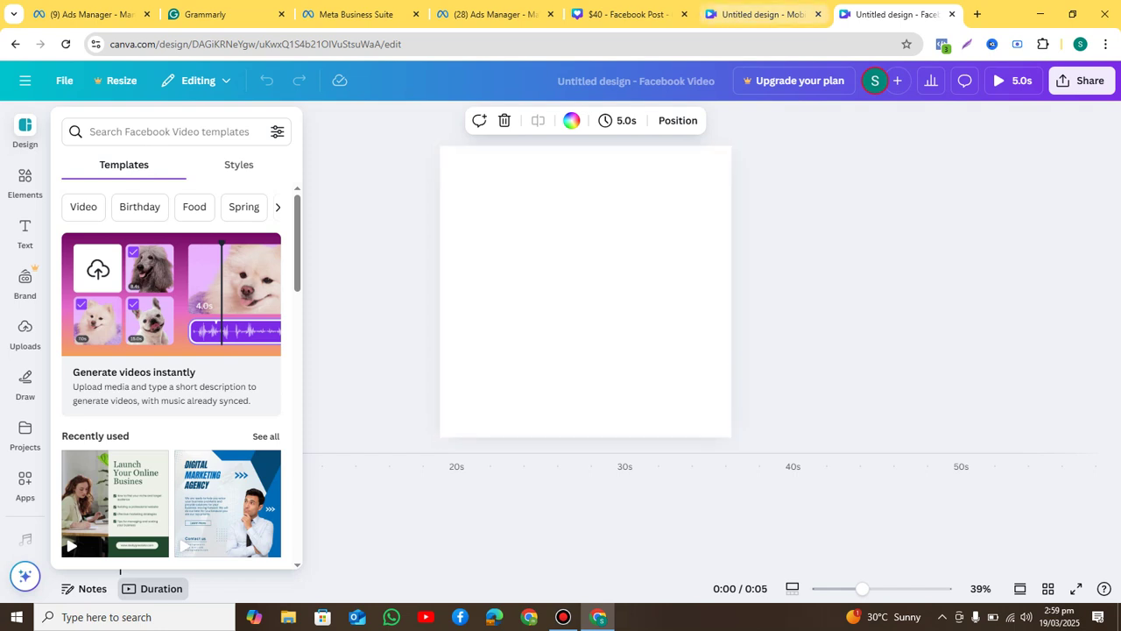
Add a second page to the Facebook Video timeline and display the uploaded videos
{"action": "left_click", "coordinate": [644, 232]}
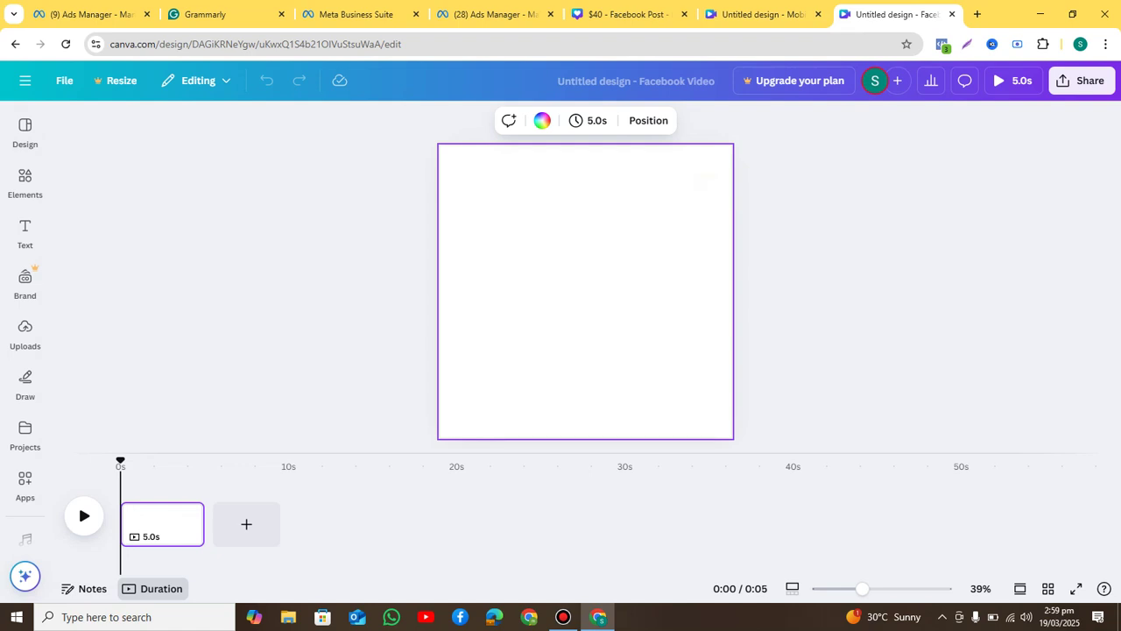
{"action": "left_click", "coordinate": [246, 524]}
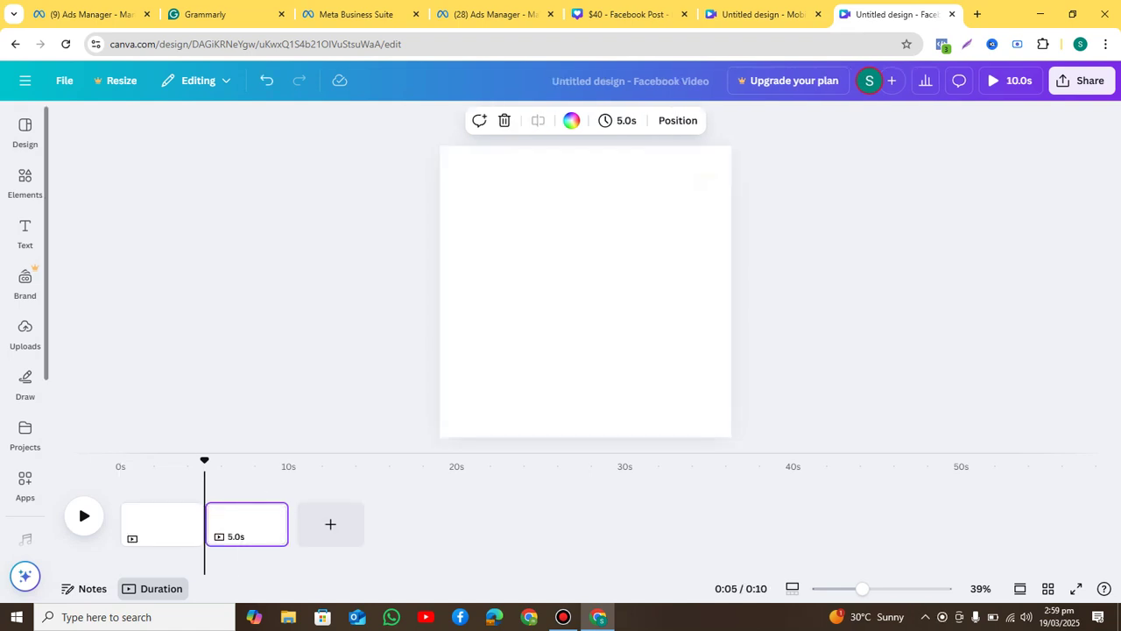
{"action": "left_click", "coordinate": [25, 332]}
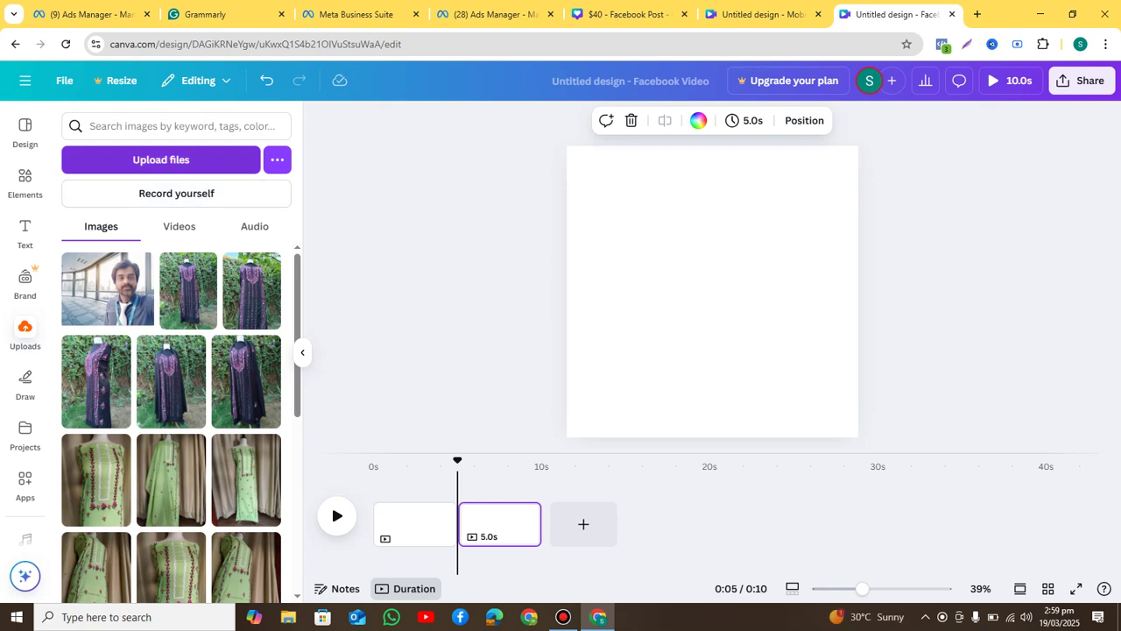
{"action": "left_click", "coordinate": [179, 226]}
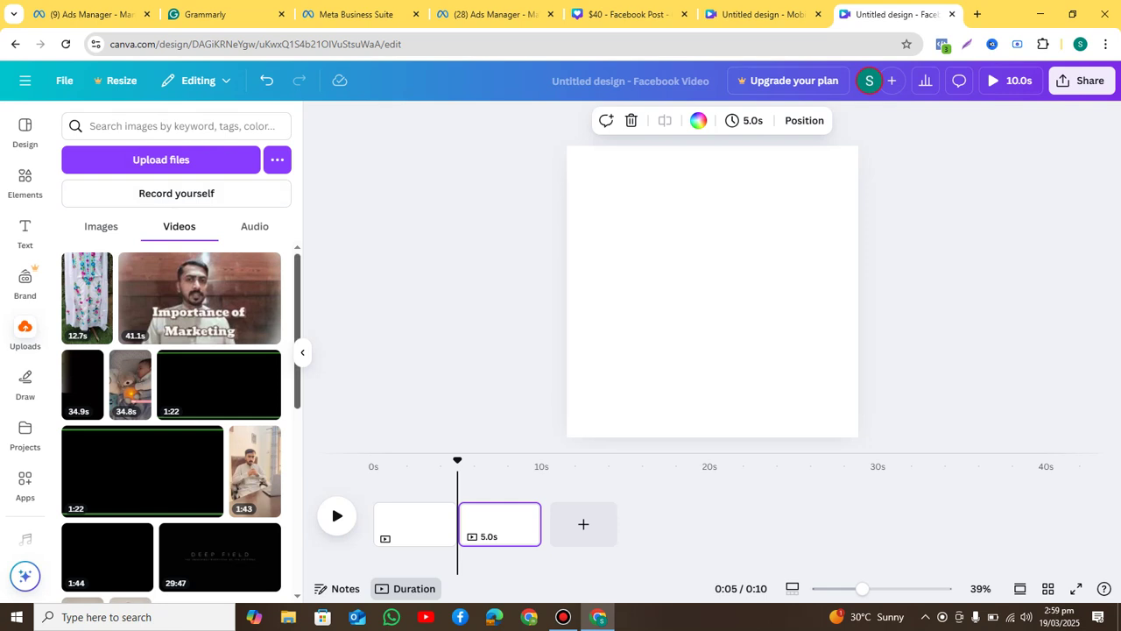
Add the 1:43 uploaded video of the man at a desk to the second page and pause its playback
{"action": "scroll", "coordinate": [172, 420], "scroll_direction": "down", "scroll_amount": 1}
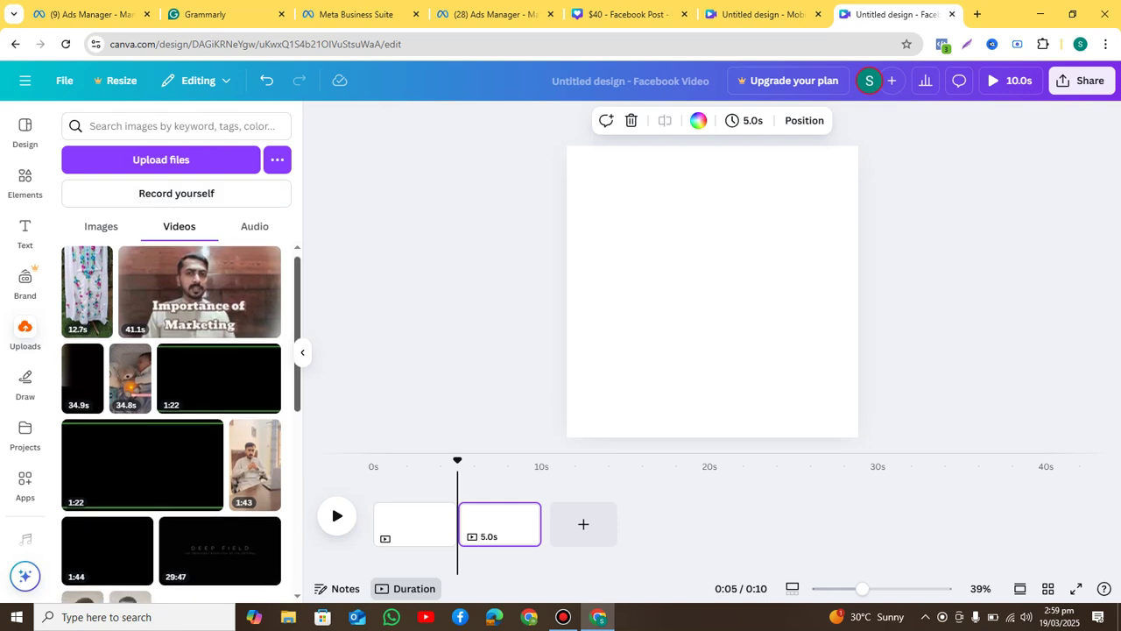
{"action": "scroll", "coordinate": [171, 420], "scroll_direction": "down", "scroll_amount": 8}
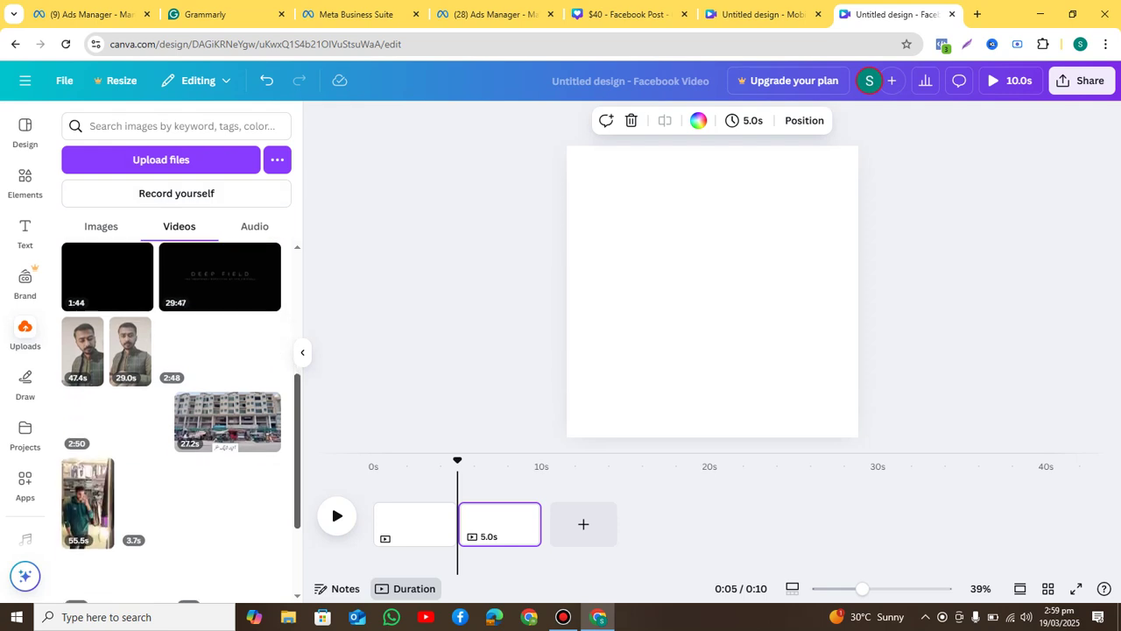
{"action": "scroll", "coordinate": [172, 420], "scroll_direction": "down", "scroll_amount": 4}
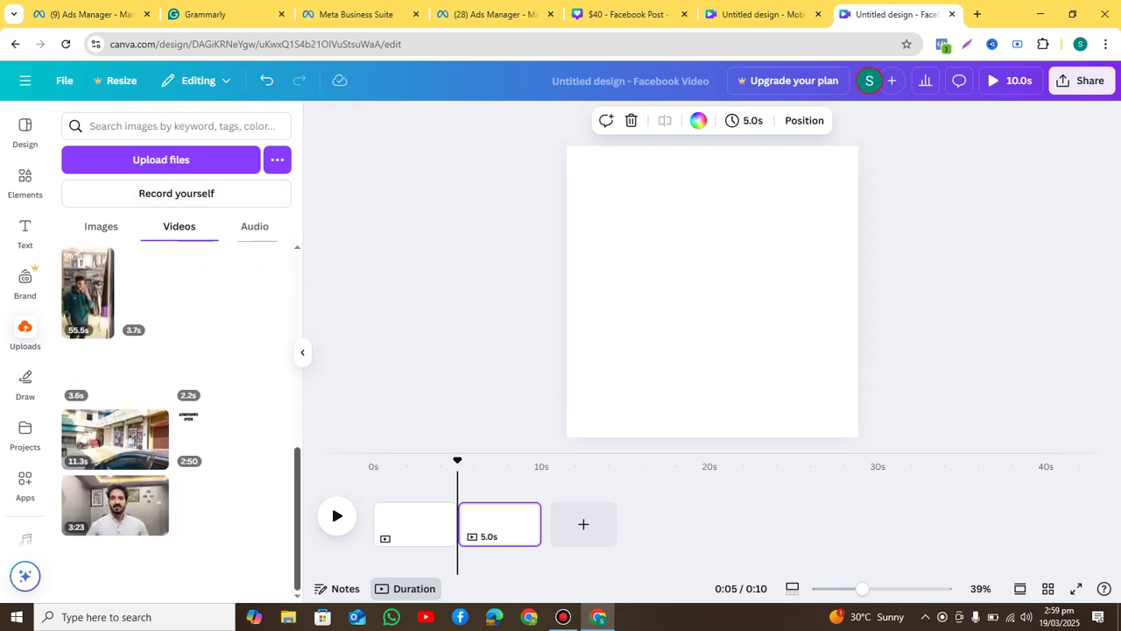
{"action": "scroll", "coordinate": [171, 421], "scroll_direction": "up", "scroll_amount": 10}
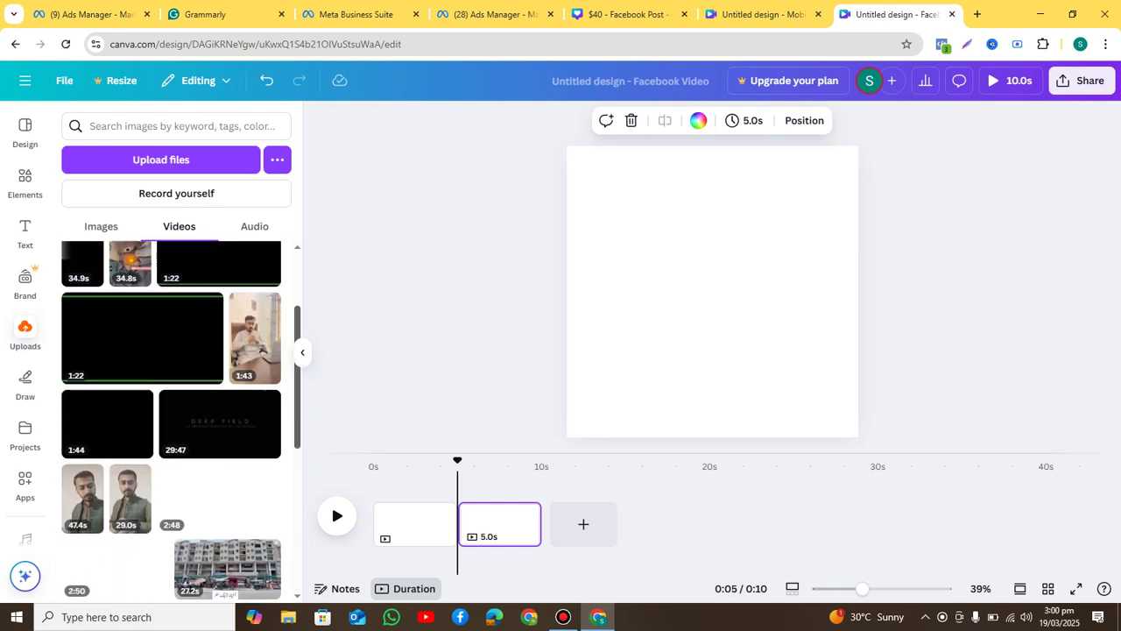
{"action": "scroll", "coordinate": [254, 434], "scroll_direction": "down", "scroll_amount": 1}
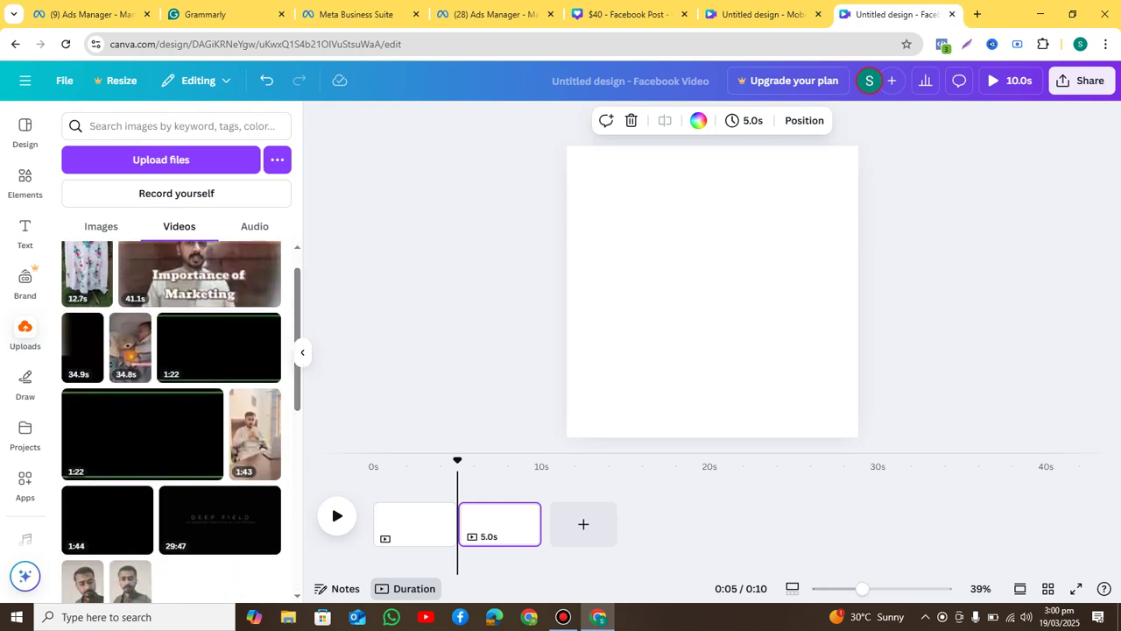
{"action": "left_click", "coordinate": [254, 434]}
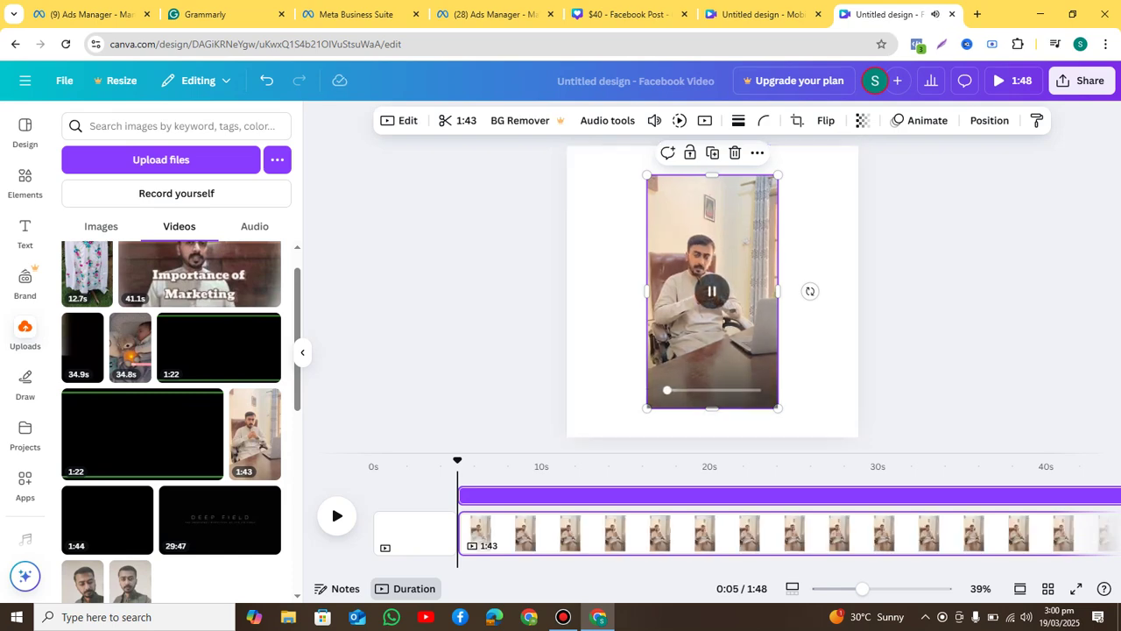
{"action": "left_click", "coordinate": [712, 291]}
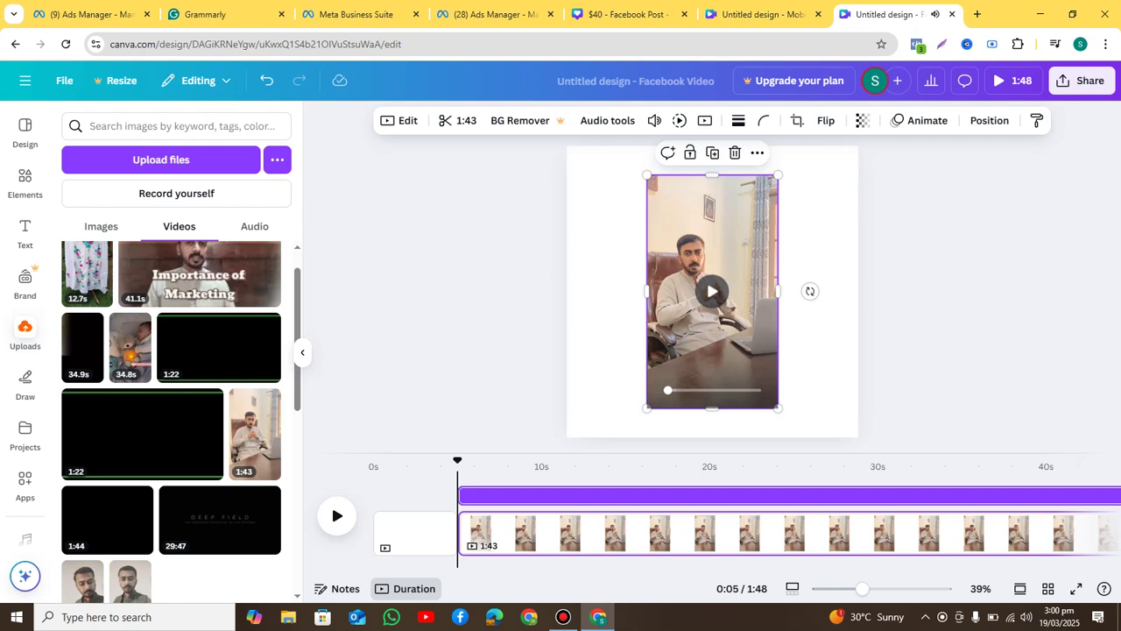
{"action": "left_click", "coordinate": [936, 301]}
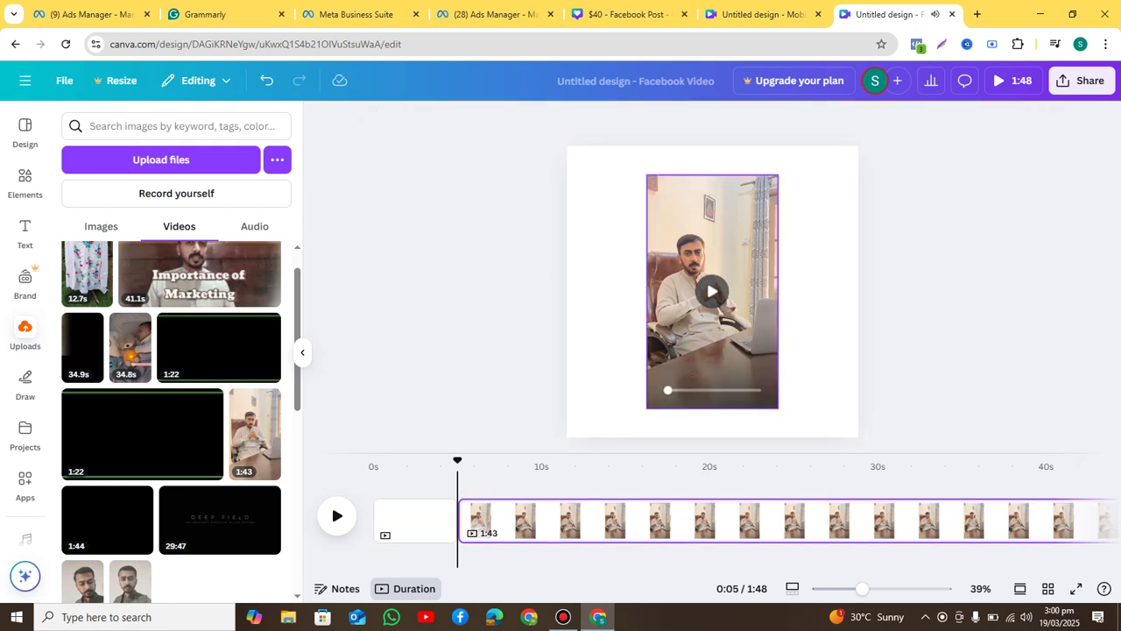
Enlarge the video proportionally to fill the full height of the page, keeping it horizontally centred
{"action": "mouse_move", "coordinate": [706, 326]}
{"action": "left_mouse_down"}
{"action": "mouse_move", "coordinate": [698, 318]}
{"action": "mouse_move", "coordinate": [722, 322]}
{"action": "left_mouse_up"}
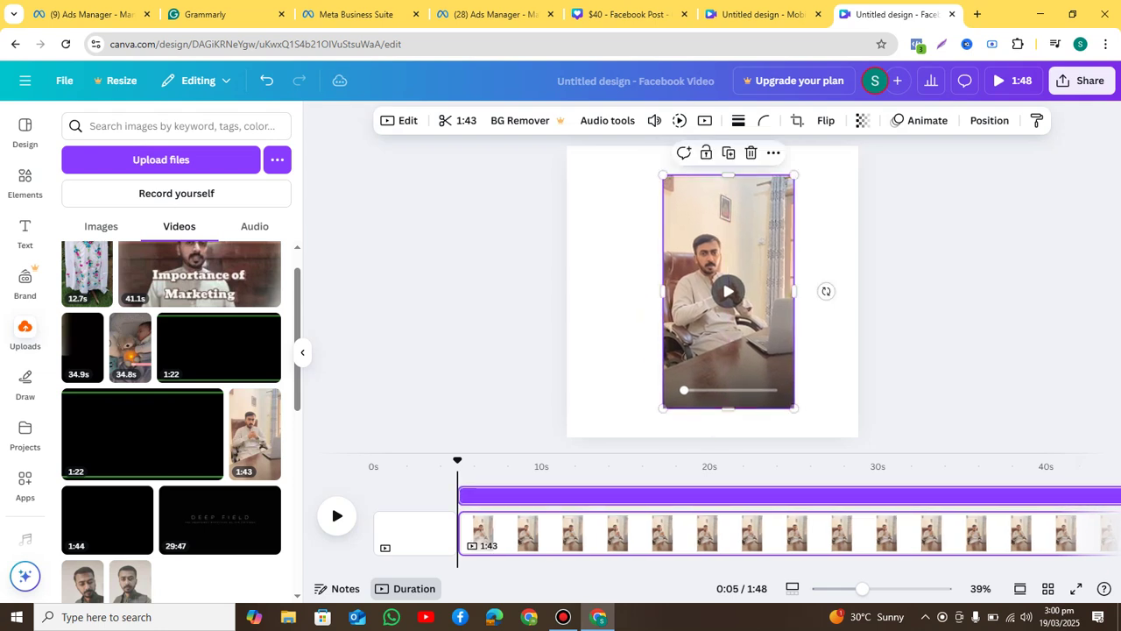
{"action": "key", "text": "ctrl+z"}
{"action": "left_click_drag", "start_coordinate": [646, 175], "coordinate": [631, 145]}
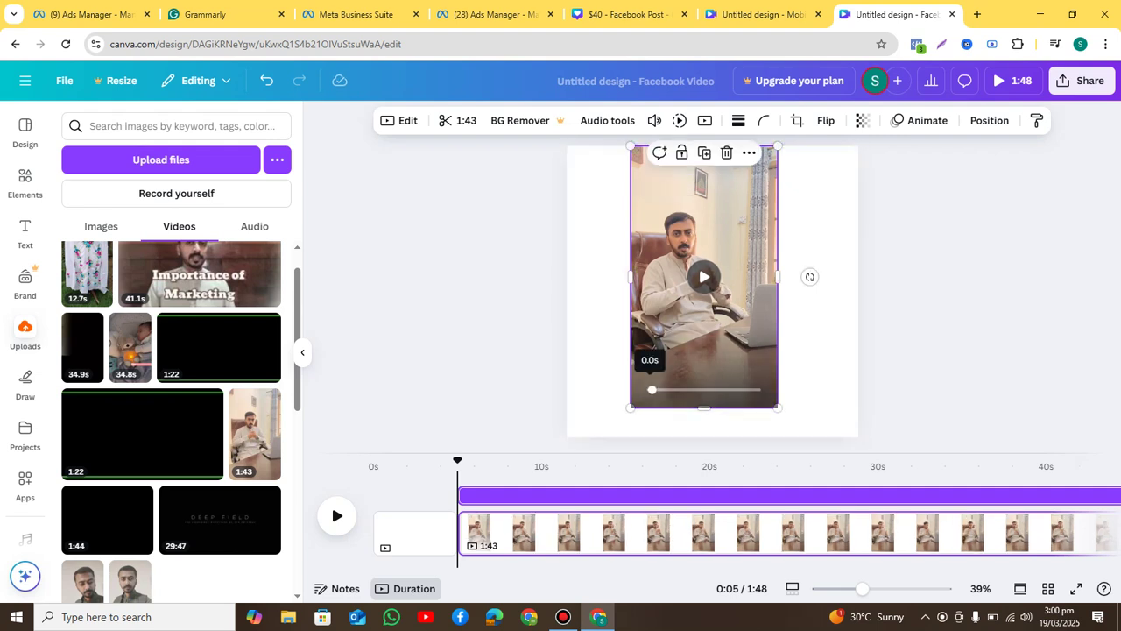
{"action": "mouse_move", "coordinate": [631, 408]}
{"action": "left_mouse_down"}
{"action": "mouse_move", "coordinate": [620, 427]}
{"action": "mouse_move", "coordinate": [631, 407]}
{"action": "left_mouse_up"}
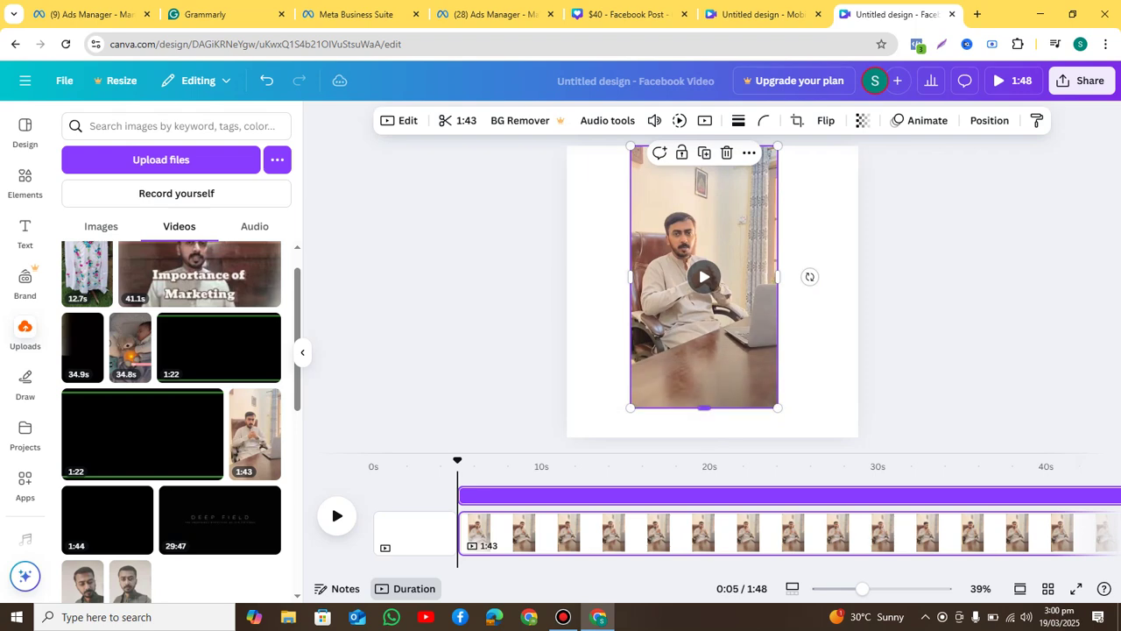
{"action": "left_click_drag", "start_coordinate": [778, 408], "coordinate": [795, 438]}
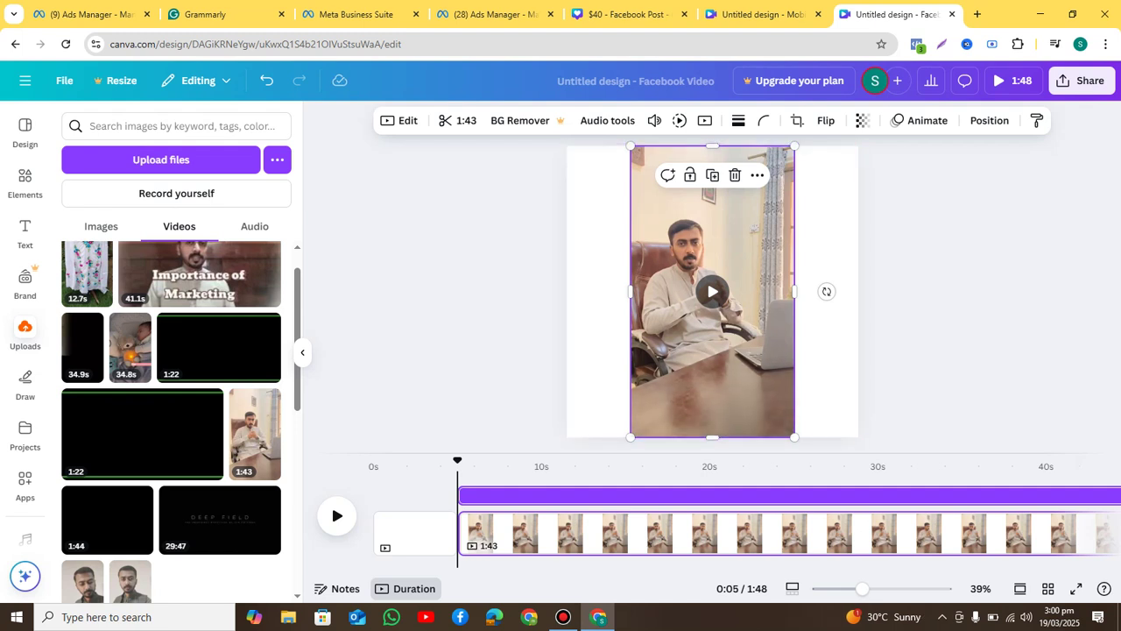
{"action": "key", "text": "Escape"}
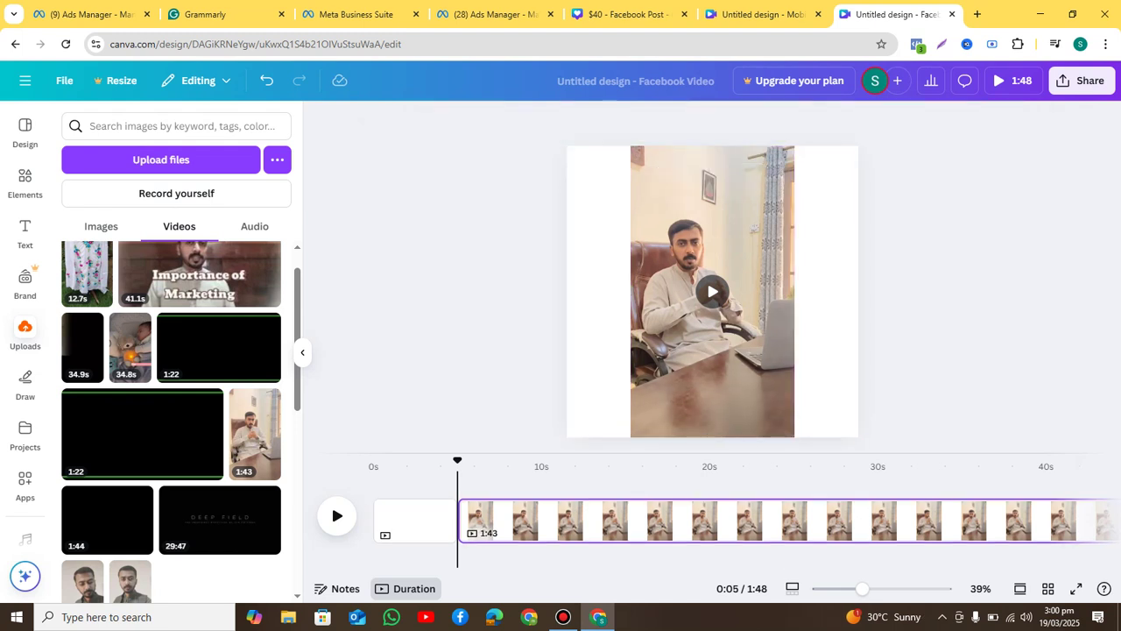
Set the page background behind the video to the solid light gray default colour
{"action": "left_click", "coordinate": [605, 155]}
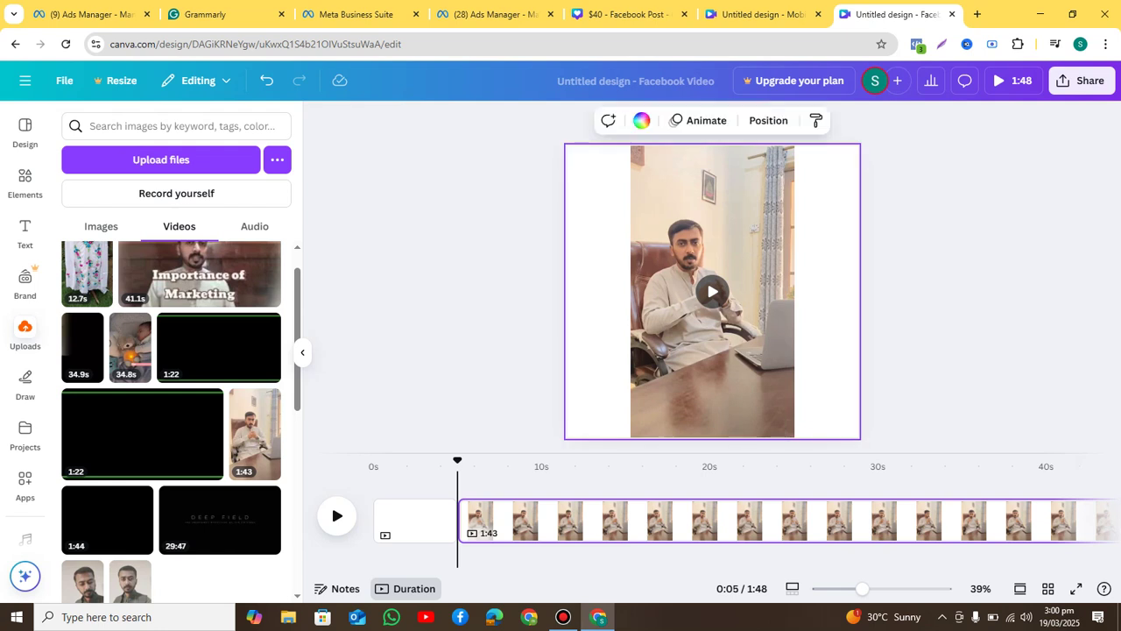
{"action": "left_click", "coordinate": [642, 120]}
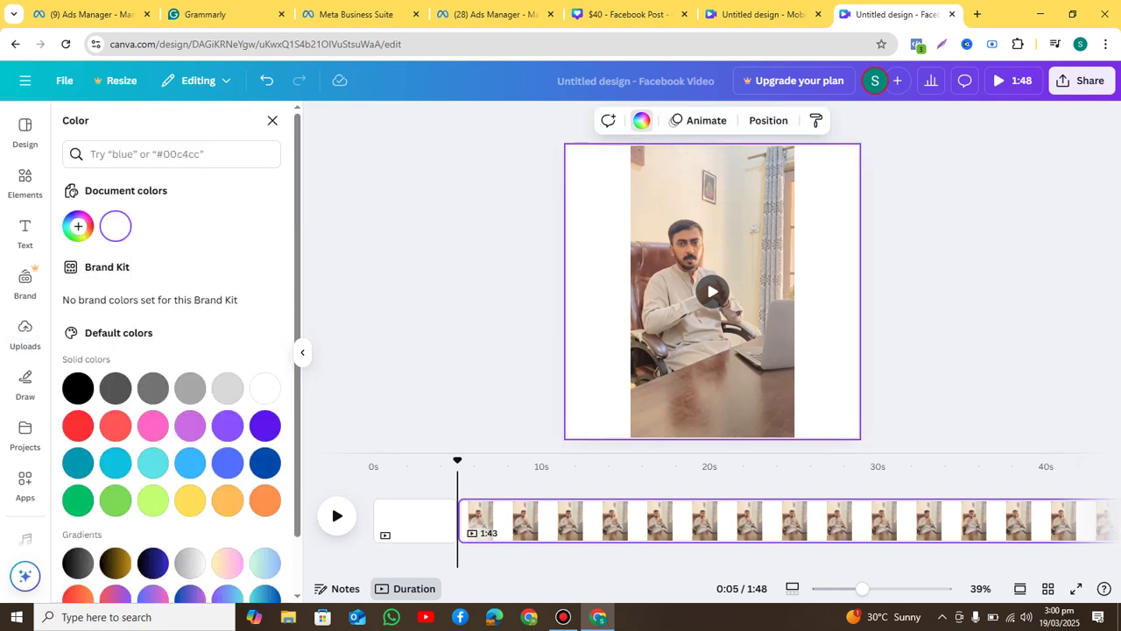
{"action": "left_click", "coordinate": [228, 388]}
{"action": "left_click", "coordinate": [273, 120]}
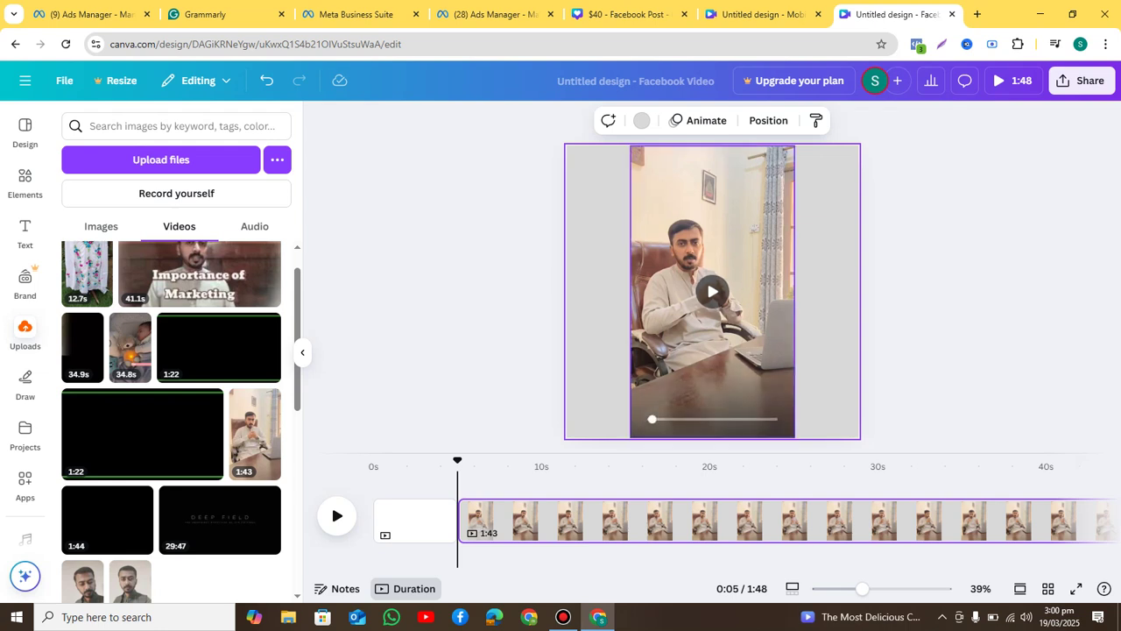
Add a subheading reading "Marketing" centred near the upper edge of the video, discarding the larger heading
{"action": "left_click", "coordinate": [25, 233]}
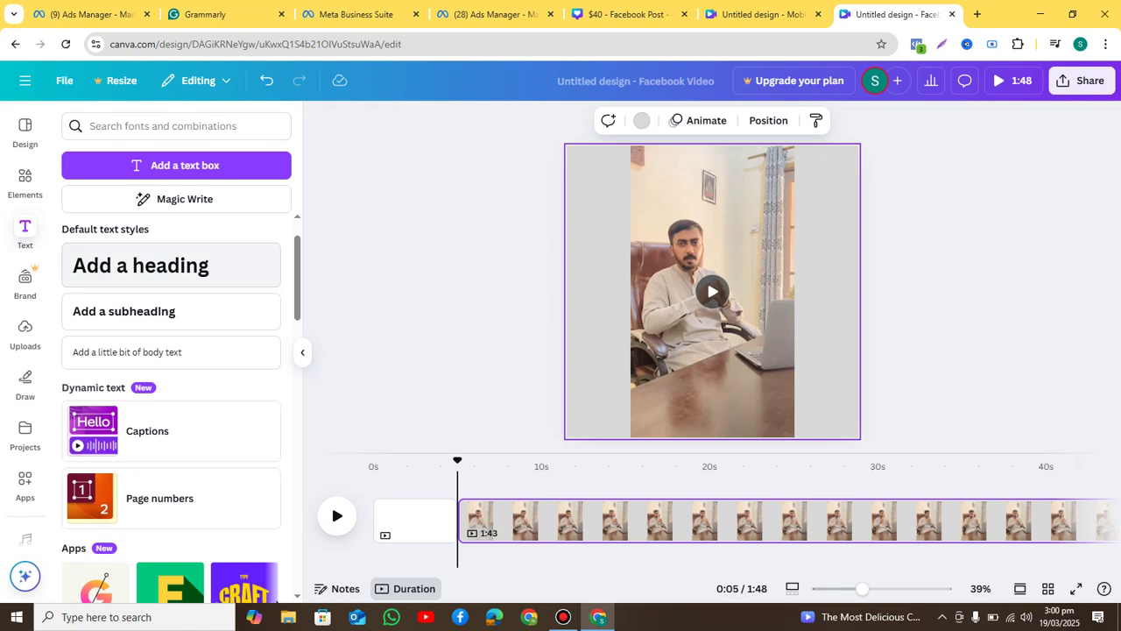
{"action": "left_click", "coordinate": [140, 266]}
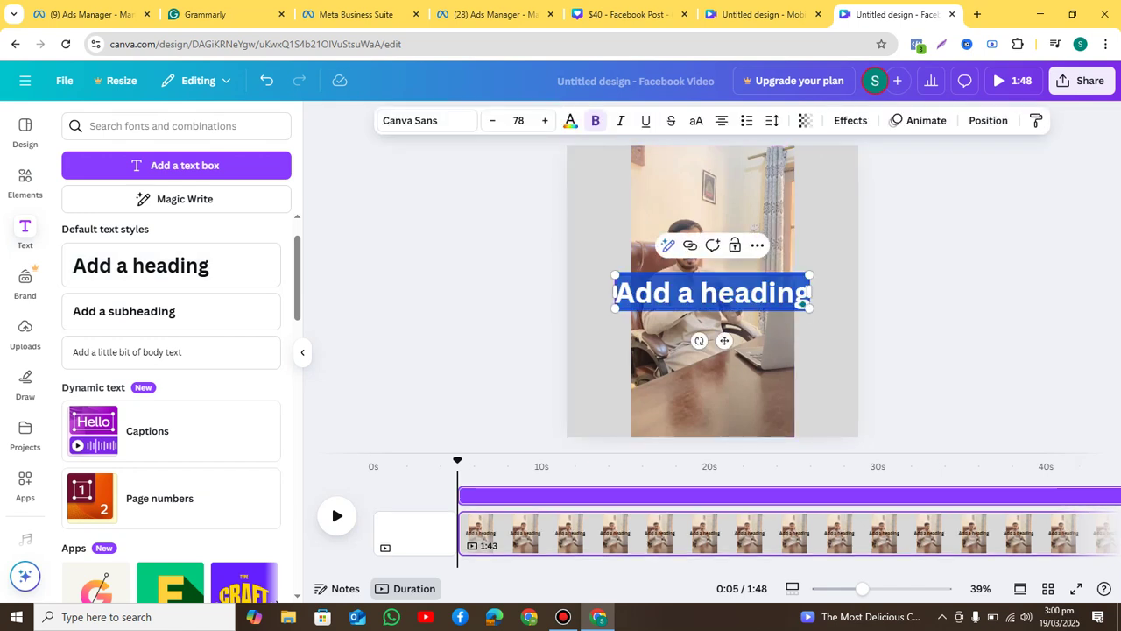
{"action": "key", "text": "BackSpace"}
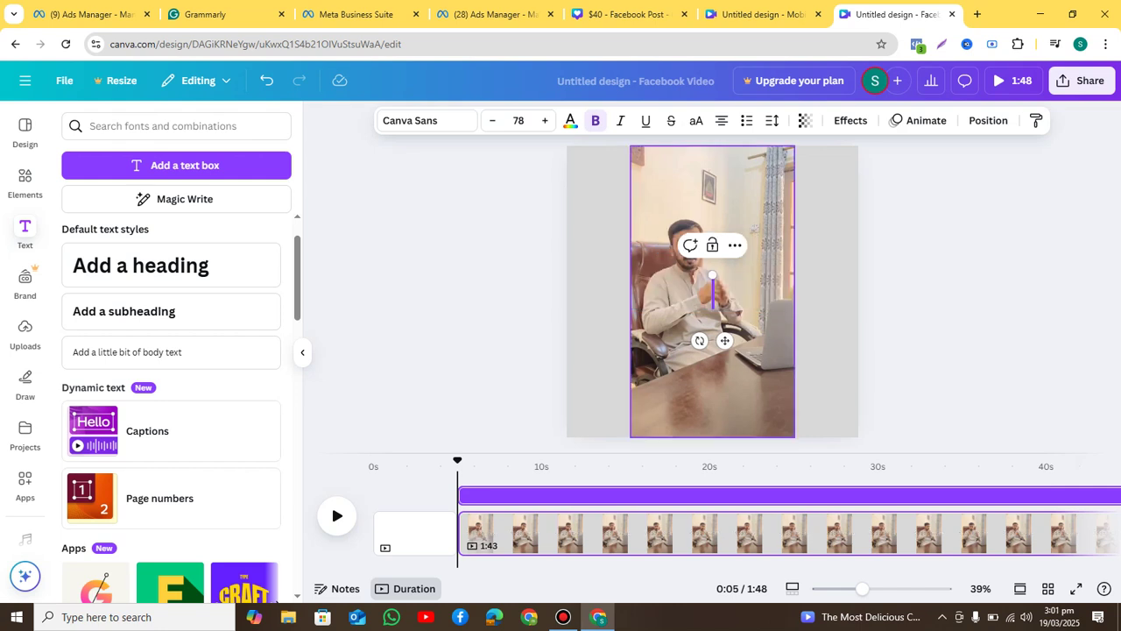
{"action": "left_click", "coordinate": [140, 311]}
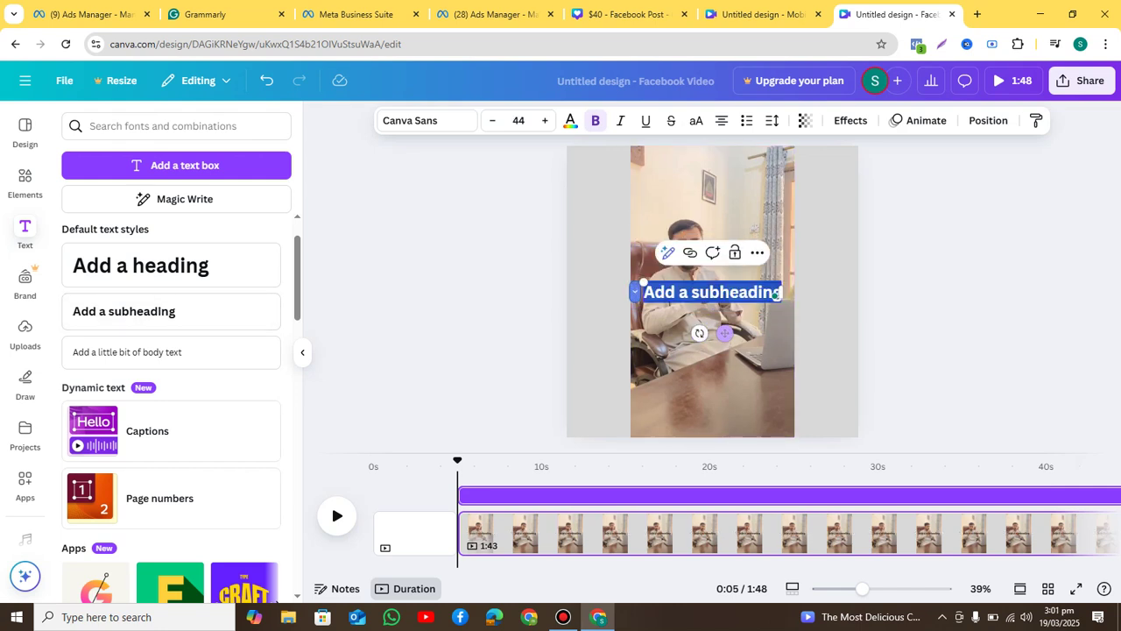
{"action": "left_click_drag", "start_coordinate": [725, 333], "coordinate": [732, 217]}
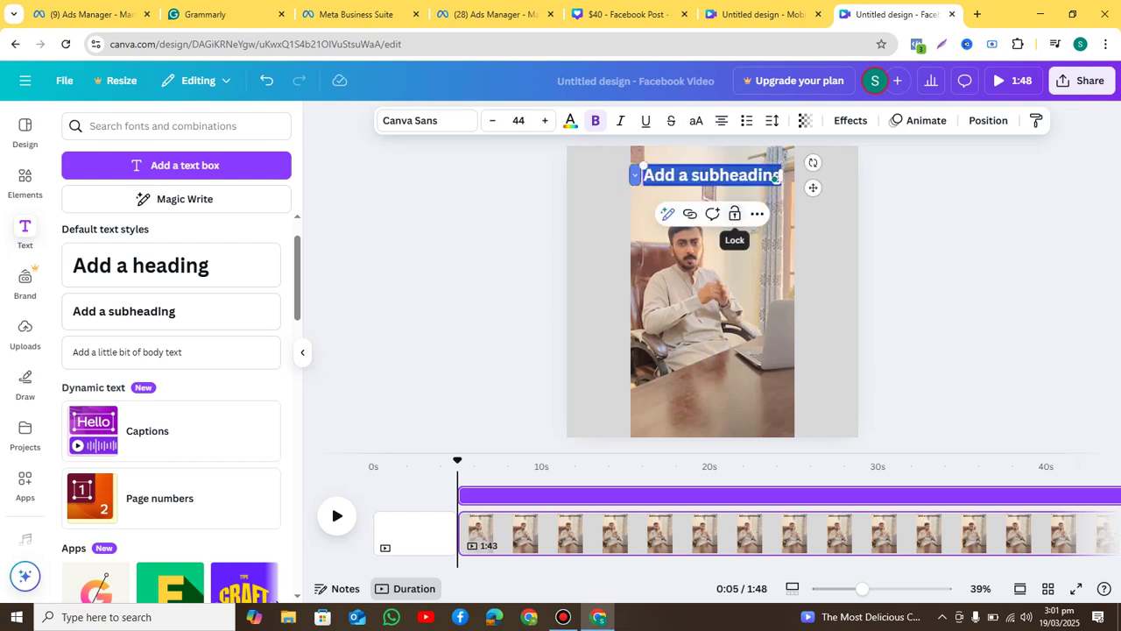
{"action": "type", "text": "Mark"}
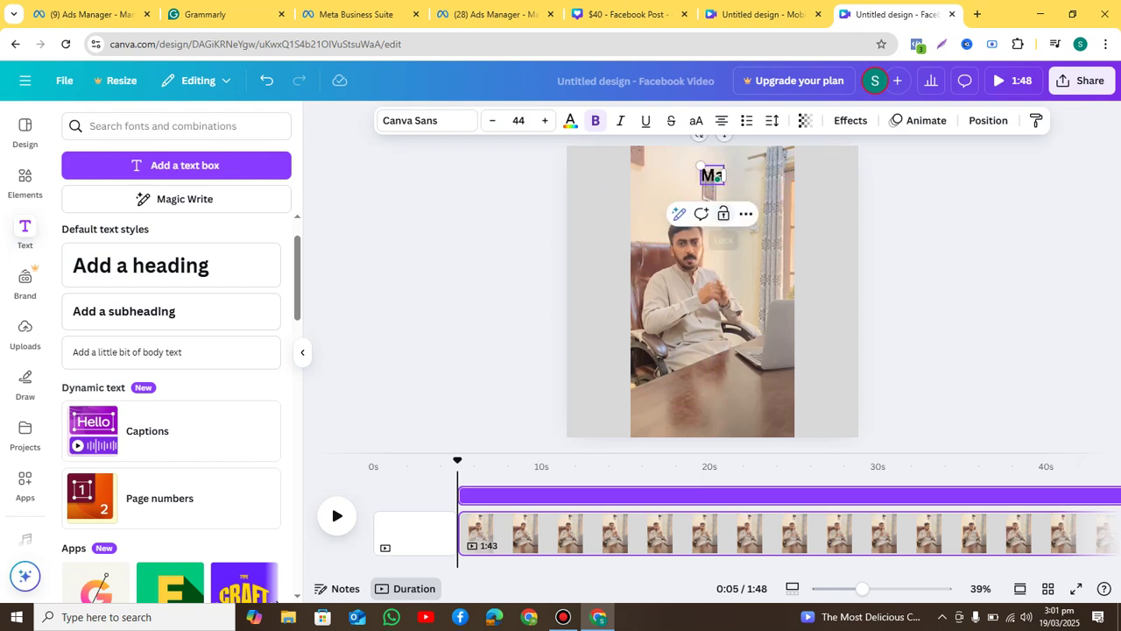
{"action": "type", "text": "eting"}
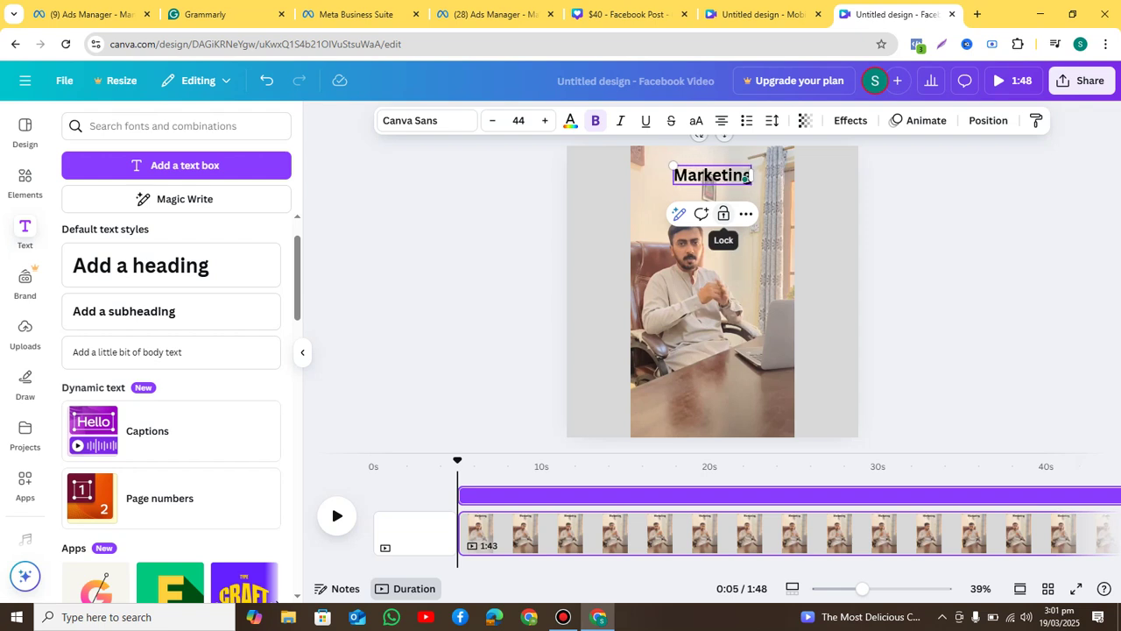
{"action": "left_click", "coordinate": [964, 351]}
Try white, light gray, coral, red and light orange as the "Marketing" text colour, and return it to black
{"action": "left_click", "coordinate": [711, 175]}
{"action": "left_click", "coordinate": [571, 120]}
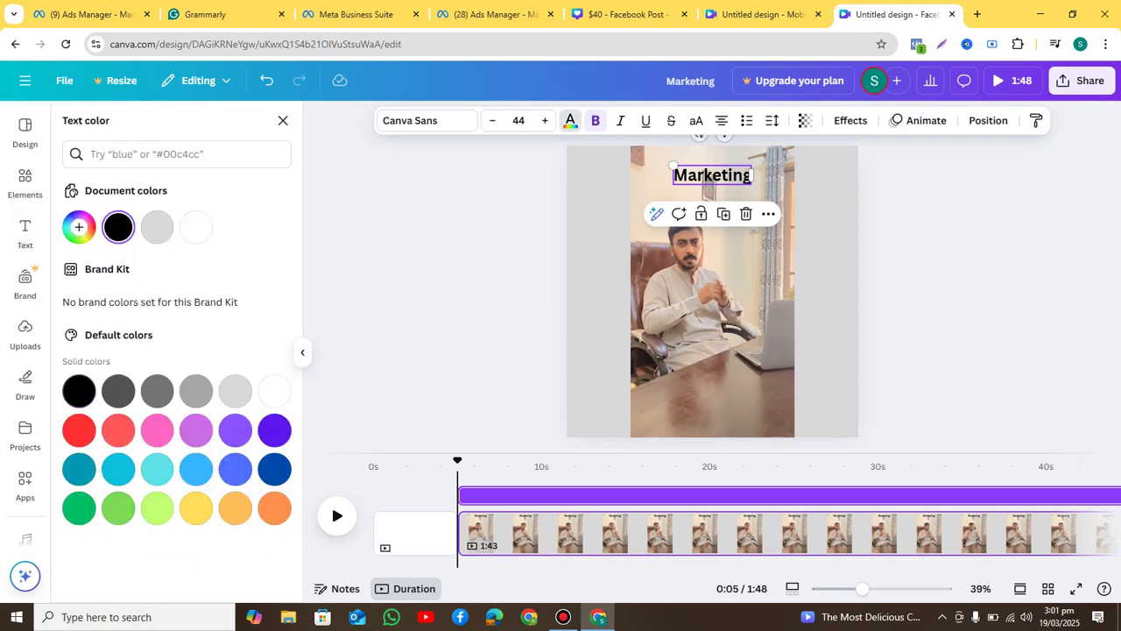
{"action": "left_click", "coordinate": [274, 391]}
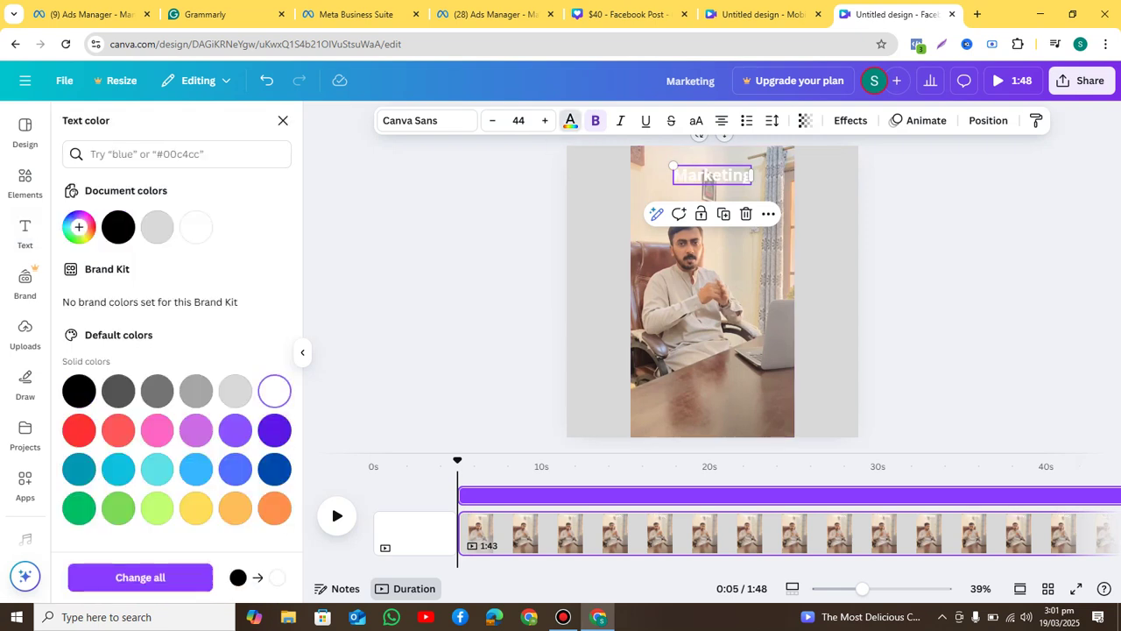
{"action": "left_click", "coordinate": [235, 391]}
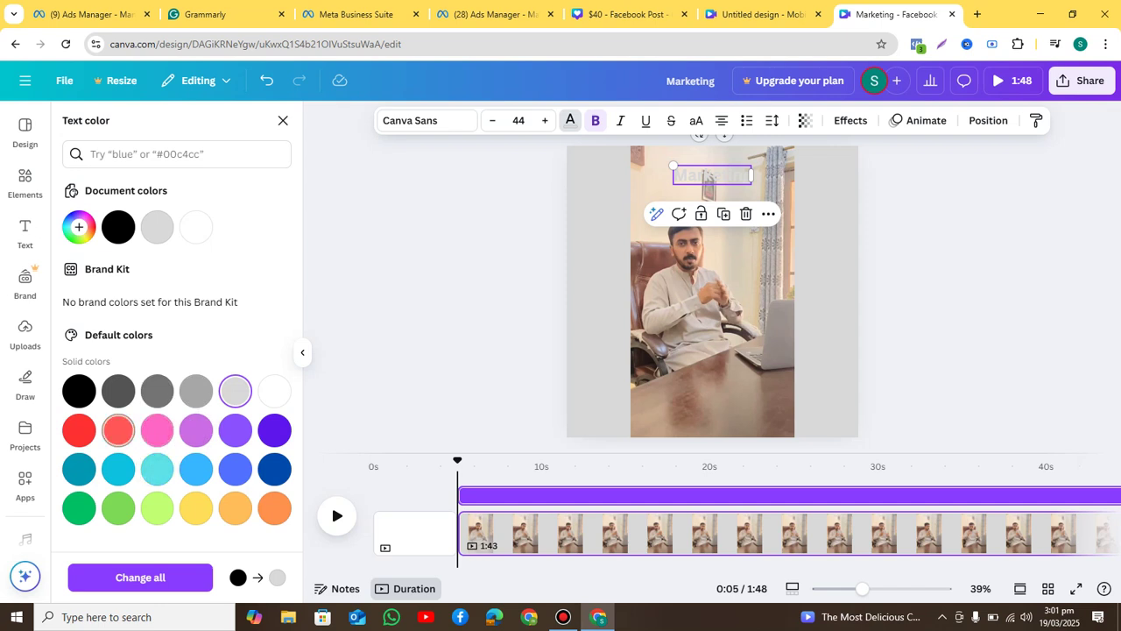
{"action": "left_click", "coordinate": [119, 430]}
{"action": "left_click", "coordinate": [79, 429]}
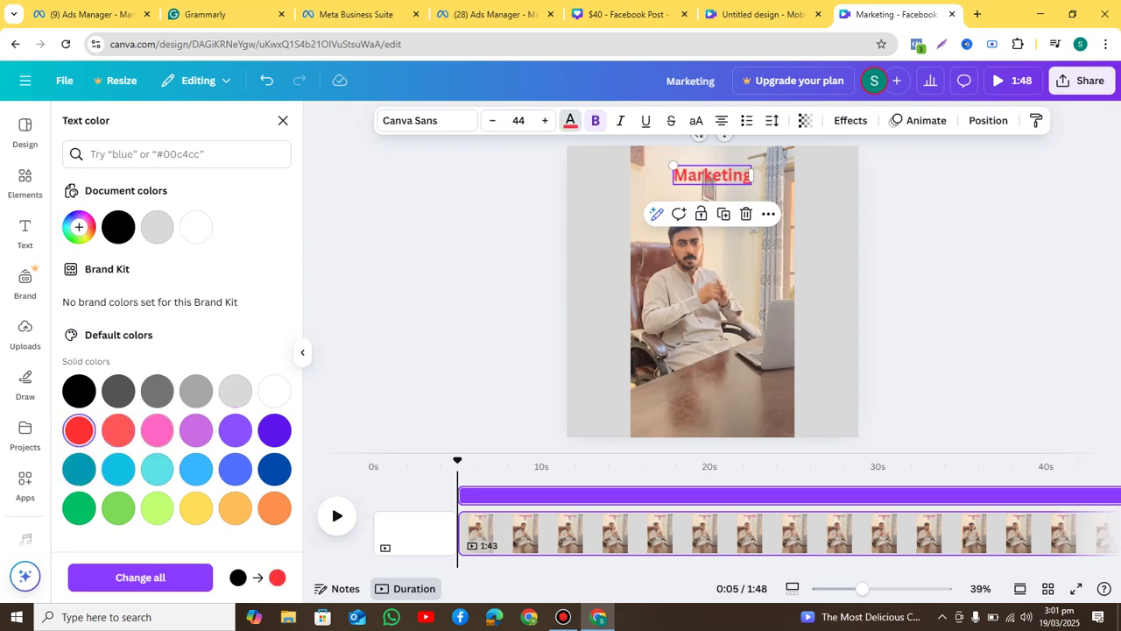
{"action": "left_click", "coordinate": [235, 508]}
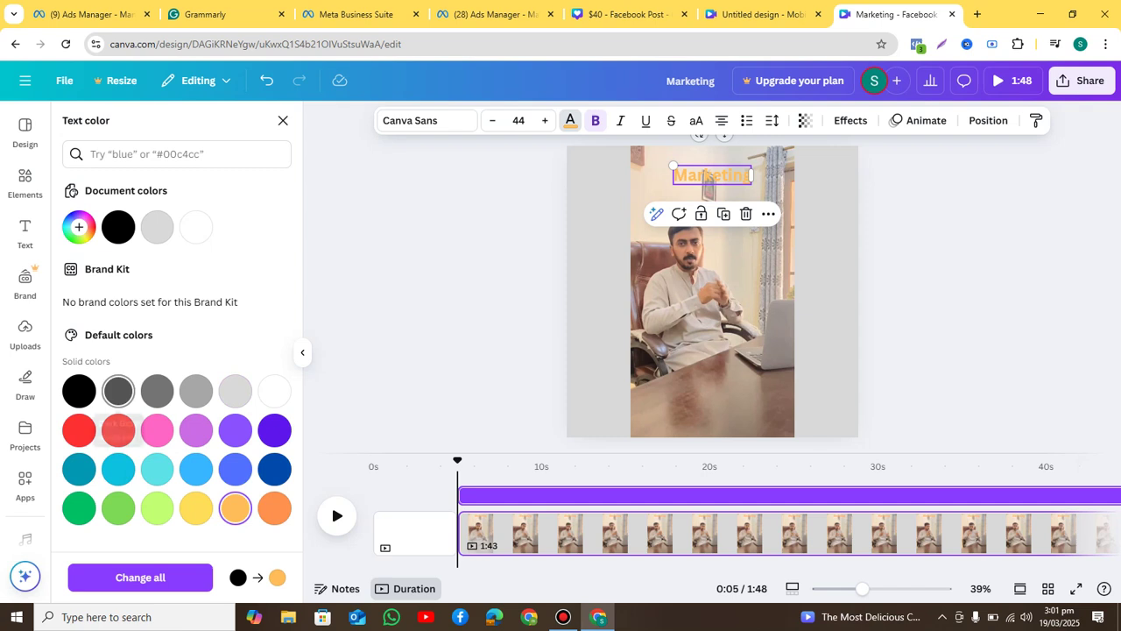
{"action": "left_click", "coordinate": [79, 391]}
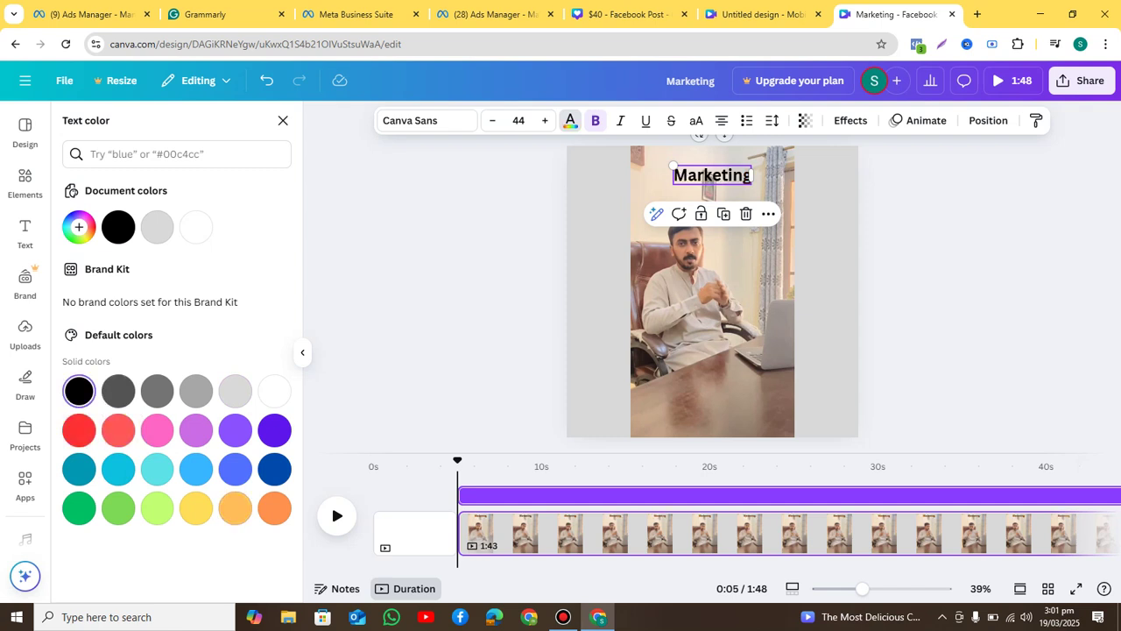
Apply the Background text effect to "Marketing" and set the effect colour to white
{"action": "left_click", "coordinate": [850, 120]}
{"action": "left_click", "coordinate": [97, 474]}
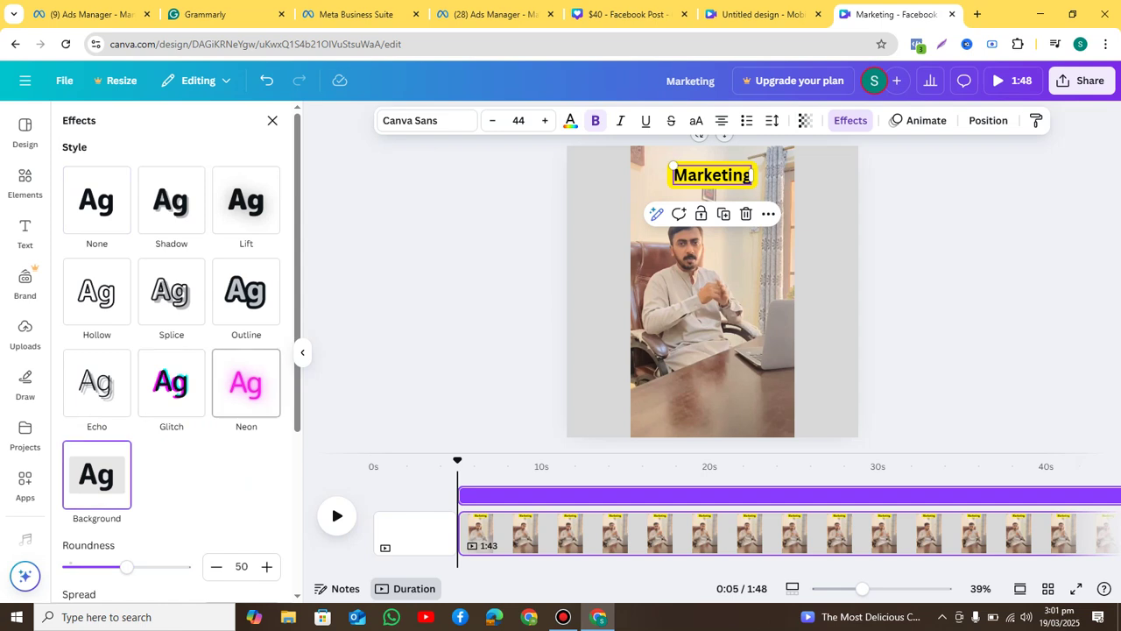
{"action": "scroll", "coordinate": [171, 350], "scroll_direction": "down", "scroll_amount": 3}
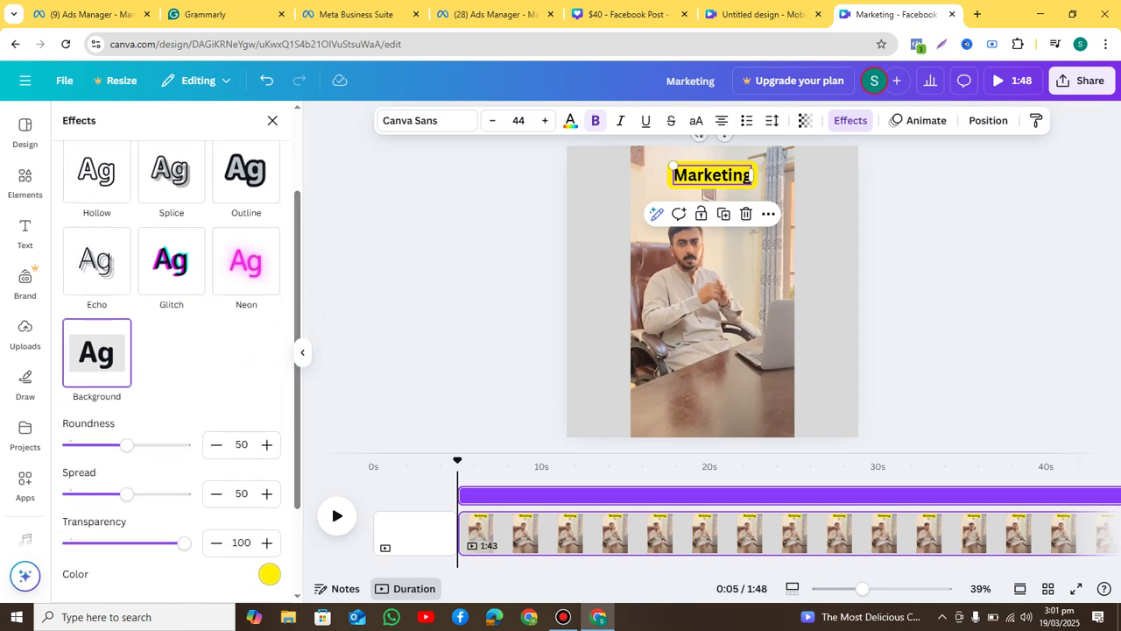
{"action": "left_click", "coordinate": [269, 573]}
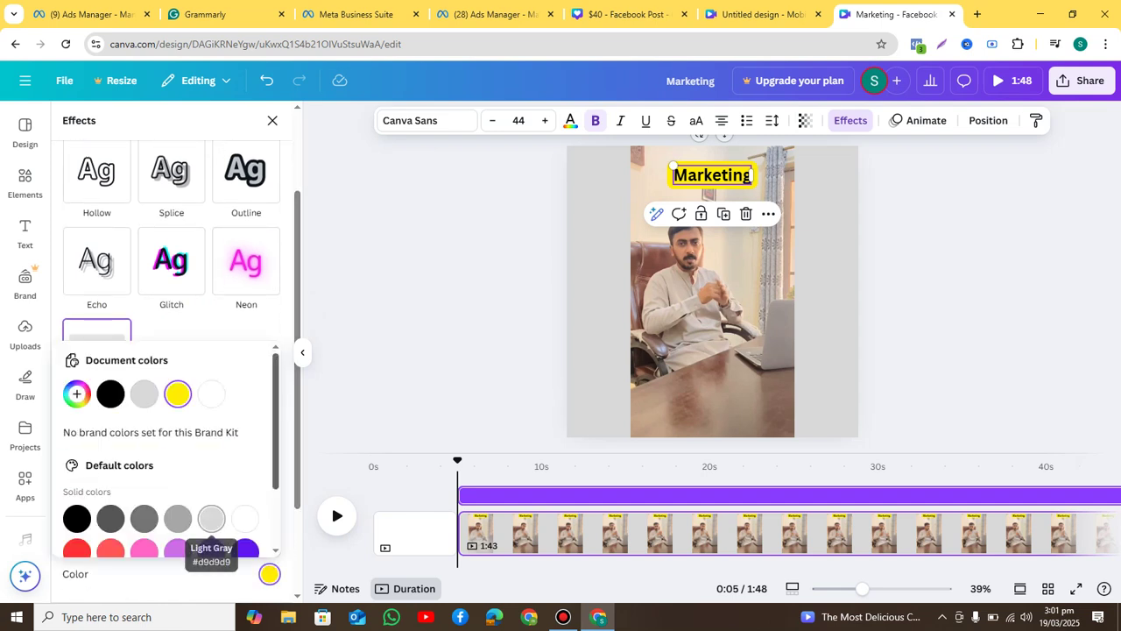
{"action": "scroll", "coordinate": [211, 526], "scroll_direction": "down", "scroll_amount": 1}
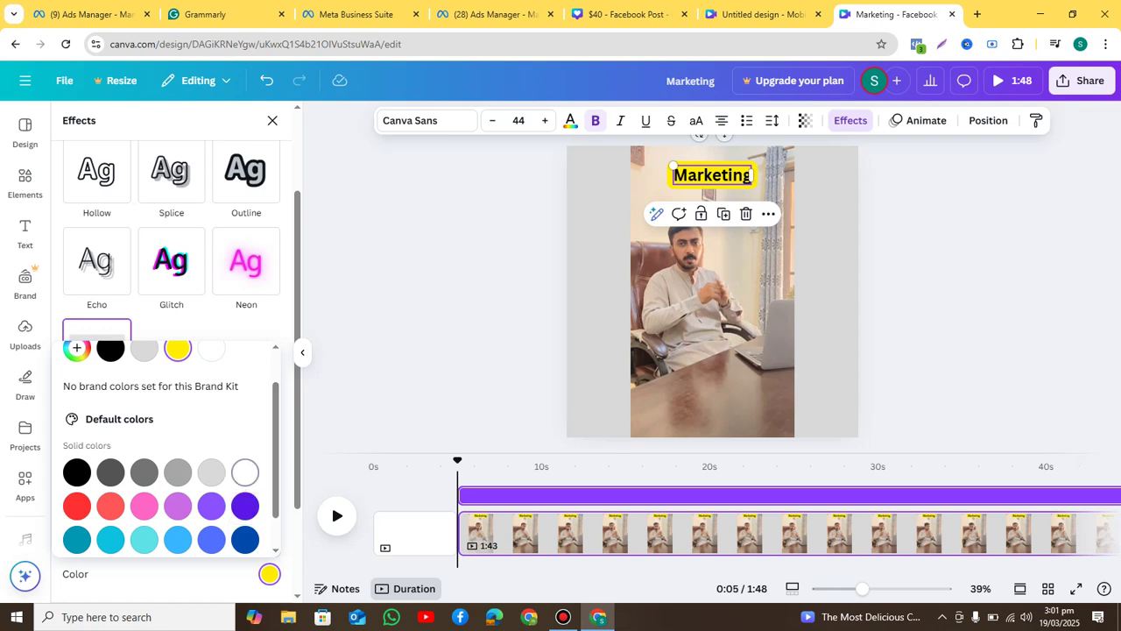
{"action": "left_click", "coordinate": [244, 472]}
{"action": "left_click", "coordinate": [946, 289]}
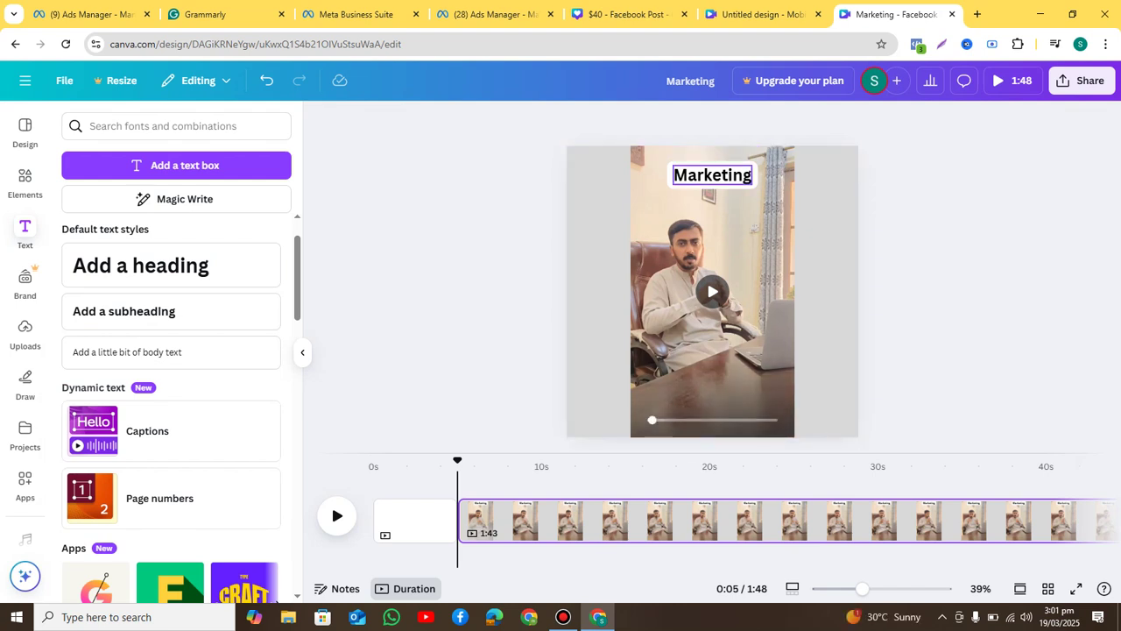
Undo the accidental shift of the video clip and lock the clip in its original position
{"action": "left_click", "coordinate": [712, 263]}
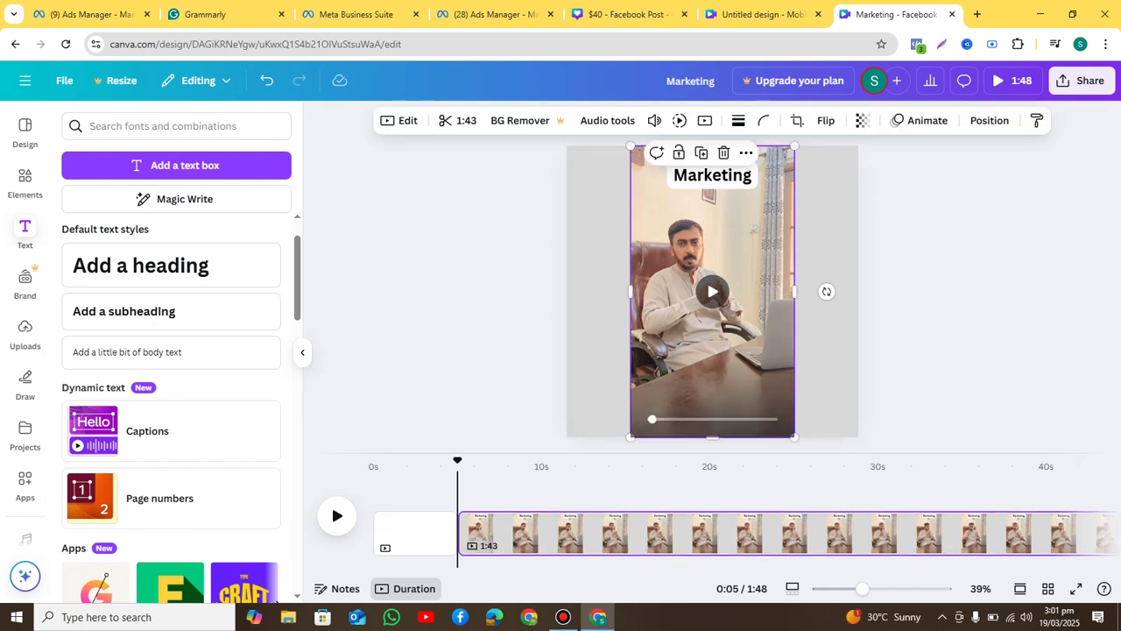
{"action": "left_click_drag", "start_coordinate": [712, 263], "coordinate": [693, 270]}
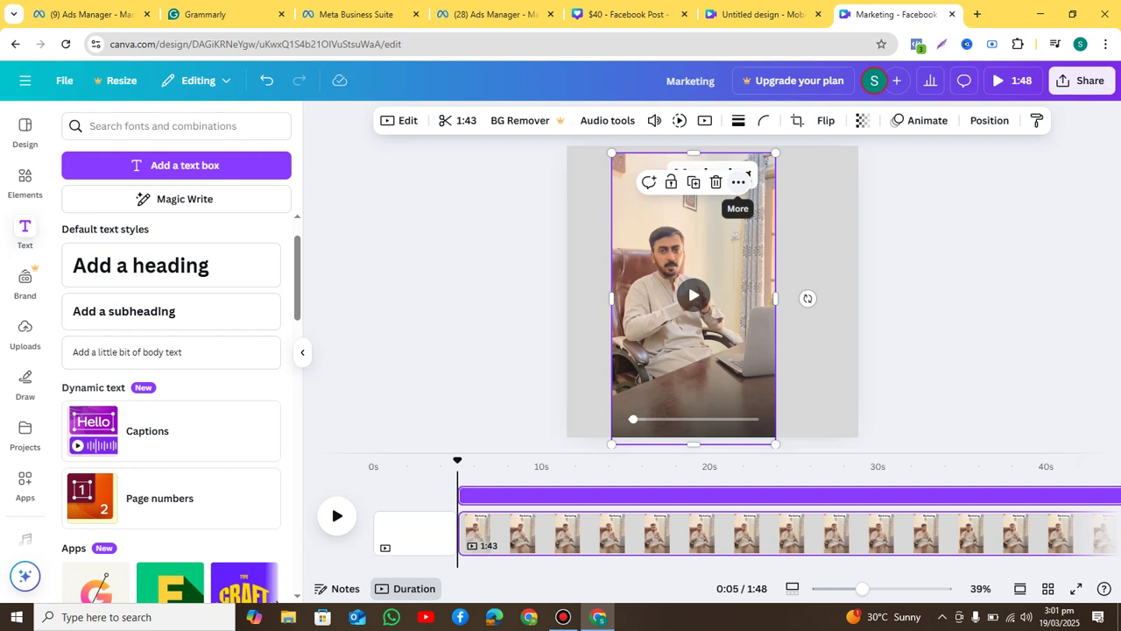
{"action": "key", "text": "ctrl+z"}
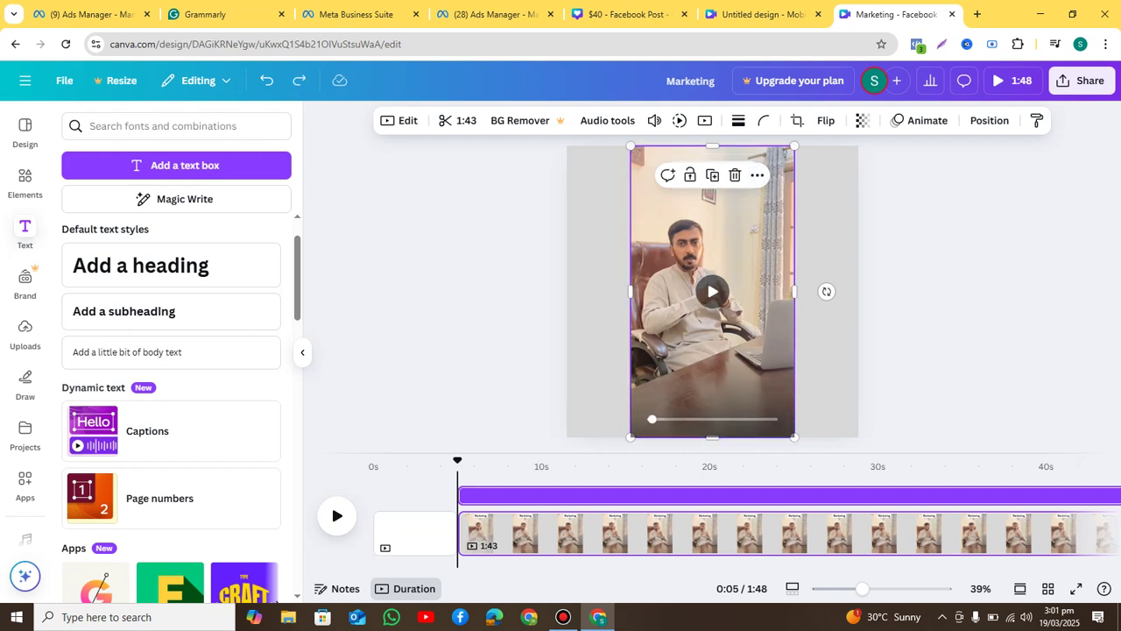
{"action": "left_click", "coordinate": [689, 175]}
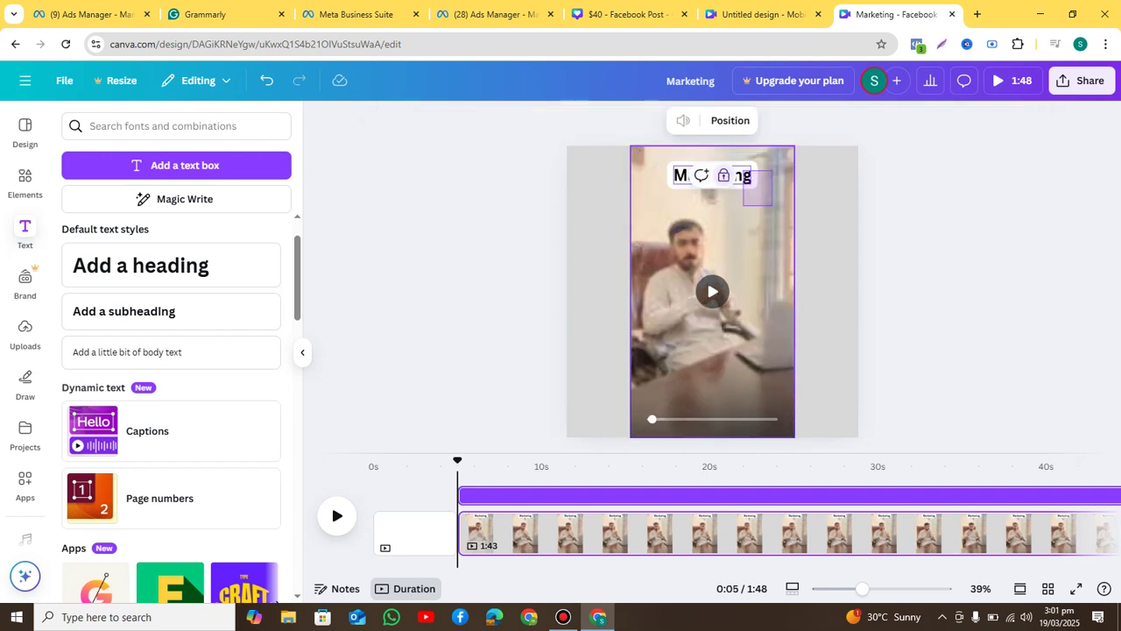
Move the "Marketing" label down to the lower part of the video, keeping it horizontally centred
{"action": "left_click", "coordinate": [742, 176]}
{"action": "left_click_drag", "start_coordinate": [743, 176], "coordinate": [743, 399]}
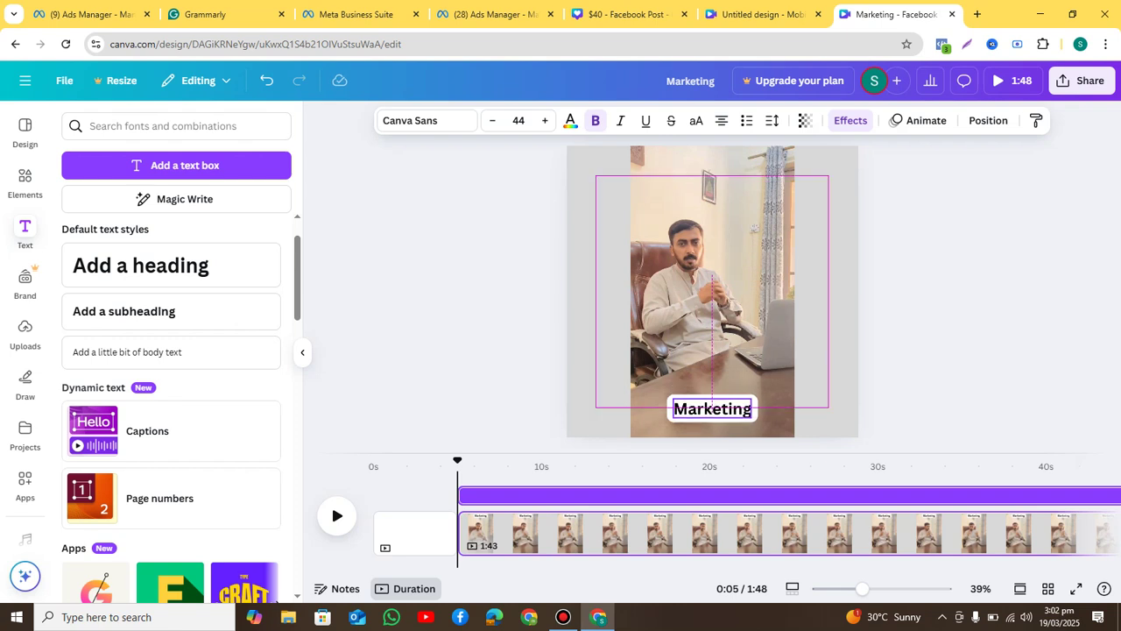
{"action": "key", "text": "Escape"}
{"action": "key", "text": "Escape"}
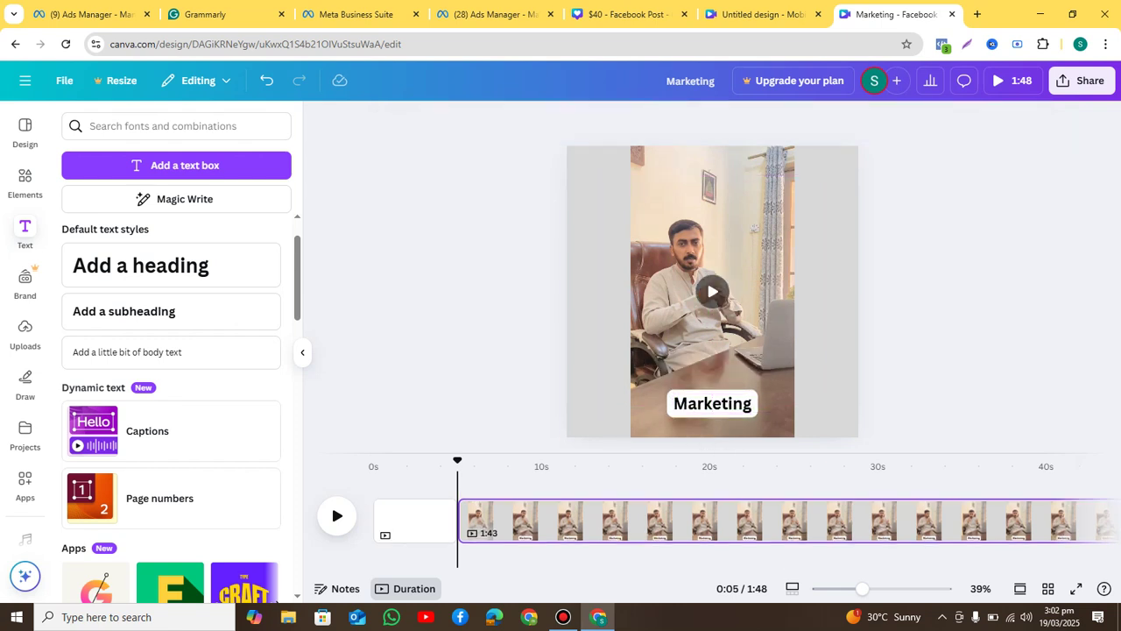
Shorten the "Marketing" label's timing so it shows only for about the first 3 seconds of the clip
{"action": "left_click", "coordinate": [712, 403]}
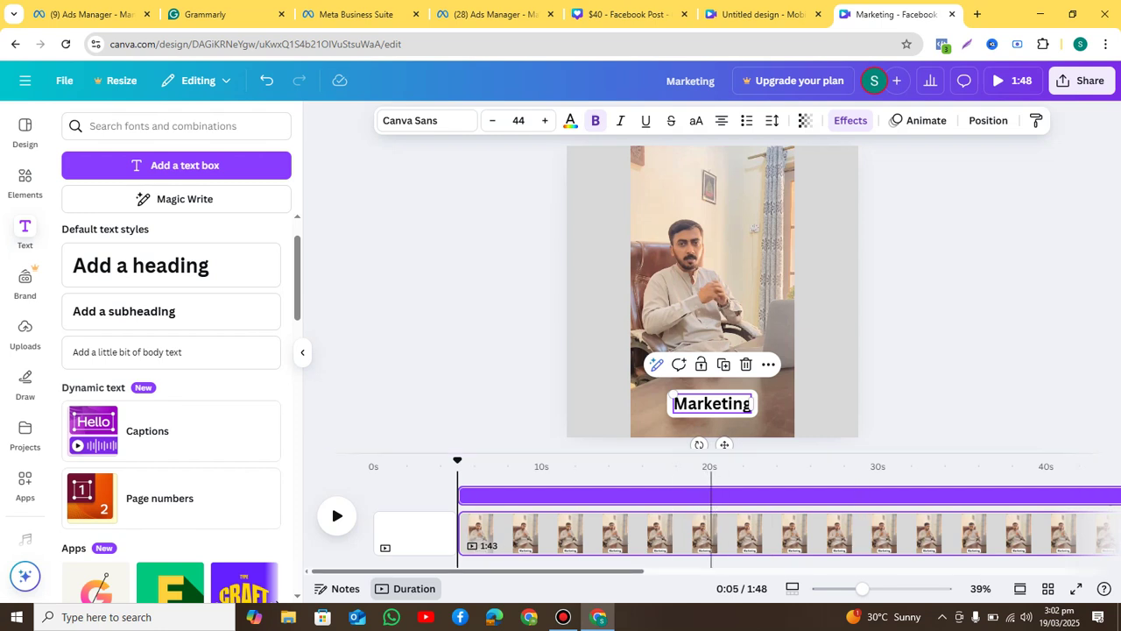
{"action": "left_click_drag", "start_coordinate": [600, 572], "coordinate": [874, 571]}
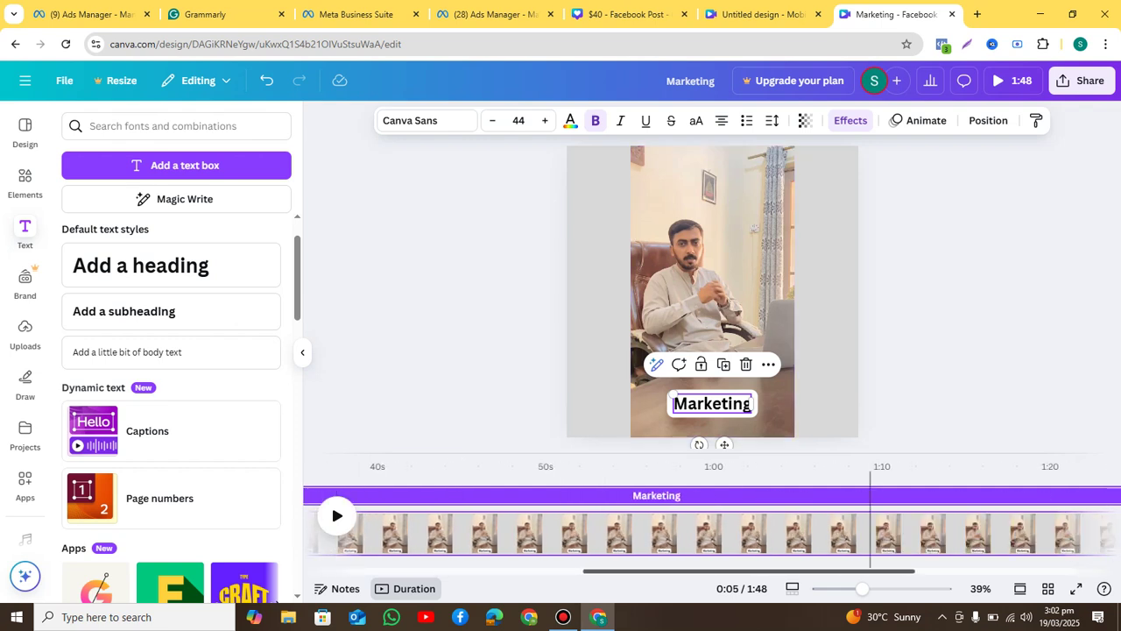
{"action": "left_click", "coordinate": [842, 532]}
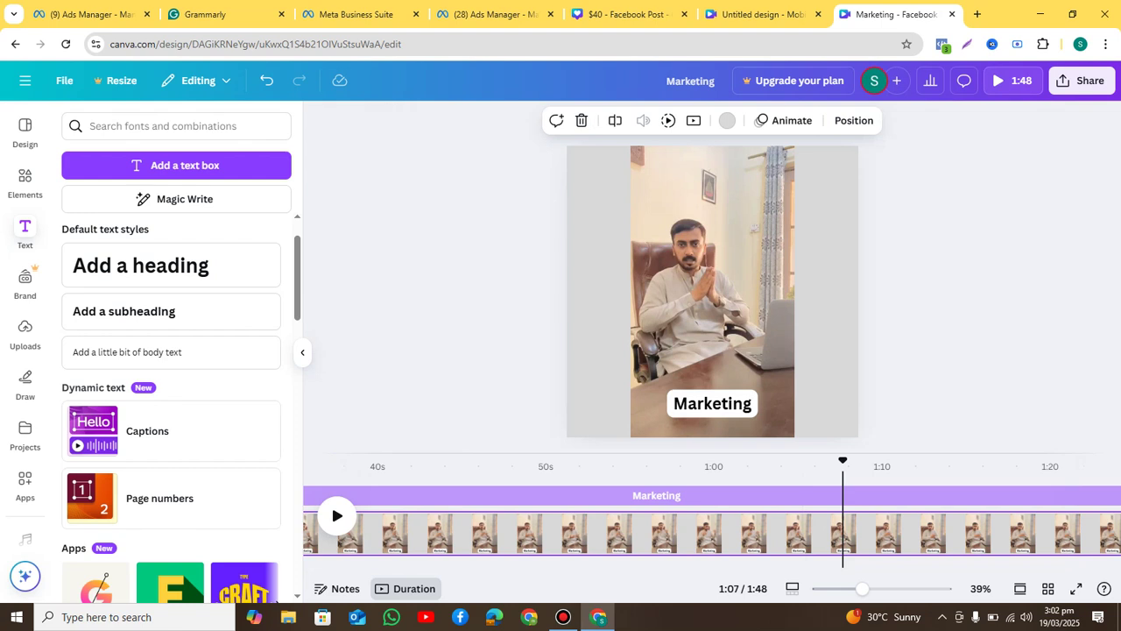
{"action": "left_click", "coordinate": [978, 533]}
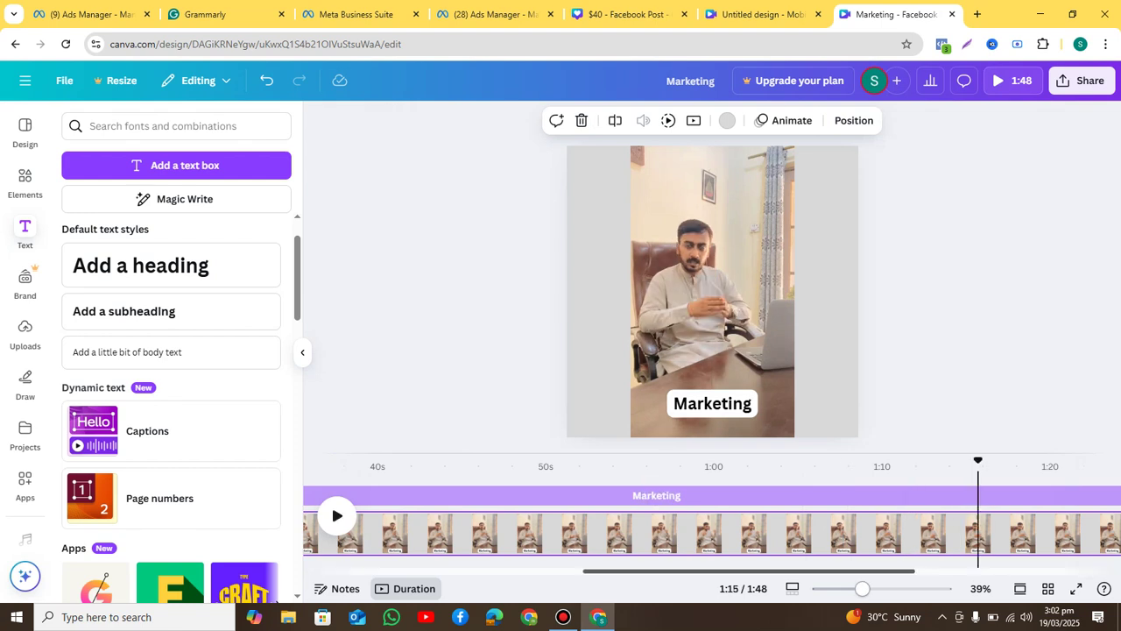
{"action": "scroll", "coordinate": [711, 533], "scroll_direction": "right", "scroll_amount": 5}
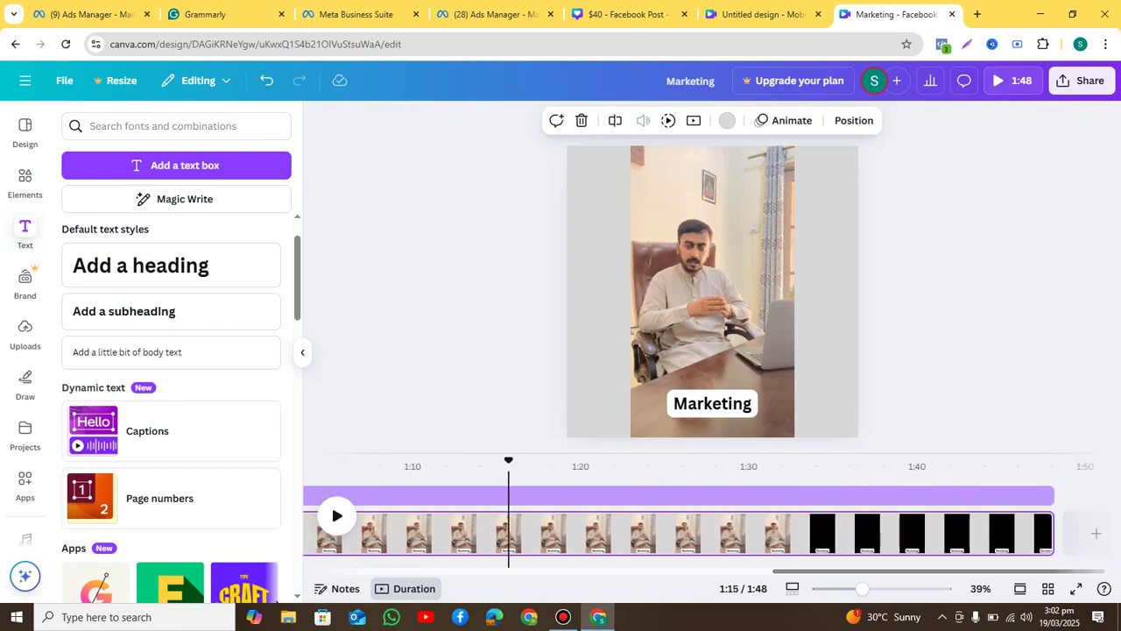
{"action": "left_click_drag", "start_coordinate": [1048, 495], "coordinate": [507, 495]}
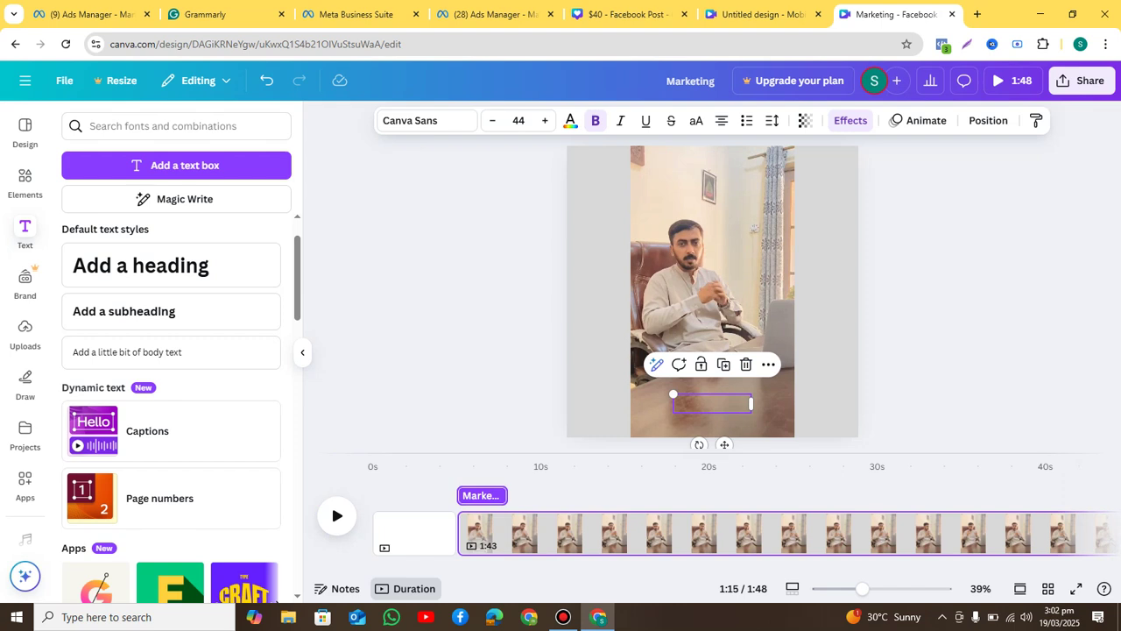
Play the video from just before the "Marketing" label to just past its end to check its timing
{"action": "left_click", "coordinate": [467, 473]}
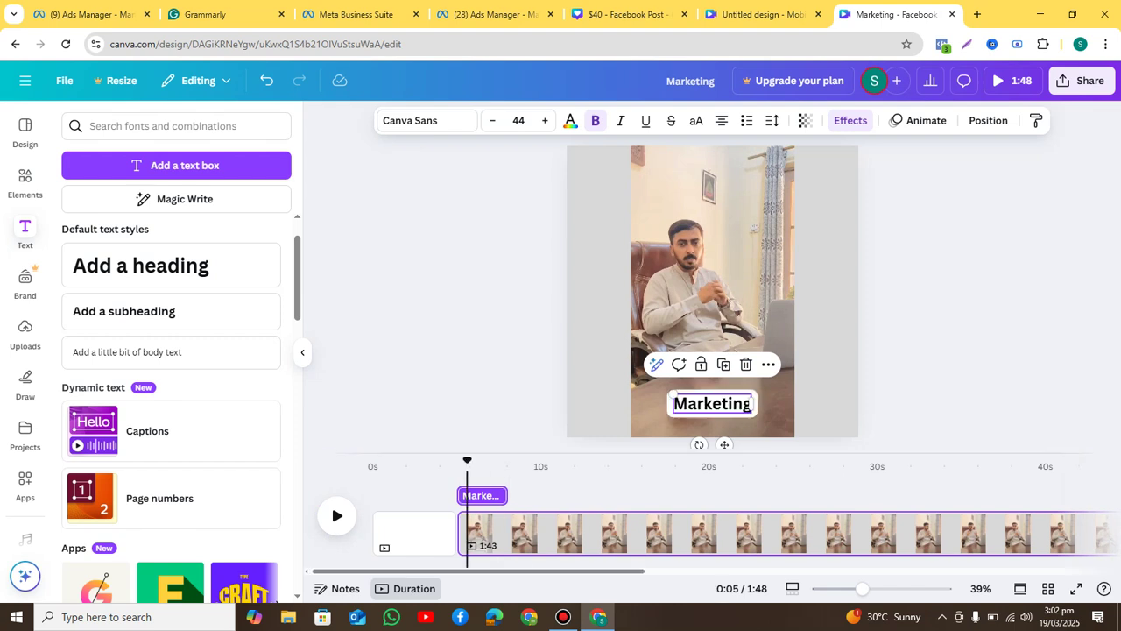
{"action": "left_click", "coordinate": [448, 473]}
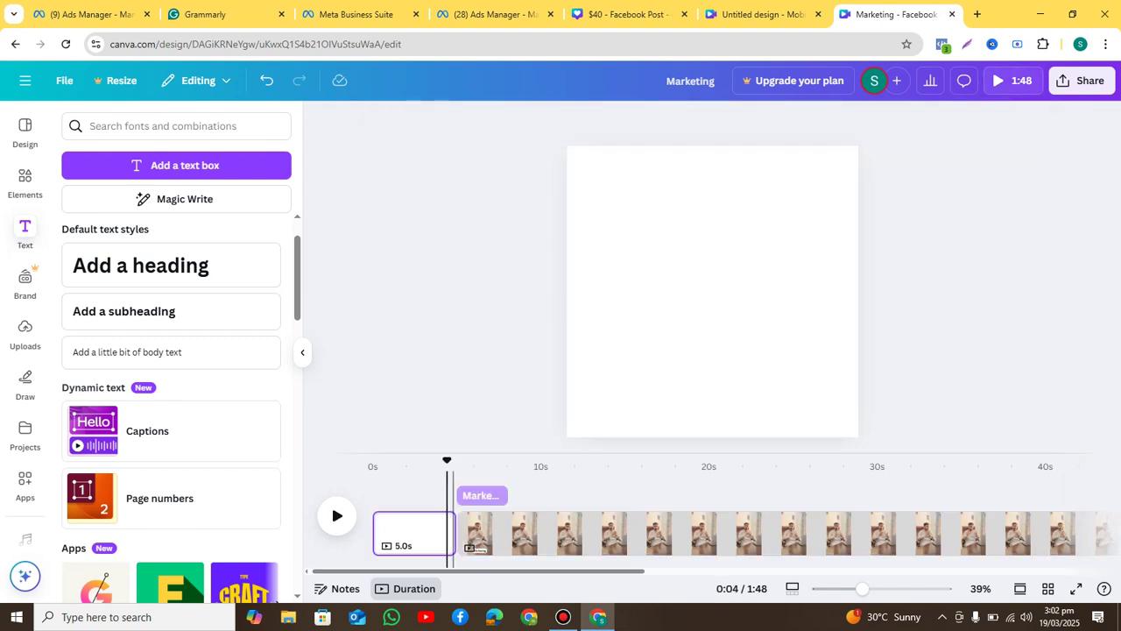
{"action": "left_click", "coordinate": [336, 515]}
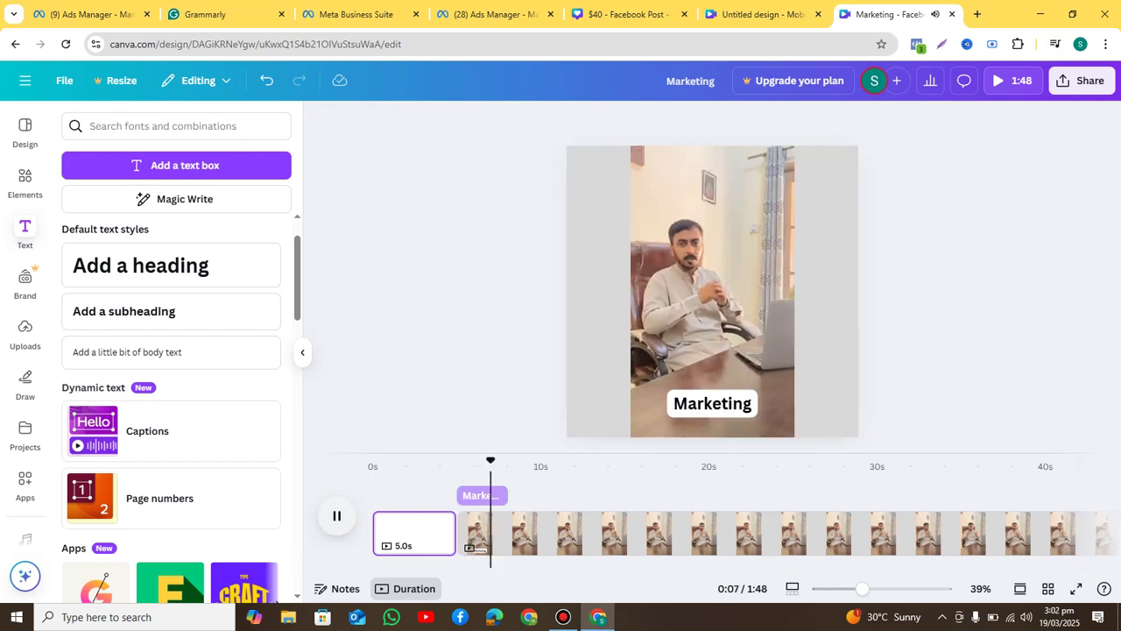
{"action": "left_click", "coordinate": [336, 515]}
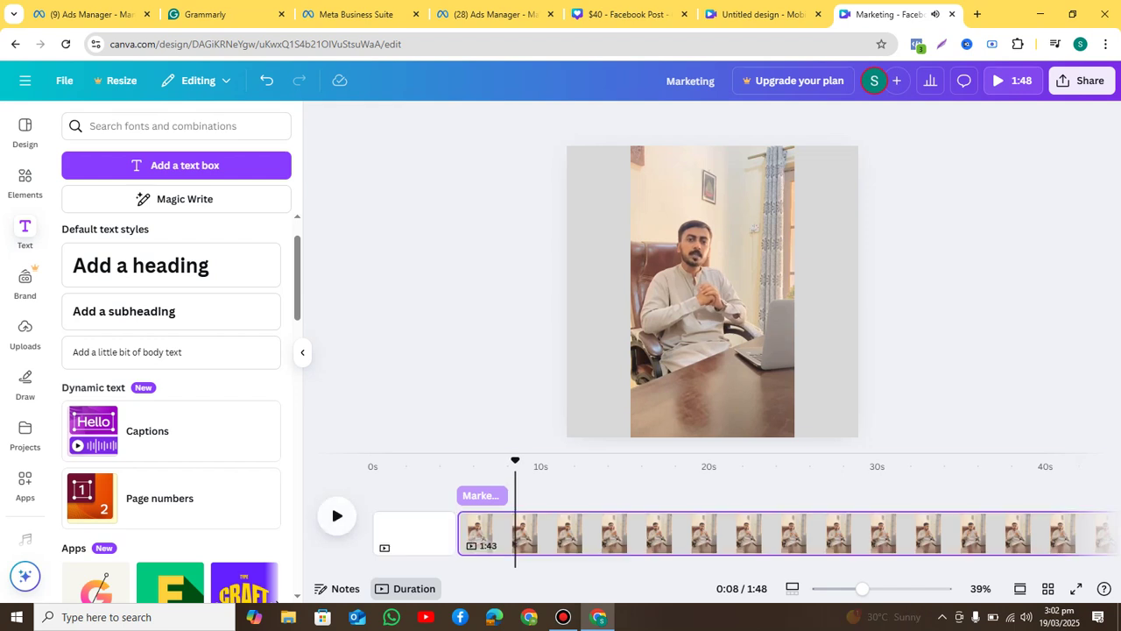
Apply the Burst text animation to the "Marketing" label for both enter and exit
{"action": "left_click", "coordinate": [493, 495]}
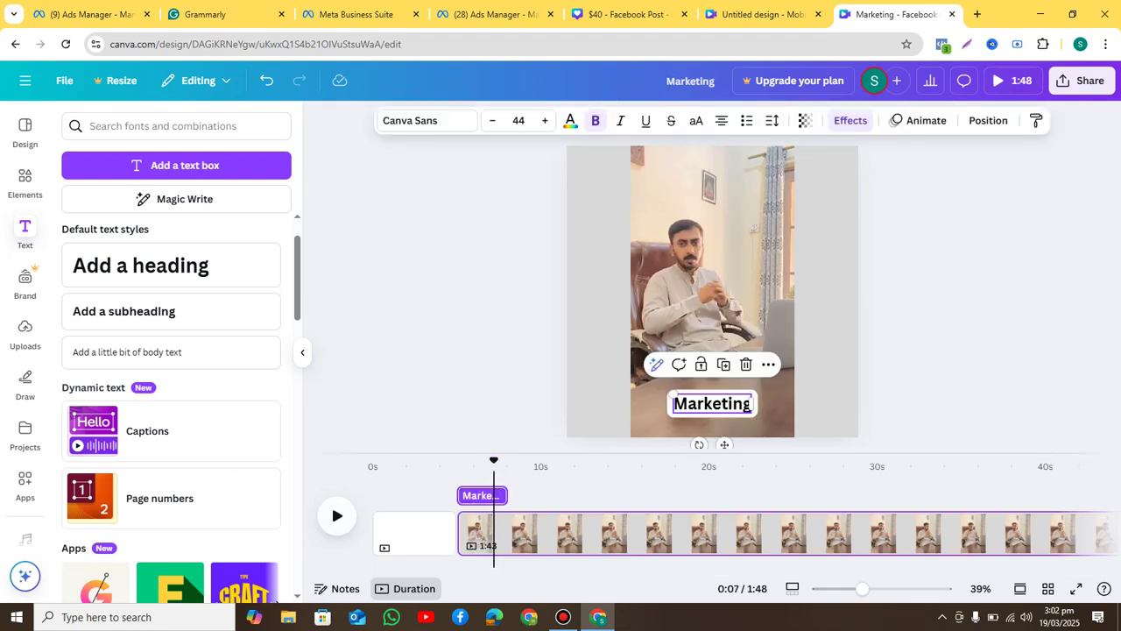
{"action": "left_click", "coordinate": [918, 121]}
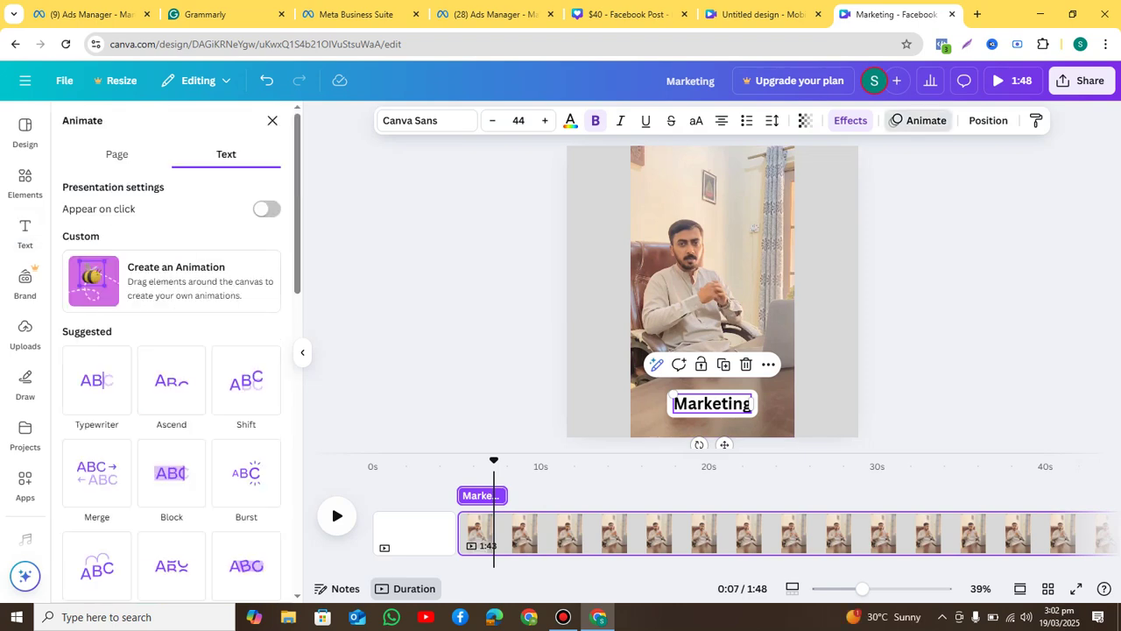
{"action": "scroll", "coordinate": [297, 219], "scroll_direction": "down", "scroll_amount": 3}
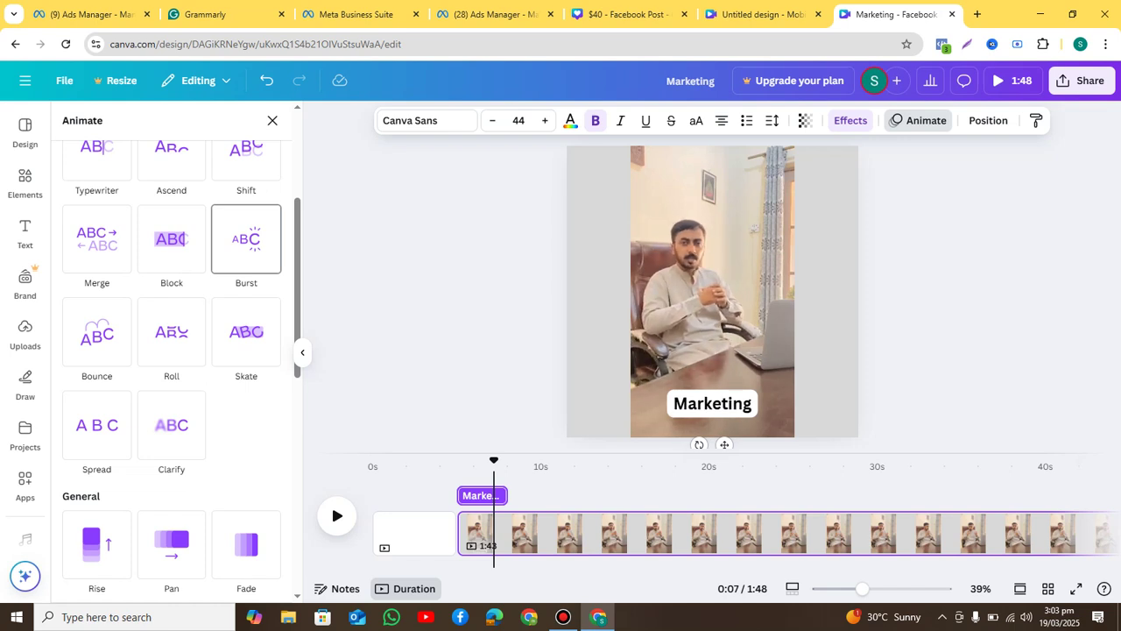
{"action": "left_click", "coordinate": [246, 238]}
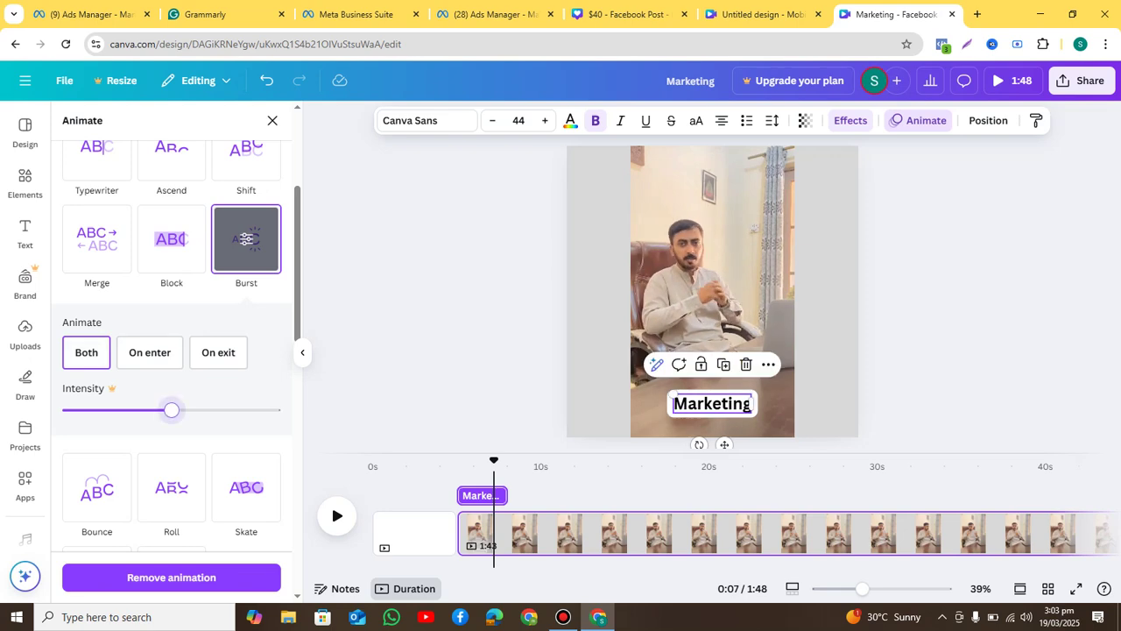
{"action": "left_click", "coordinate": [172, 409]}
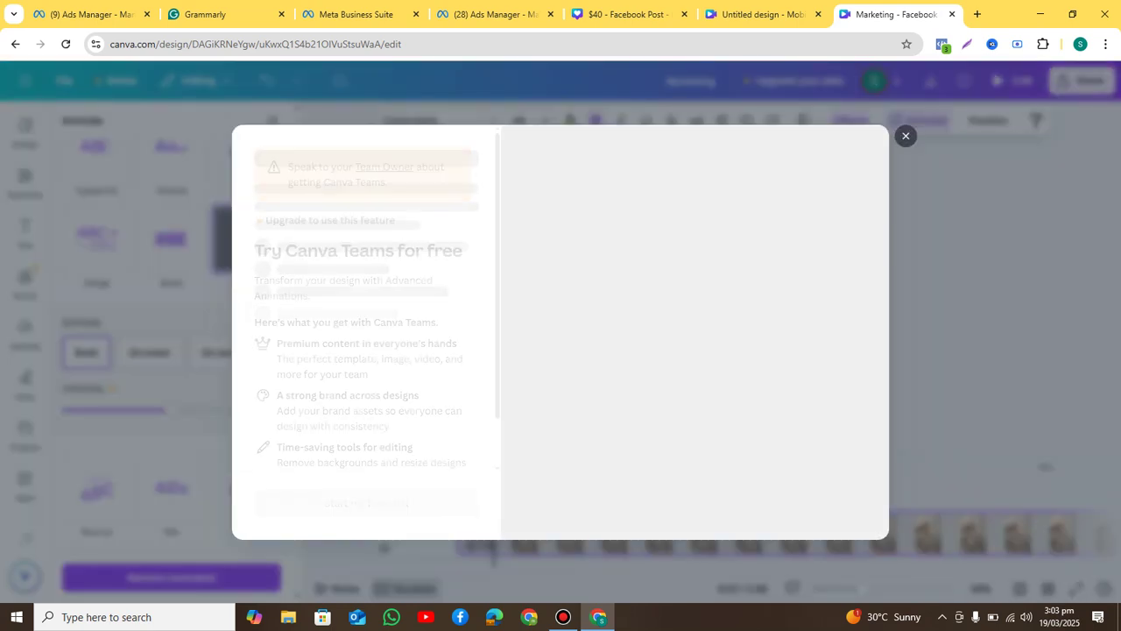
{"action": "key", "text": "Escape"}
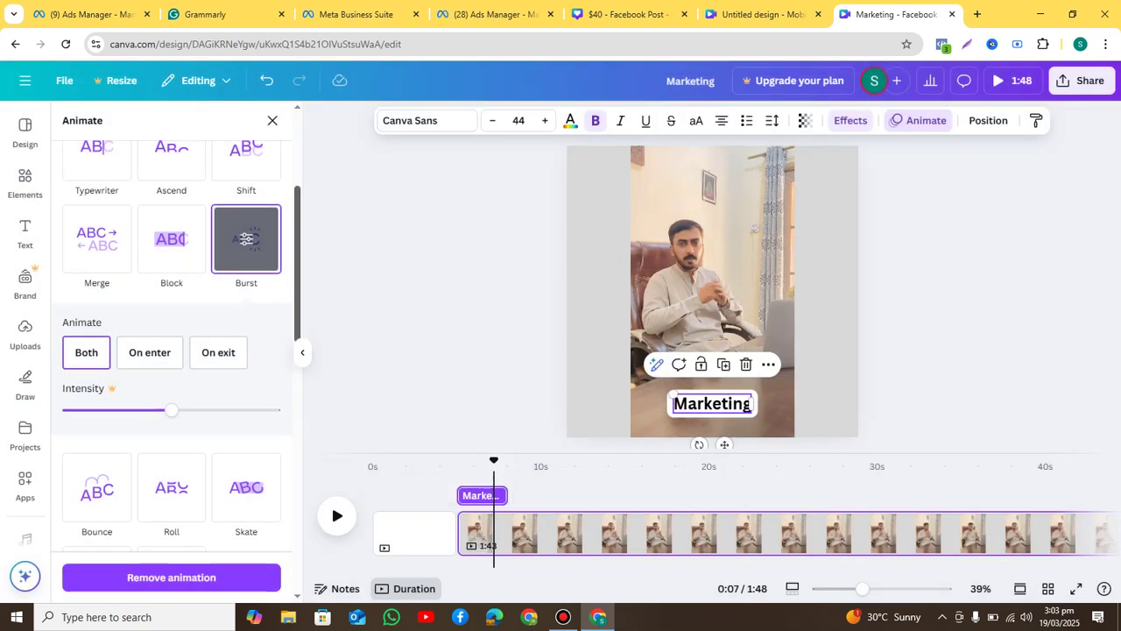
{"action": "left_click", "coordinate": [272, 120]}
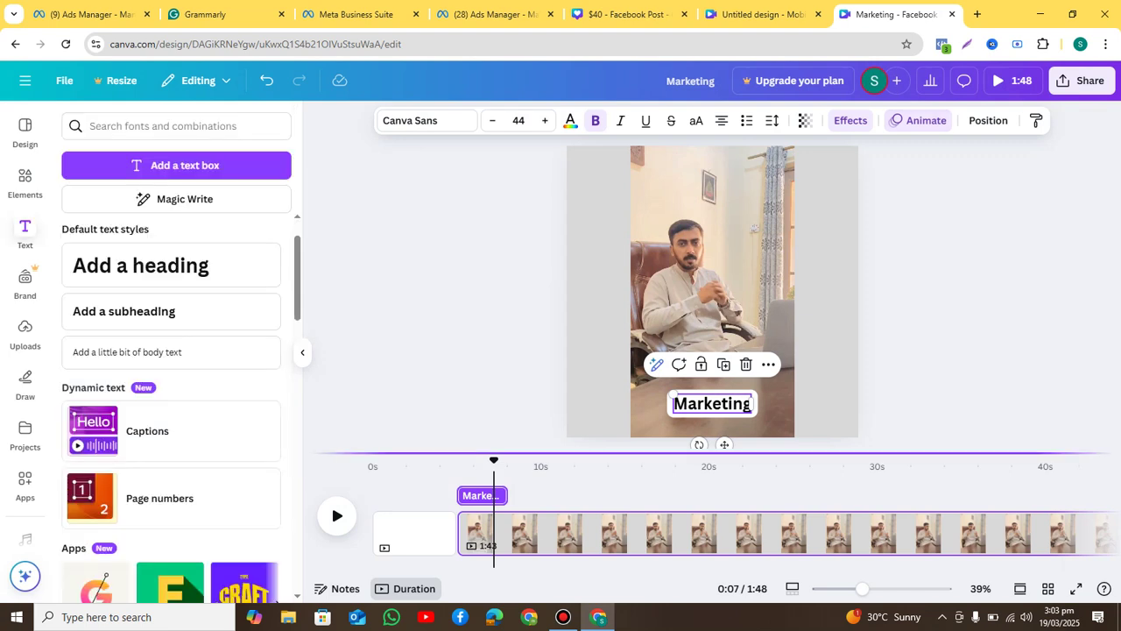
Play the video from the label's start to review the Burst animation, pausing at about 0:16
{"action": "left_click_drag", "start_coordinate": [494, 461], "coordinate": [457, 460]}
{"action": "left_click", "coordinate": [331, 502]}
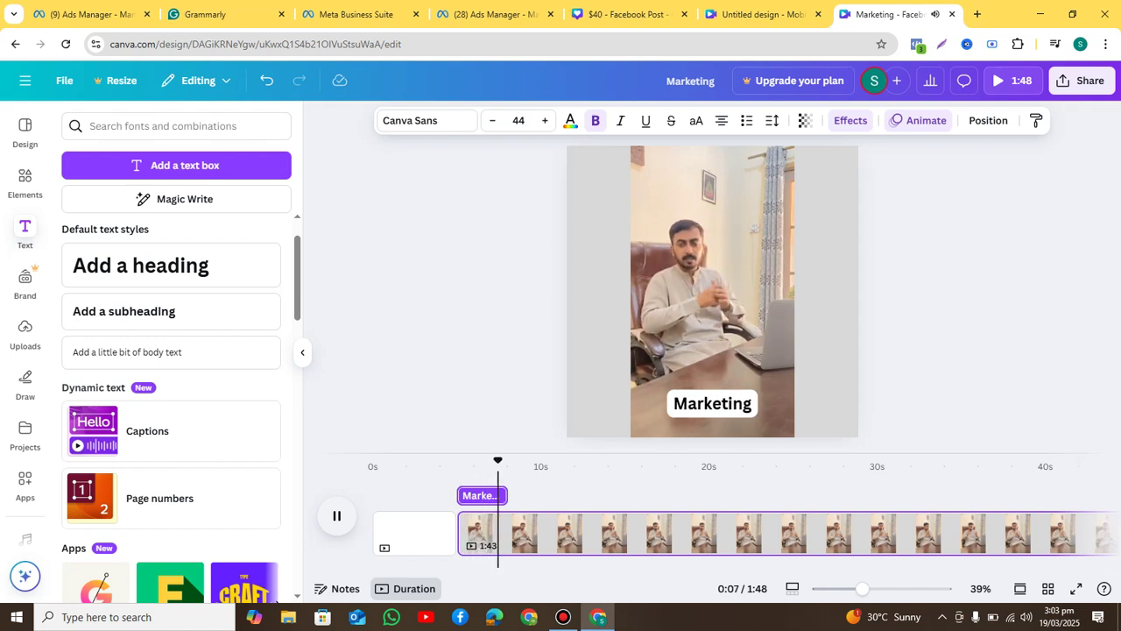
{"action": "key", "text": "space"}
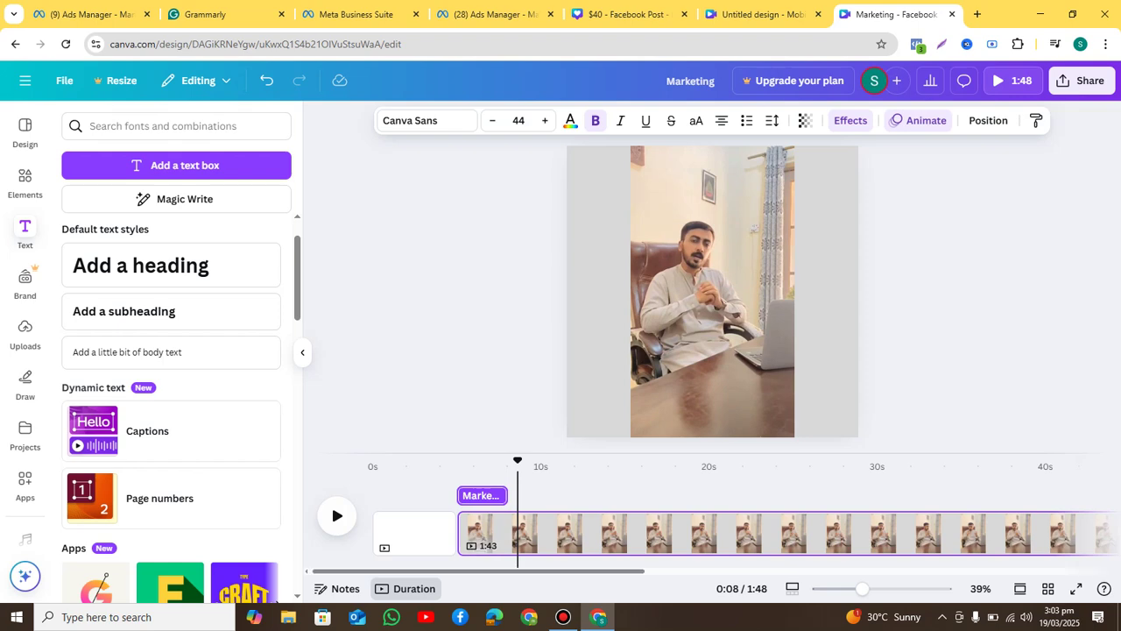
{"action": "key", "text": "space"}
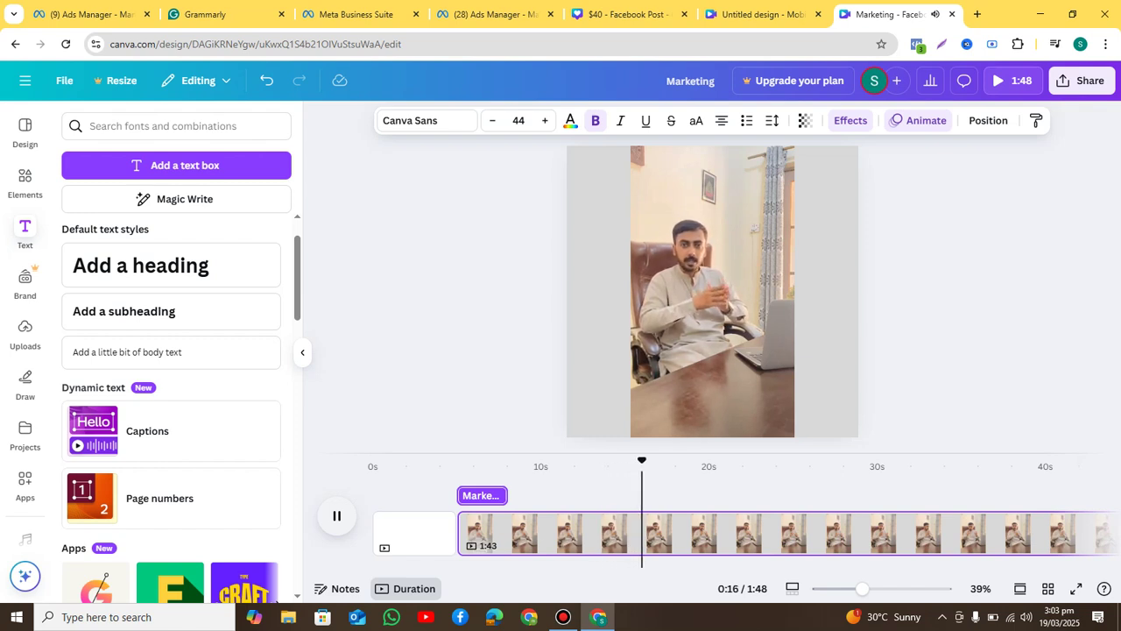
{"action": "key", "text": "space"}
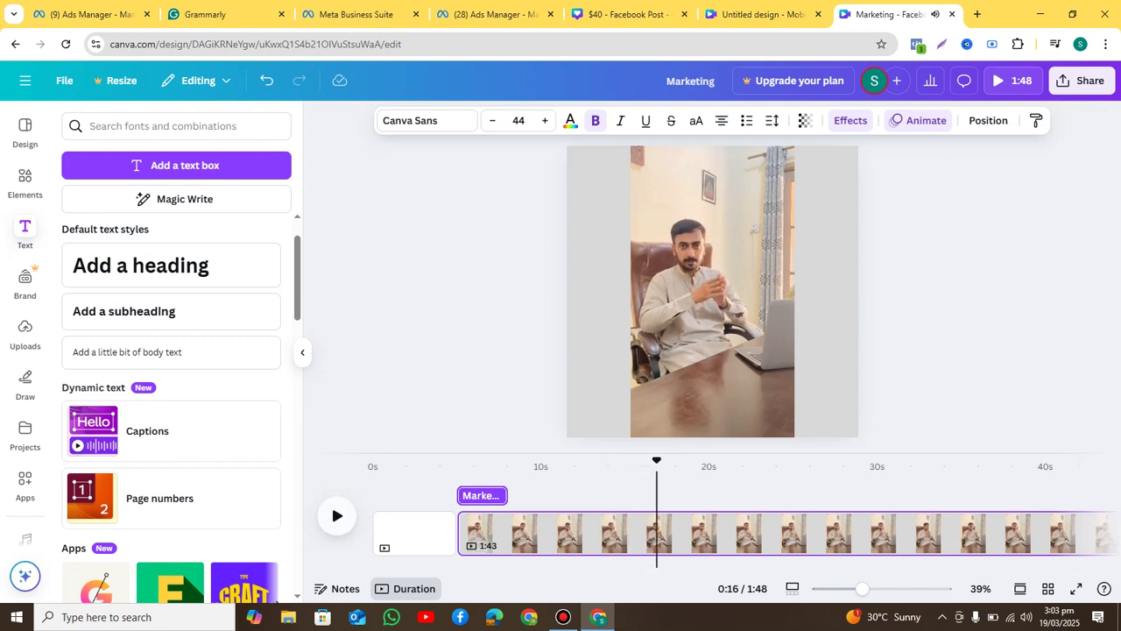
Add a subheading reading "Social Media Marketing" over the video and narrow its box so it wraps onto two lines
{"action": "left_click", "coordinate": [123, 311]}
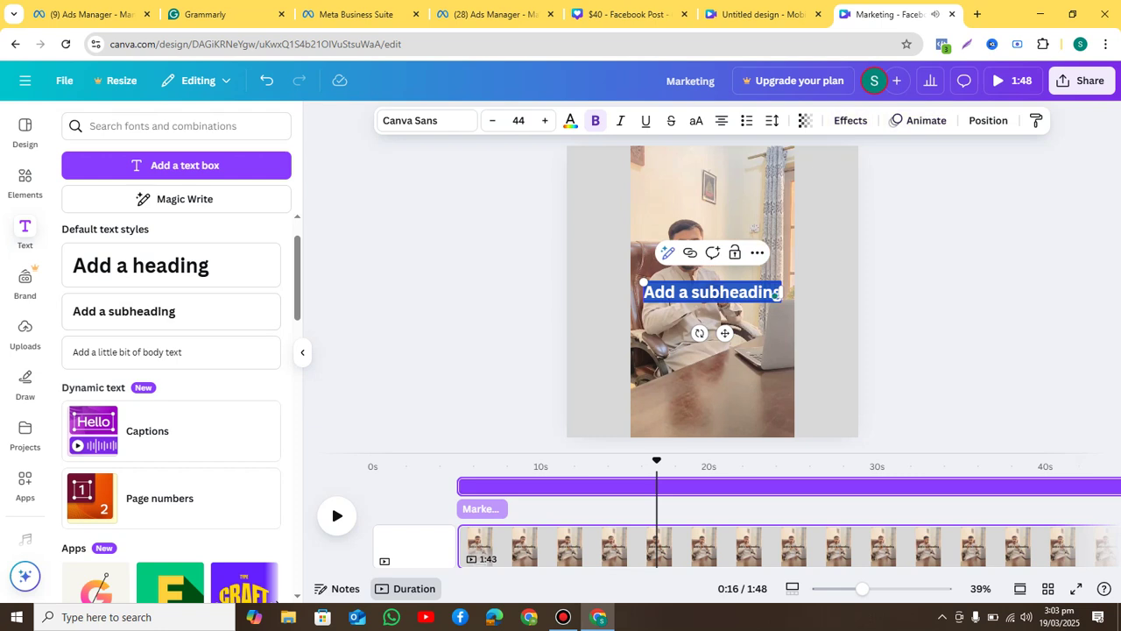
{"action": "key", "text": "BackSpace"}
{"action": "type", "text": "Social ma"}
{"action": "key", "text": "BackSpace"}
{"action": "key", "text": "BackSpace"}
{"action": "type", "text": "Media Marketing"}
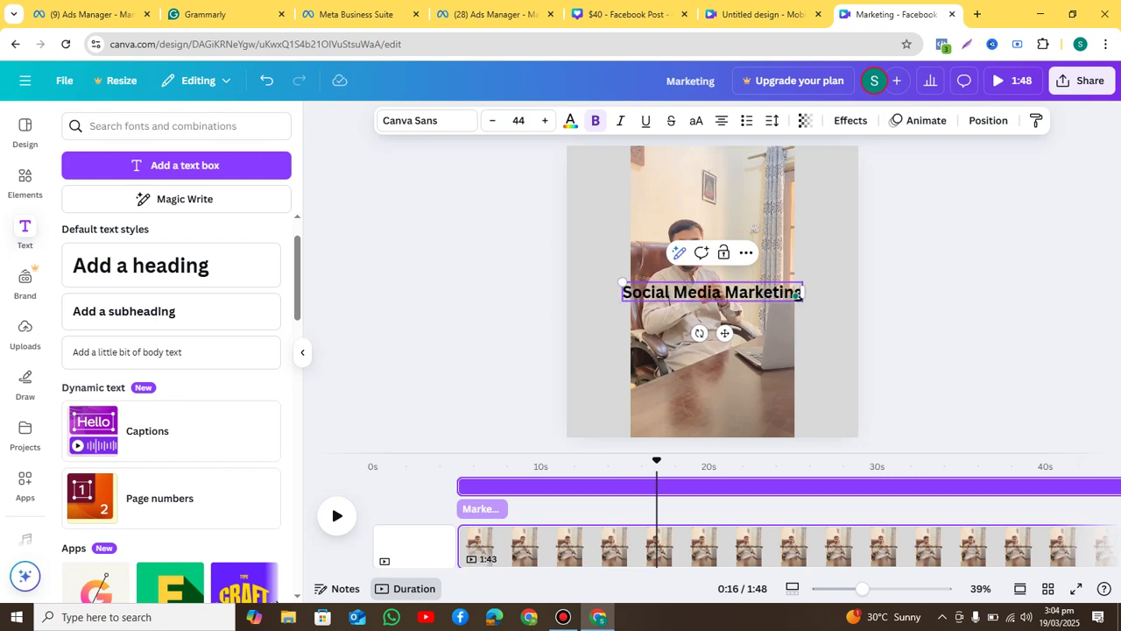
{"action": "left_click_drag", "start_coordinate": [798, 295], "coordinate": [765, 317]}
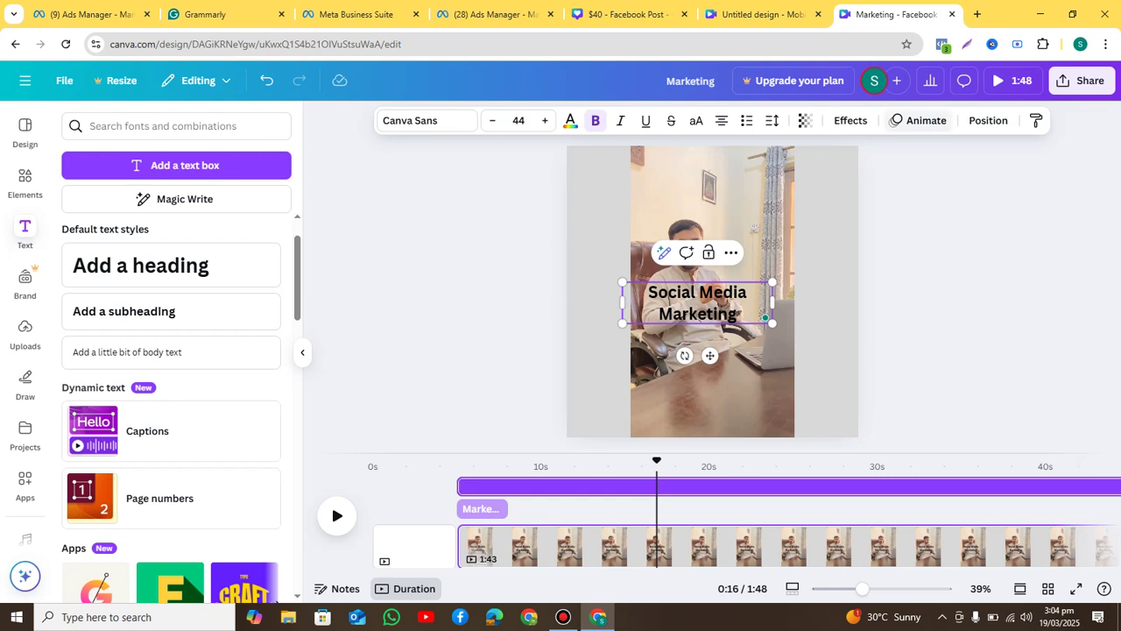
Apply the Background text effect to "Social Media Marketing" with its default yellow colour and roundness 50
{"action": "left_click", "coordinate": [920, 120]}
{"action": "left_click_drag", "start_coordinate": [317, 327], "coordinate": [889, 188]}
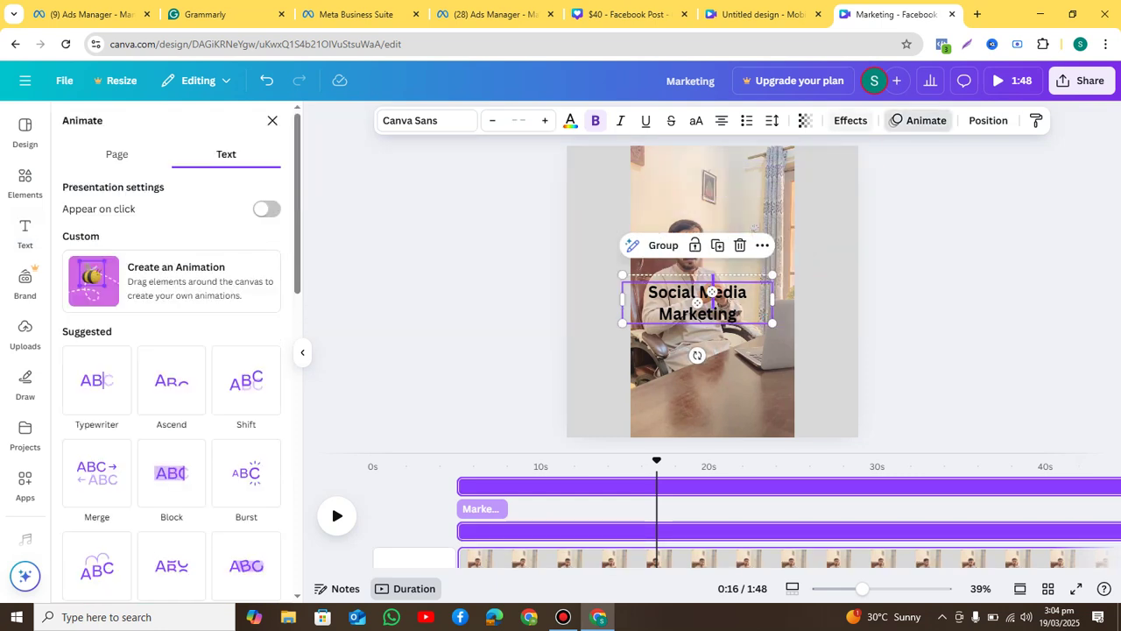
{"action": "left_click", "coordinate": [851, 121]}
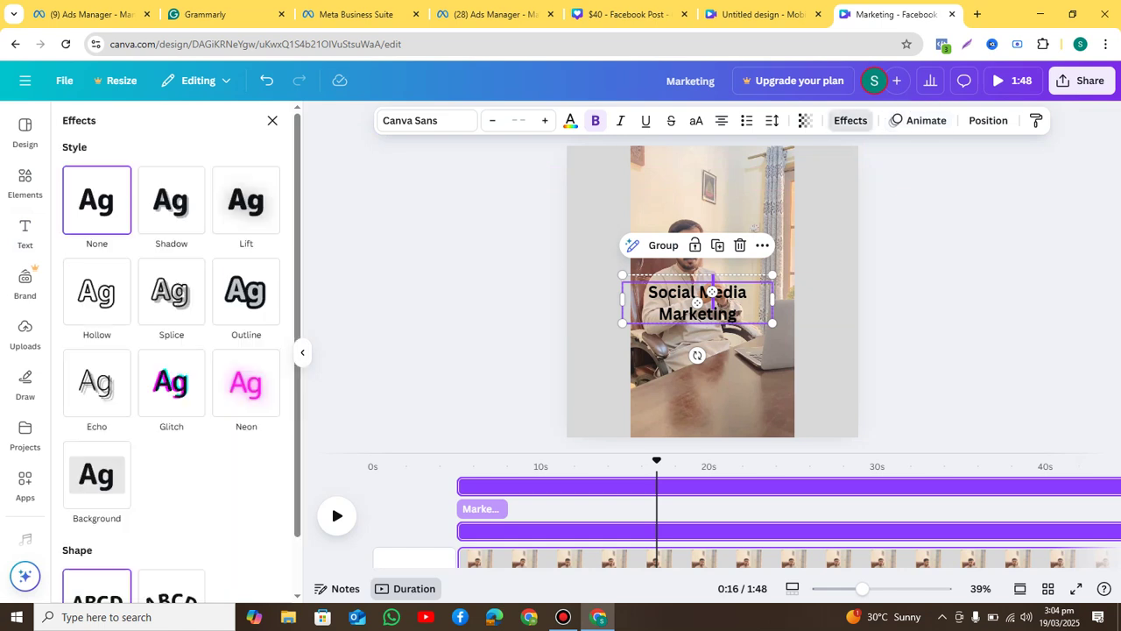
{"action": "left_click", "coordinate": [96, 474]}
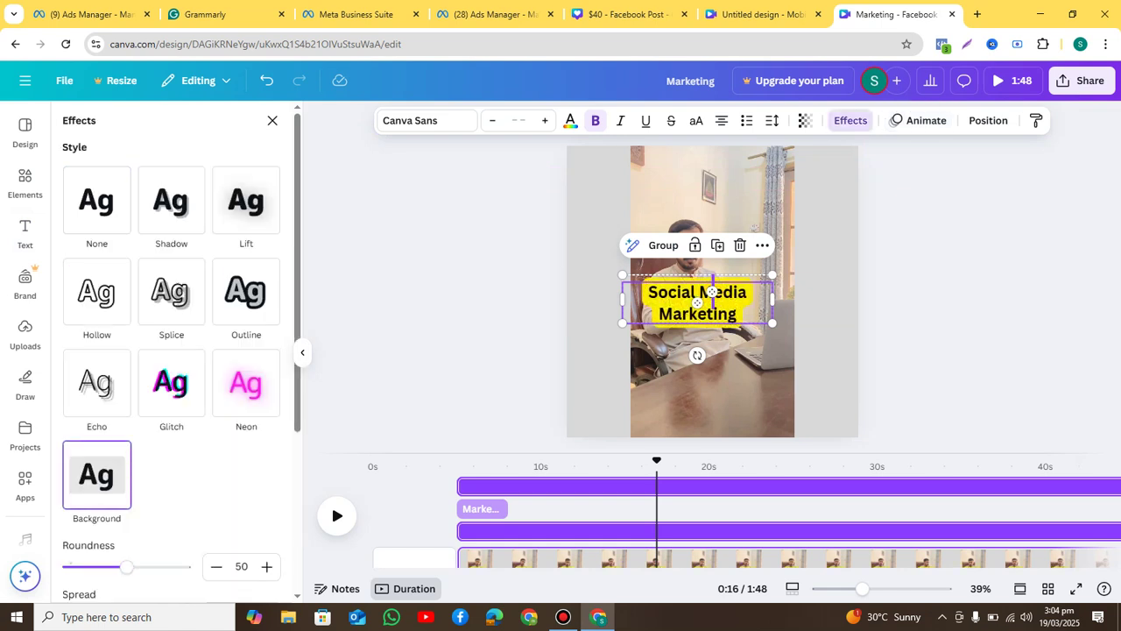
{"action": "left_click", "coordinate": [24, 233]}
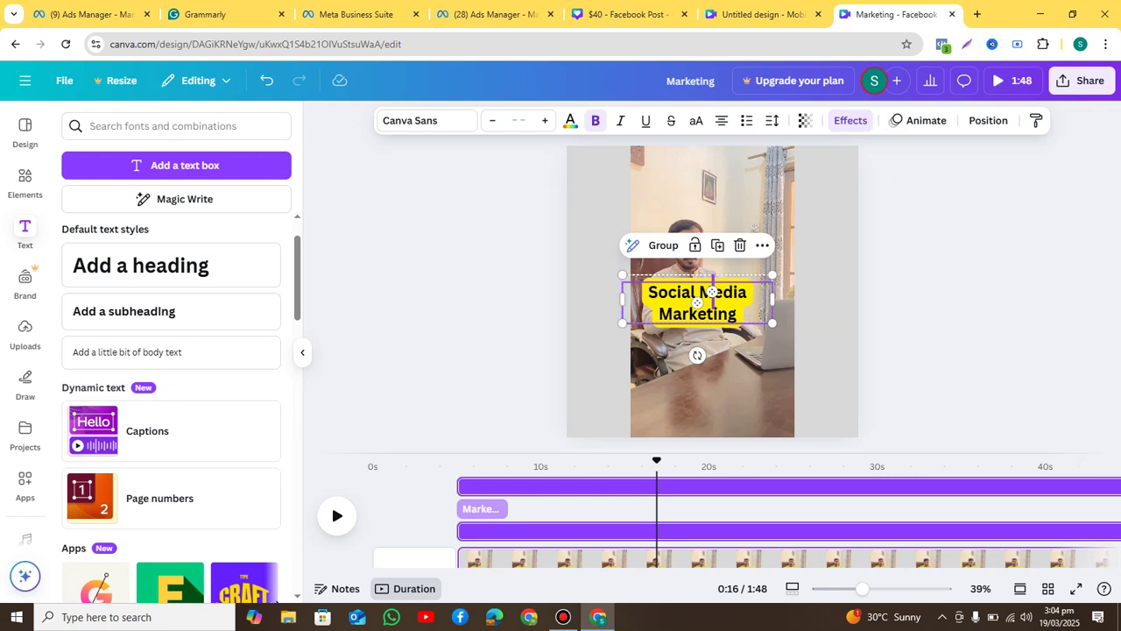
{"action": "key", "text": "Escape"}
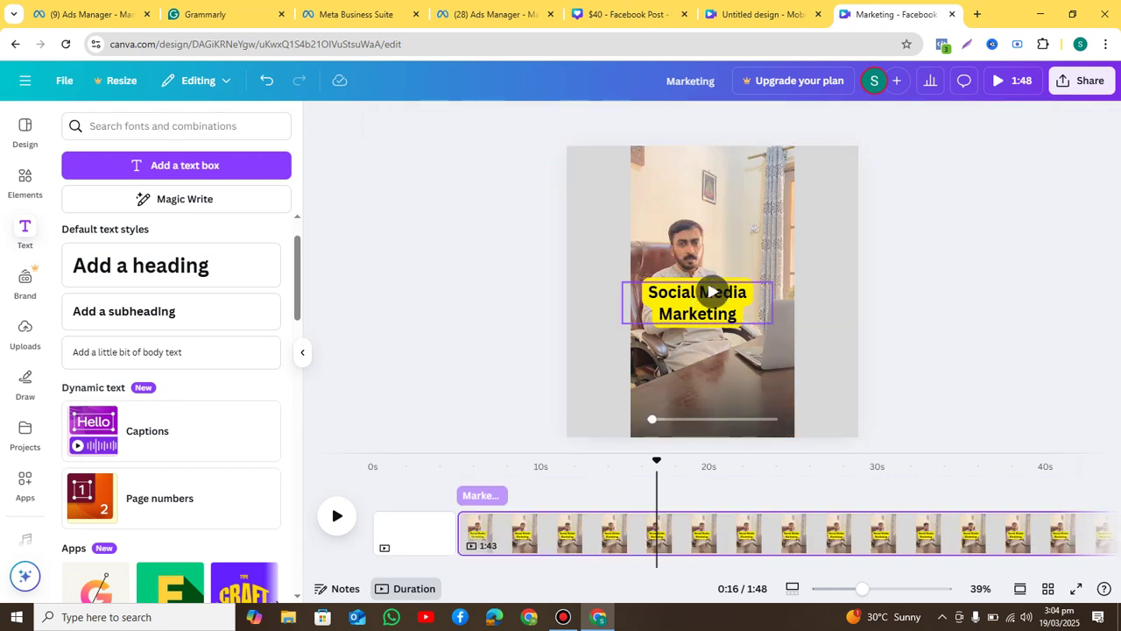
Move the "Social Media Marketing" label to the lower part of the video and trim its timing to about 0:16–0:19
{"action": "left_click_drag", "start_coordinate": [697, 303], "coordinate": [712, 392]}
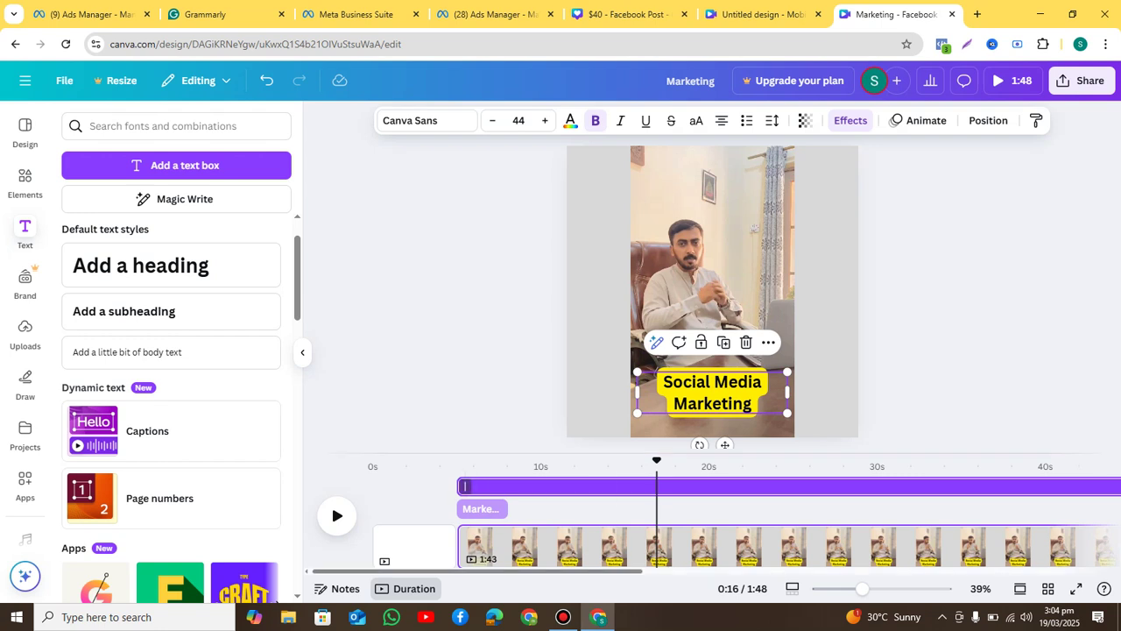
{"action": "left_click_drag", "start_coordinate": [465, 486], "coordinate": [638, 486]}
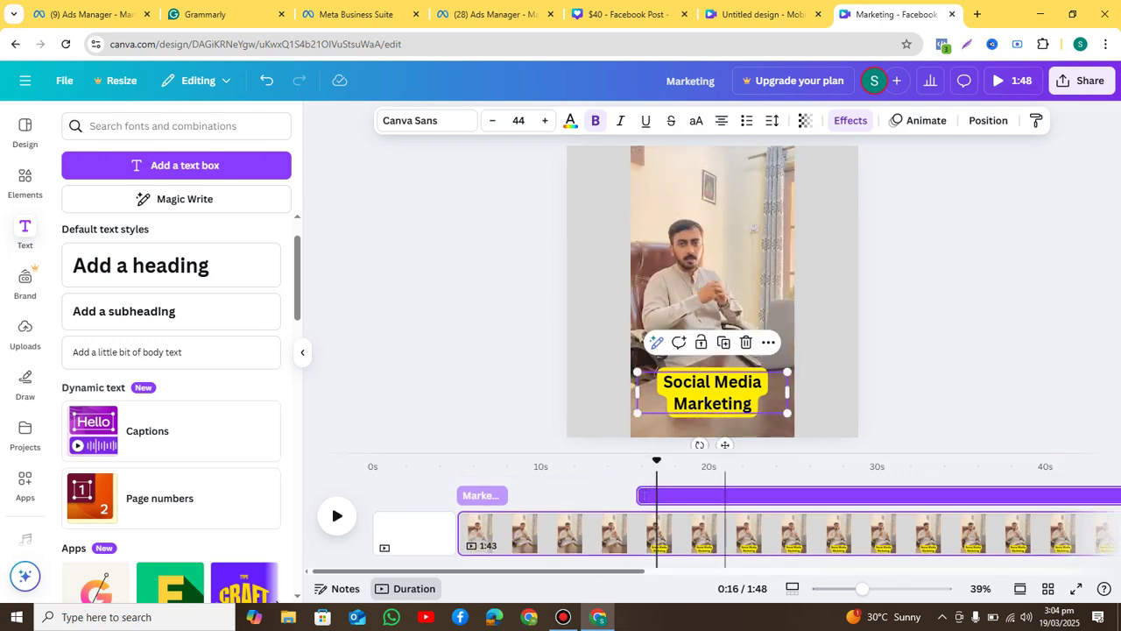
{"action": "scroll", "coordinate": [710, 516], "scroll_direction": "right", "scroll_amount": 5}
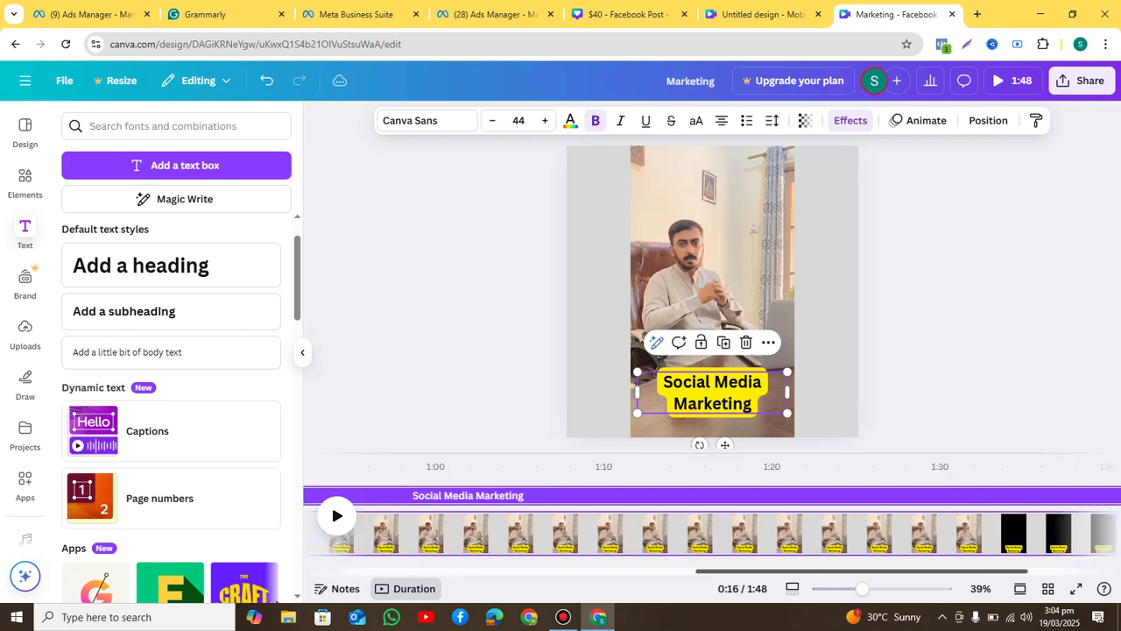
{"action": "scroll", "coordinate": [710, 525], "scroll_direction": "right", "scroll_amount": 1}
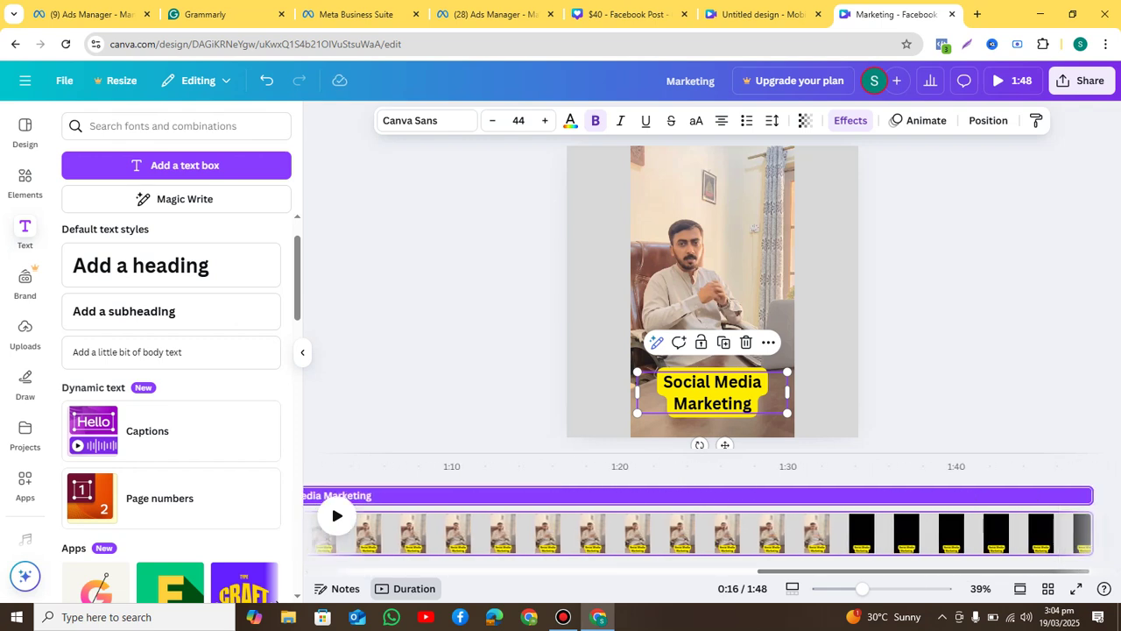
{"action": "left_click_drag", "start_coordinate": [1085, 496], "coordinate": [494, 462]}
Play the video from the "Social Media Marketing" label, pause at about 0:18, and shift the label slightly earlier on the timeline
{"action": "key", "text": "space"}
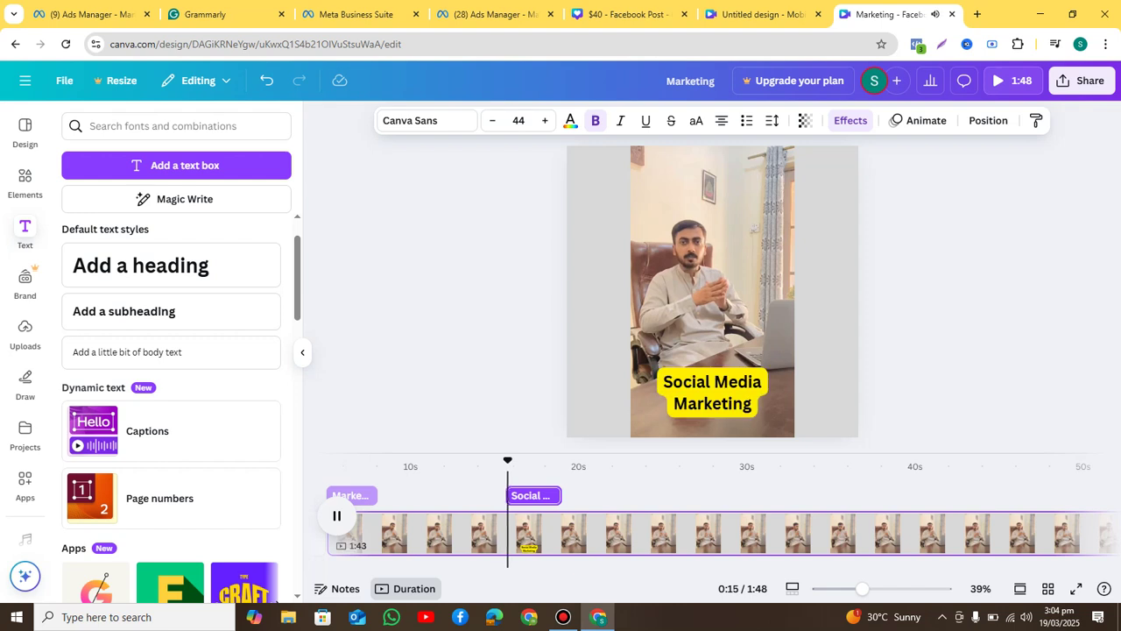
{"action": "key", "text": "space"}
{"action": "left_click_drag", "start_coordinate": [526, 495], "coordinate": [521, 495]}
{"action": "key", "text": "Escape"}
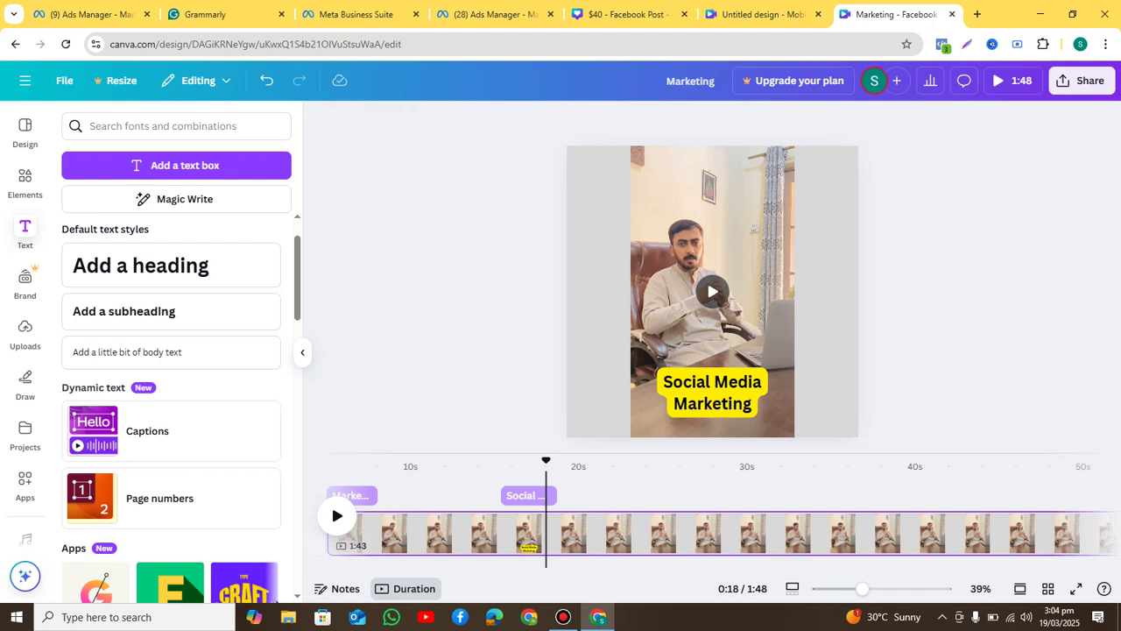
Set the transparency of the "Social Media Marketing" label to 53
{"action": "left_click", "coordinate": [730, 396]}
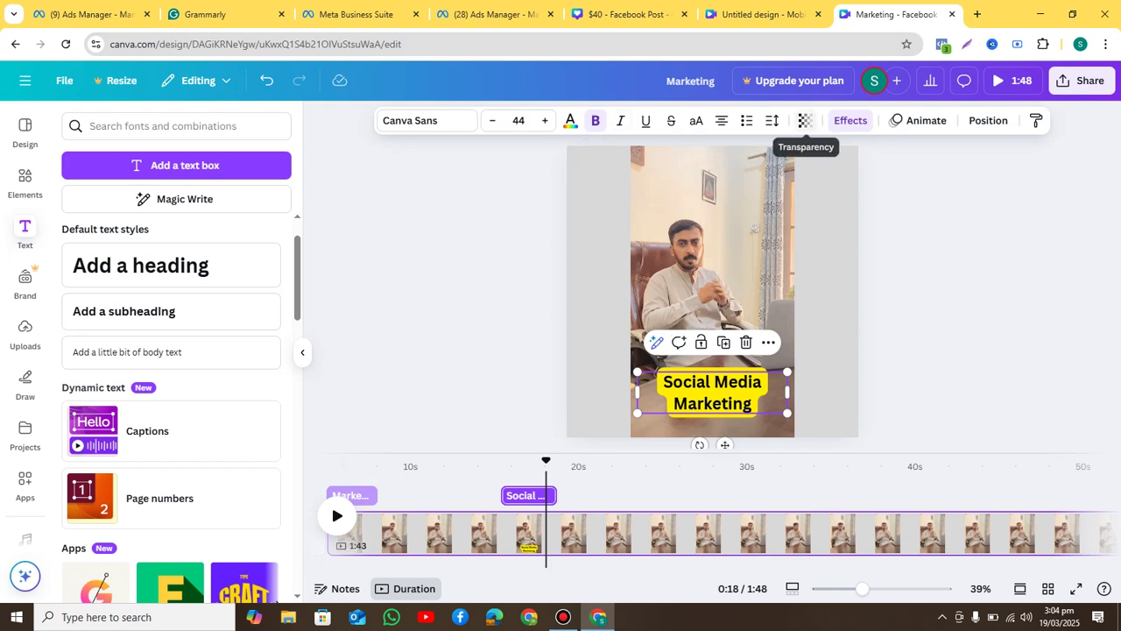
{"action": "left_click", "coordinate": [805, 121]}
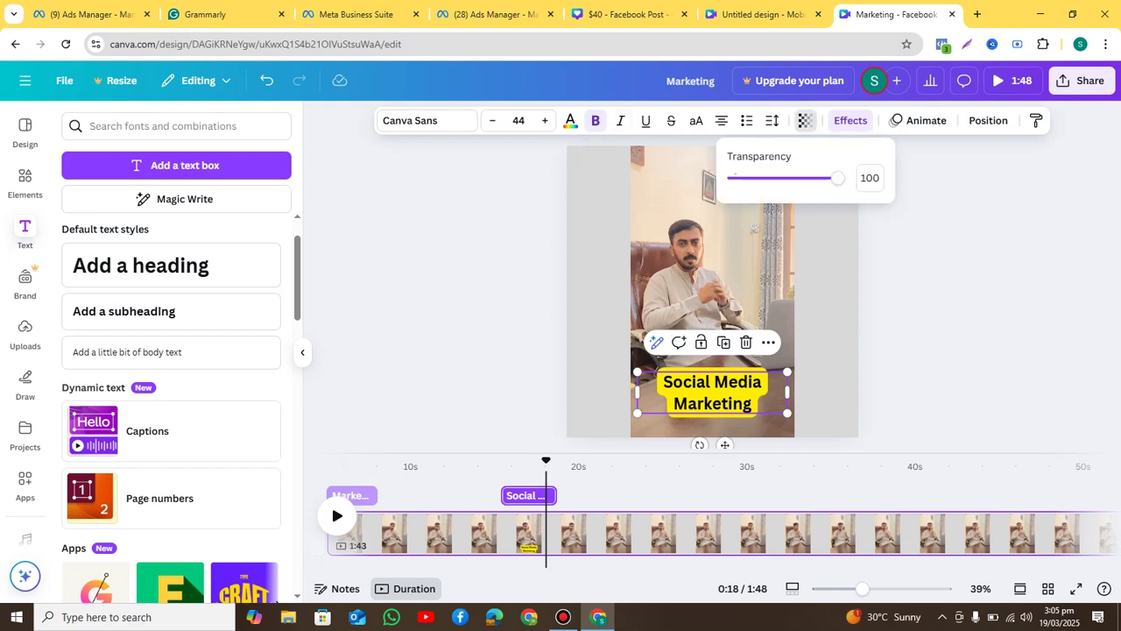
{"action": "left_click_drag", "start_coordinate": [837, 178], "coordinate": [788, 177]}
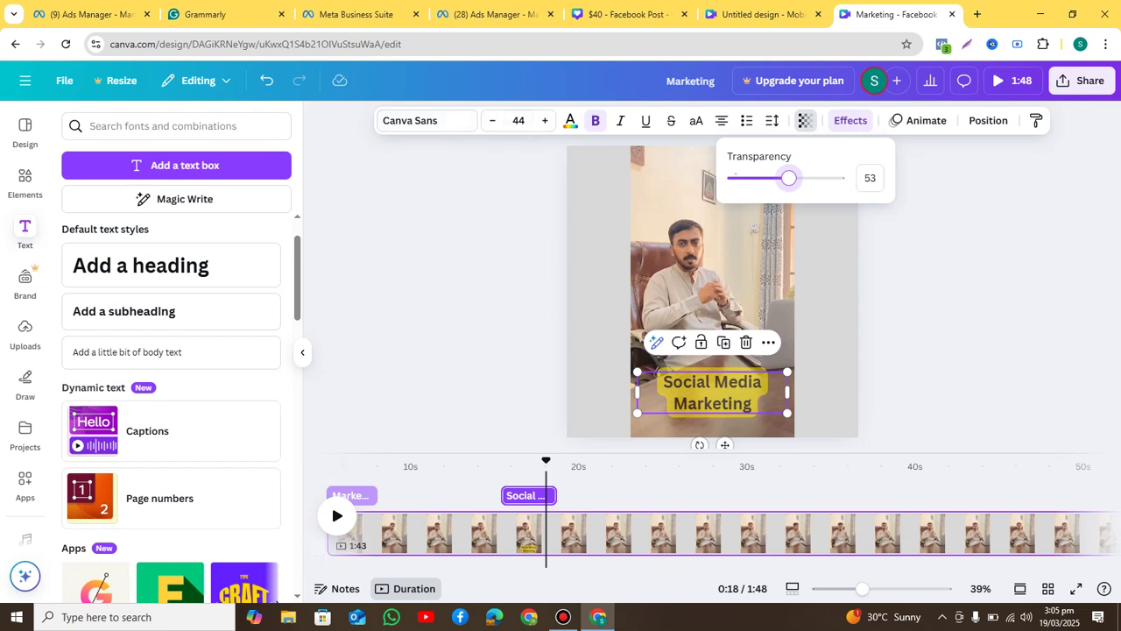
{"action": "key", "text": "Escape"}
{"action": "key", "text": "Escape"}
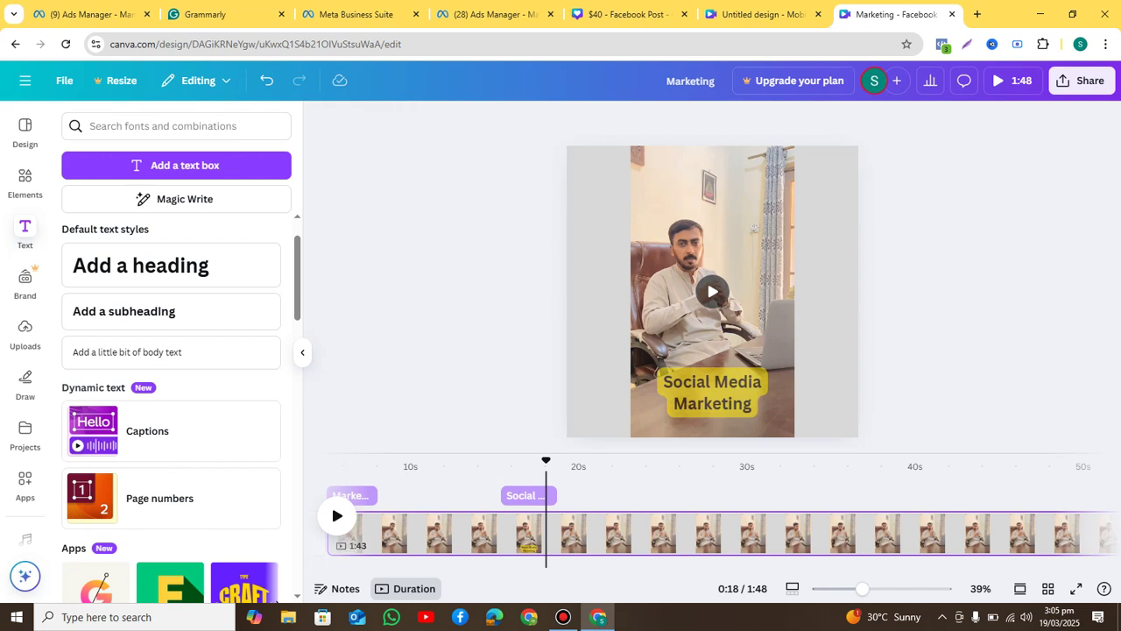
Unlock the video clip and view its volume settings
{"action": "left_click", "coordinate": [712, 337]}
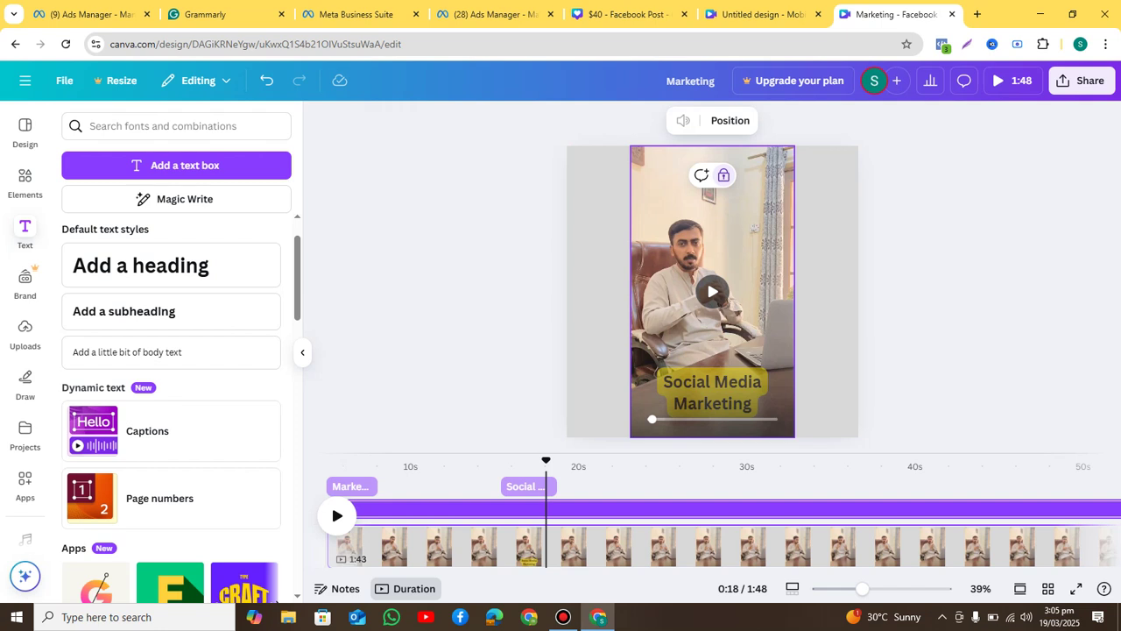
{"action": "left_click", "coordinate": [723, 176]}
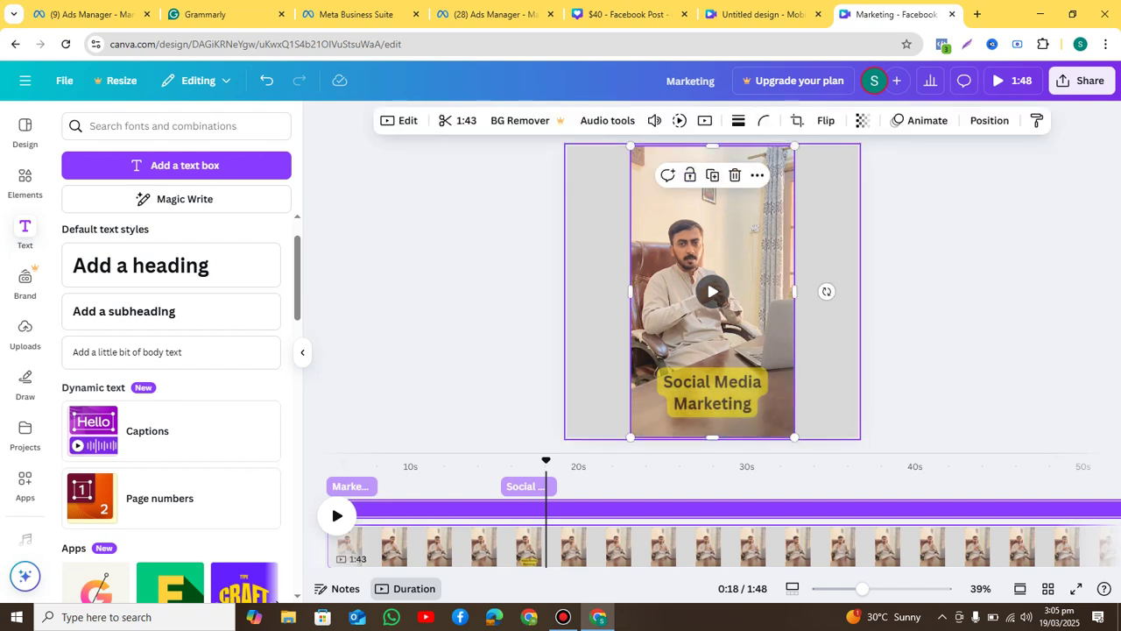
{"action": "left_click", "coordinate": [654, 120]}
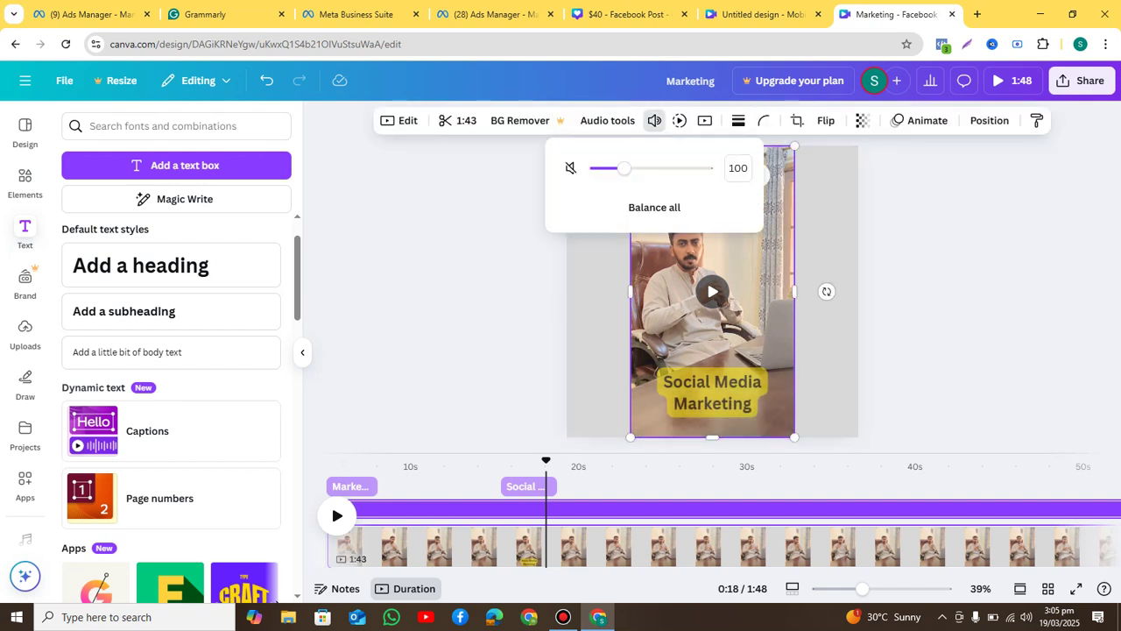
{"action": "left_click", "coordinate": [654, 120]}
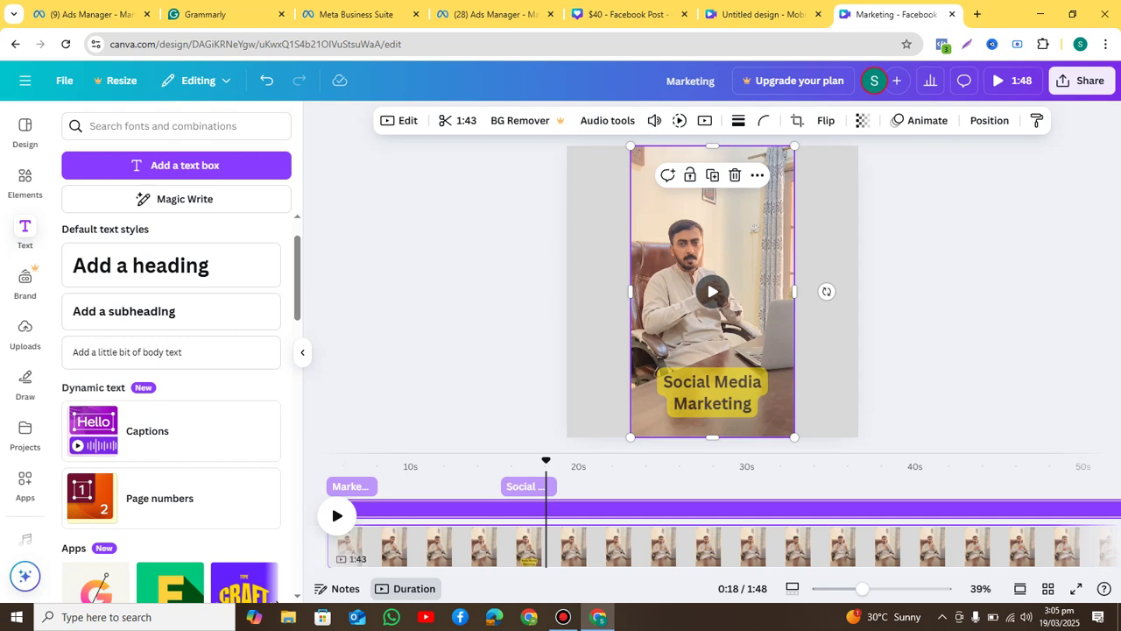
{"action": "left_click", "coordinate": [655, 120]}
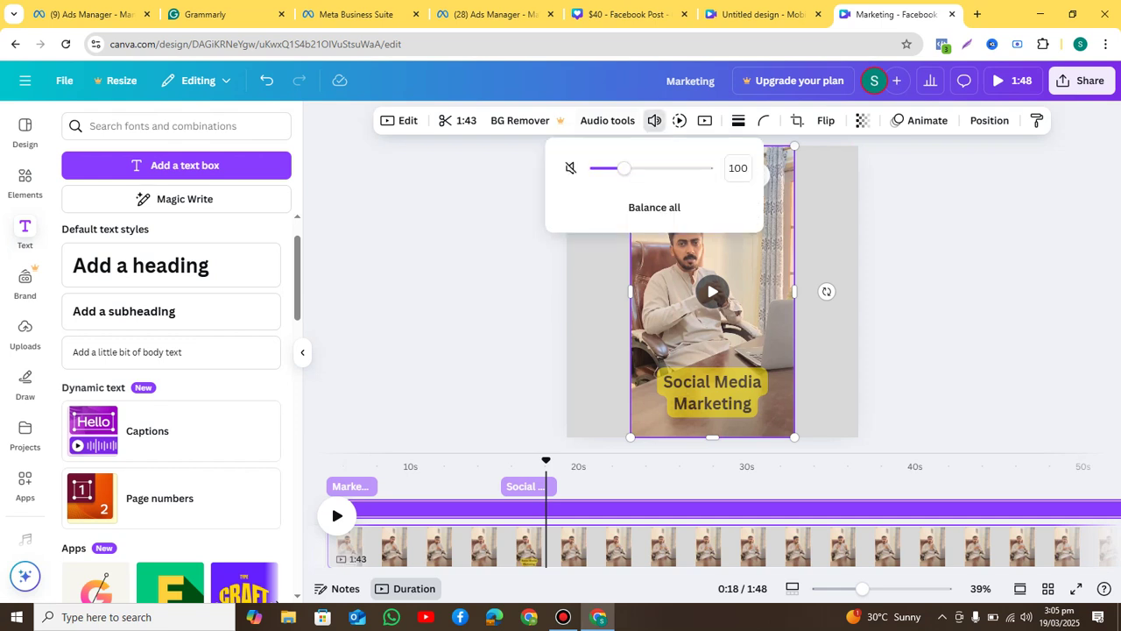
{"action": "left_click", "coordinate": [490, 351]}
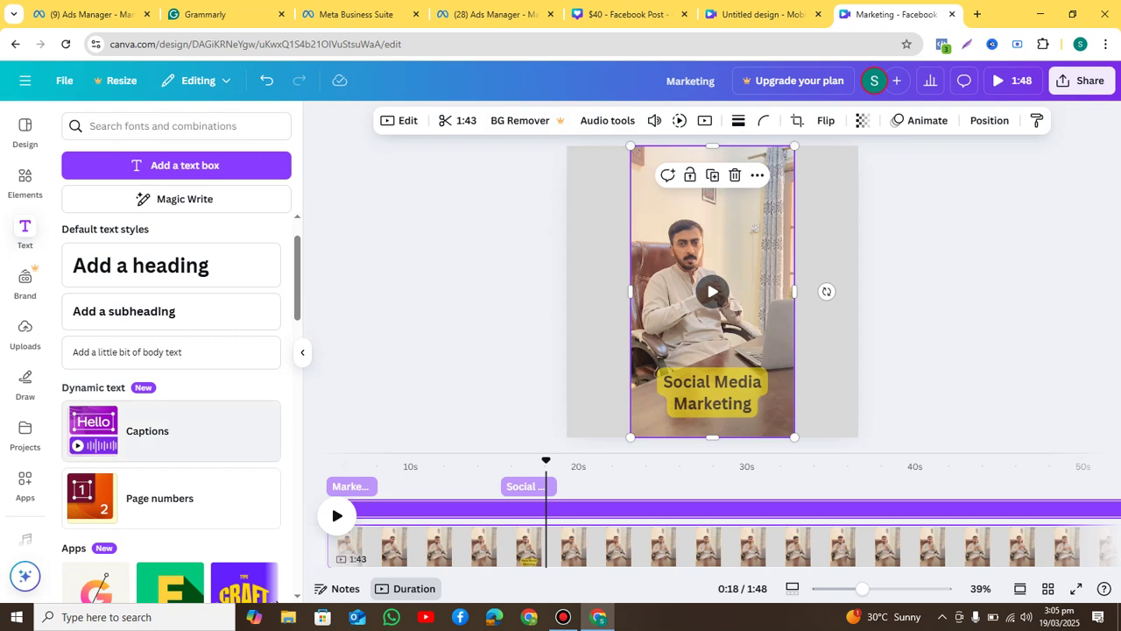
Browse the audio library's music tracks across its categories
{"action": "scroll", "coordinate": [170, 429], "scroll_direction": "down", "scroll_amount": 2}
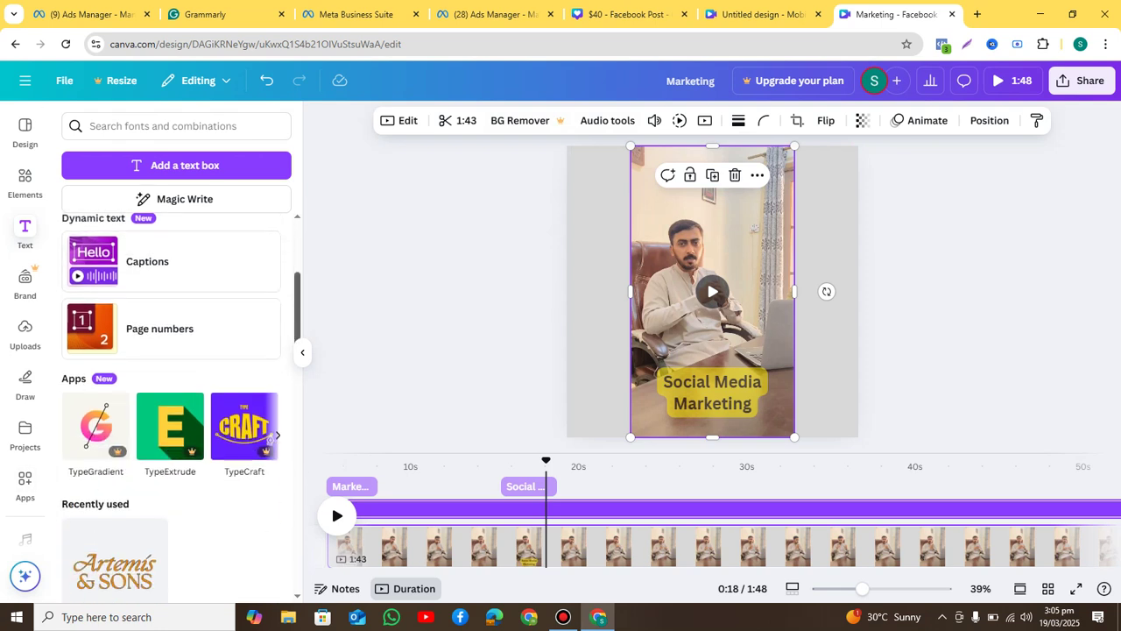
{"action": "scroll", "coordinate": [24, 327], "scroll_direction": "down", "scroll_amount": 1}
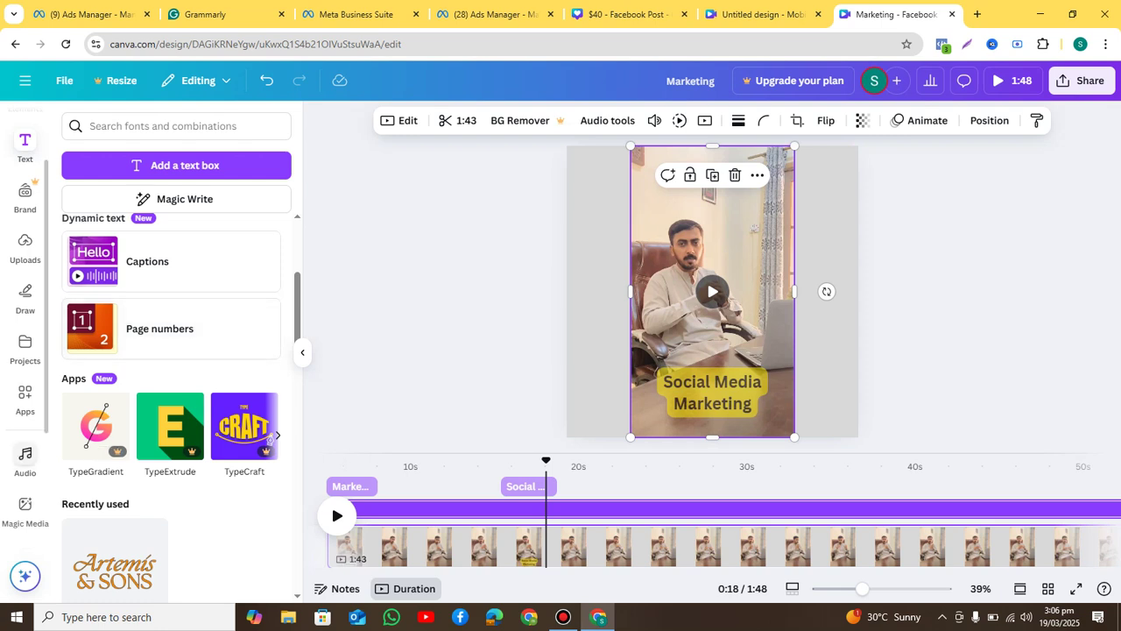
{"action": "left_click", "coordinate": [24, 457]}
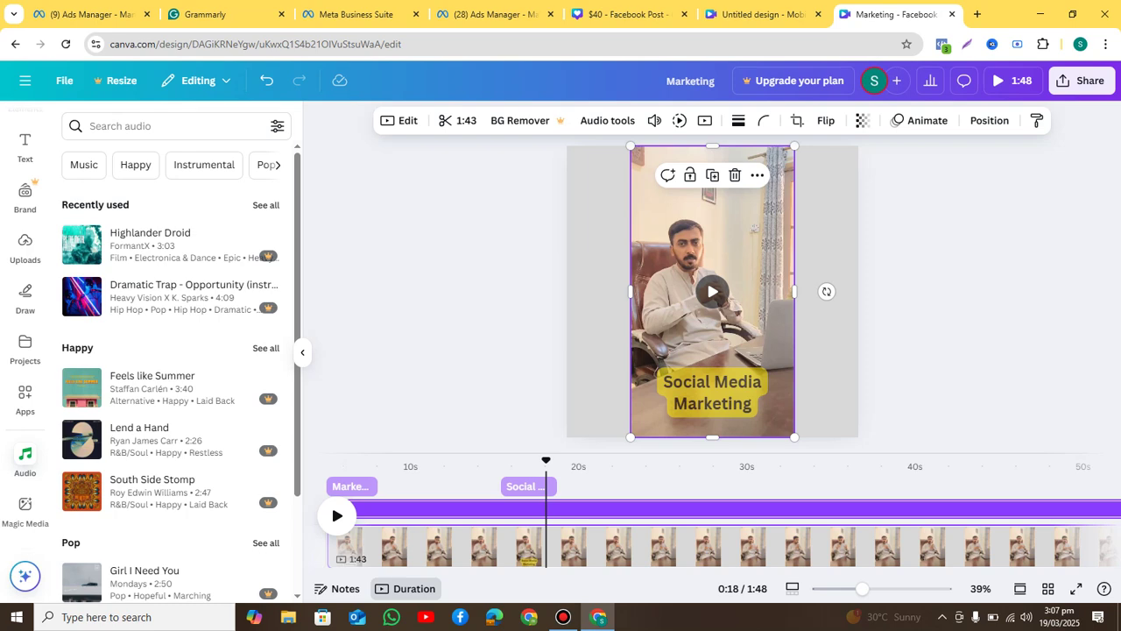
{"action": "scroll", "coordinate": [175, 368], "scroll_direction": "down", "scroll_amount": 6}
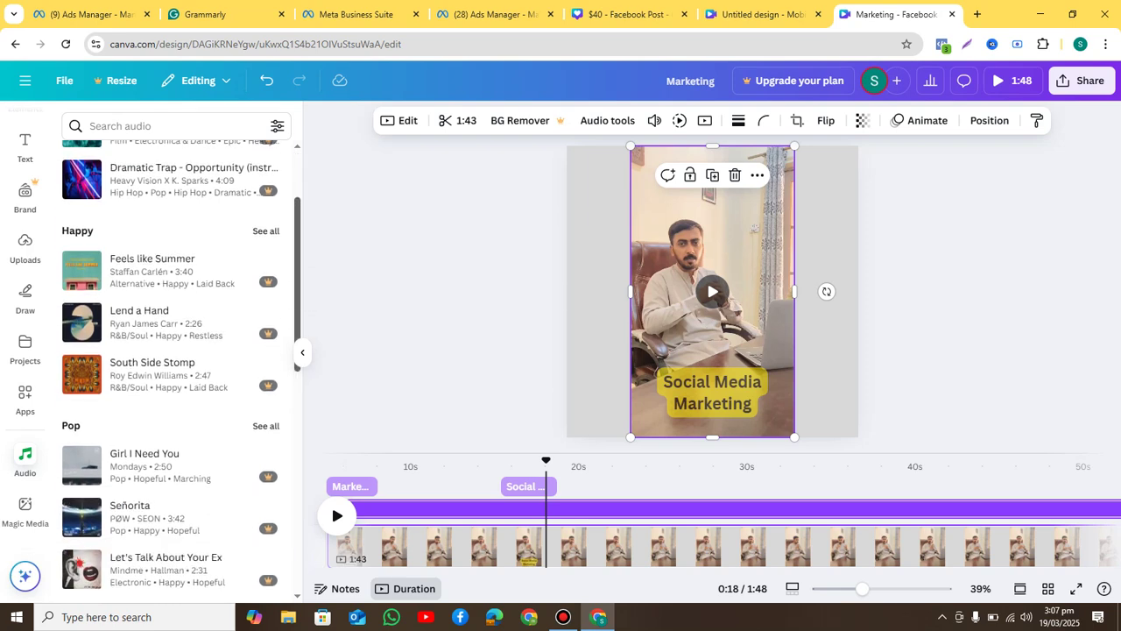
{"action": "scroll", "coordinate": [175, 368], "scroll_direction": "down", "scroll_amount": 3}
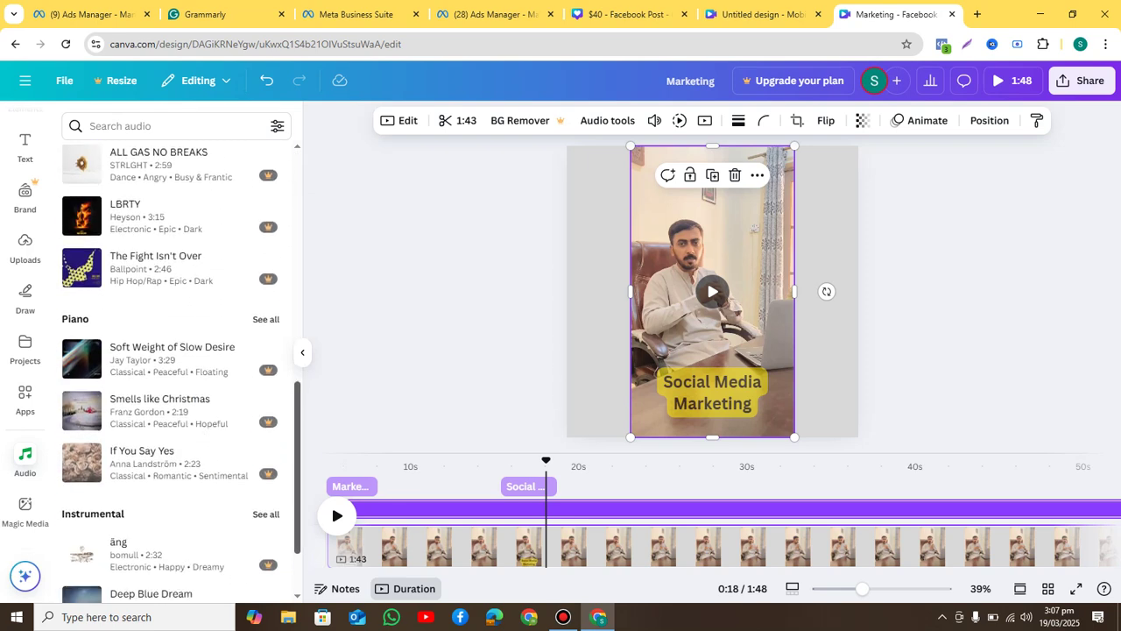
{"action": "scroll", "coordinate": [176, 368], "scroll_direction": "up", "scroll_amount": 9}
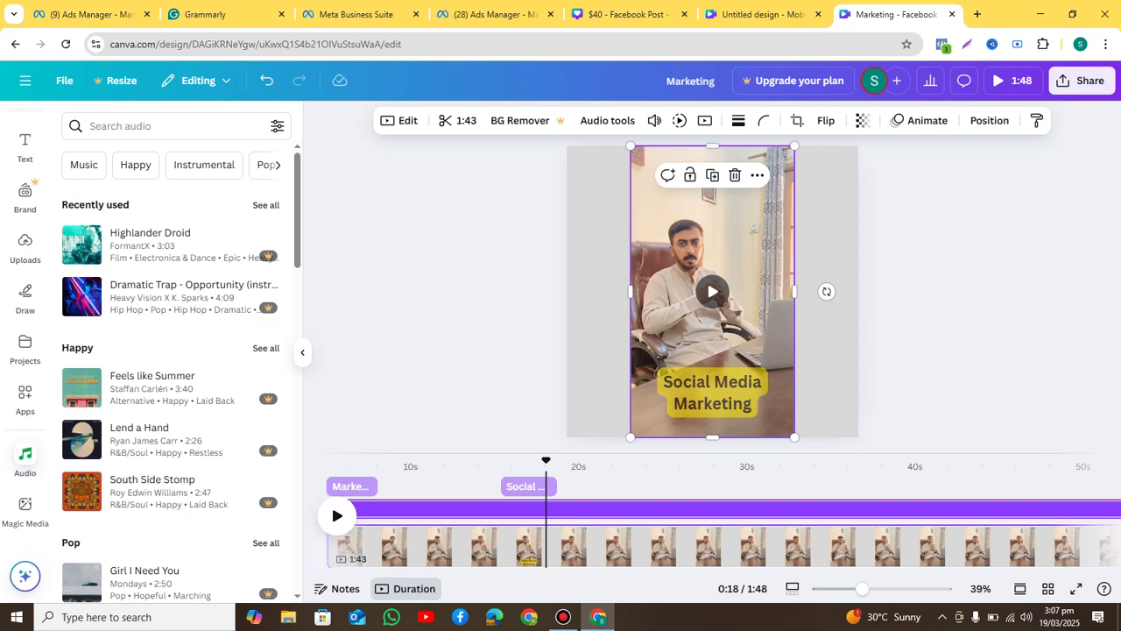
Open the Canva home page in a new browser tab and view the account's list of teams
{"action": "left_click", "coordinate": [897, 81]}
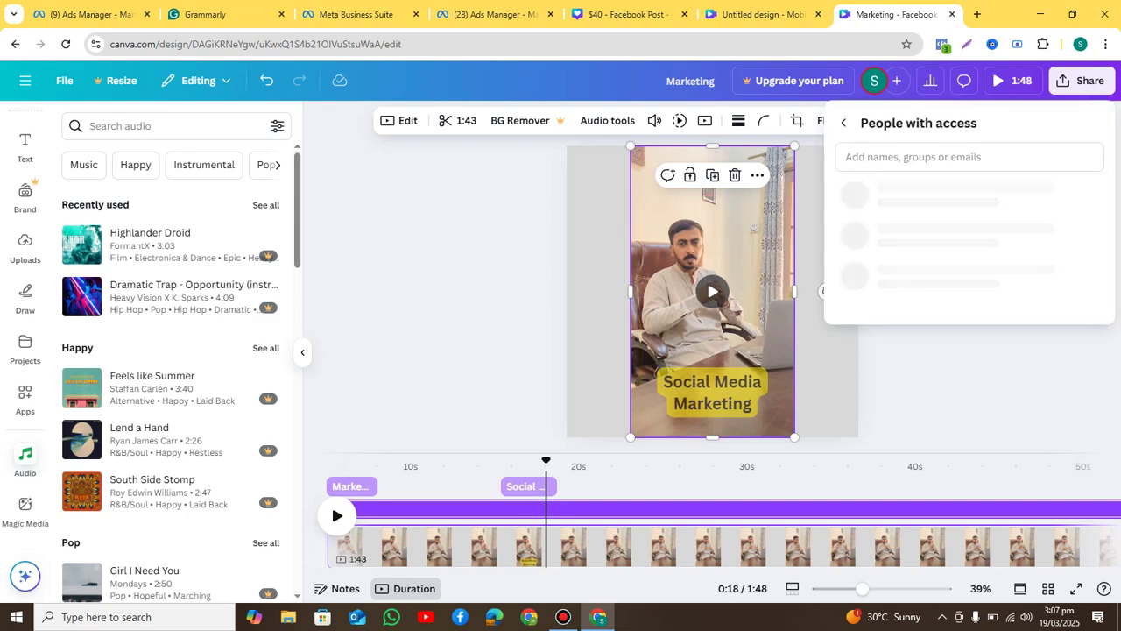
{"action": "key", "text": "Escape"}
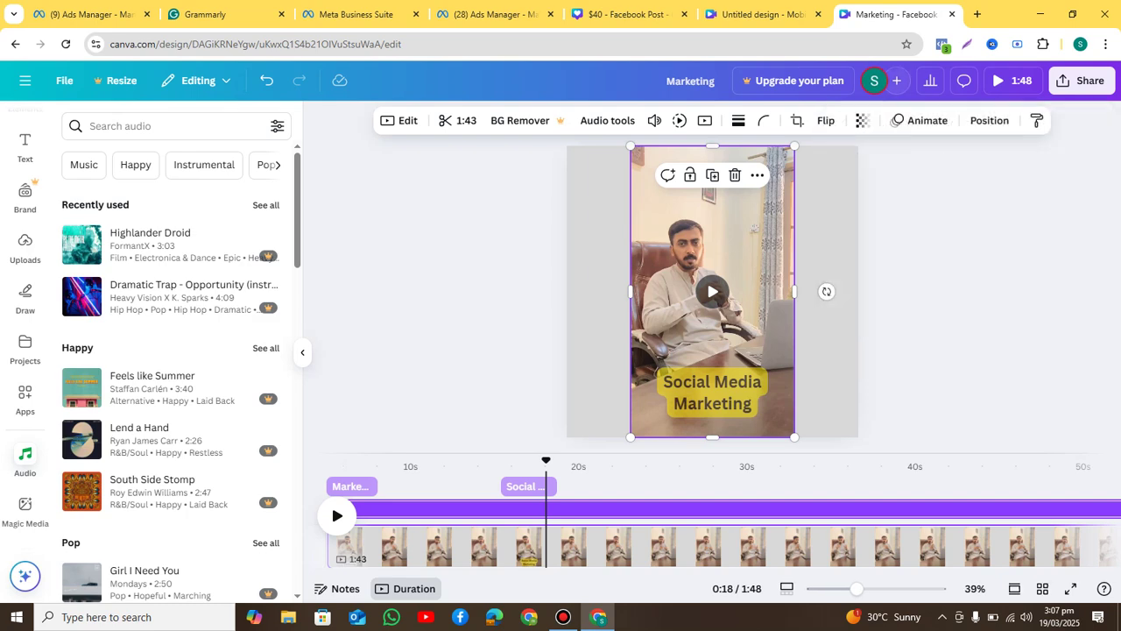
{"action": "left_click", "coordinate": [762, 14]}
{"action": "left_click", "coordinate": [629, 14]}
{"action": "key", "text": "ctrl+t"}
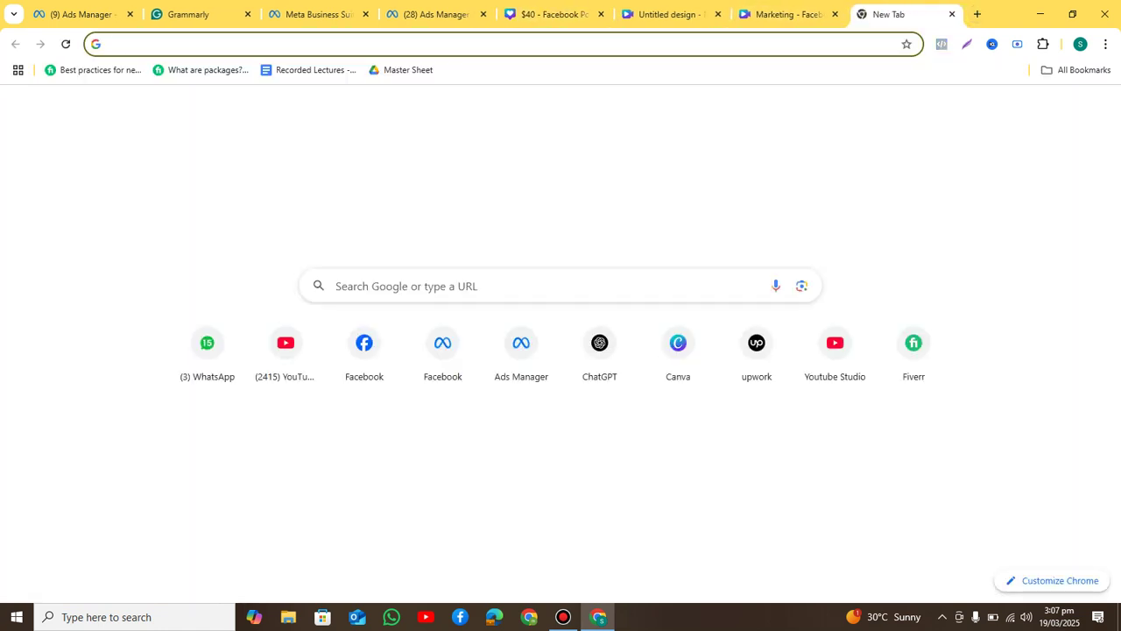
{"action": "left_click", "coordinate": [678, 347]}
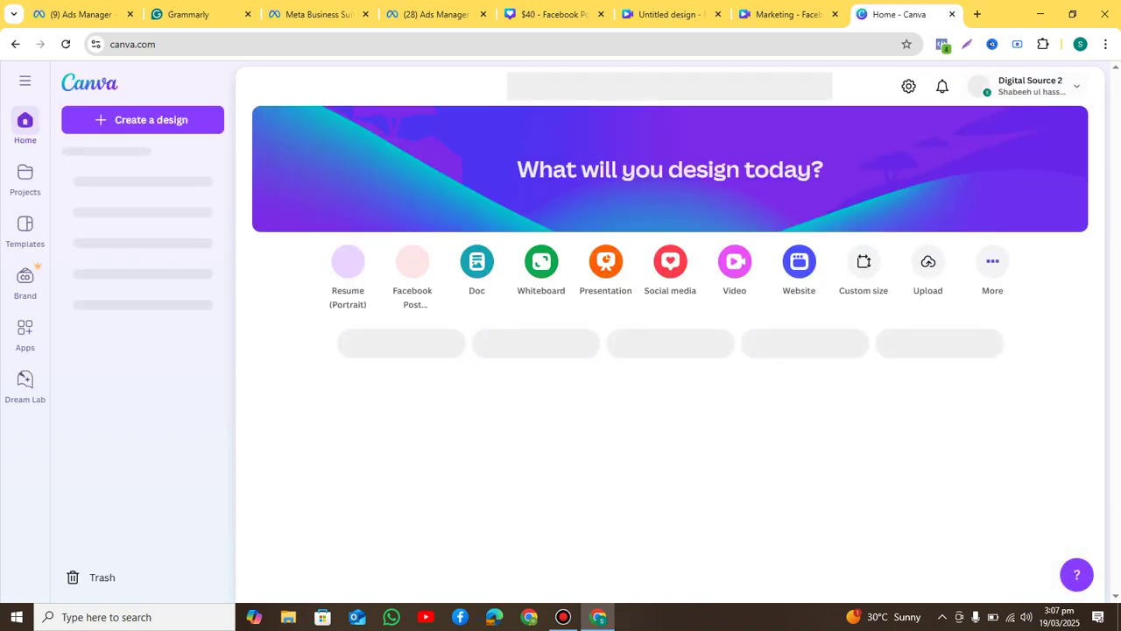
{"action": "left_click", "coordinate": [1025, 86]}
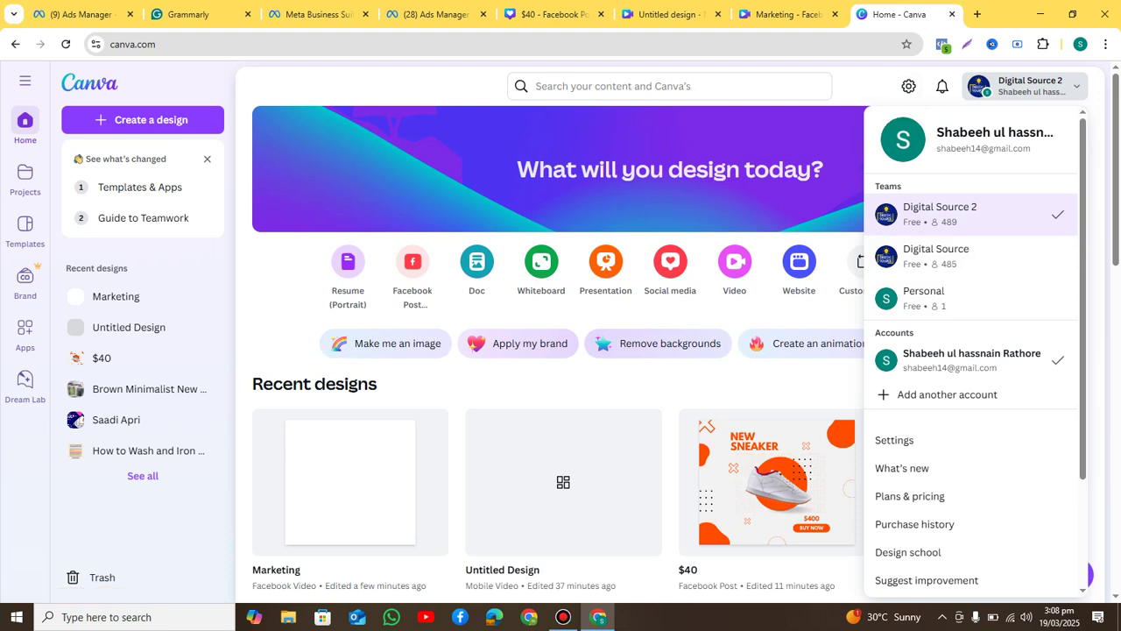
{"action": "key", "text": "Escape"}
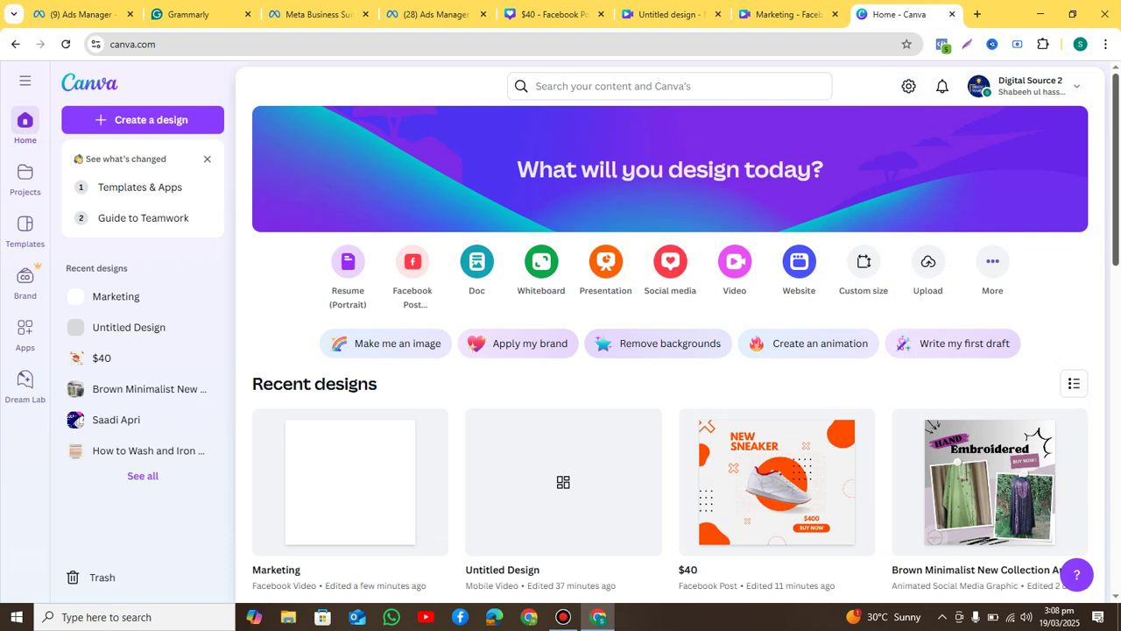
Look through the recent designs on the Canva home page
{"action": "scroll", "coordinate": [670, 350], "scroll_direction": "down", "scroll_amount": 8}
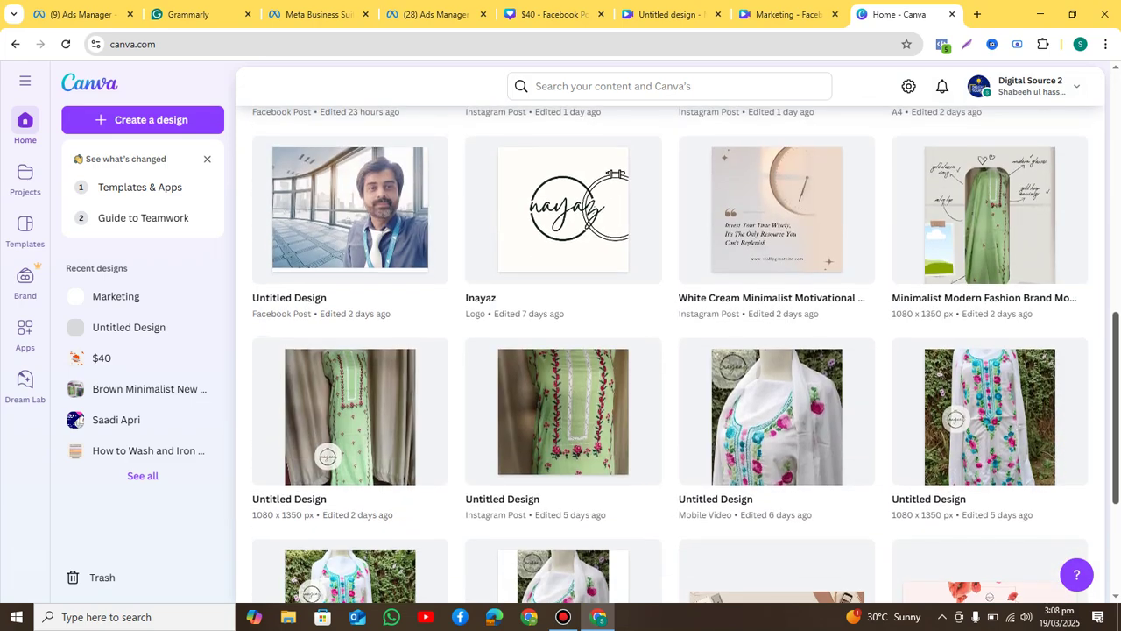
{"action": "scroll", "coordinate": [670, 350], "scroll_direction": "up", "scroll_amount": 10}
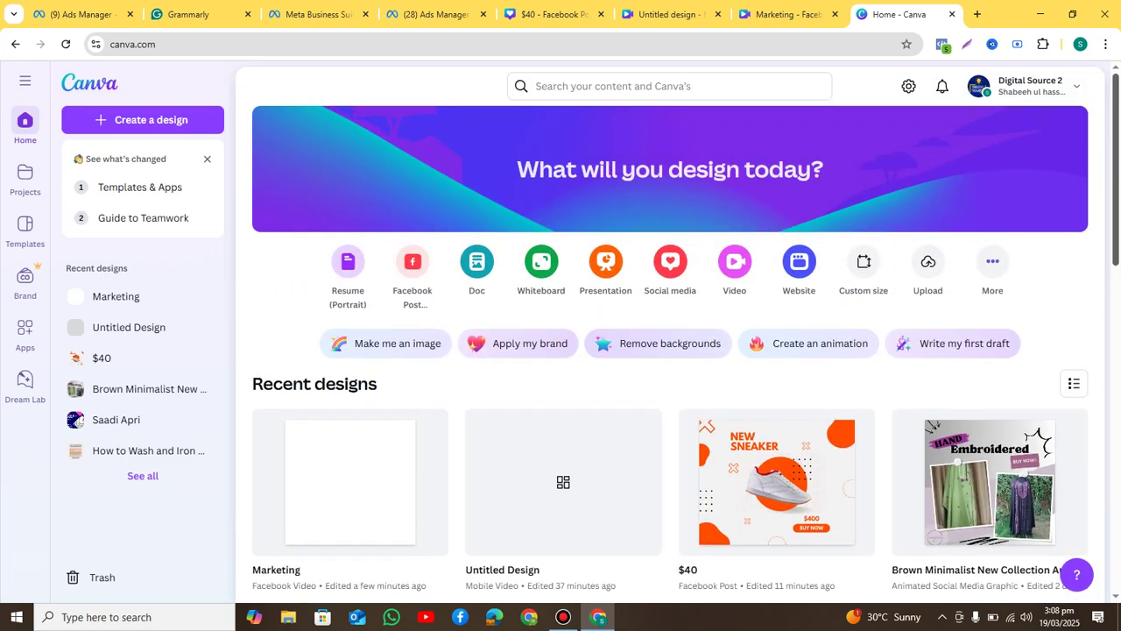
{"action": "scroll", "coordinate": [990, 219], "scroll_direction": "down", "scroll_amount": 4}
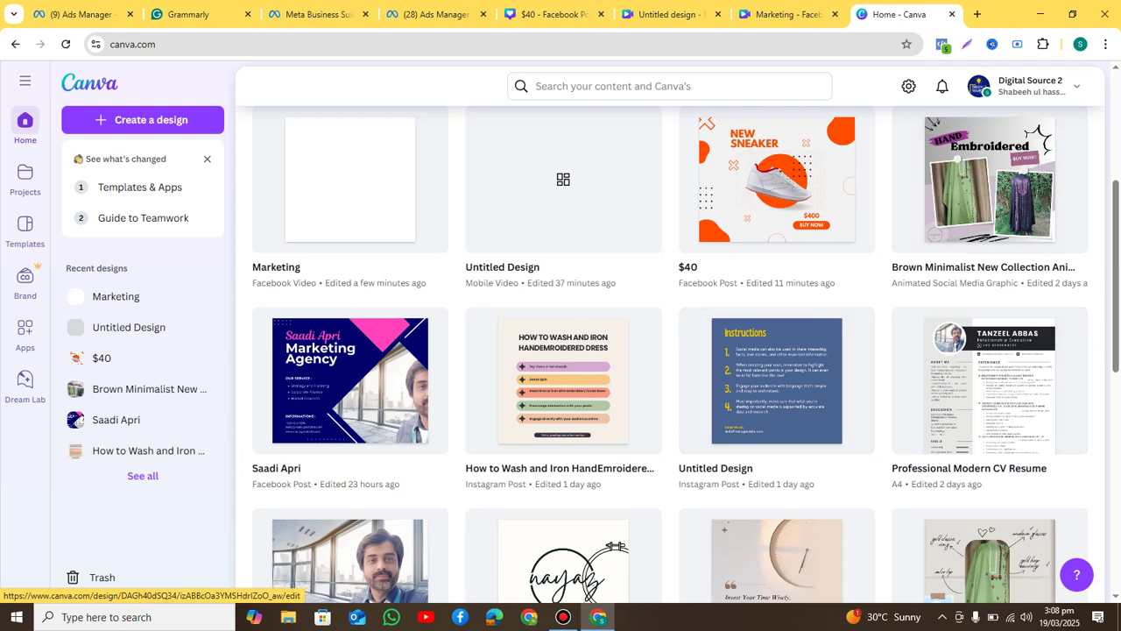
{"action": "scroll", "coordinate": [989, 385], "scroll_direction": "down", "scroll_amount": 3}
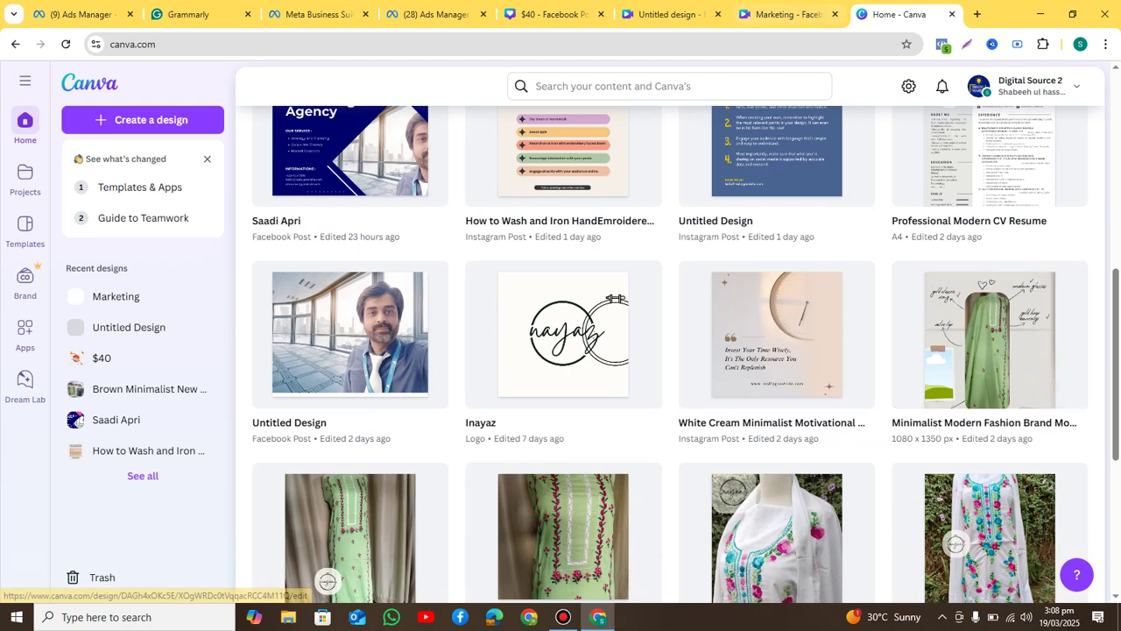
Return to the "Marketing" video design and show the uploaded images
{"action": "left_click", "coordinate": [785, 14]}
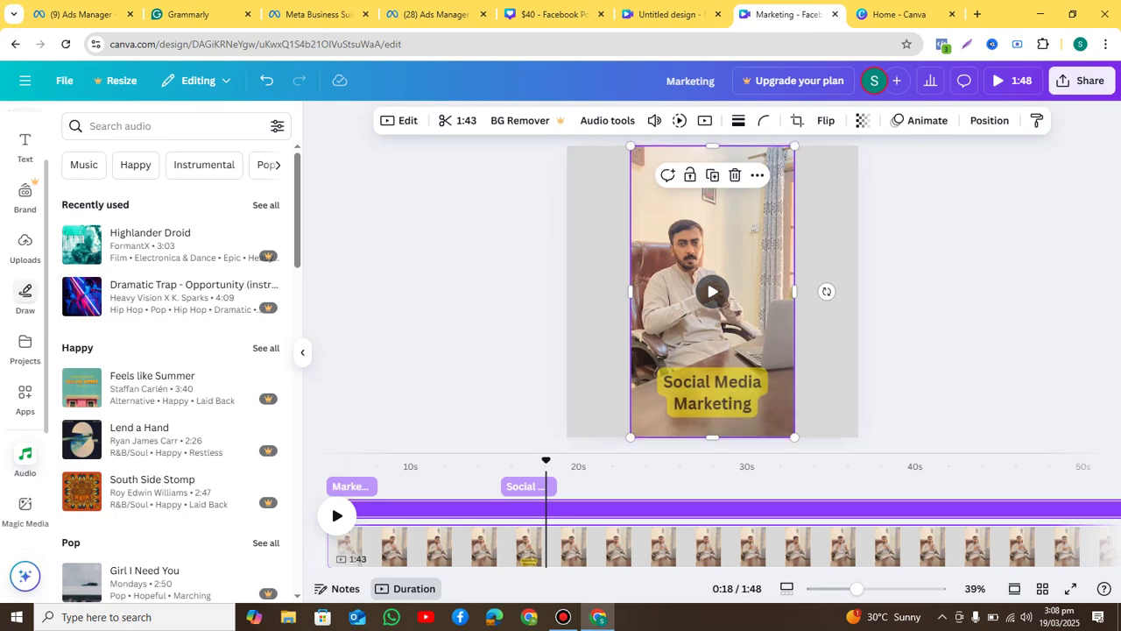
{"action": "left_click", "coordinate": [25, 243]}
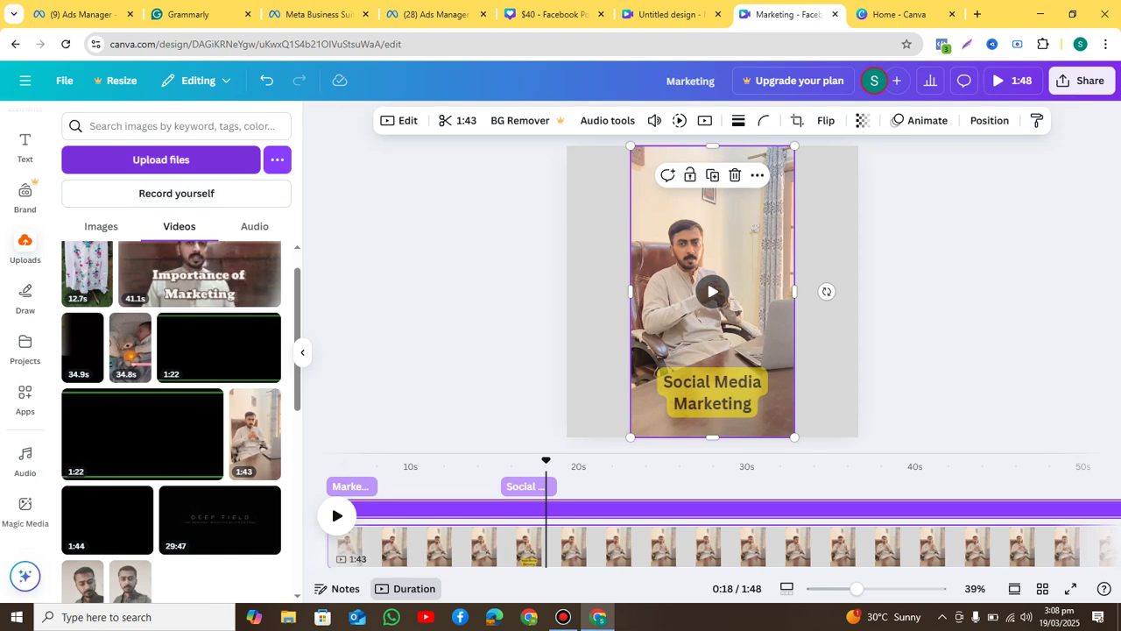
{"action": "left_click", "coordinate": [101, 226]}
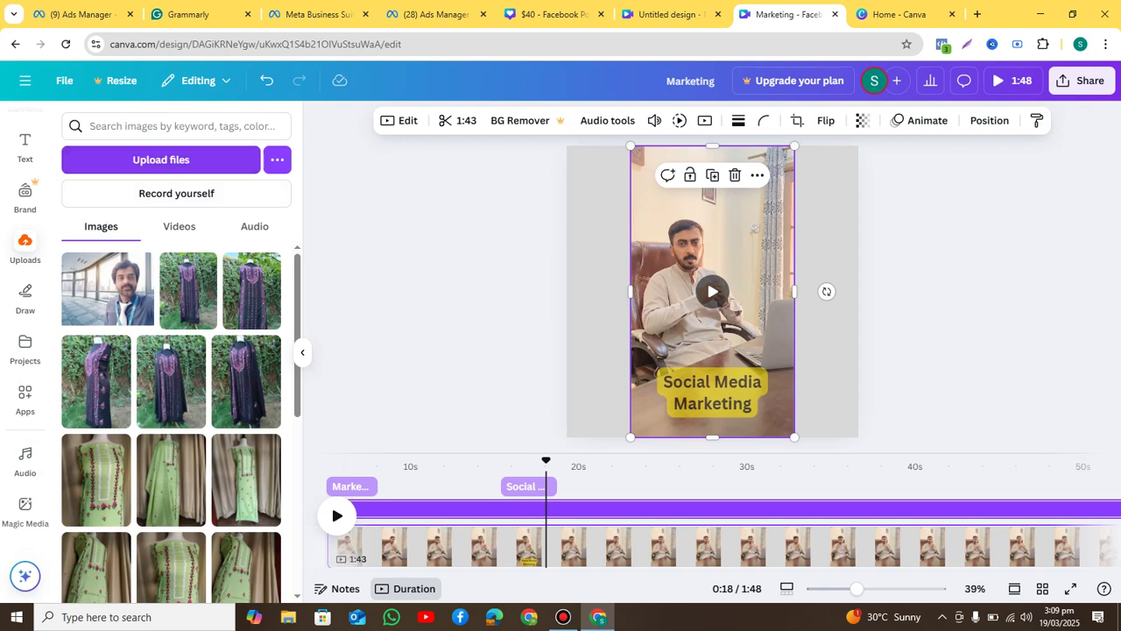
Open the Minimalist Modern Fashion Brand Moodboard design from the Canva home page and inspect its handwritten labels and check marks
{"action": "left_click", "coordinate": [670, 14]}
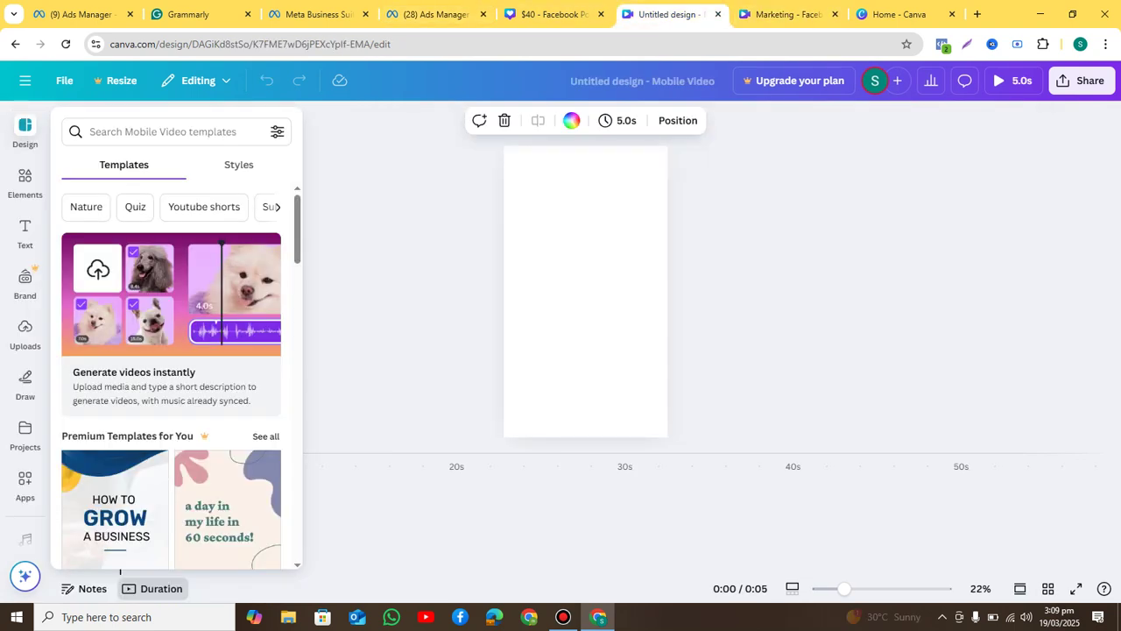
{"action": "left_click", "coordinate": [899, 14]}
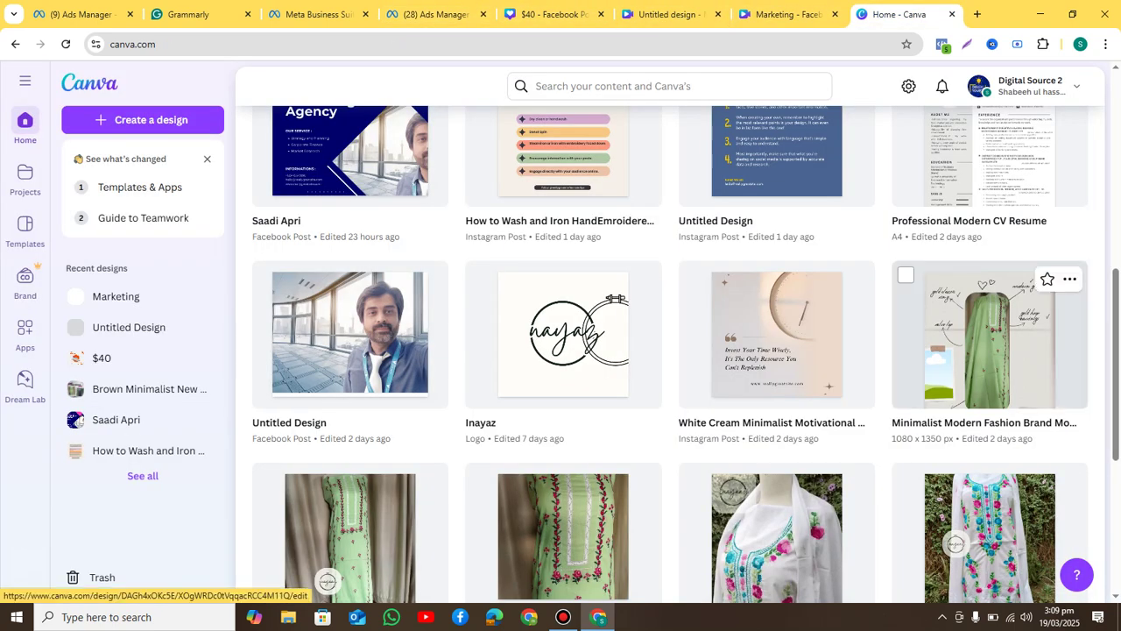
{"action": "left_click", "coordinate": [990, 341]}
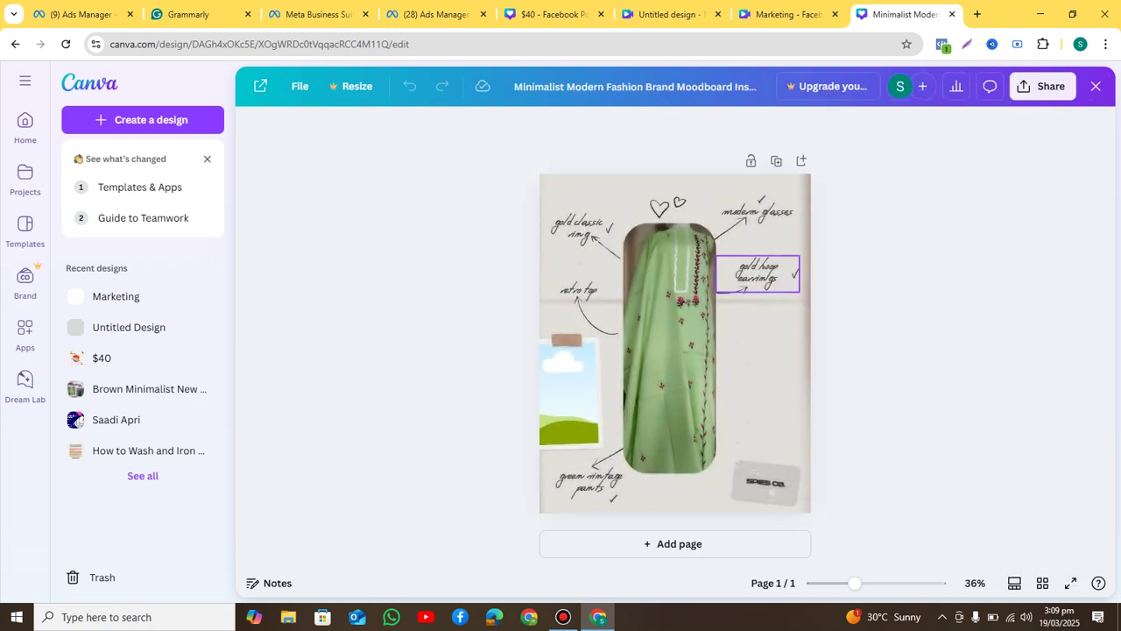
{"action": "left_click", "coordinate": [759, 273]}
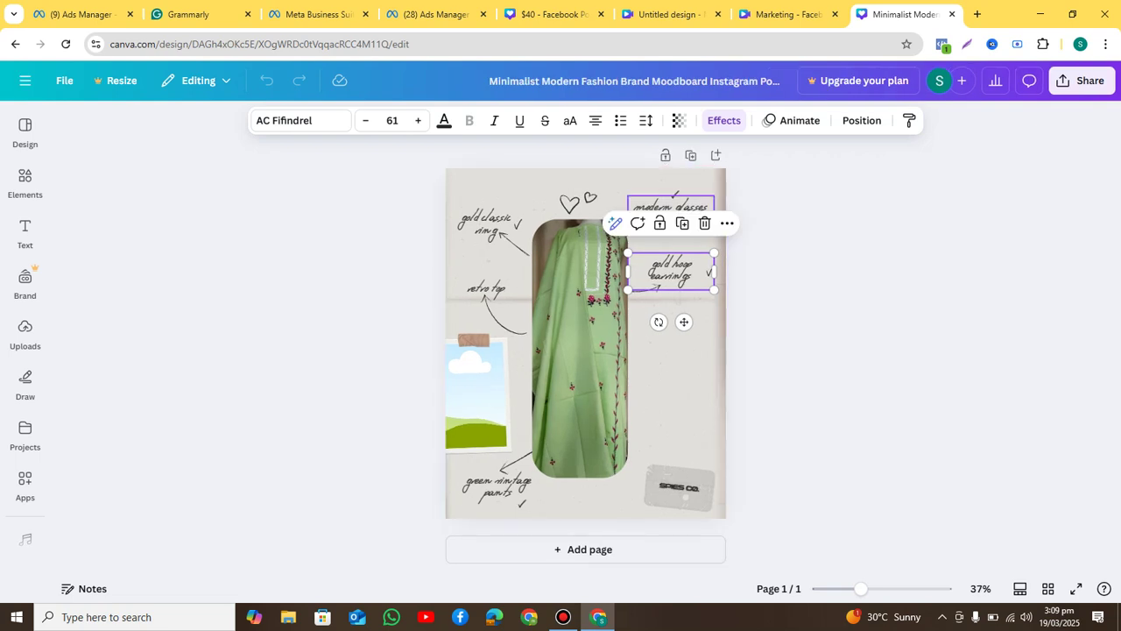
{"action": "left_click", "coordinate": [670, 206]}
{"action": "left_click", "coordinate": [485, 225]}
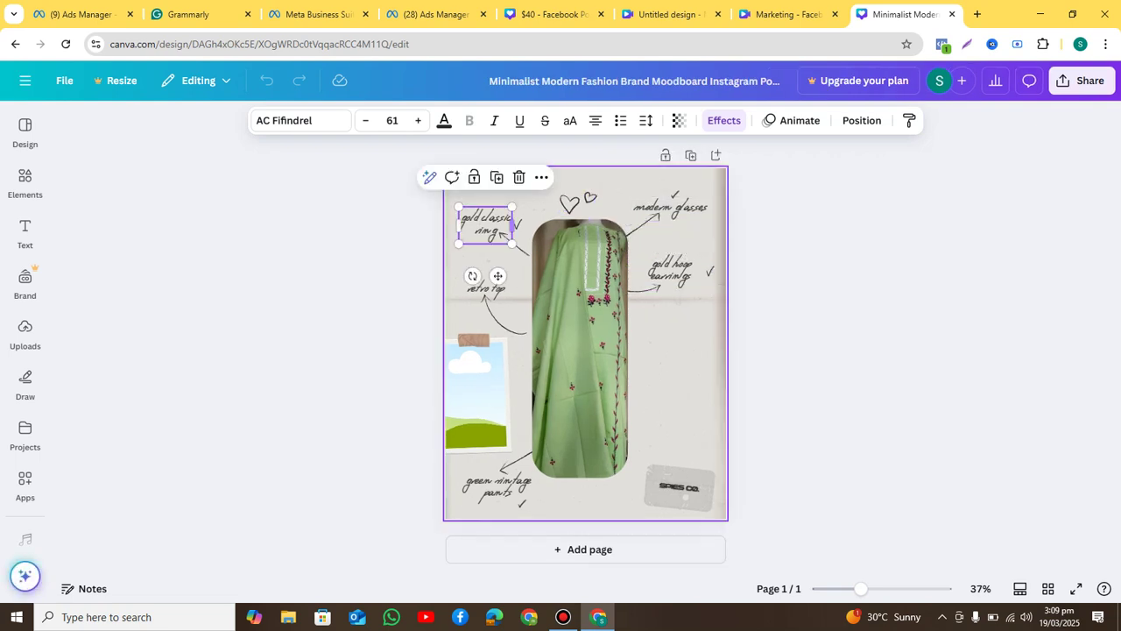
{"action": "left_click", "coordinate": [674, 196]}
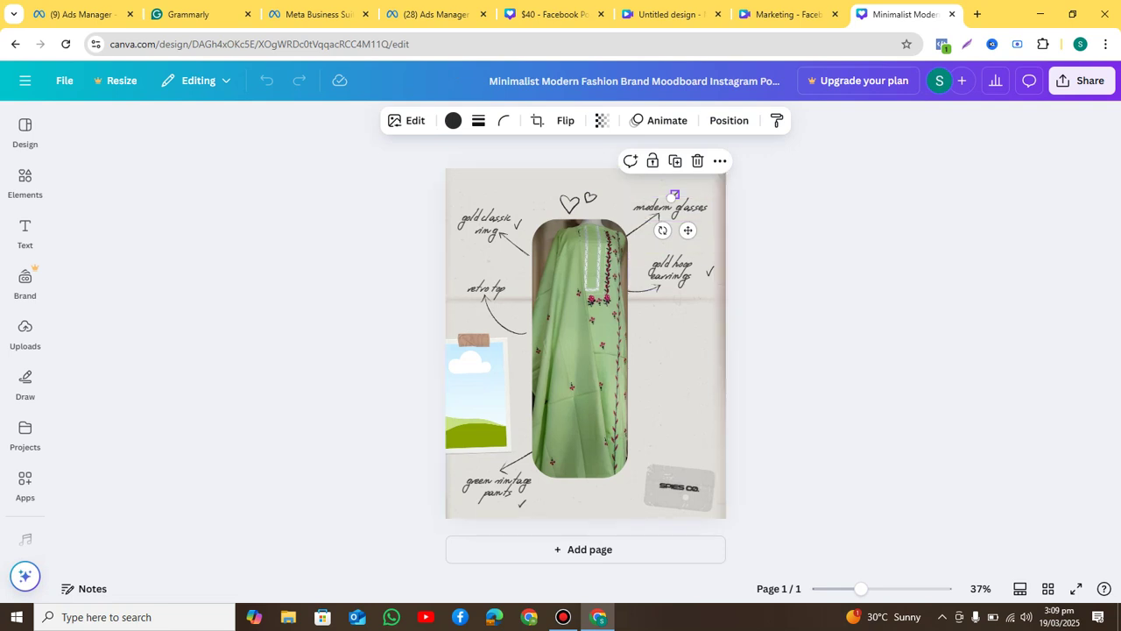
{"action": "key", "text": "Escape"}
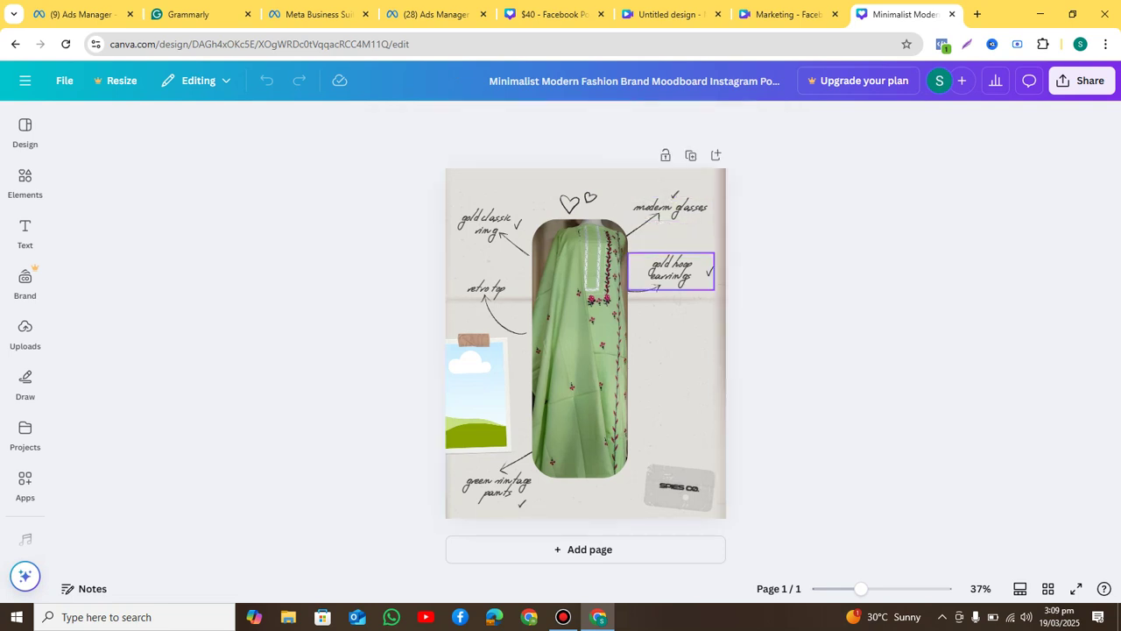
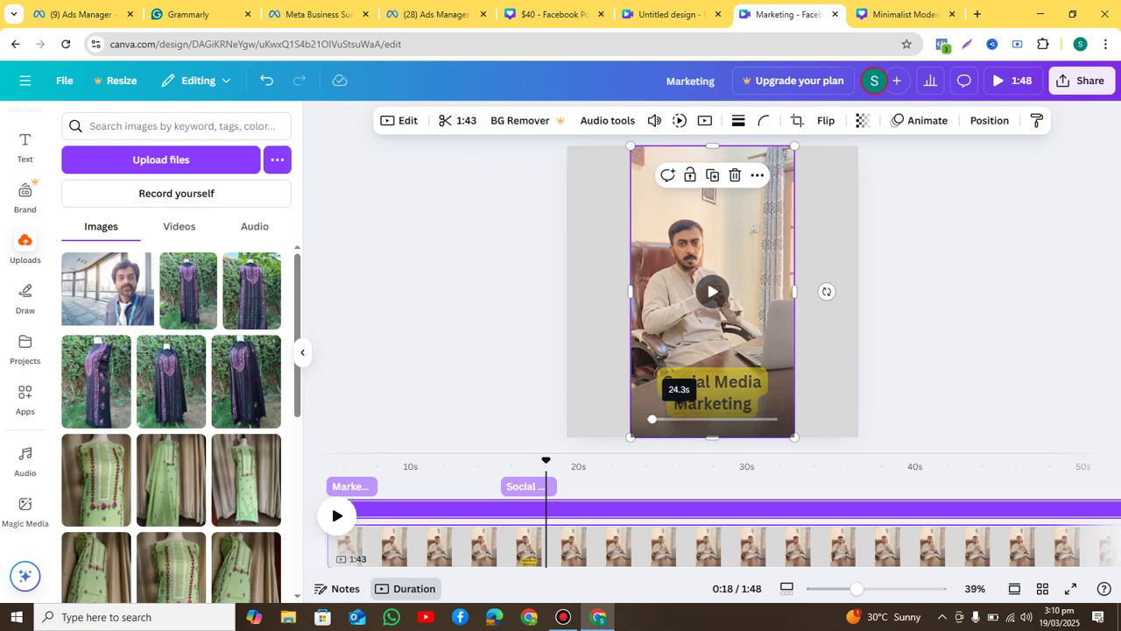
In the Marketing video design, trim the end of the uploaded clip so it lasts 6.4 s
{"action": "left_click", "coordinate": [457, 120]}
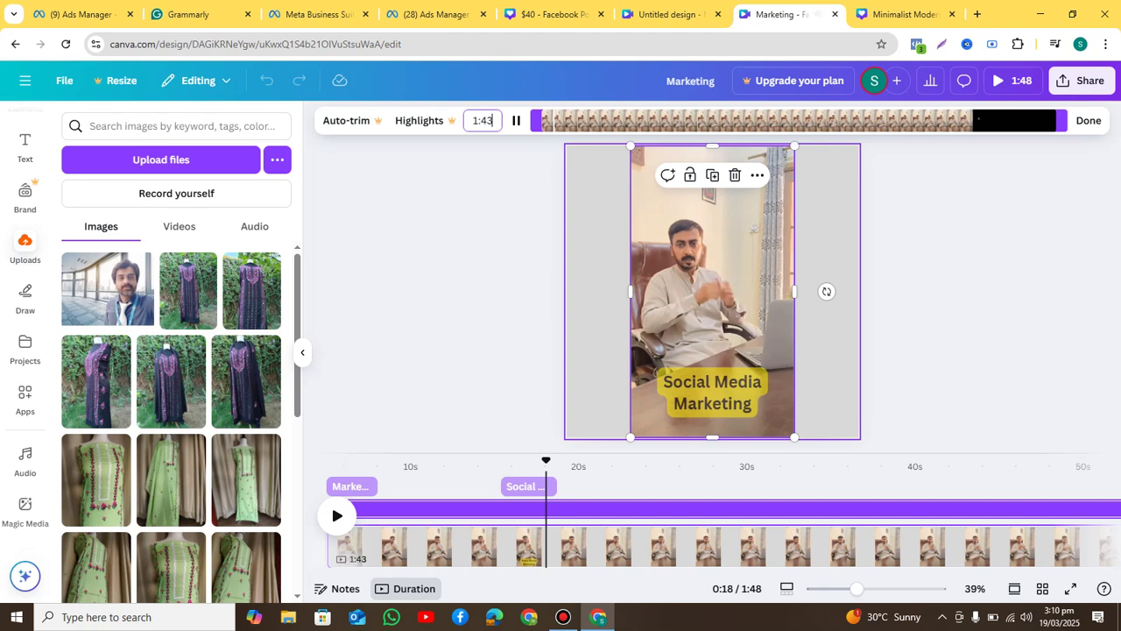
{"action": "left_click", "coordinate": [514, 114]}
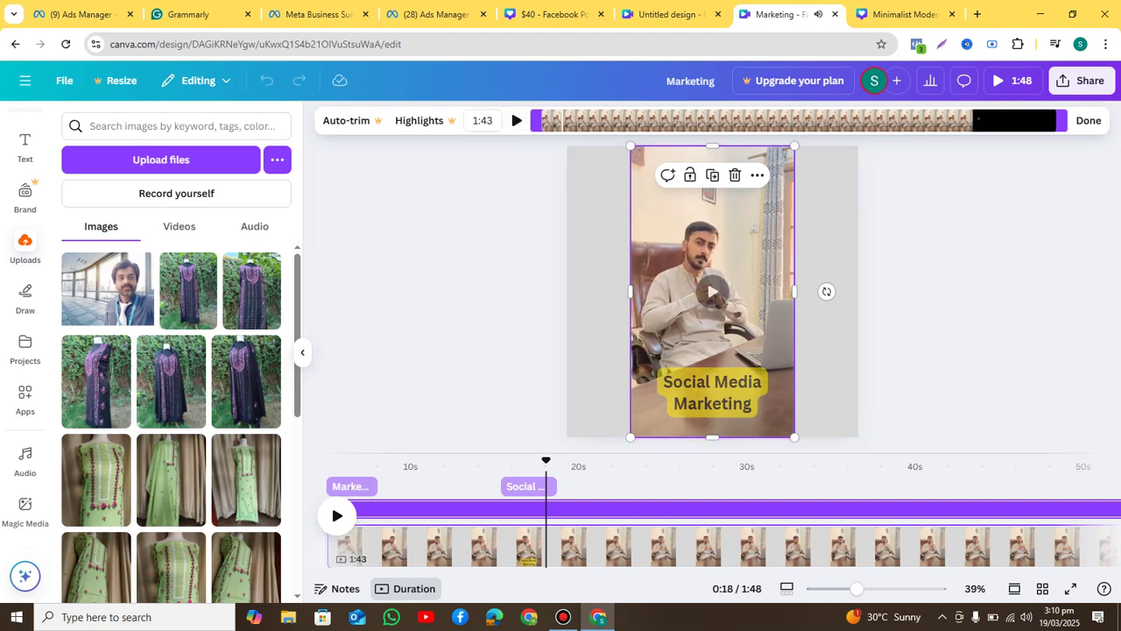
{"action": "left_click_drag", "start_coordinate": [1063, 120], "coordinate": [585, 120]}
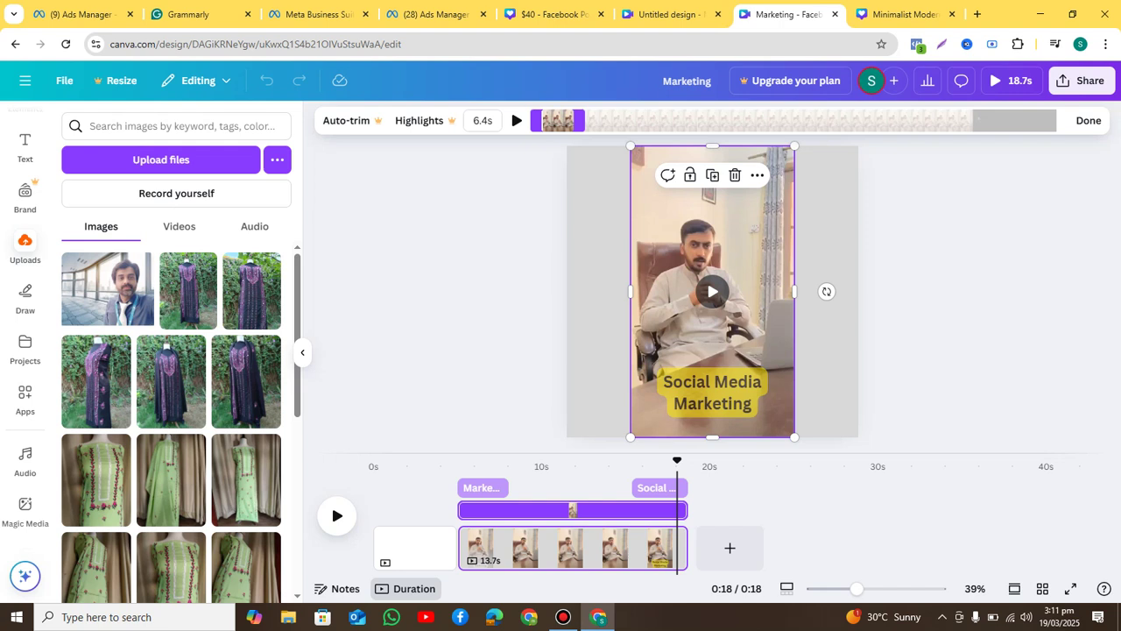
{"action": "key", "text": "Escape"}
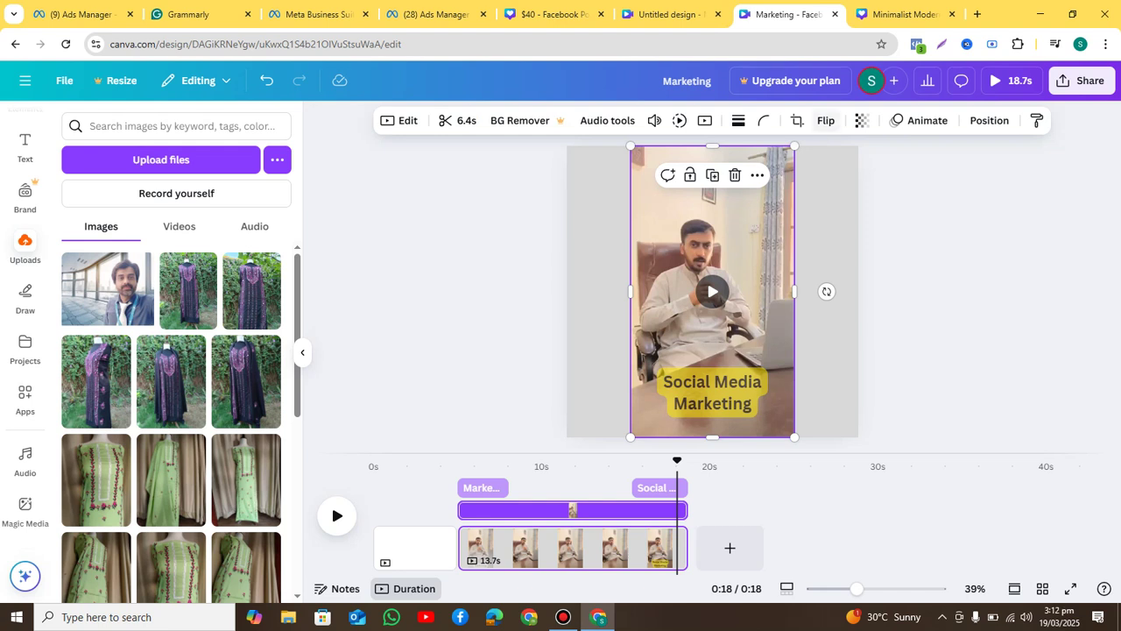
Flip the video clip horizontally and vertically
{"action": "left_click", "coordinate": [826, 120]}
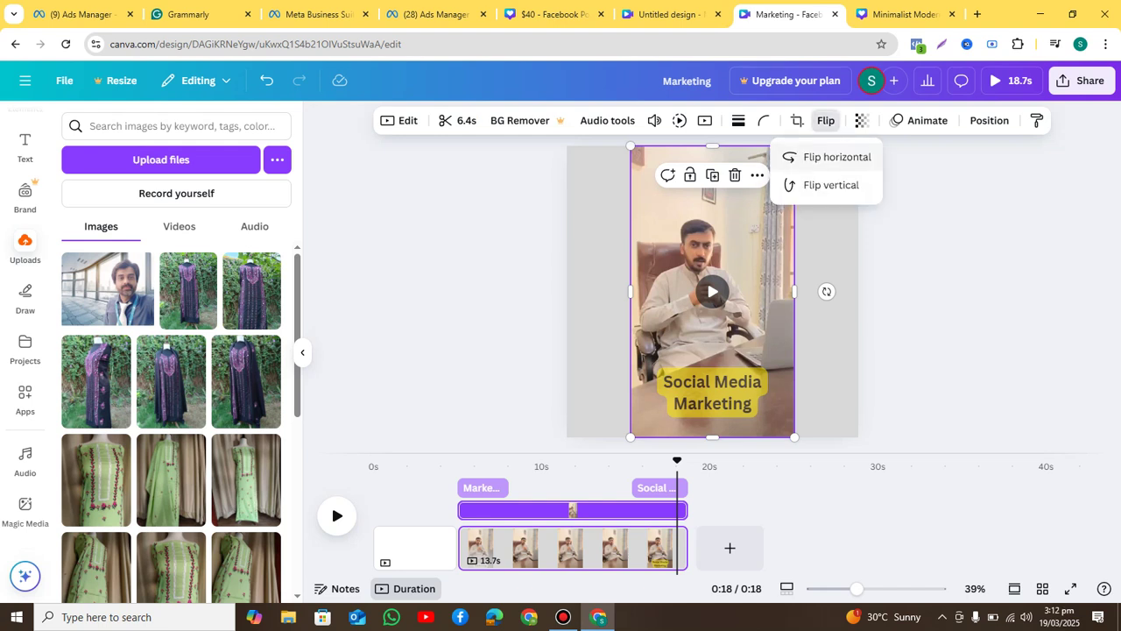
{"action": "left_click", "coordinate": [827, 156]}
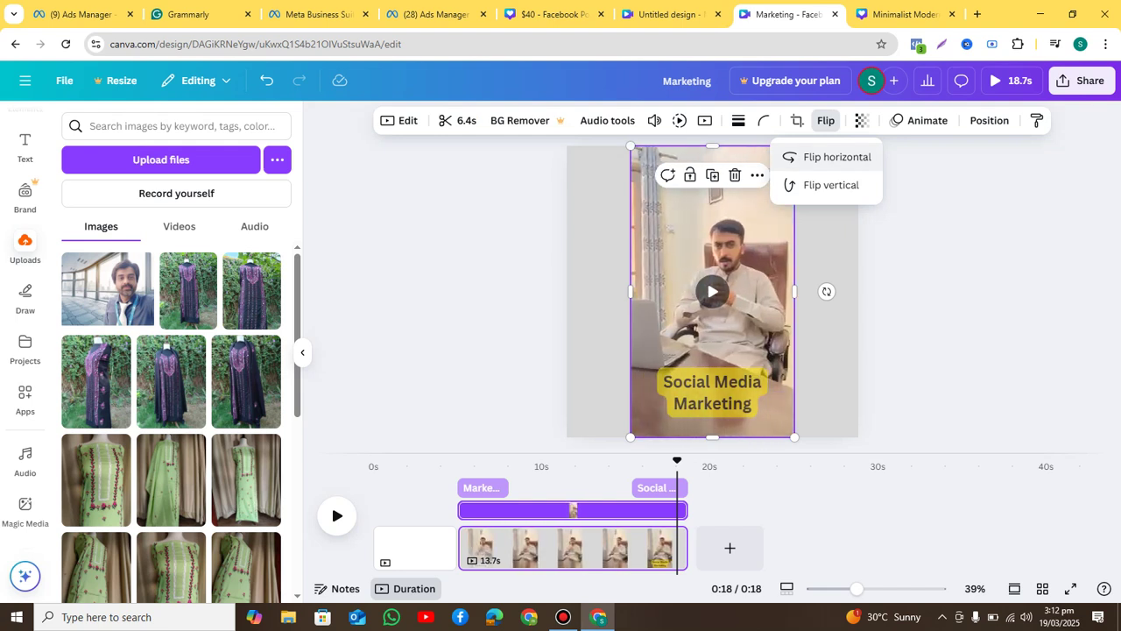
{"action": "left_click", "coordinate": [831, 185]}
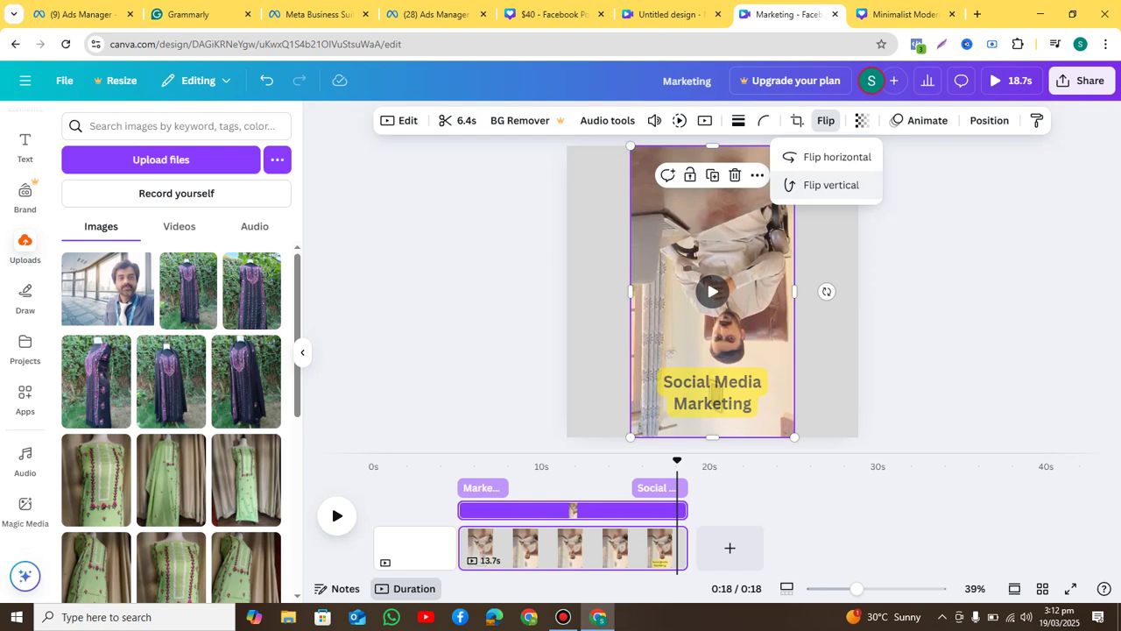
{"action": "key", "text": "Escape"}
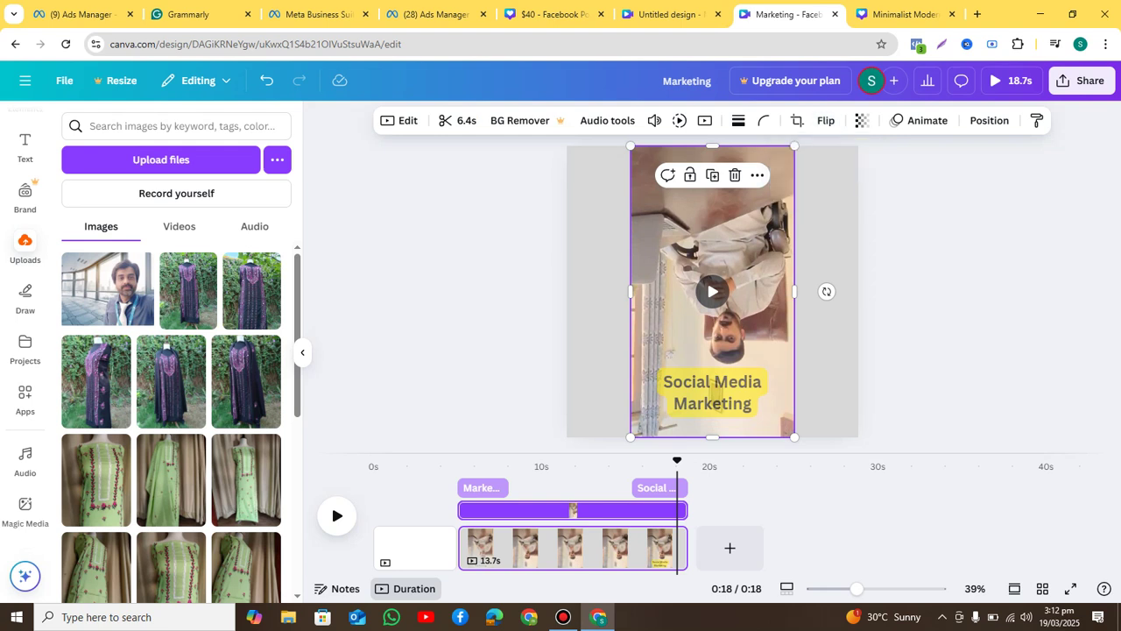
Reverse both flips of the video clip to restore its original orientation
{"action": "left_click", "coordinate": [826, 120]}
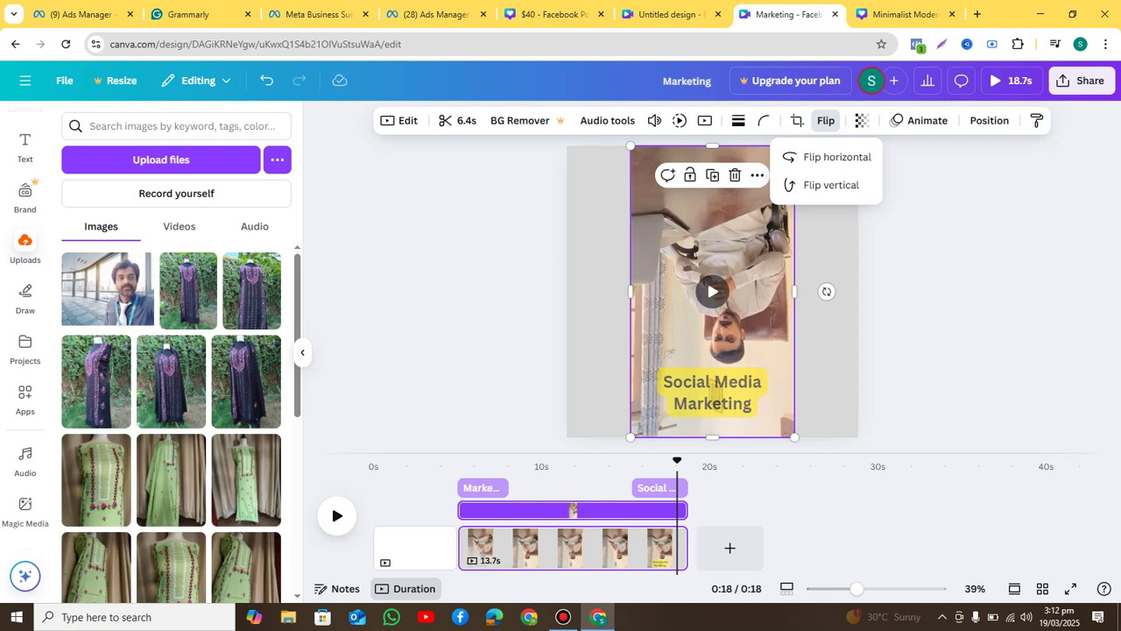
{"action": "key", "text": "shift+h"}
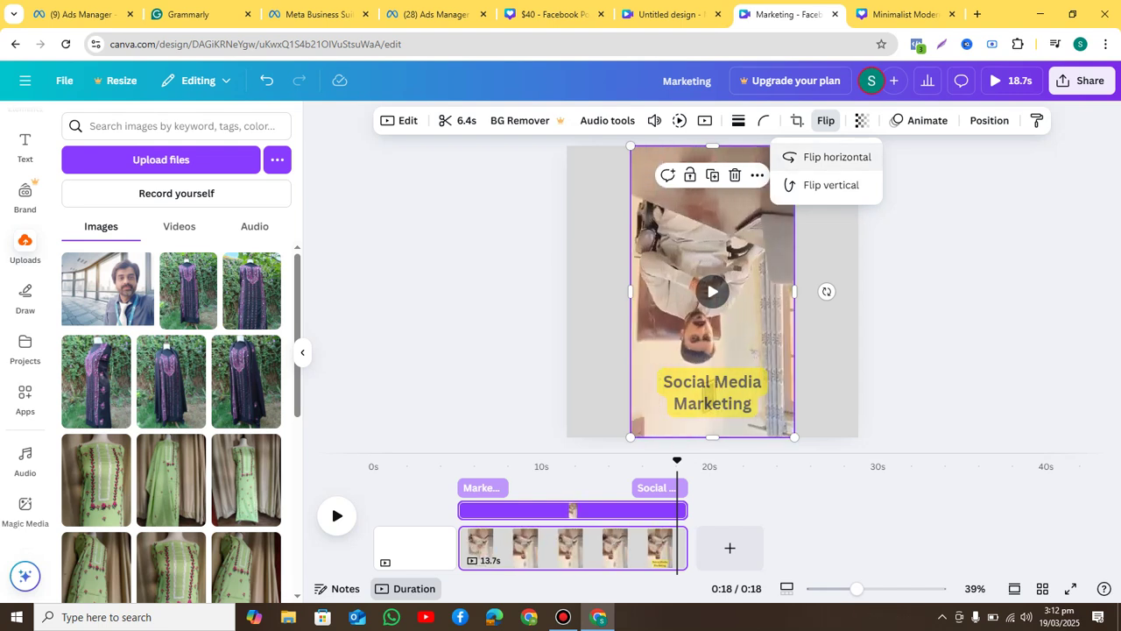
{"action": "key", "text": "shift+v"}
{"action": "key", "text": "Escape"}
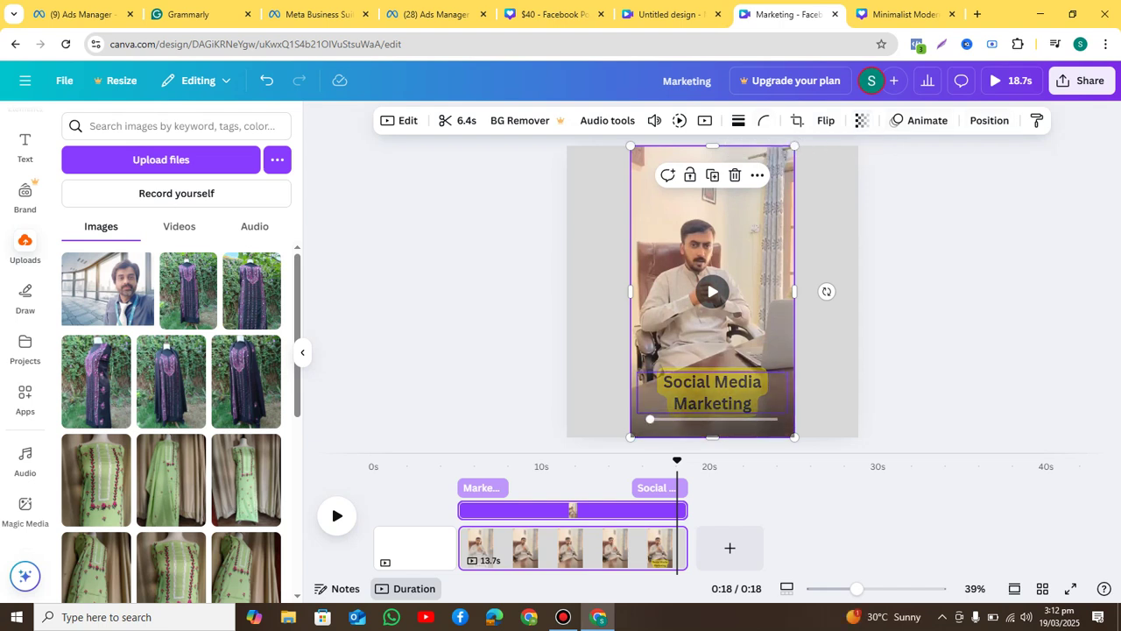
Examine the video clip's crop aspect ratios, playback options and video speed setting without changing them
{"action": "left_click", "coordinate": [712, 391]}
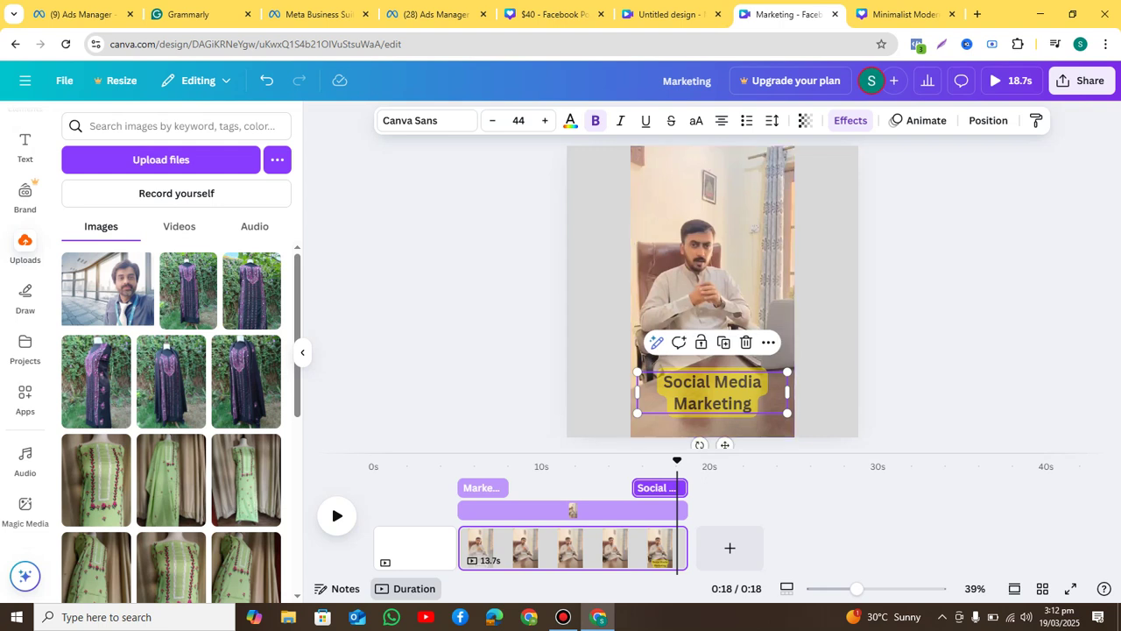
{"action": "left_click", "coordinate": [911, 307]}
{"action": "left_click", "coordinate": [744, 281]}
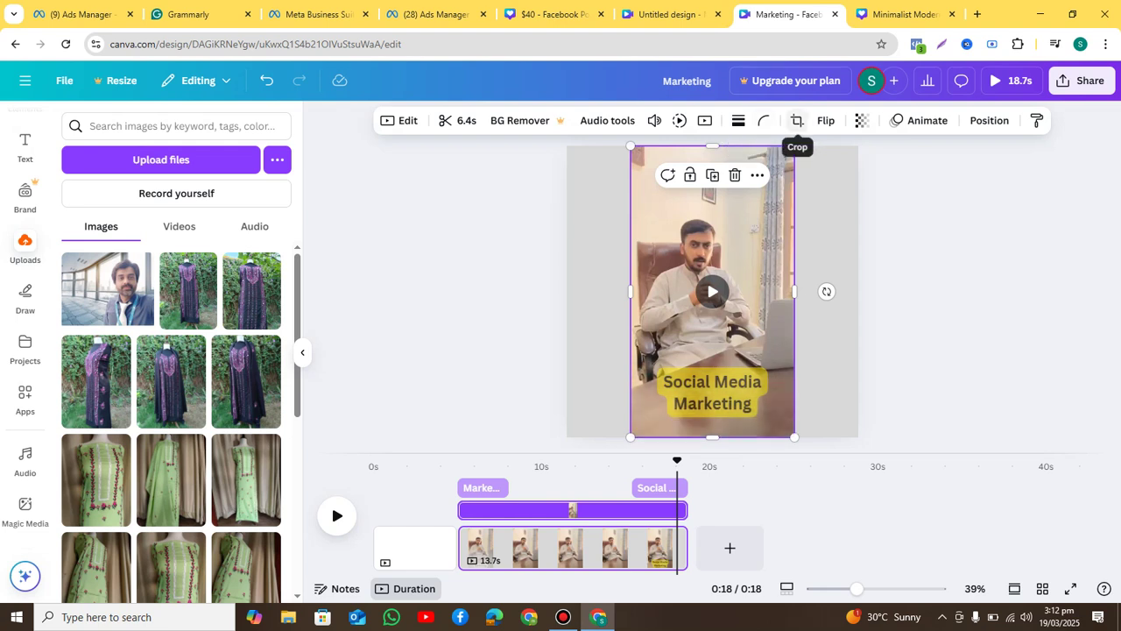
{"action": "left_click", "coordinate": [797, 121]}
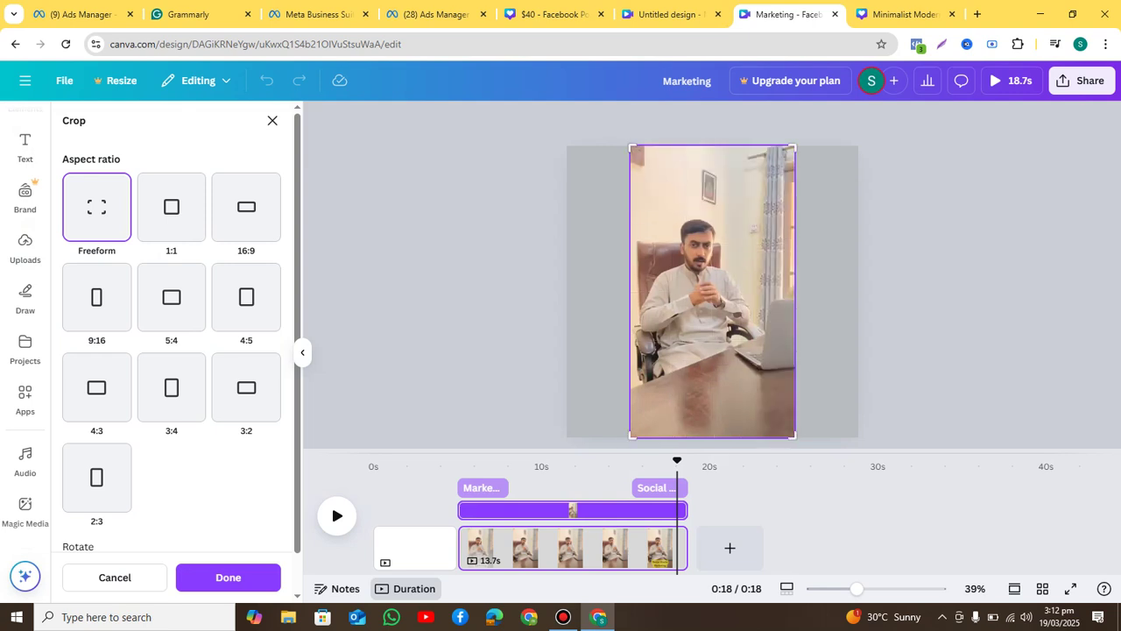
{"action": "left_click", "coordinate": [273, 120]}
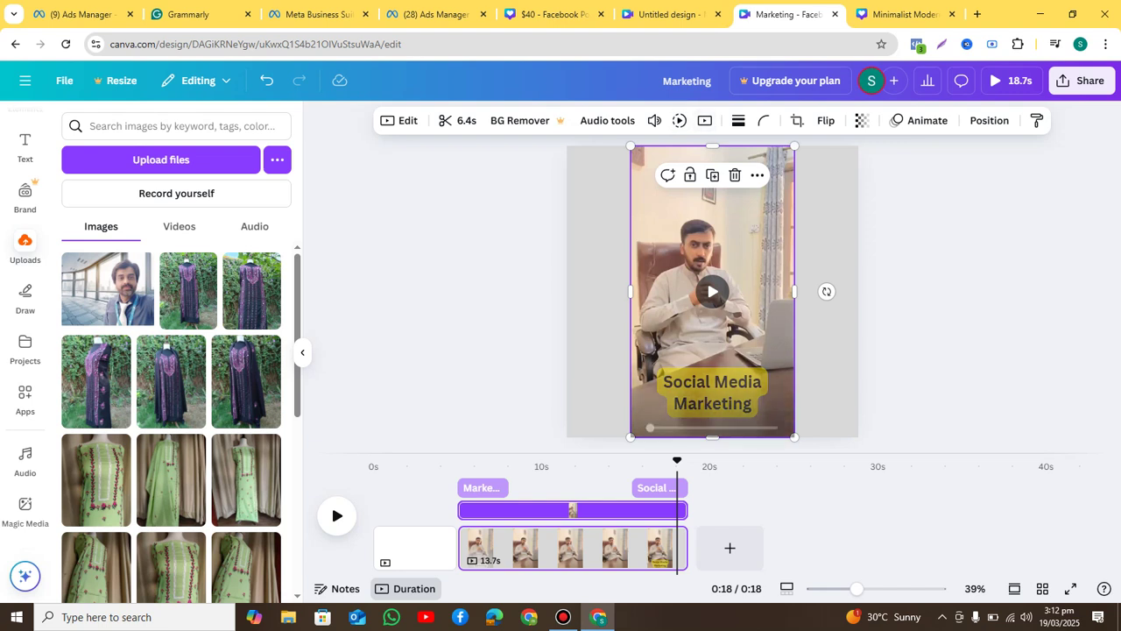
{"action": "left_click", "coordinate": [705, 120]}
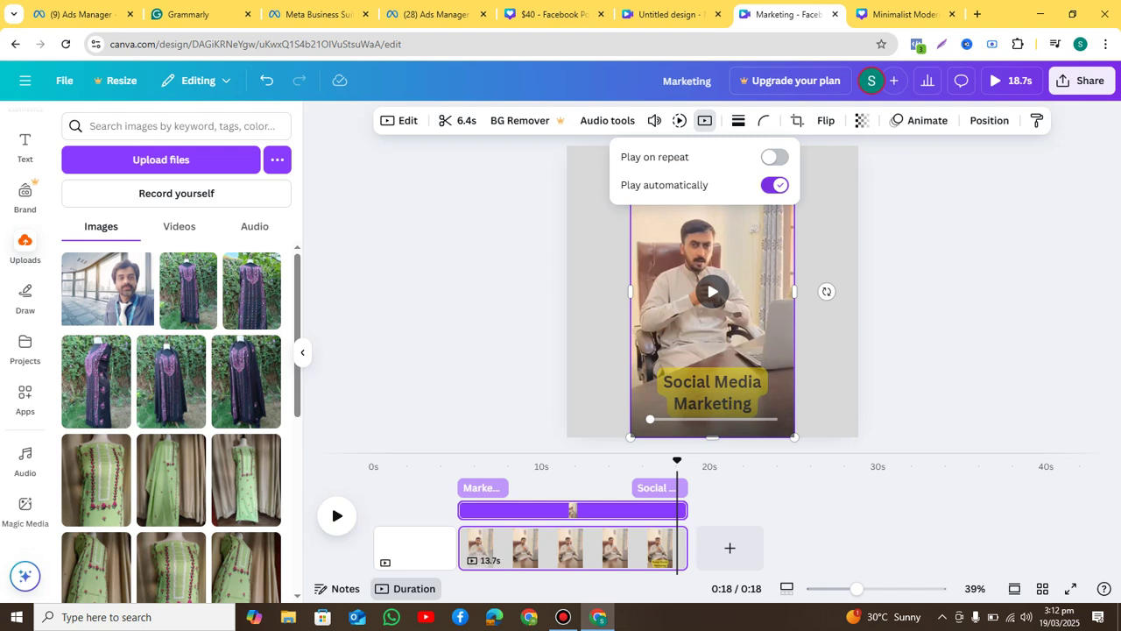
{"action": "left_click", "coordinate": [679, 120]}
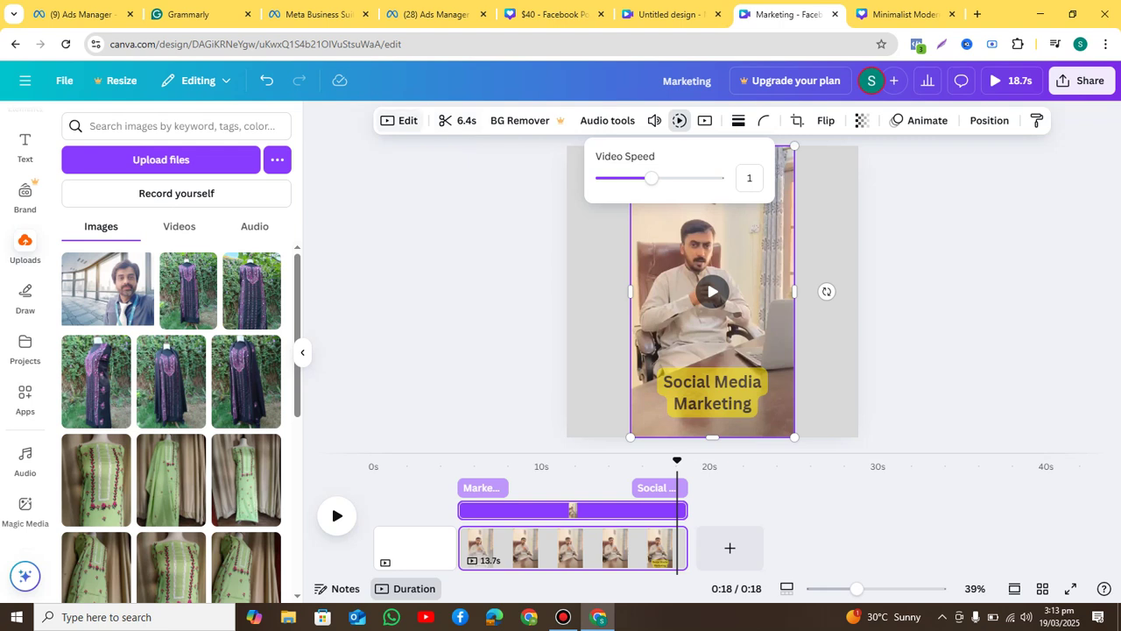
Try the Festive and Selfie filters on the video clip
{"action": "left_click", "coordinate": [399, 120]}
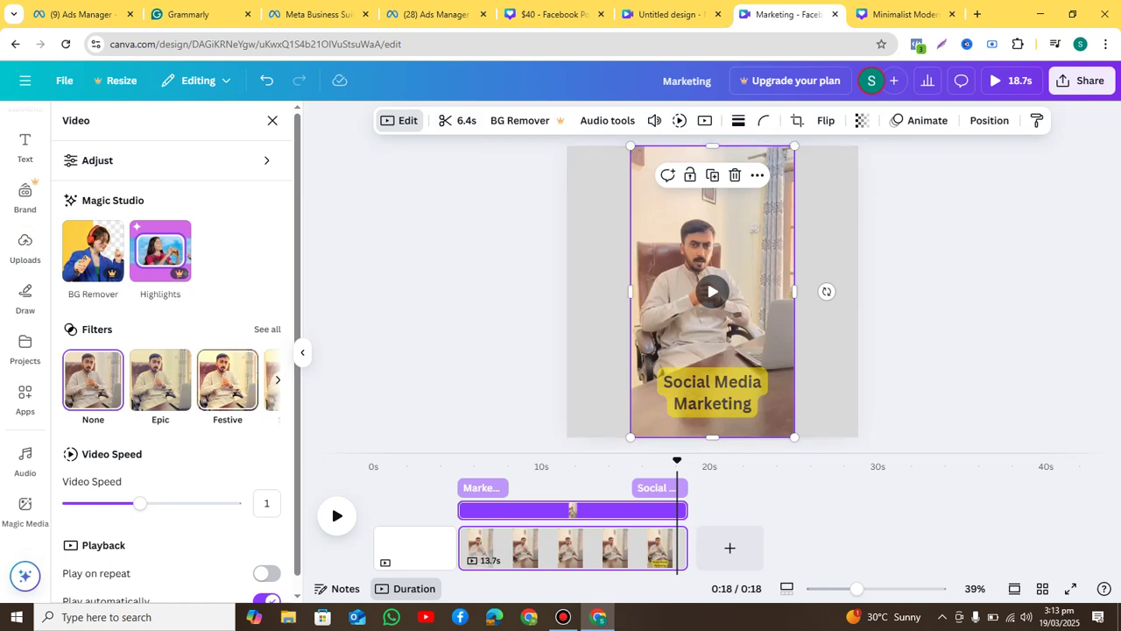
{"action": "left_click", "coordinate": [228, 379]}
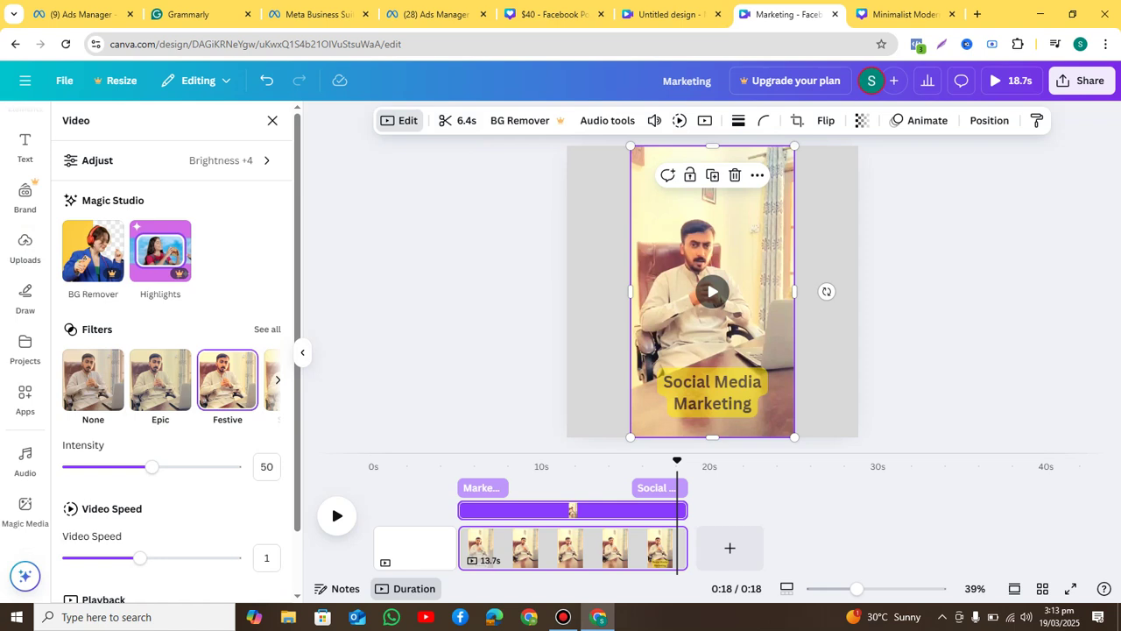
{"action": "scroll", "coordinate": [171, 379], "scroll_direction": "right", "scroll_amount": 3}
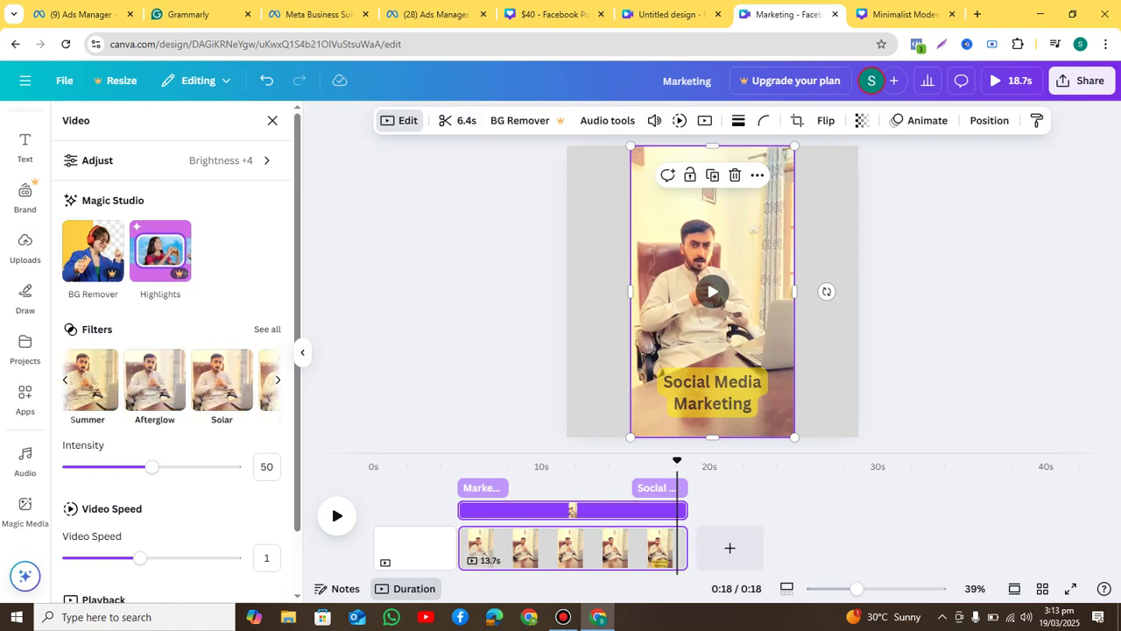
{"action": "scroll", "coordinate": [170, 379], "scroll_direction": "right", "scroll_amount": 3}
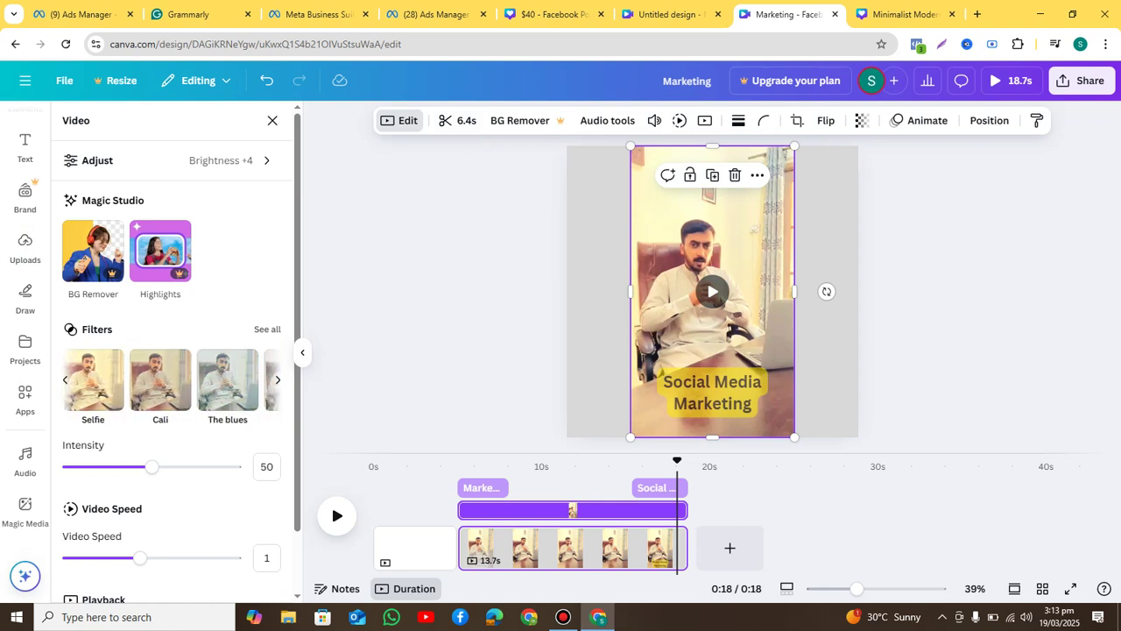
{"action": "left_click", "coordinate": [92, 379]}
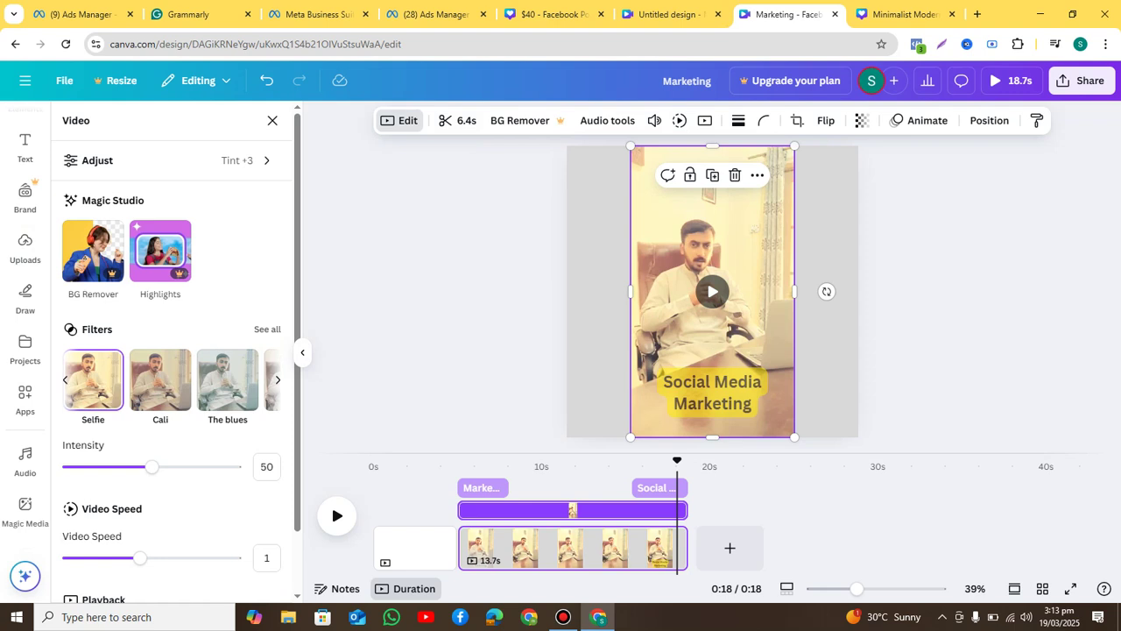
Apply the Retro filter to the video clip and finish editing its look
{"action": "scroll", "coordinate": [226, 379], "scroll_direction": "right", "scroll_amount": 3}
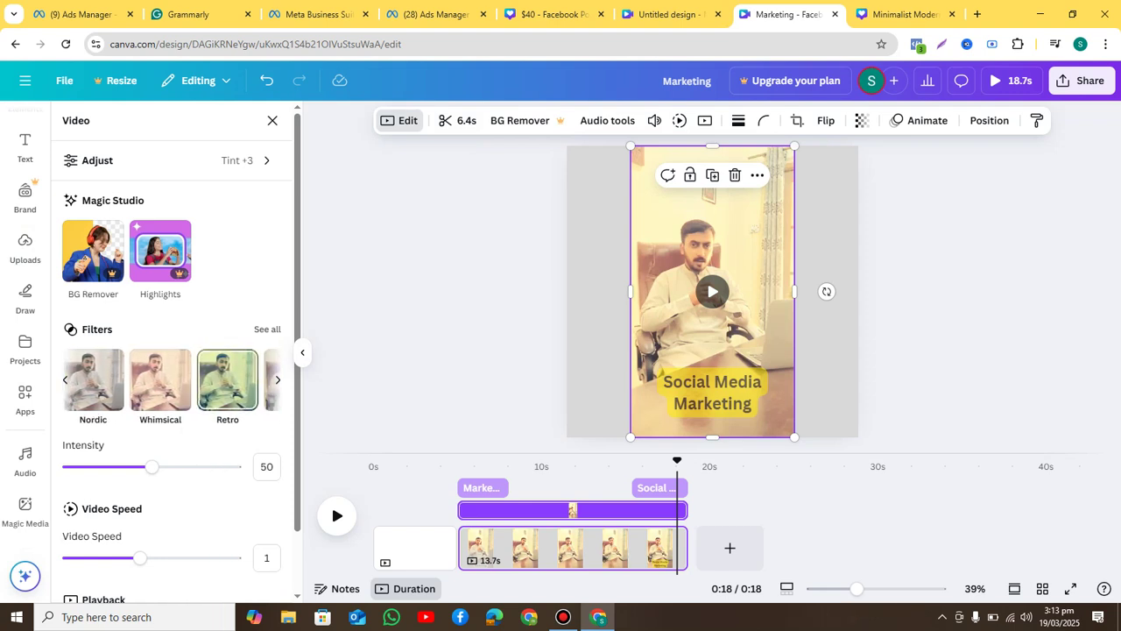
{"action": "left_click", "coordinate": [227, 379]}
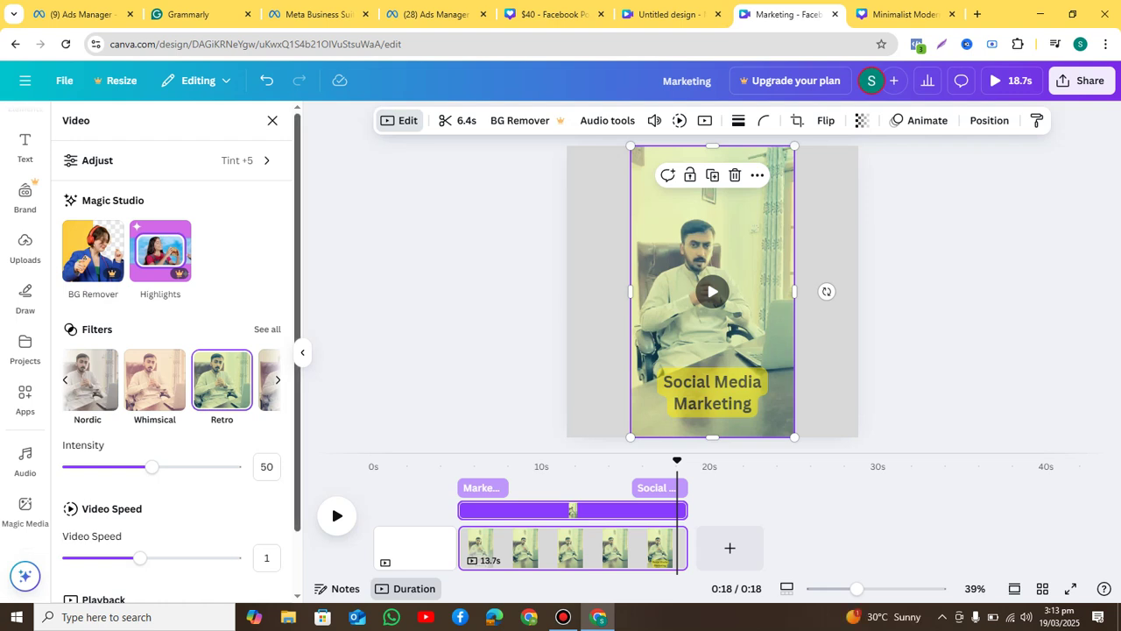
{"action": "scroll", "coordinate": [171, 350], "scroll_direction": "down", "scroll_amount": 1}
{"action": "scroll", "coordinate": [172, 351], "scroll_direction": "up", "scroll_amount": 1}
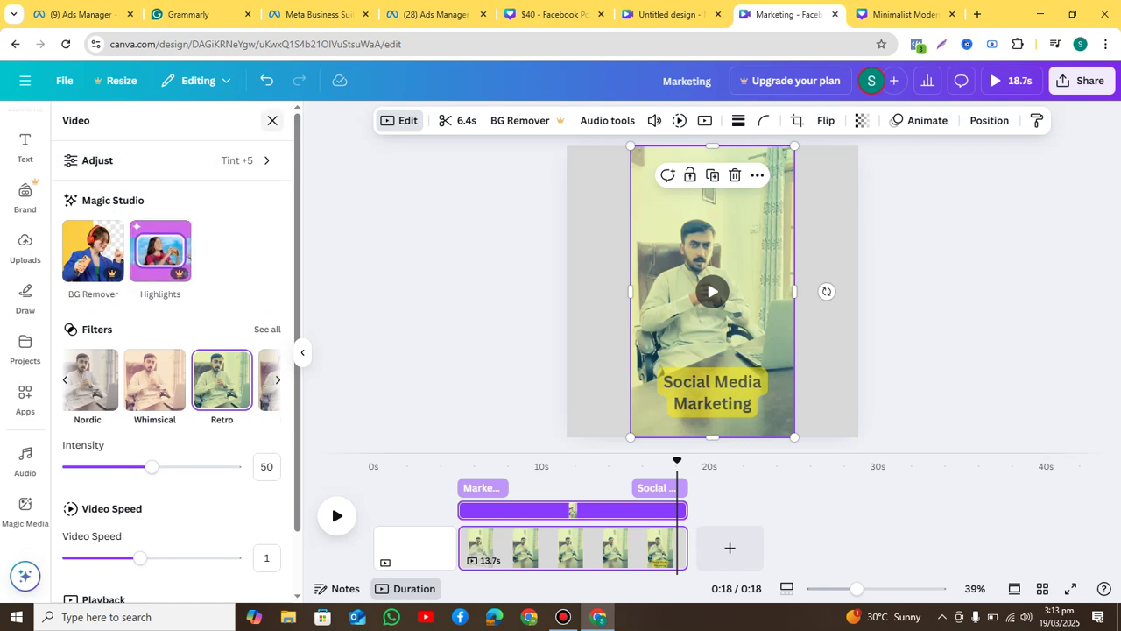
{"action": "left_click", "coordinate": [273, 120]}
{"action": "key", "text": "Escape"}
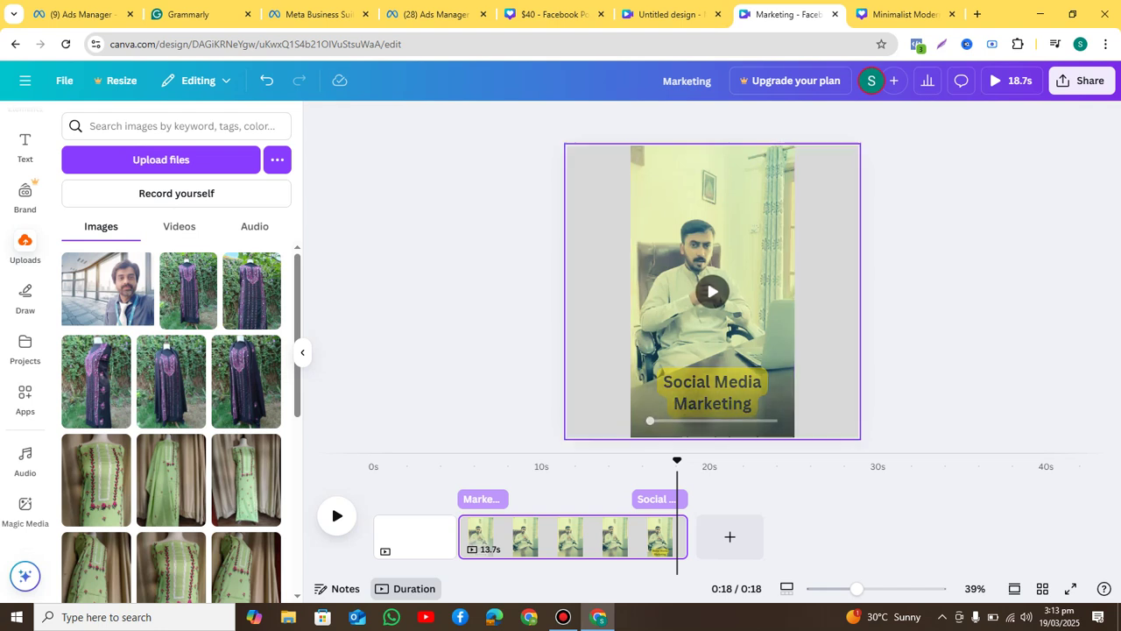
Select the blank opening page and search the design templates for "digital marketing"
{"action": "left_click", "coordinate": [426, 534]}
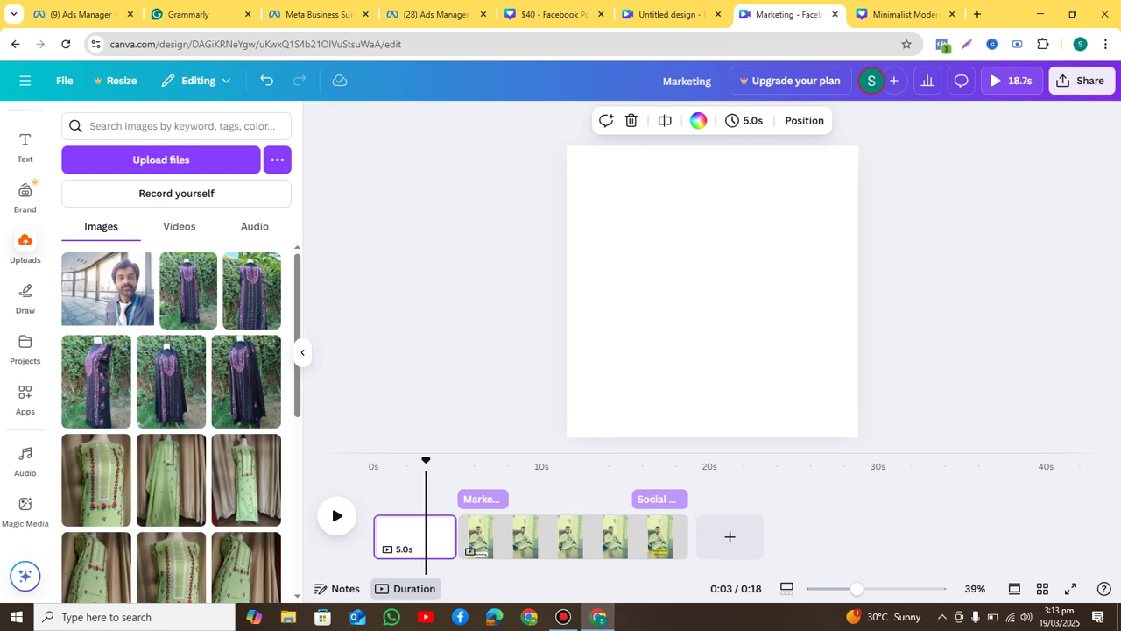
{"action": "left_click", "coordinate": [24, 147]}
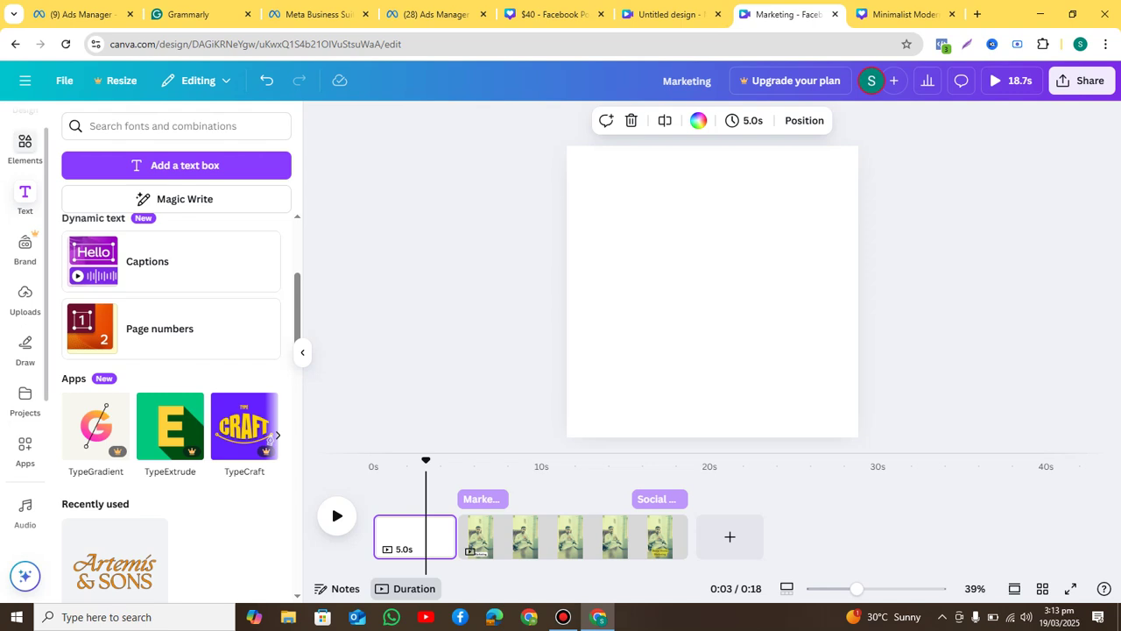
{"action": "left_click", "coordinate": [24, 147]}
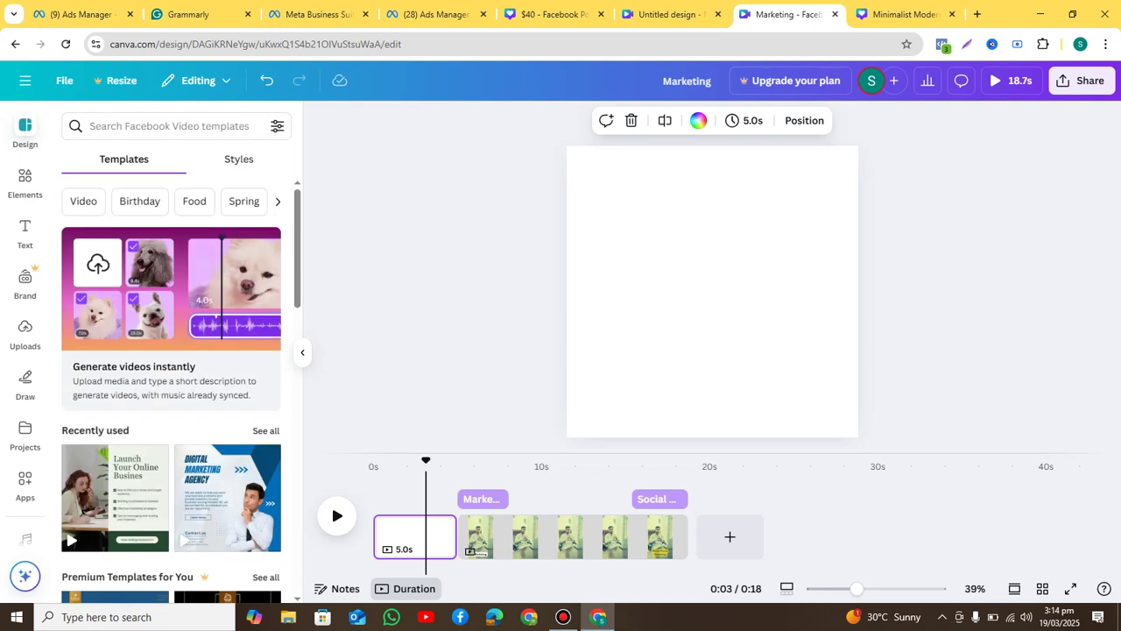
{"action": "left_click", "coordinate": [132, 125]}
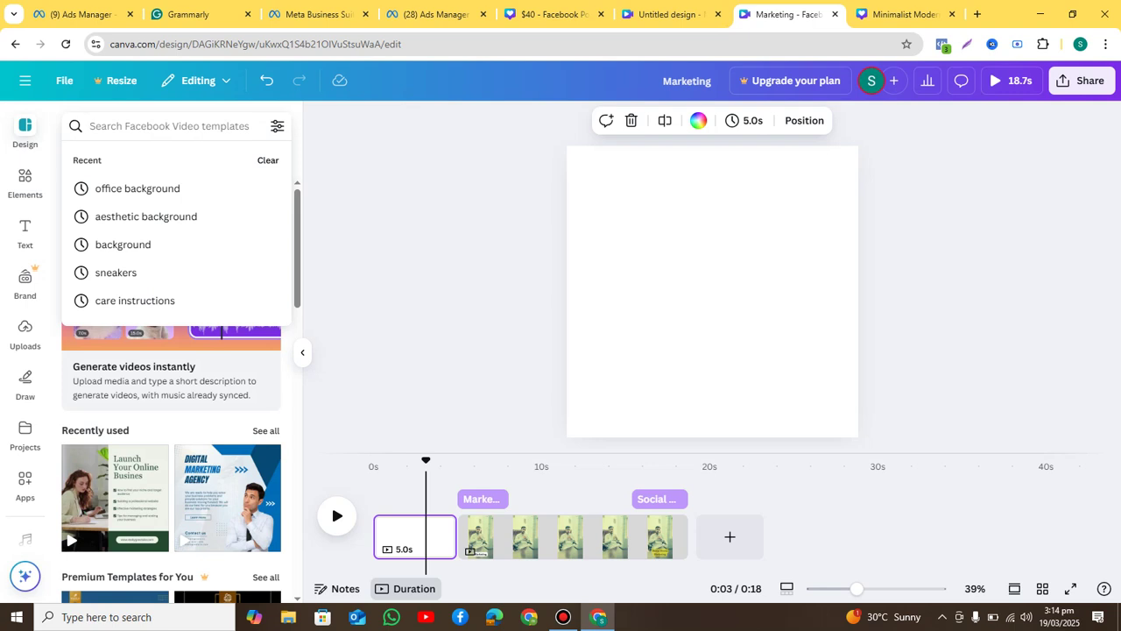
{"action": "type", "text": "di"}
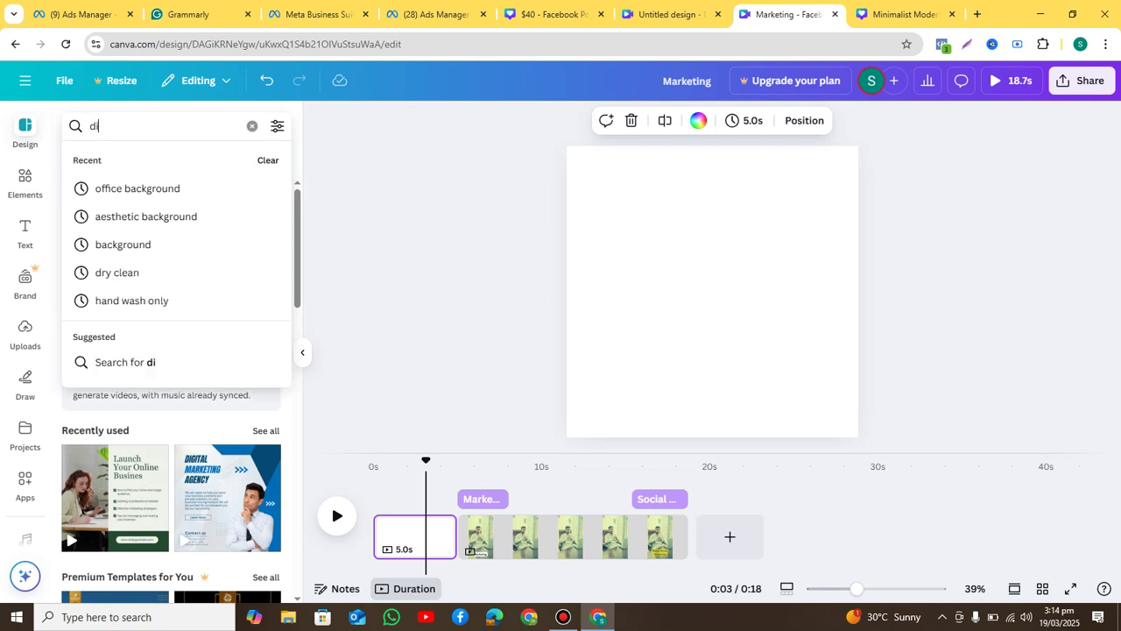
{"action": "type", "text": "gital marketin"}
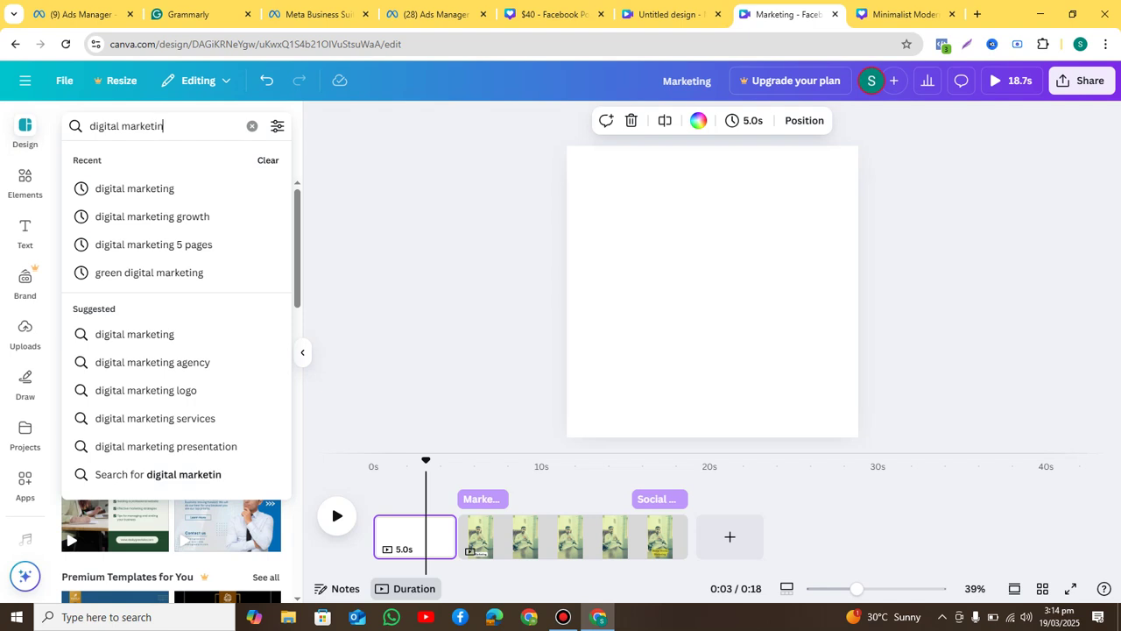
{"action": "type", "text": "g"}
{"action": "key", "text": "Return"}
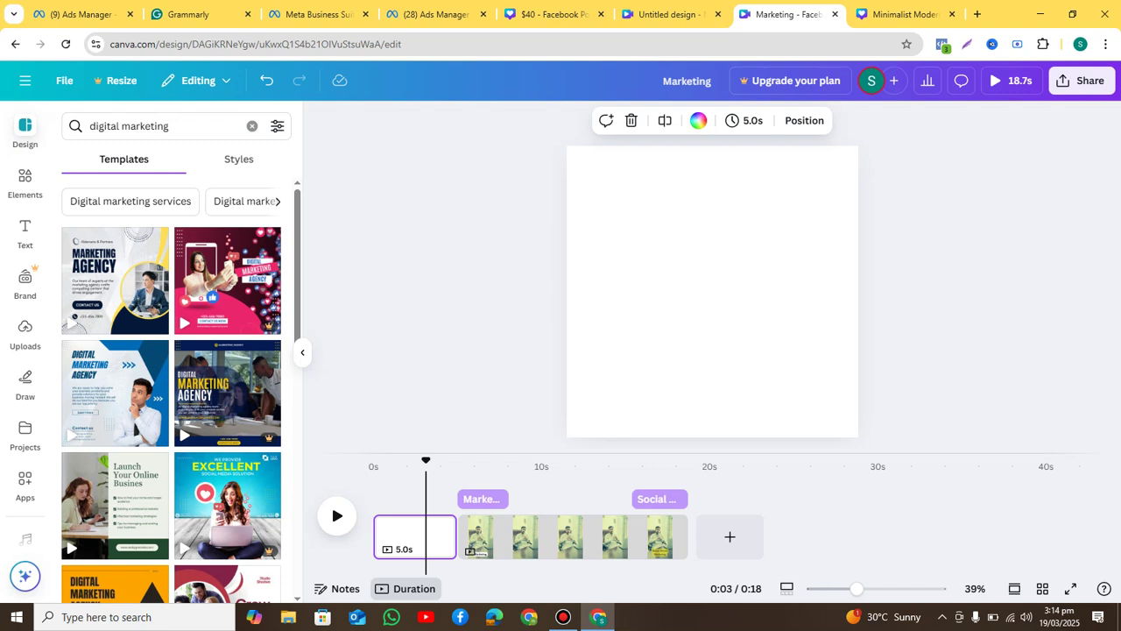
Preview several digital marketing templates, apply the Black Minimalist Technology Facebook Video template to the blank opening page, and play it
{"action": "mouse_move", "coordinate": [228, 281]}
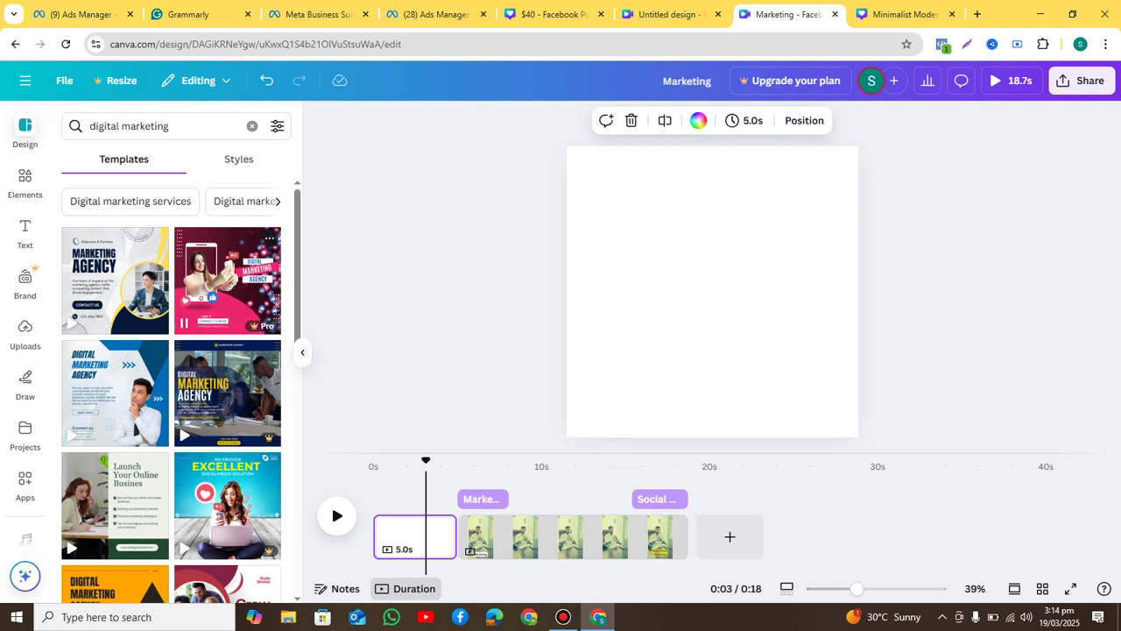
{"action": "mouse_move", "coordinate": [114, 281]}
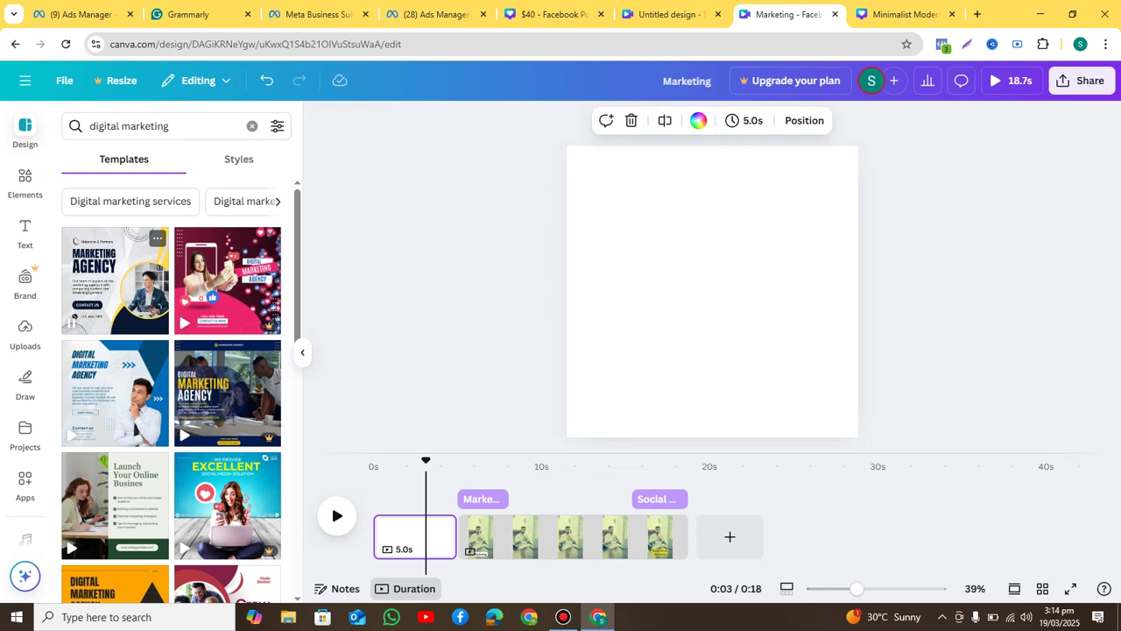
{"action": "mouse_move", "coordinate": [115, 506]}
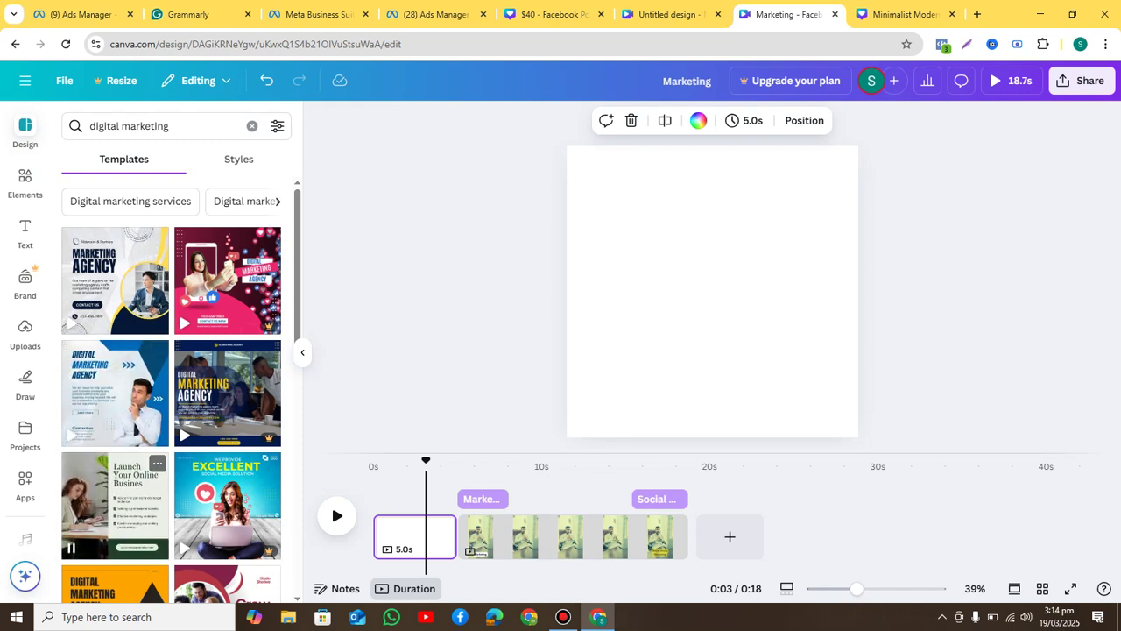
{"action": "scroll", "coordinate": [115, 506], "scroll_direction": "down", "scroll_amount": 4}
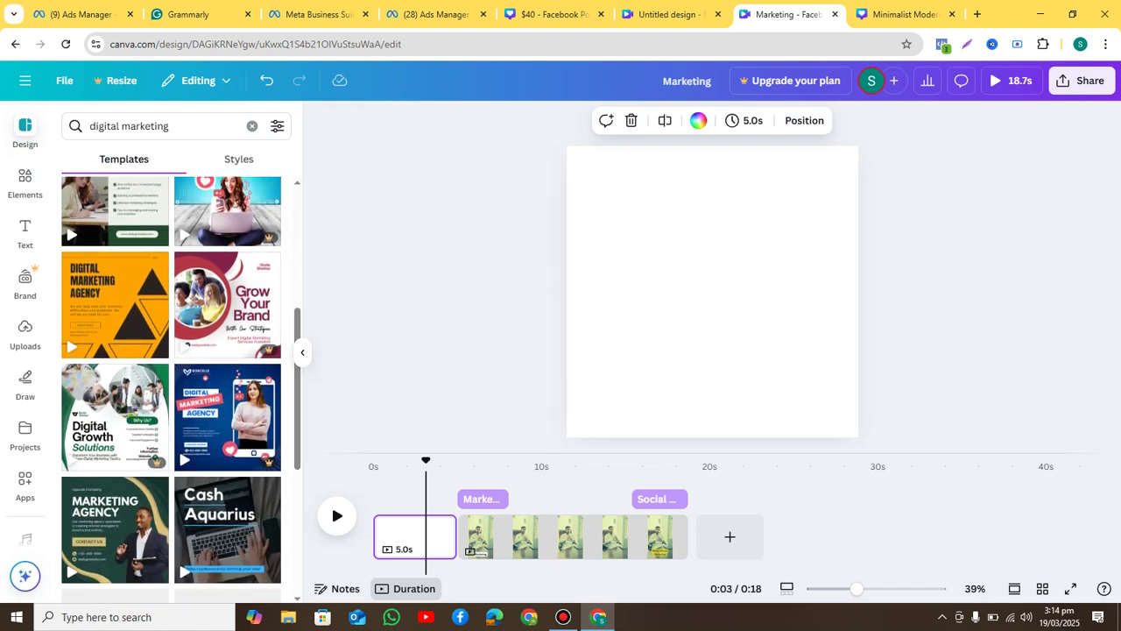
{"action": "mouse_move", "coordinate": [115, 305]}
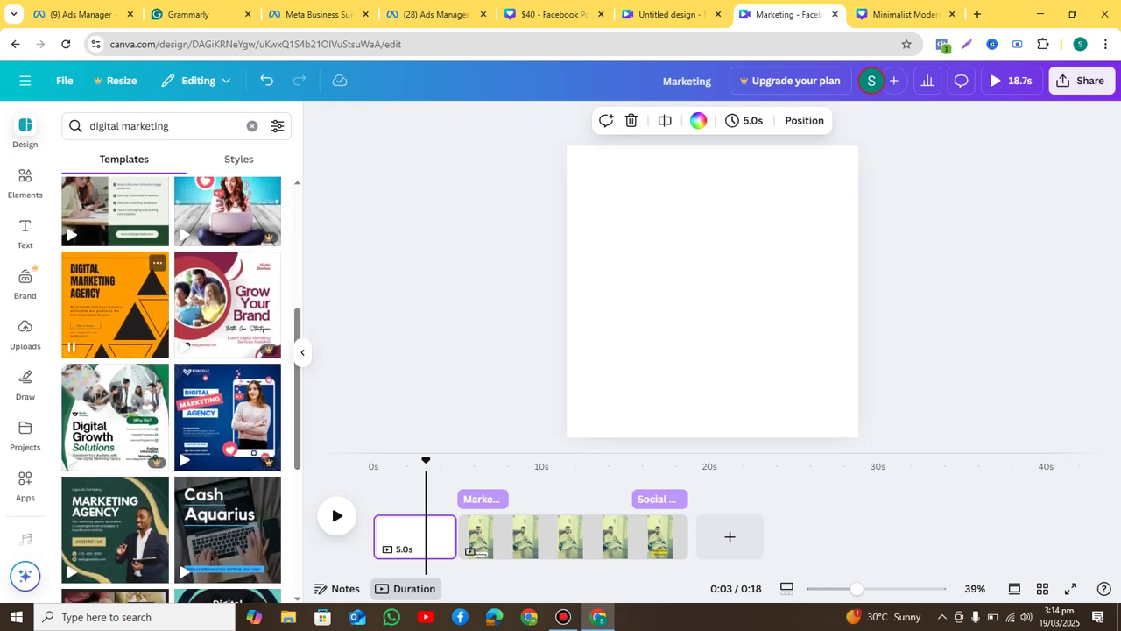
{"action": "mouse_move", "coordinate": [115, 412]}
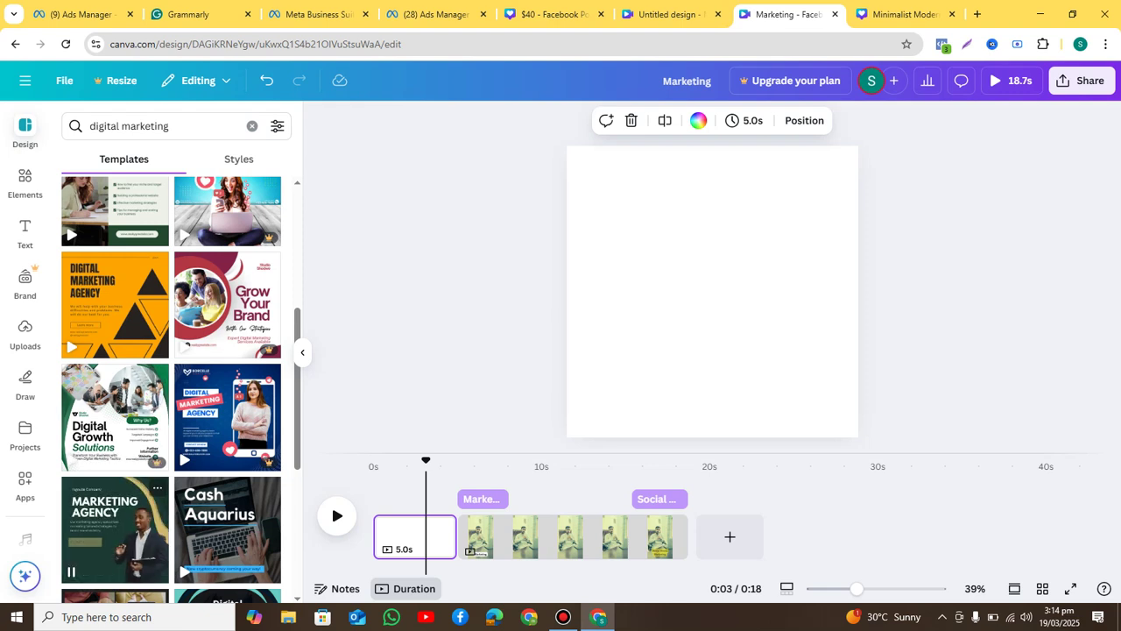
{"action": "scroll", "coordinate": [115, 411], "scroll_direction": "down", "scroll_amount": 3}
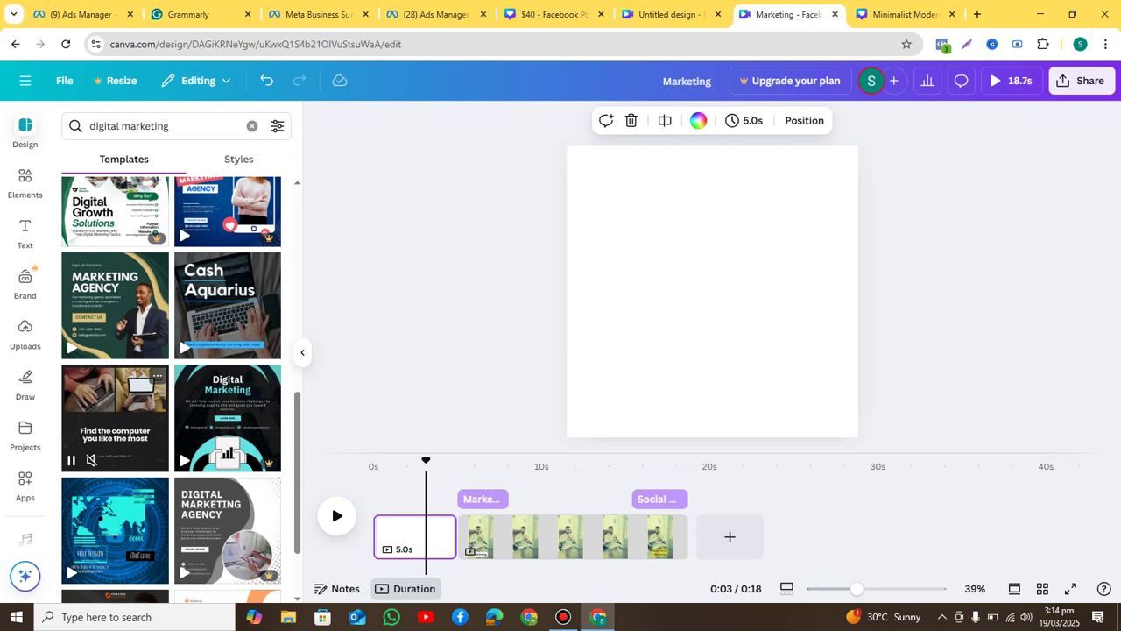
{"action": "left_click", "coordinate": [114, 407]}
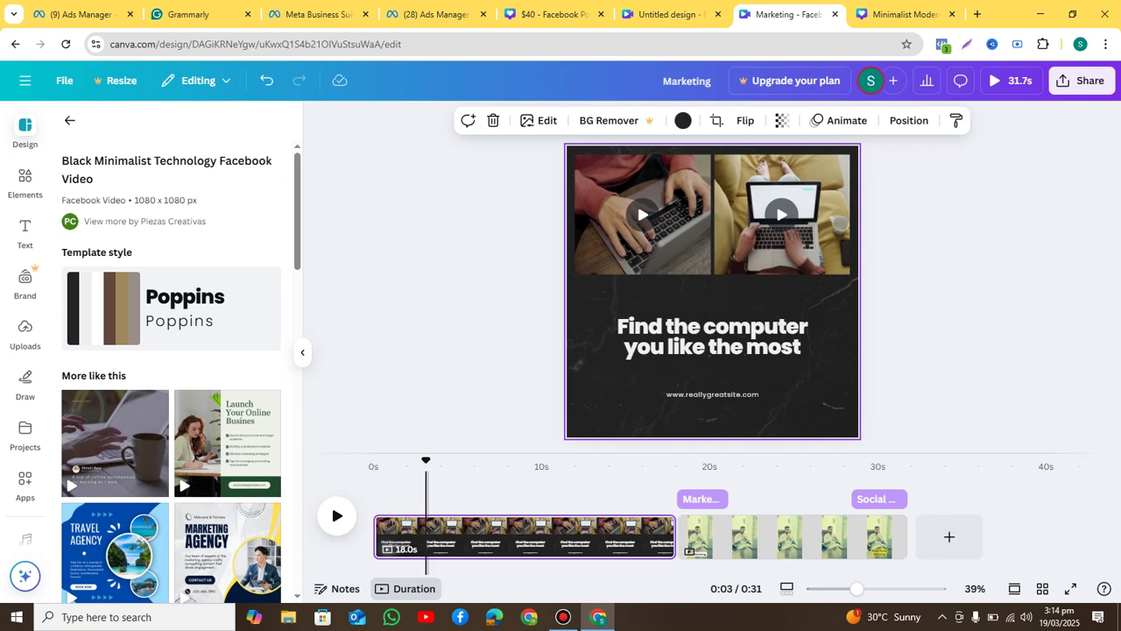
{"action": "key", "text": "space"}
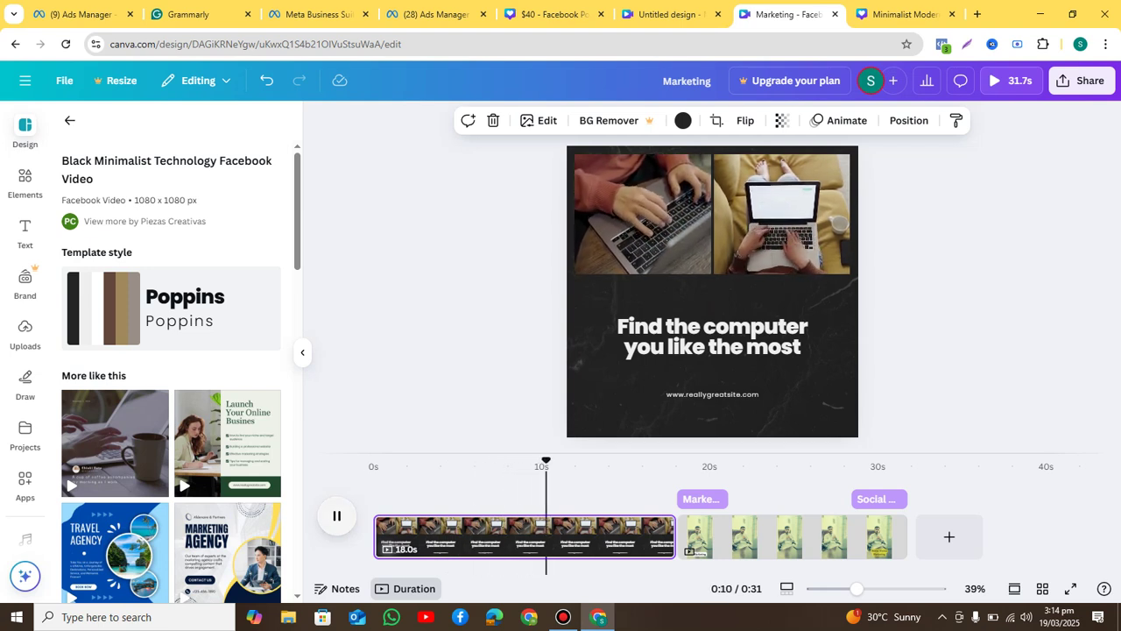
{"action": "key", "text": "space"}
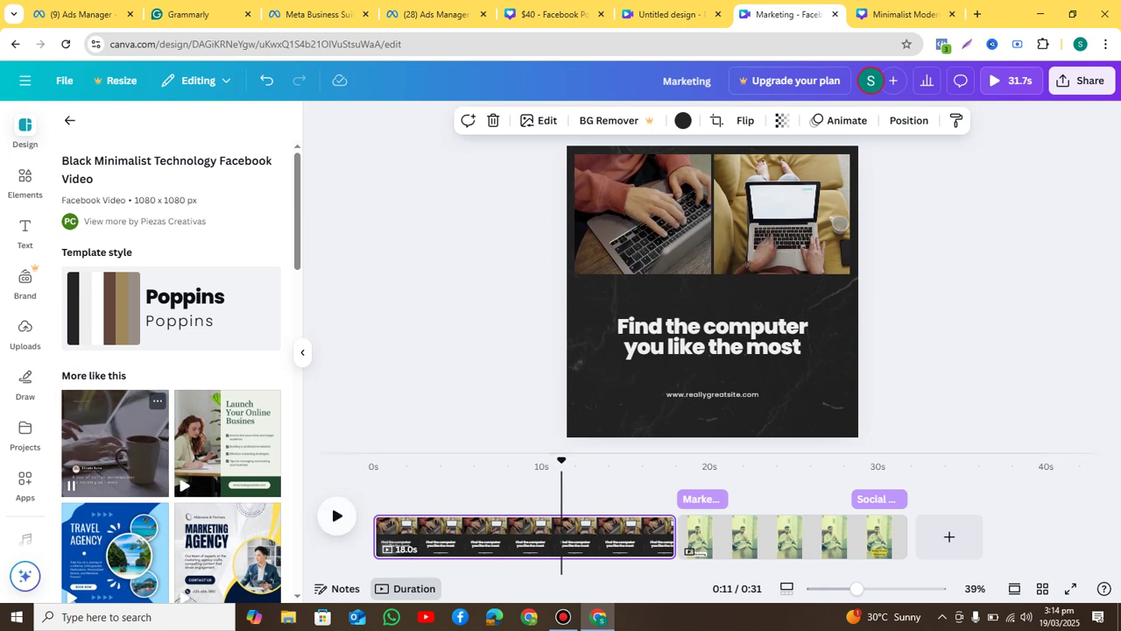
Try the Black and White Modern Quote About Work template on the opening page, play the video, and browse similar templates
{"action": "left_click", "coordinate": [114, 443]}
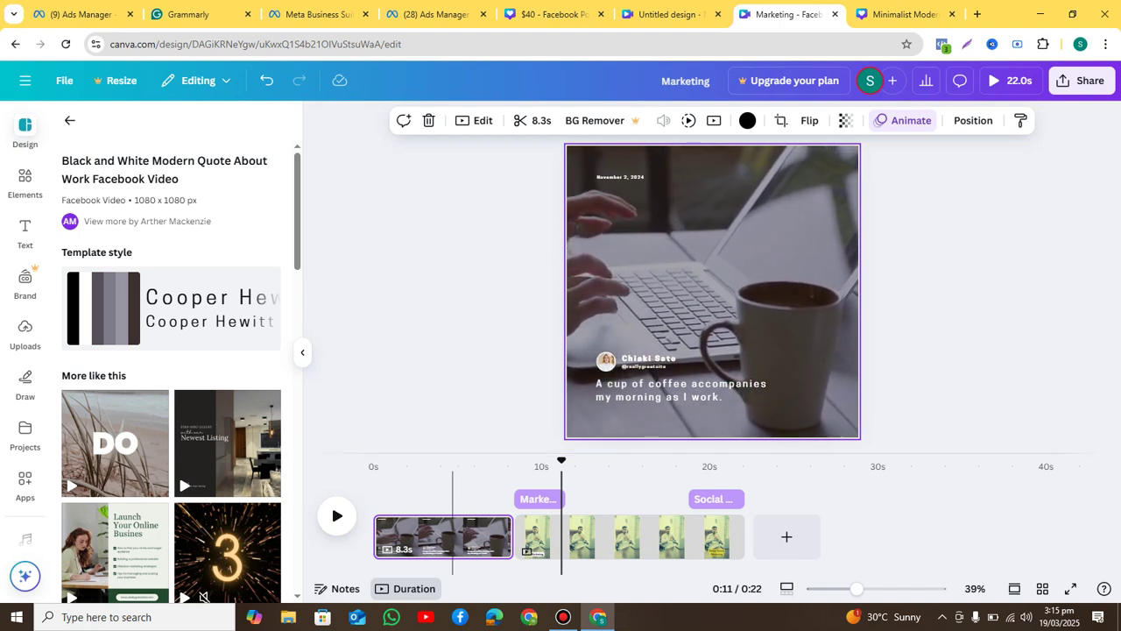
{"action": "key", "text": "space"}
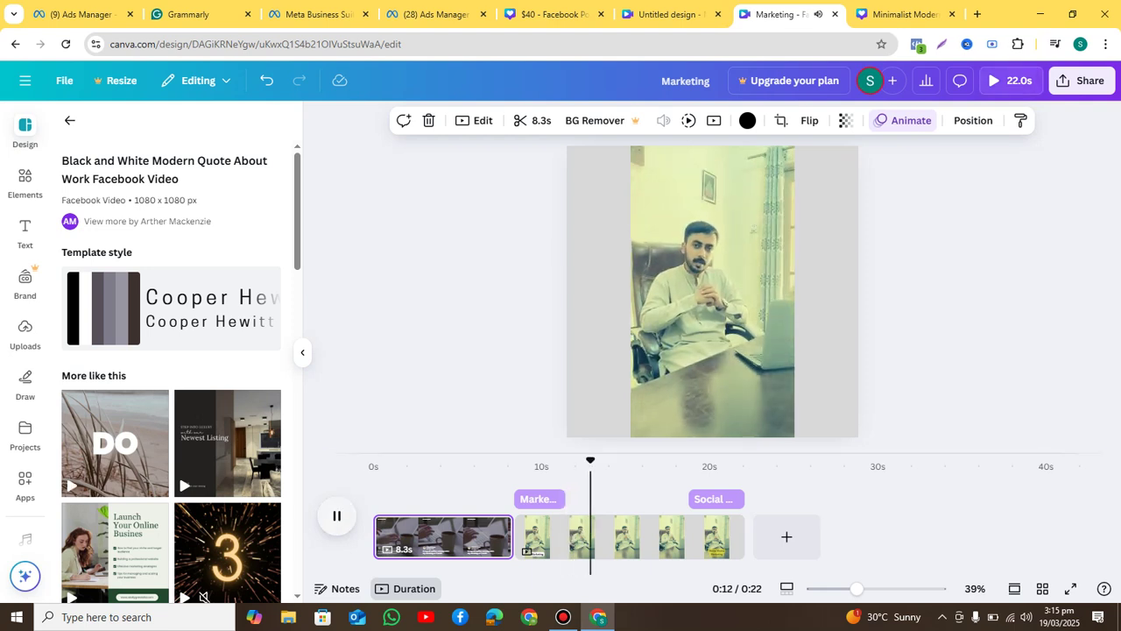
{"action": "key", "text": "space"}
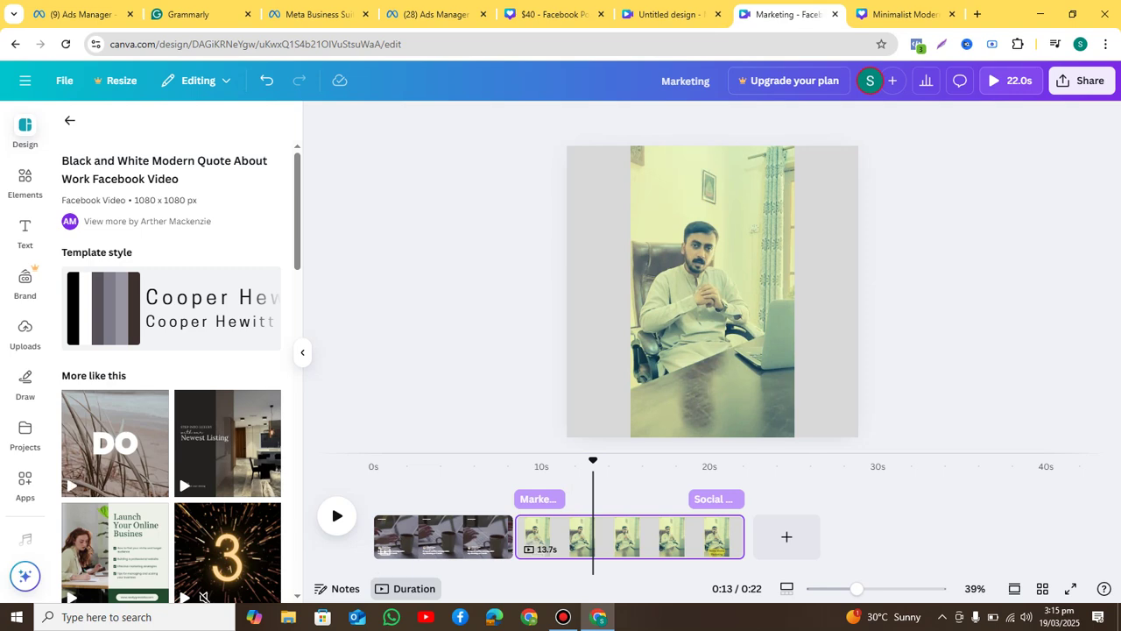
{"action": "scroll", "coordinate": [170, 368], "scroll_direction": "down", "scroll_amount": 5}
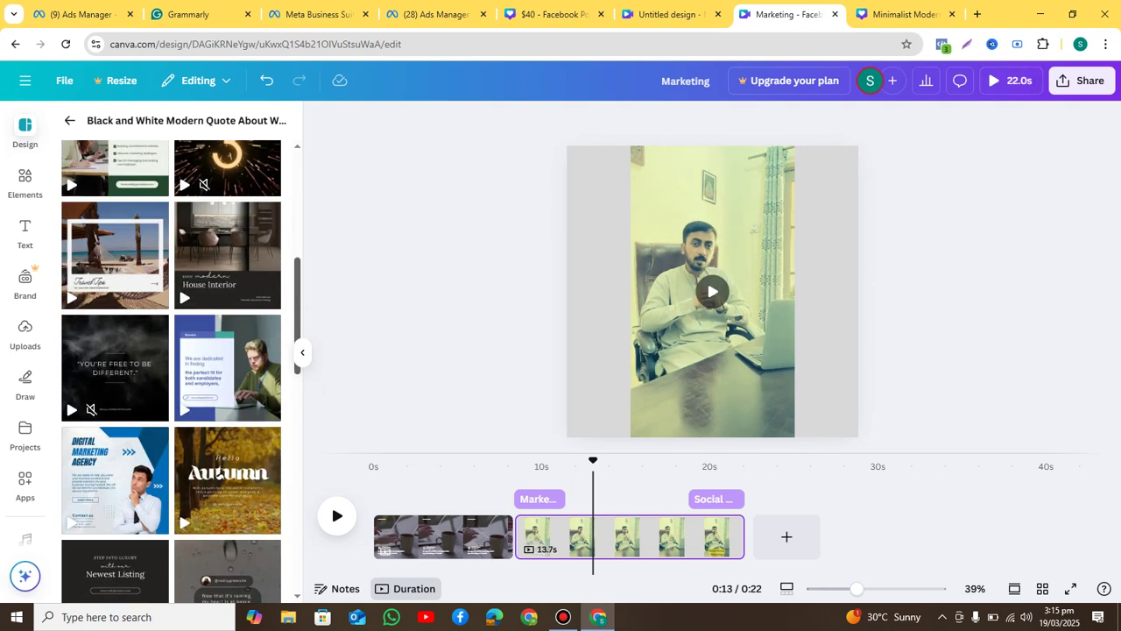
{"action": "scroll", "coordinate": [171, 368], "scroll_direction": "down", "scroll_amount": 2}
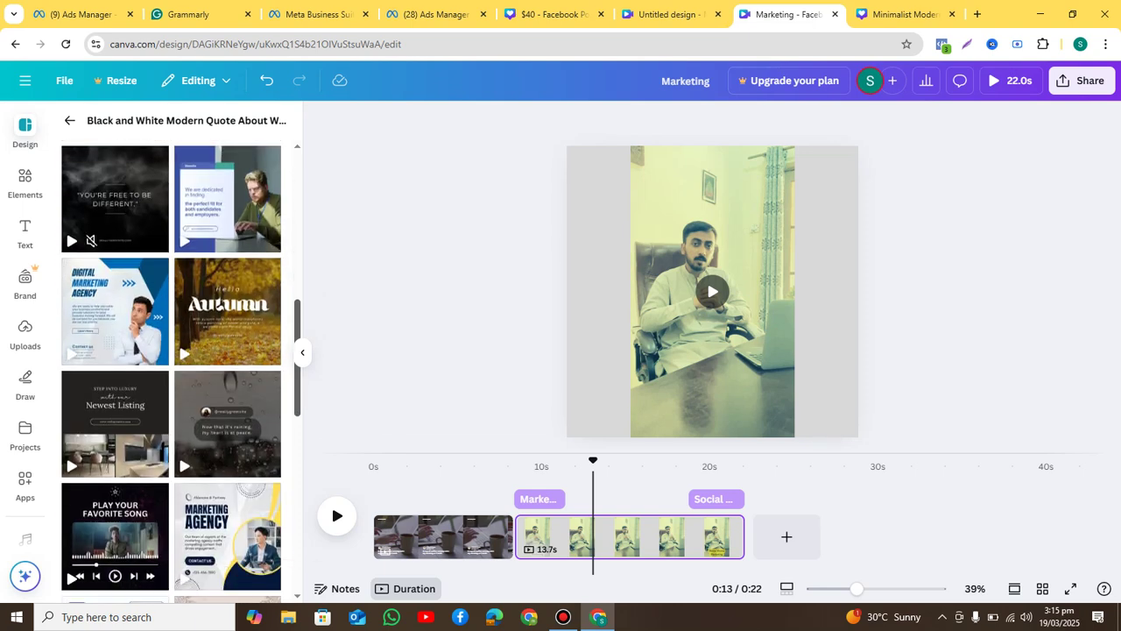
{"action": "scroll", "coordinate": [171, 368], "scroll_direction": "up", "scroll_amount": 2}
Delete the opening template page and add a new page after the video clip
{"action": "left_click", "coordinate": [404, 536]}
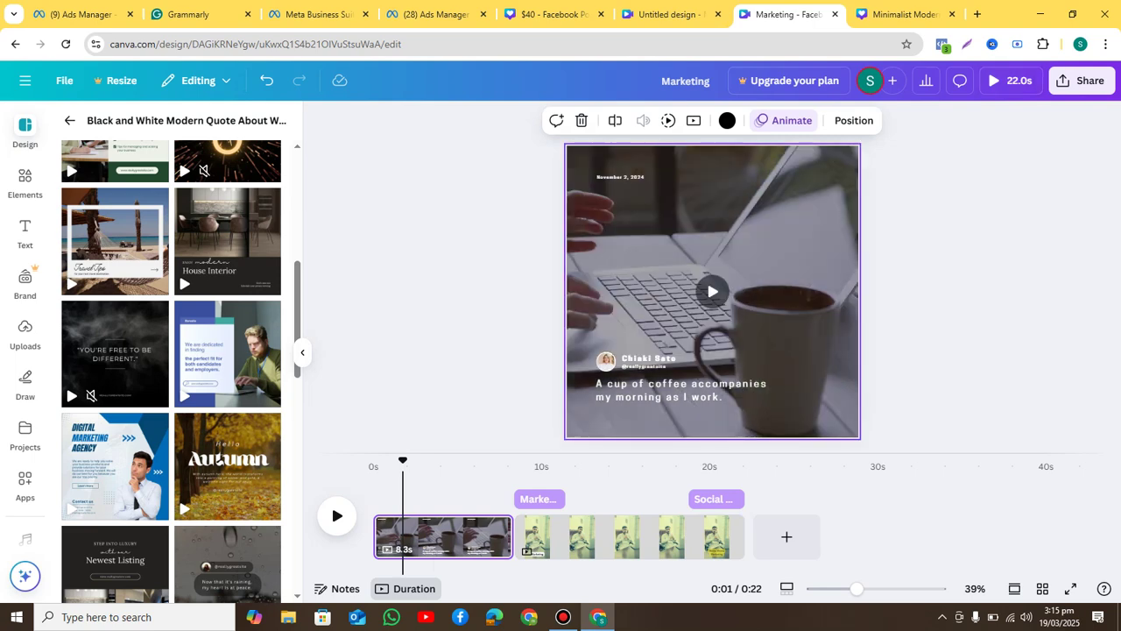
{"action": "left_click", "coordinate": [581, 120]}
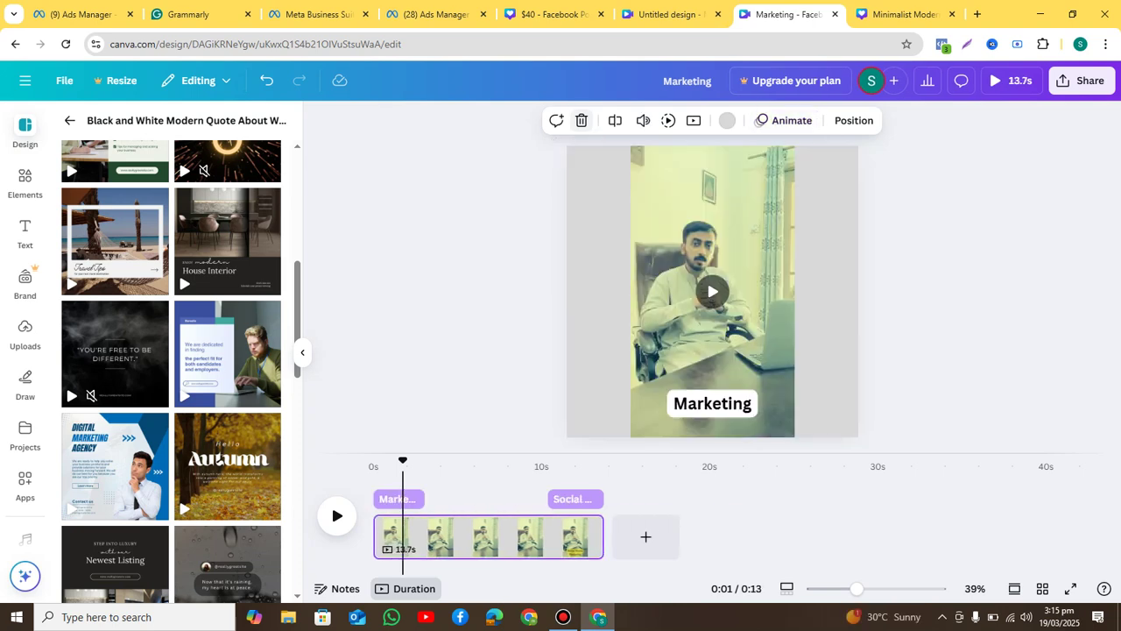
{"action": "left_click", "coordinate": [646, 536]}
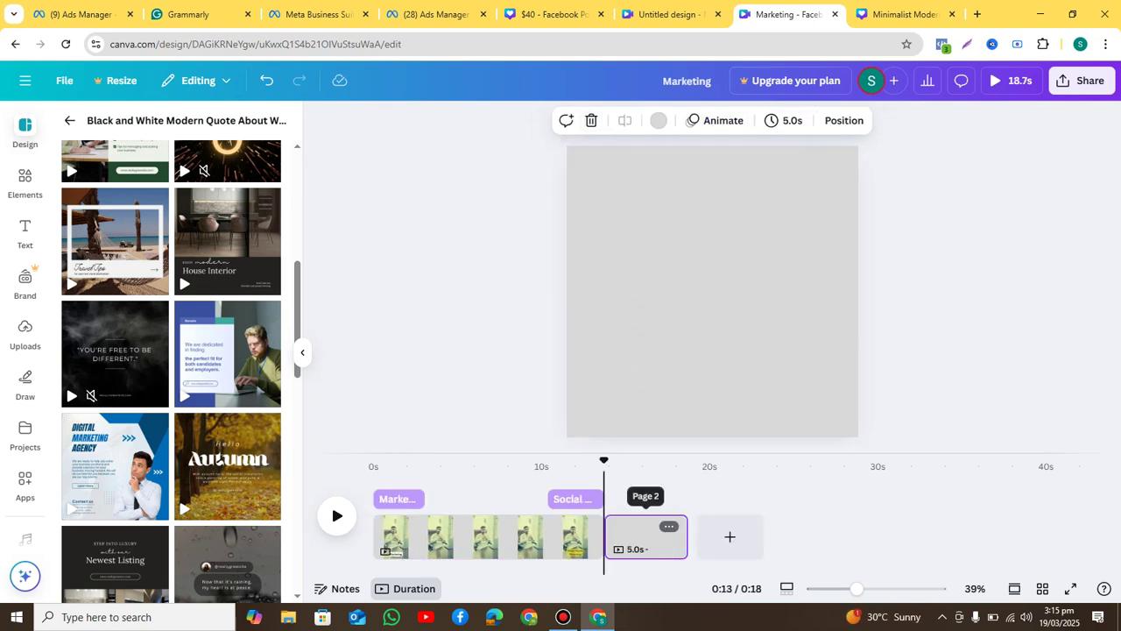
Apply the Black Minimalist Technology Facebook Video template from the digital marketing results to the new last page and preview its playback
{"action": "scroll", "coordinate": [171, 368], "scroll_direction": "up", "scroll_amount": 4}
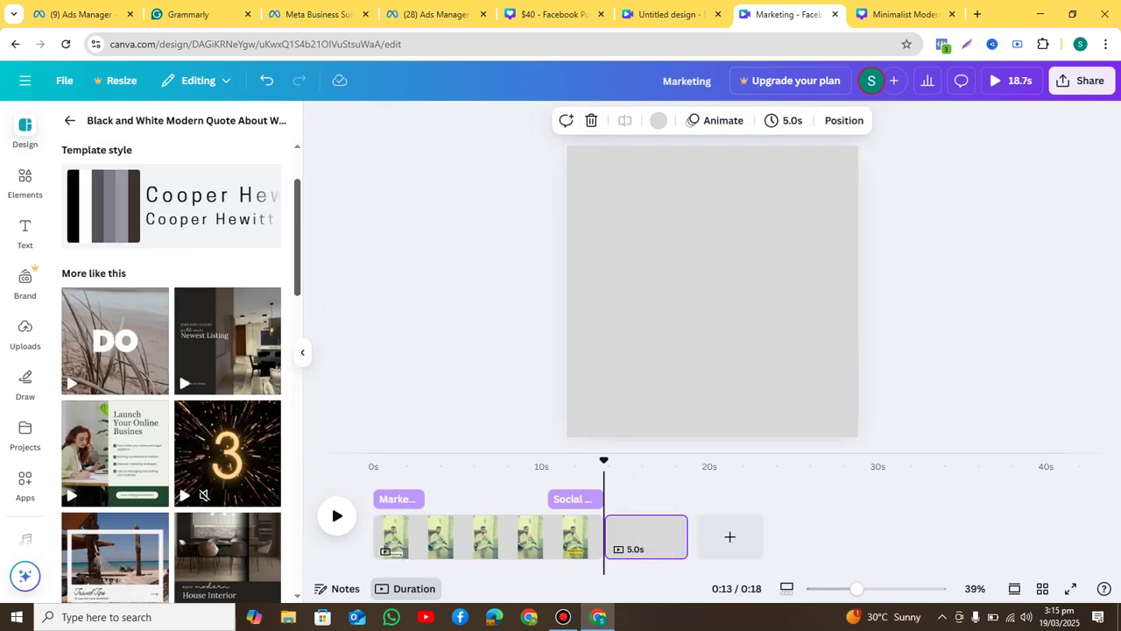
{"action": "left_click", "coordinate": [69, 120]}
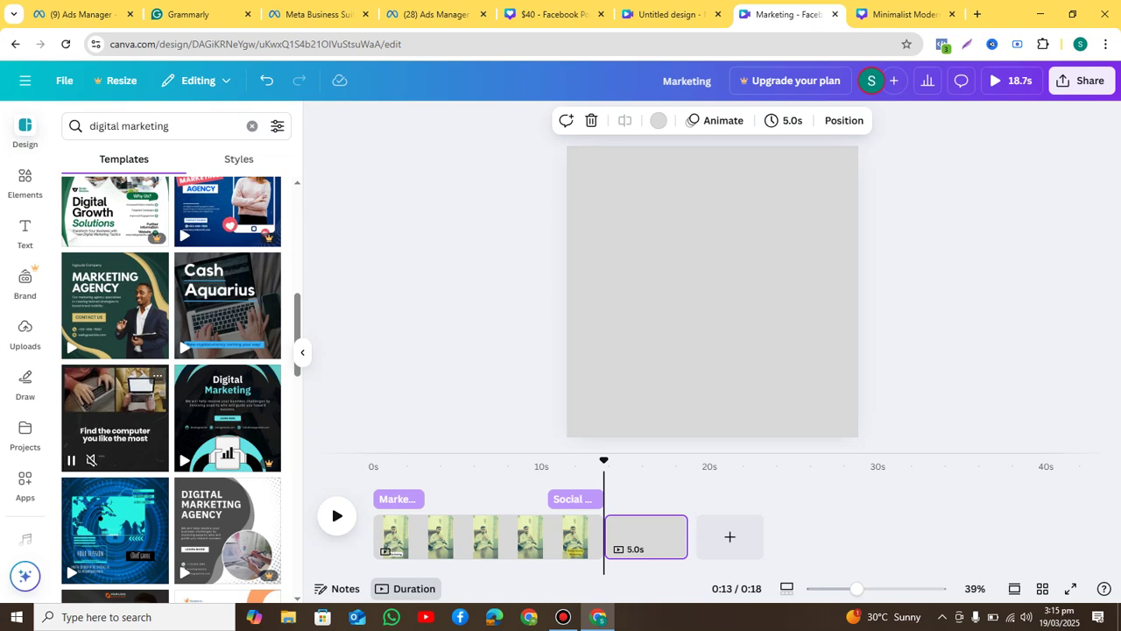
{"action": "left_click", "coordinate": [115, 412]}
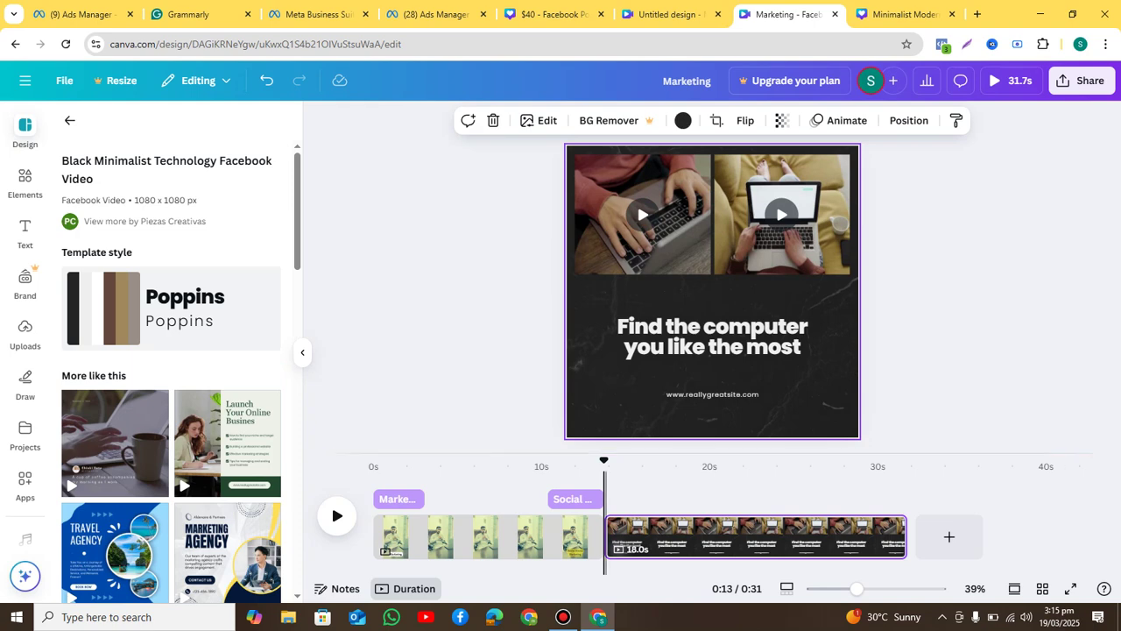
{"action": "left_click", "coordinate": [337, 515]}
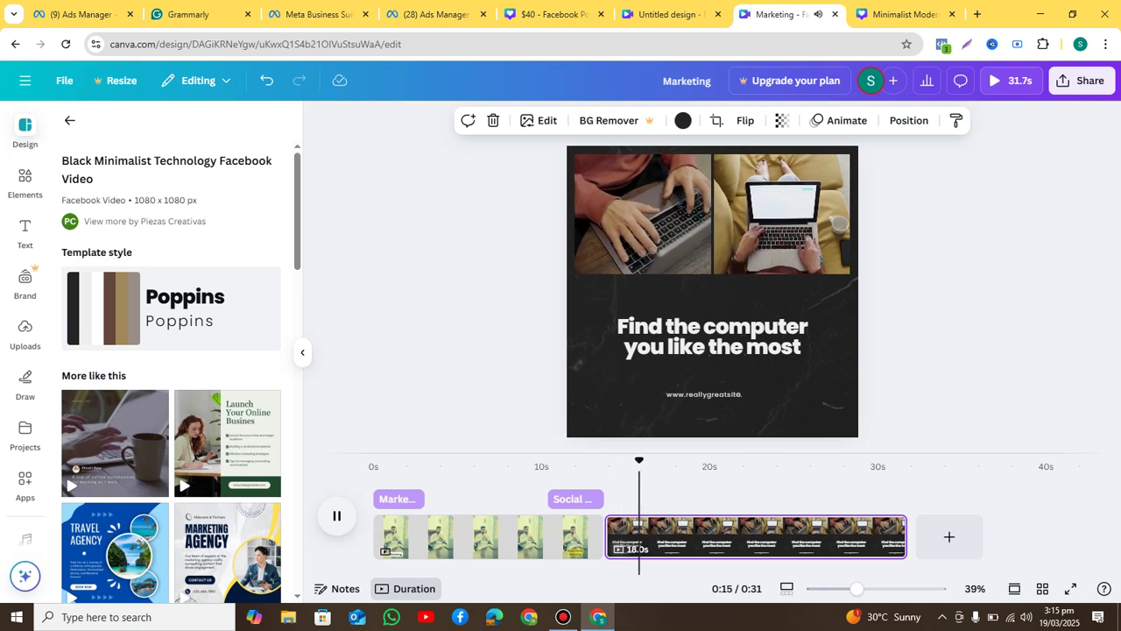
{"action": "key", "text": "space"}
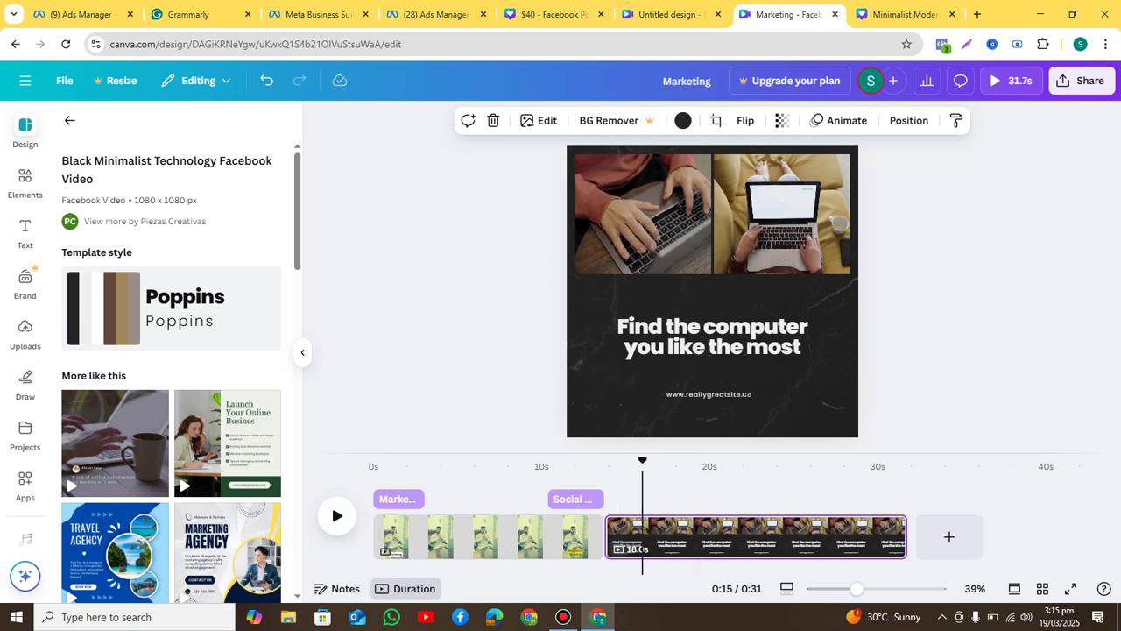
Replace the template's heading "Find the computer you like the most" with "ham ads chalate hen" and keep the text box selected
{"action": "left_click", "coordinate": [712, 337]}
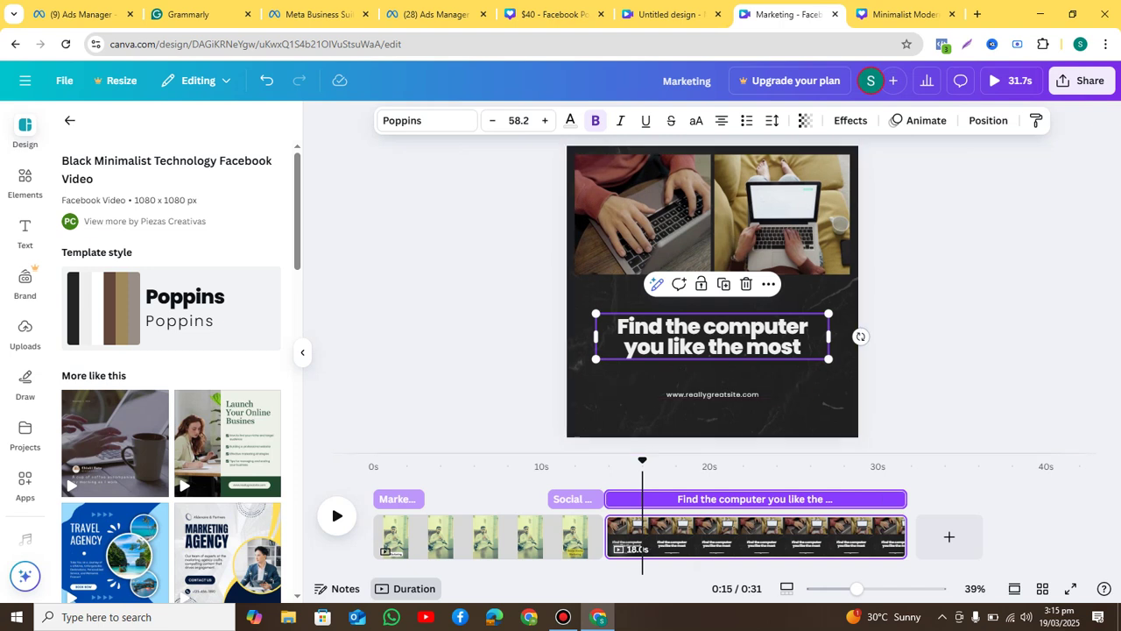
{"action": "left_click", "coordinate": [752, 334]}
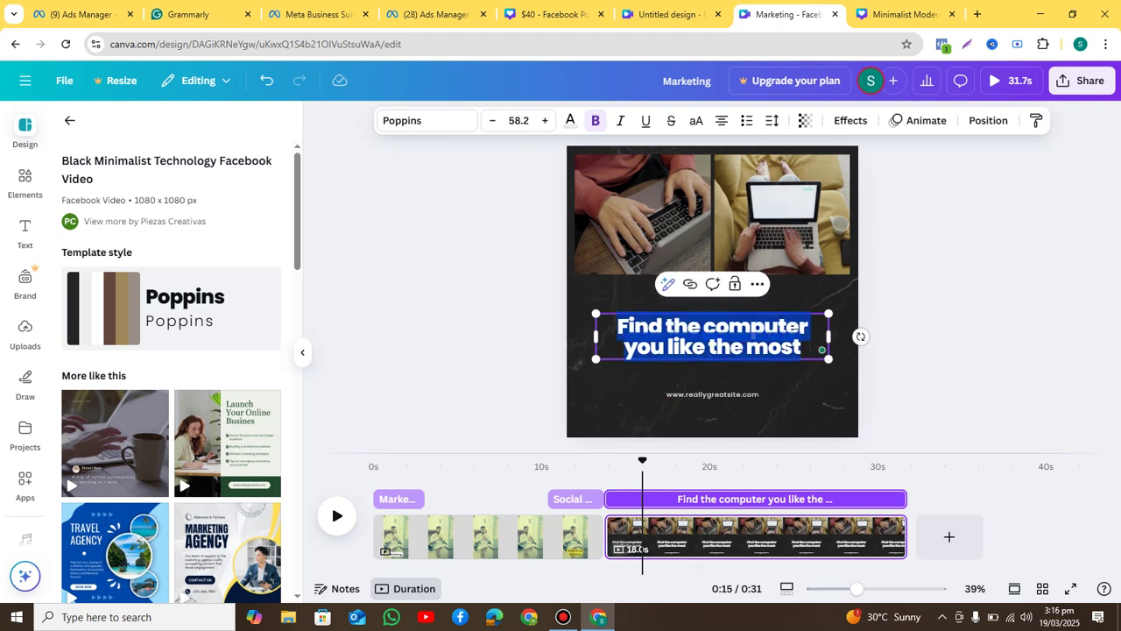
{"action": "type", "text": "ham ads cha"}
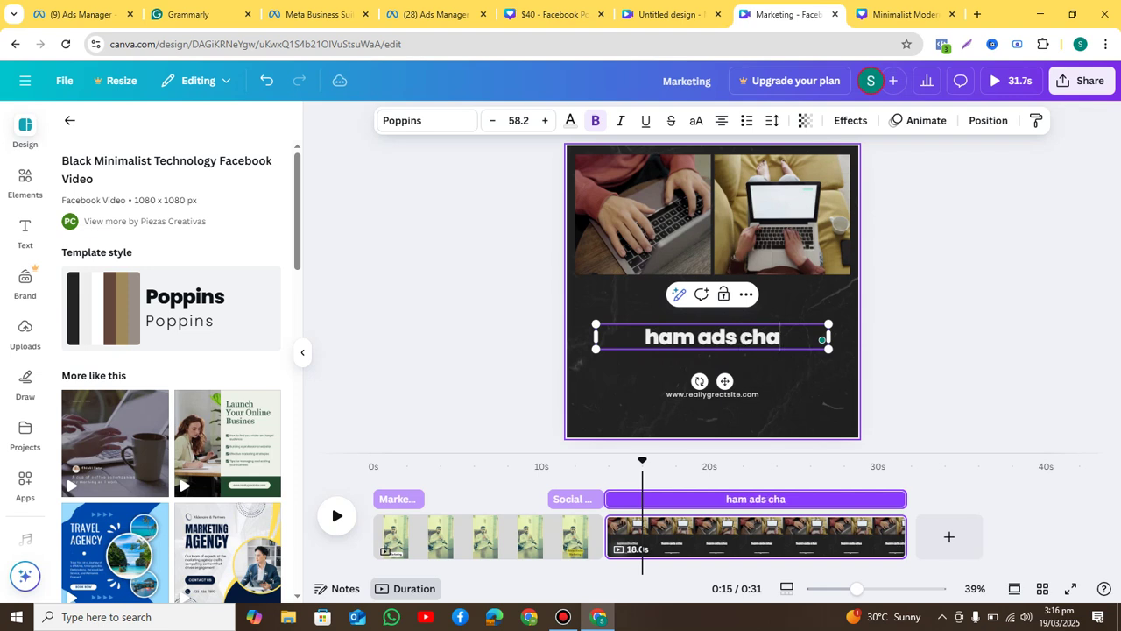
{"action": "type", "text": "late hen"}
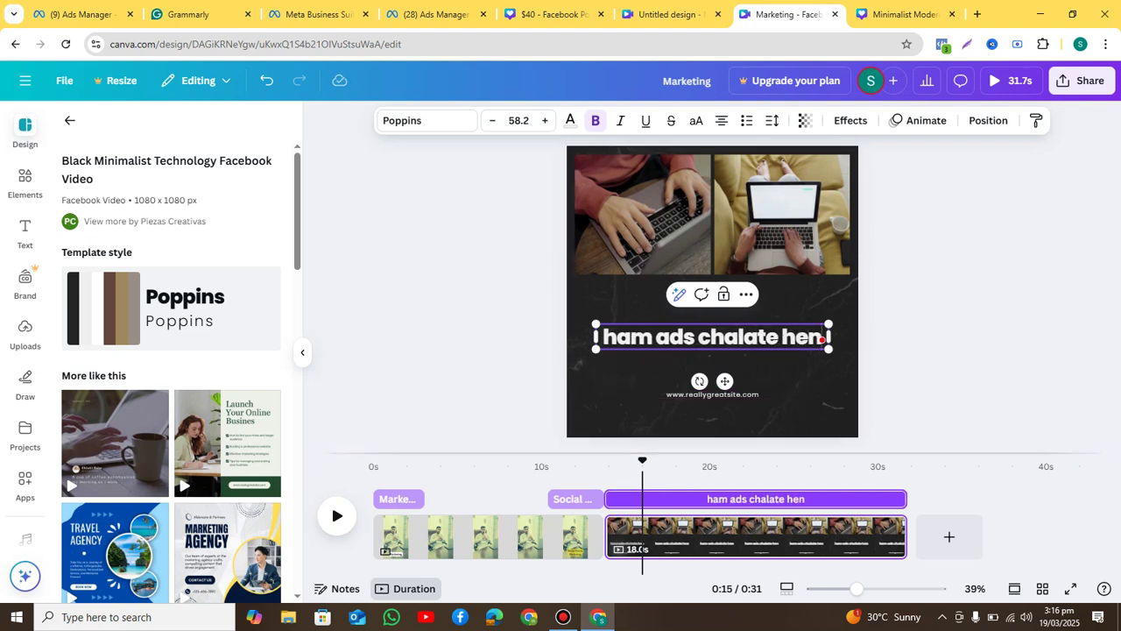
{"action": "key", "text": "Escape"}
{"action": "key", "text": "Escape"}
{"action": "left_click", "coordinate": [712, 337]}
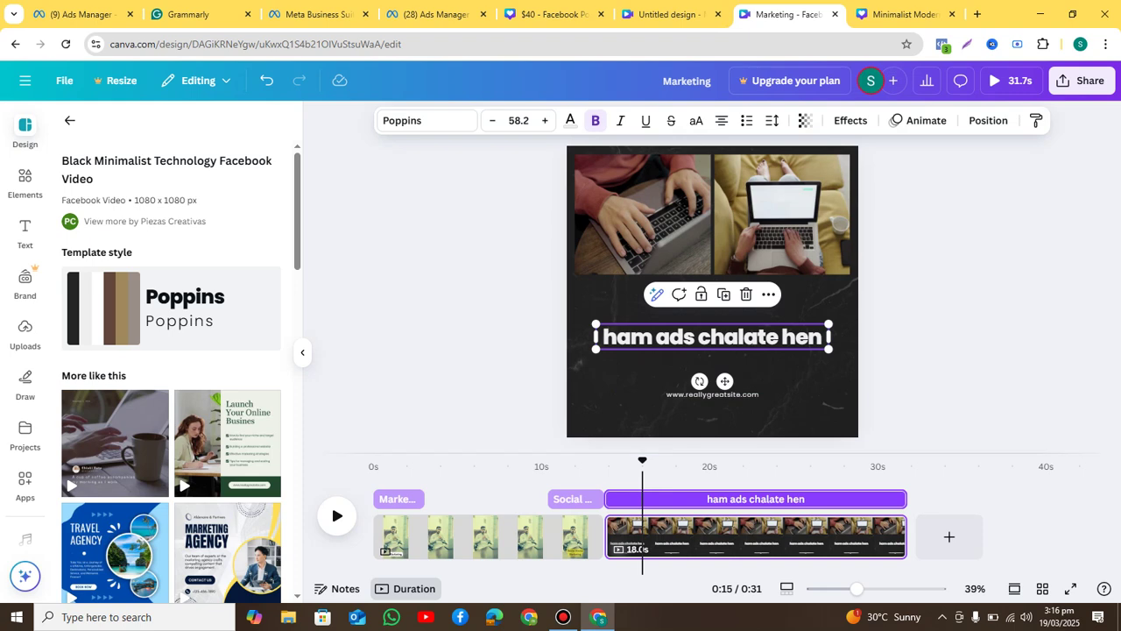
Shorten the "ham ads chalate hen" text's timing to about 3 seconds, and place a duplicate below it starting at about 18 seconds
{"action": "left_click_drag", "start_coordinate": [898, 498], "coordinate": [656, 499]}
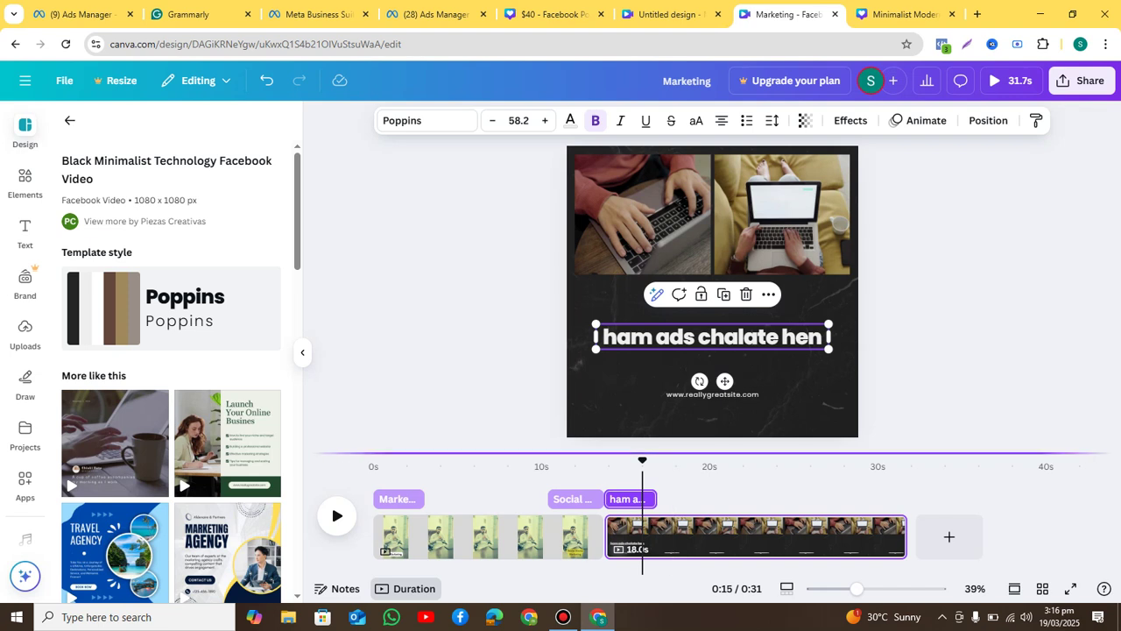
{"action": "left_click", "coordinate": [723, 294]}
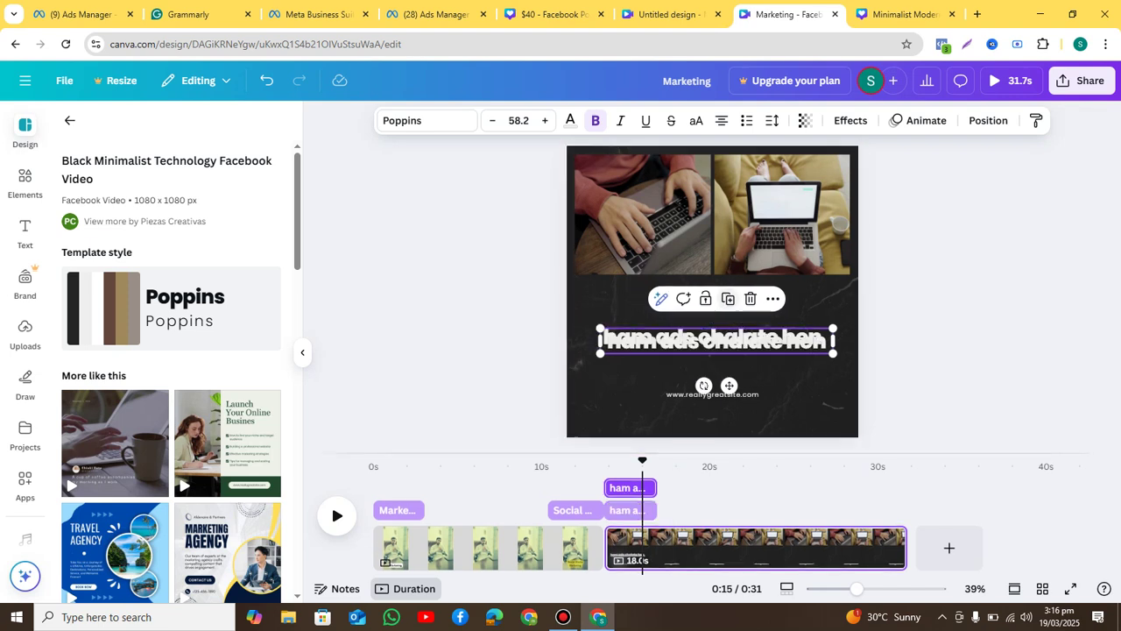
{"action": "mouse_move", "coordinate": [714, 341]}
{"action": "left_mouse_down"}
{"action": "mouse_move", "coordinate": [722, 362]}
{"action": "mouse_move", "coordinate": [711, 362]}
{"action": "left_mouse_up"}
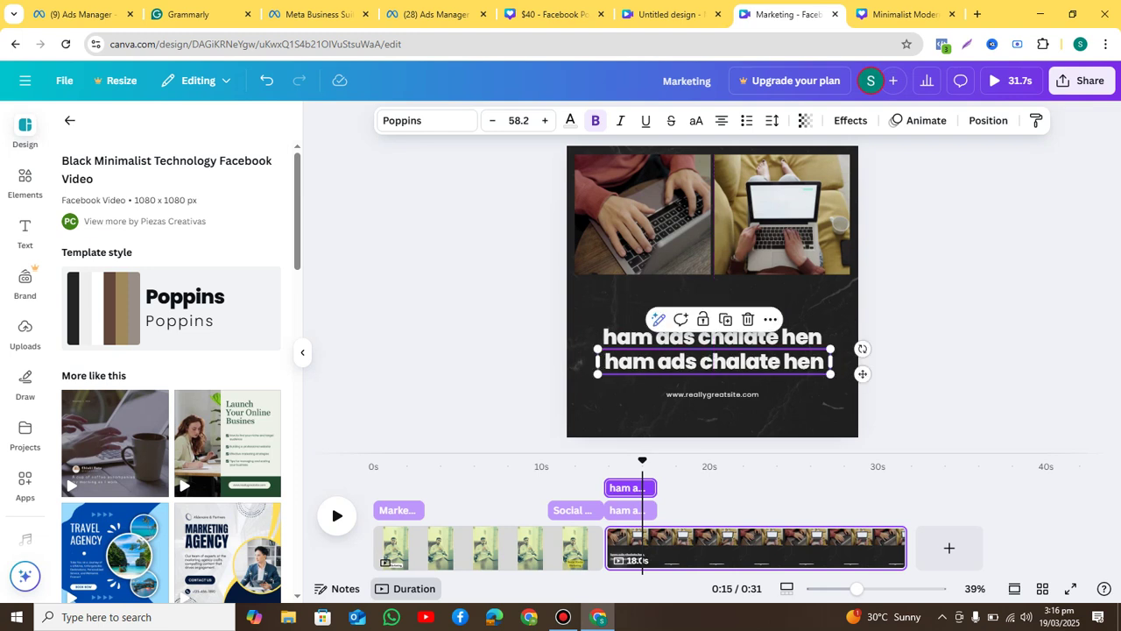
{"action": "left_click_drag", "start_coordinate": [612, 488], "coordinate": [680, 491]}
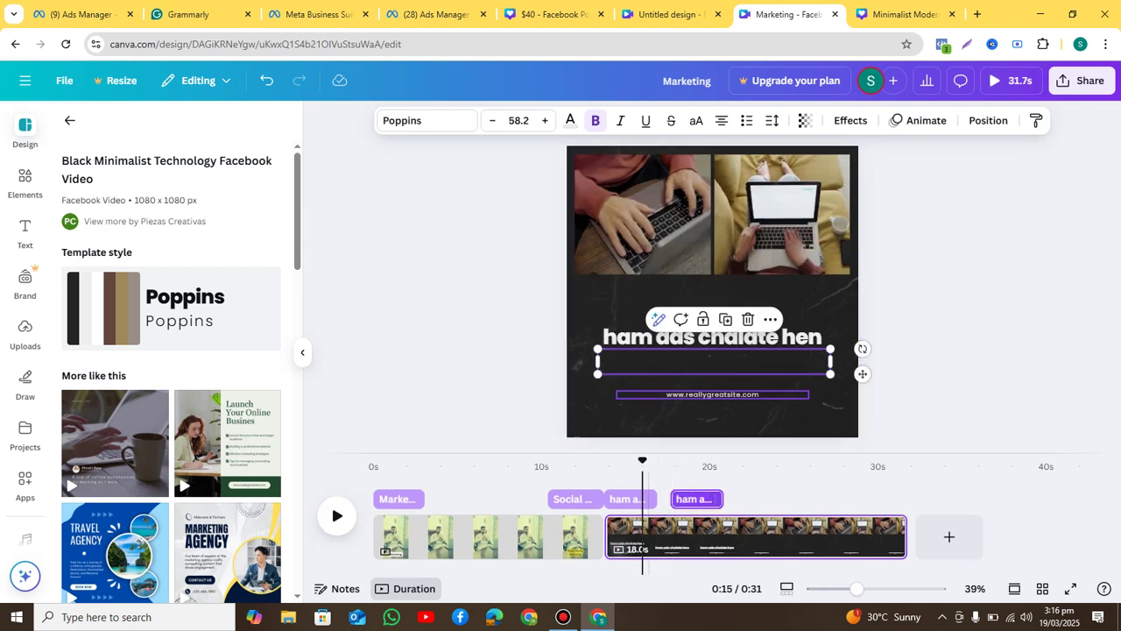
Replace the duplicated text starting at about 18 seconds with "ads ham se hi lagwaen"
{"action": "left_click", "coordinate": [698, 477]}
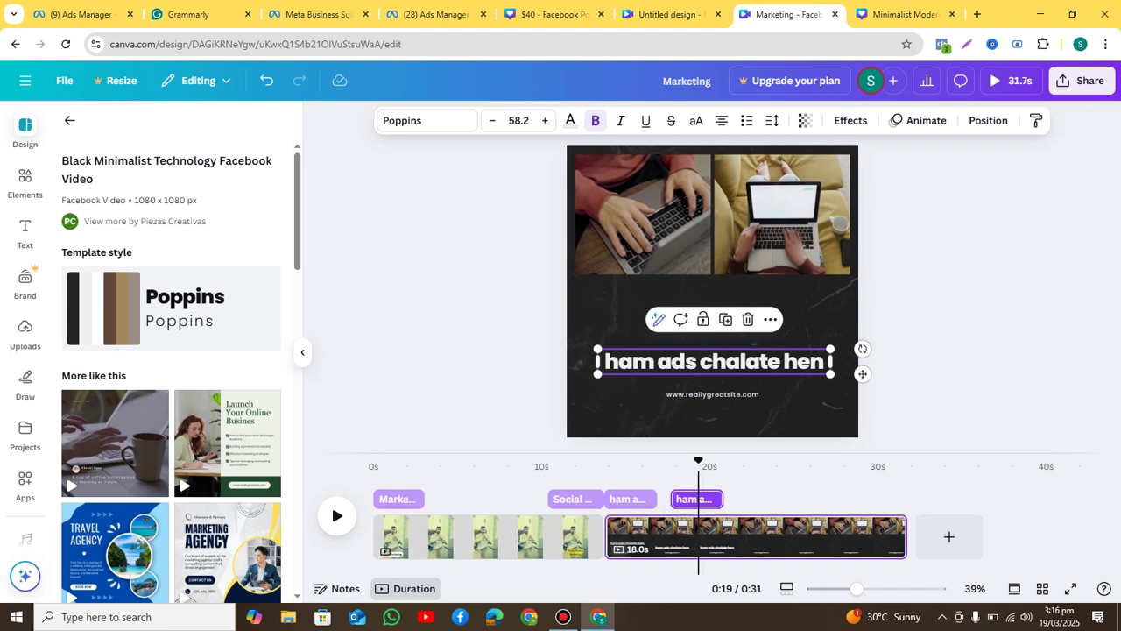
{"action": "key", "text": "Return"}
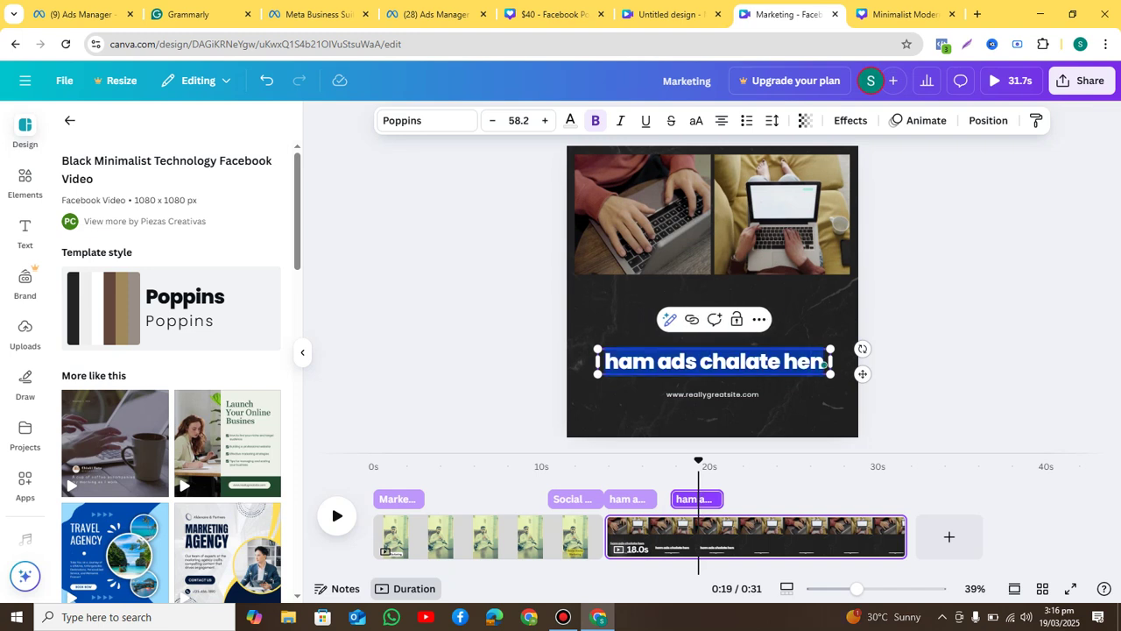
{"action": "type", "text": "ads ham se"}
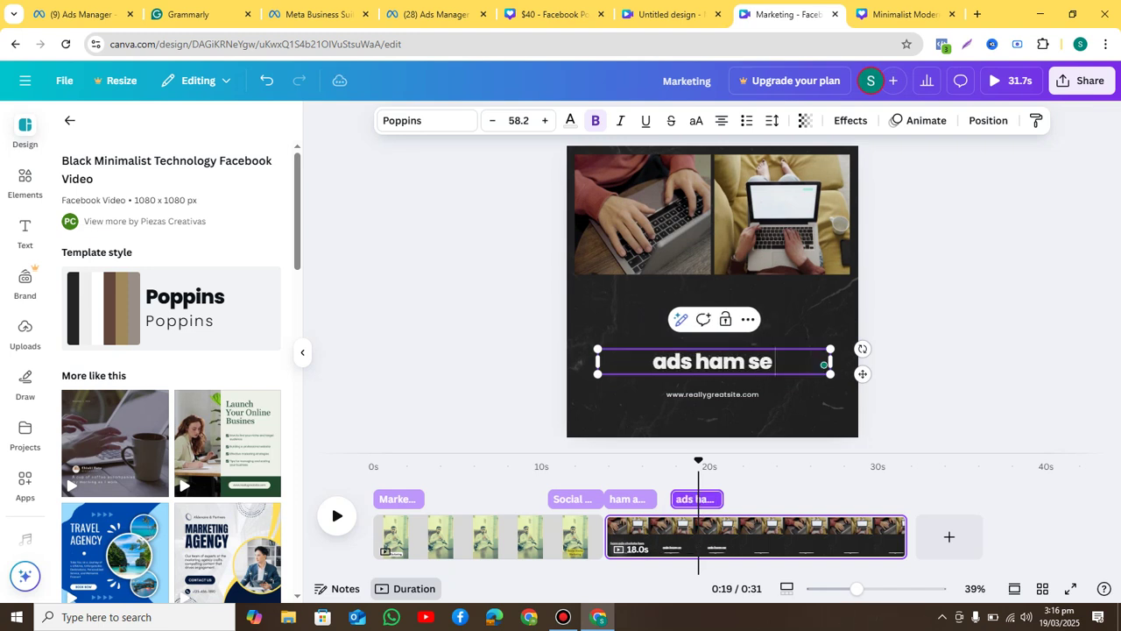
{"action": "type", "text": " hi lagaw"}
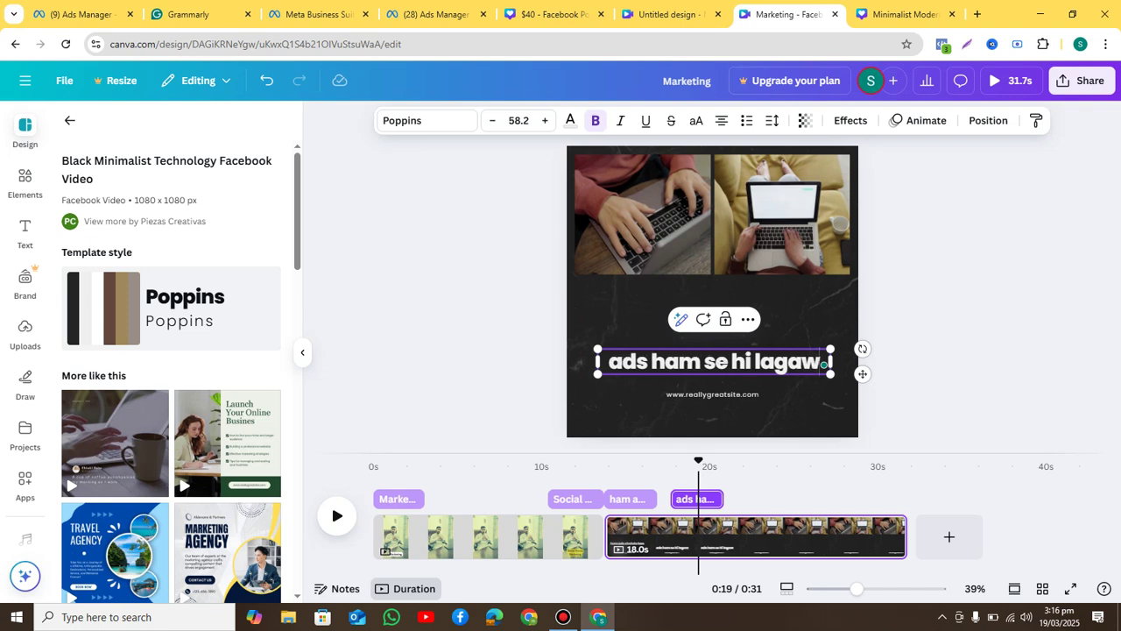
{"action": "key", "text": "BackSpace"}
{"action": "key", "text": "BackSpace"}
{"action": "type", "text": "waen"}
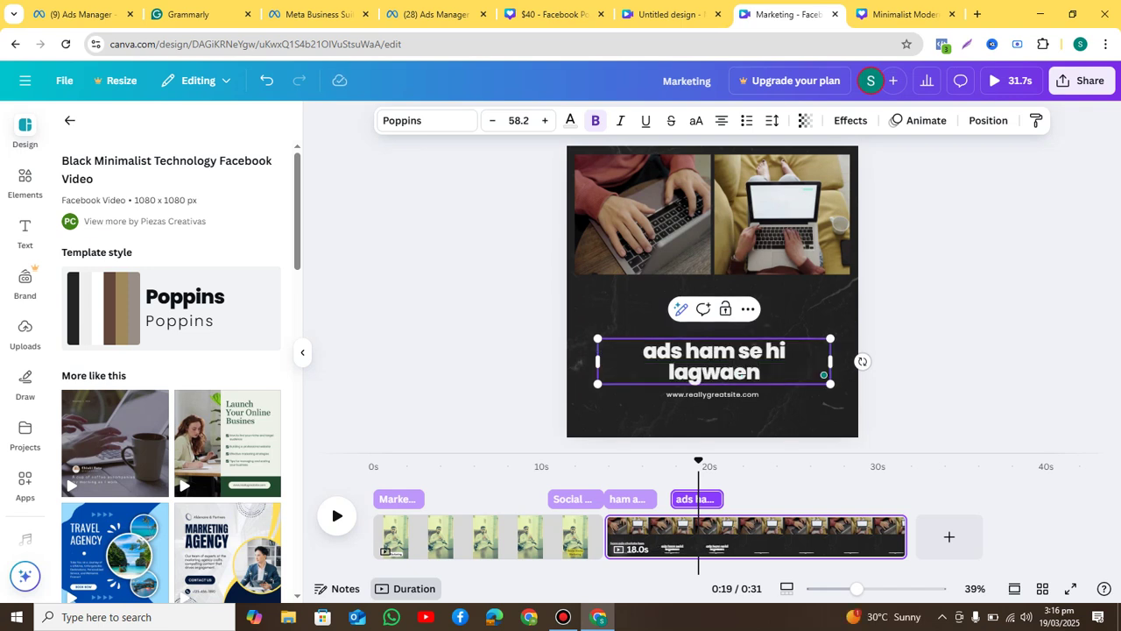
{"action": "key", "text": "Escape"}
Duplicate the "ads ham se hi lagwaen" text and shift the copy on the timeline to start at about 21 seconds
{"action": "left_click", "coordinate": [714, 361]}
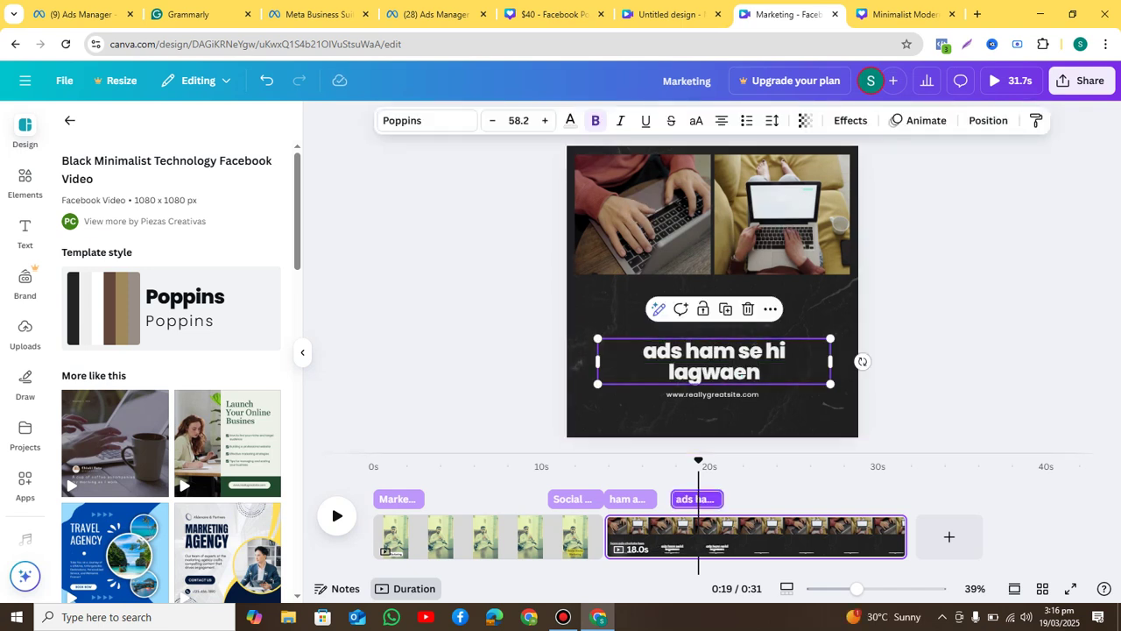
{"action": "key", "text": "ctrl+d"}
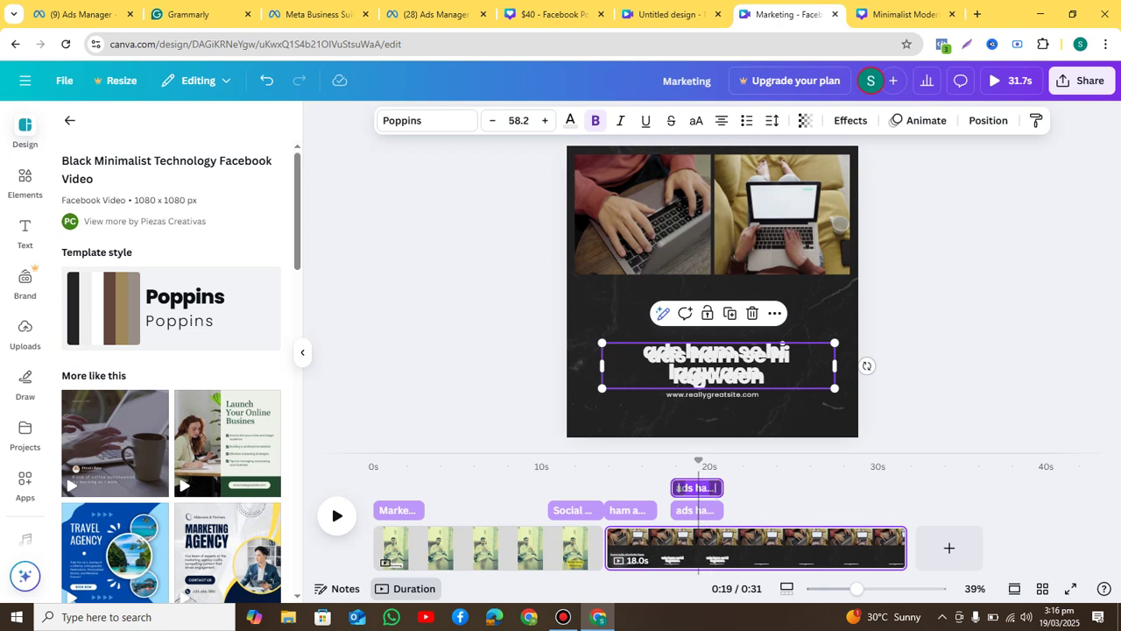
{"action": "left_click_drag", "start_coordinate": [679, 488], "coordinate": [739, 499]}
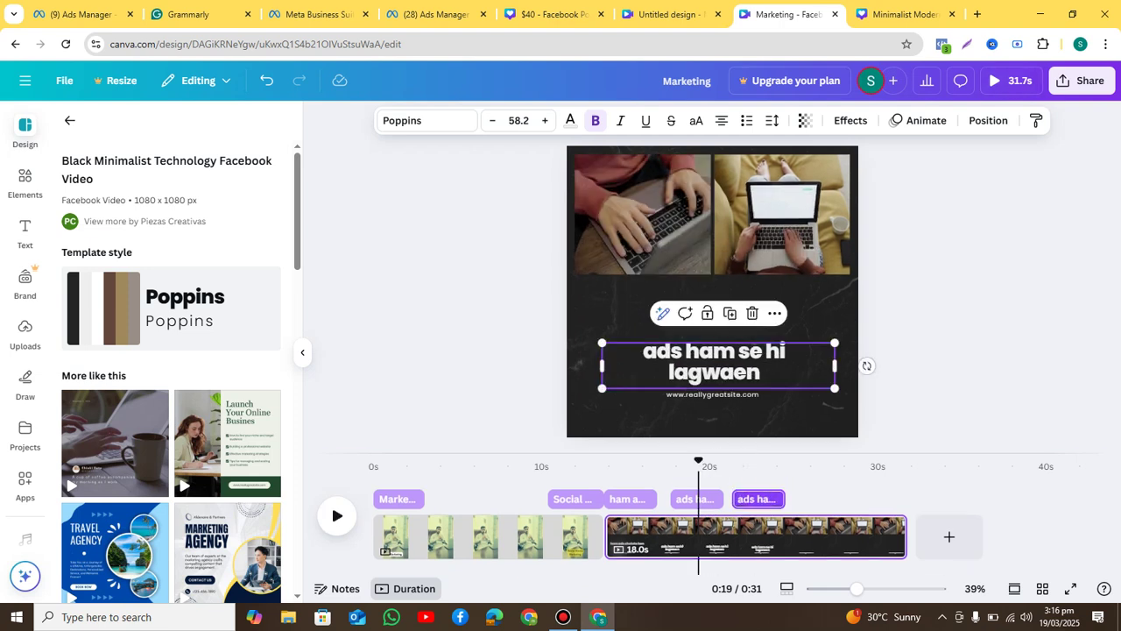
Replace the text starting at about 21 seconds with "ham qasam se boht achay ad banatay hen"
{"action": "left_click", "coordinate": [752, 498]}
{"action": "double_click", "coordinate": [824, 375]}
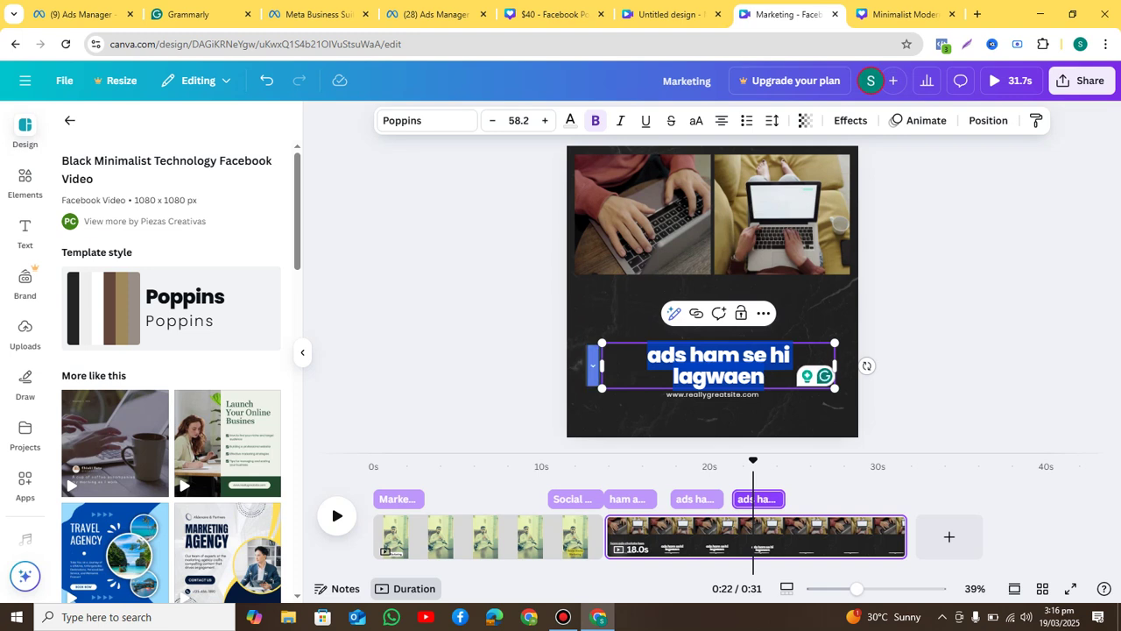
{"action": "type", "text": "ham"}
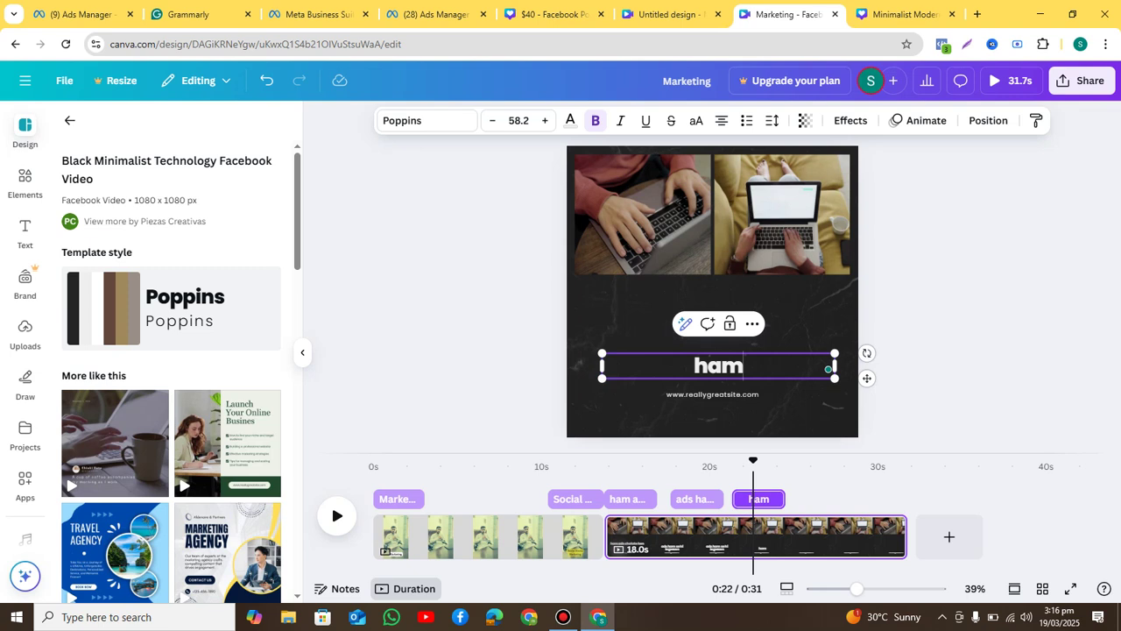
{"action": "type", "text": " qasa,"}
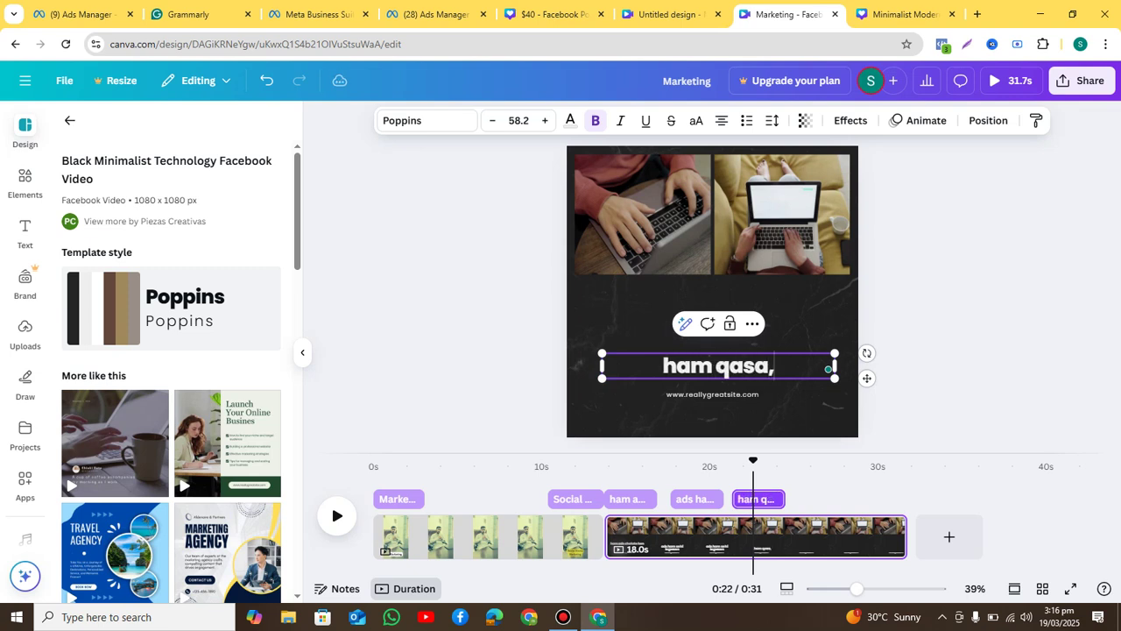
{"action": "key", "text": "BackSpace"}
{"action": "type", "text": "m se boht a"}
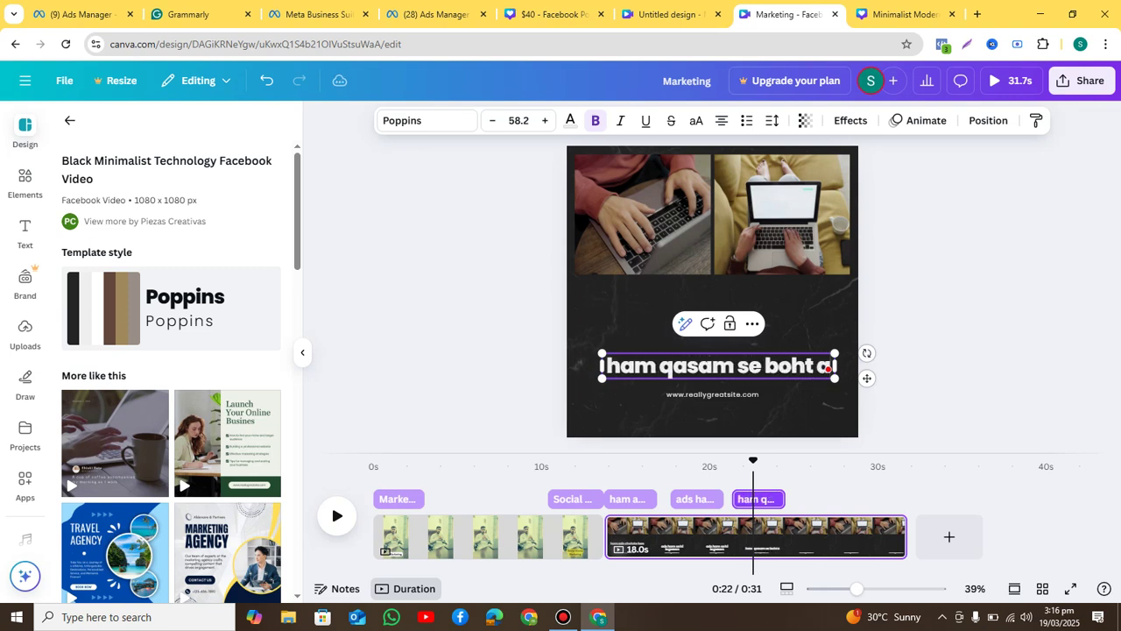
{"action": "type", "text": "chay ad b"}
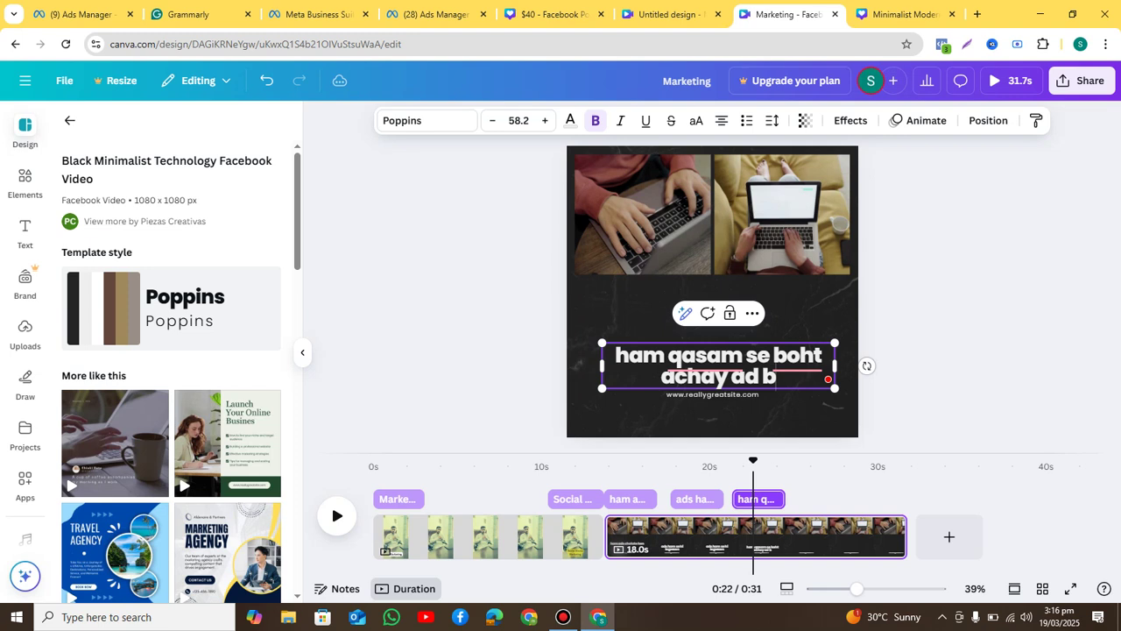
{"action": "type", "text": "anatay hen"}
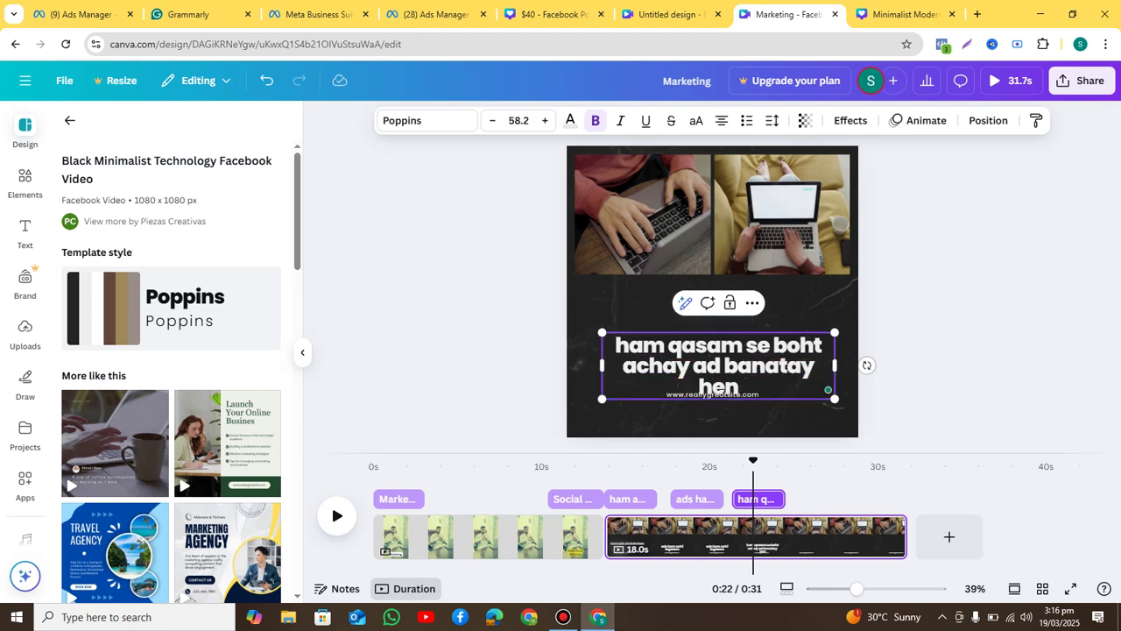
{"action": "key", "text": "Escape"}
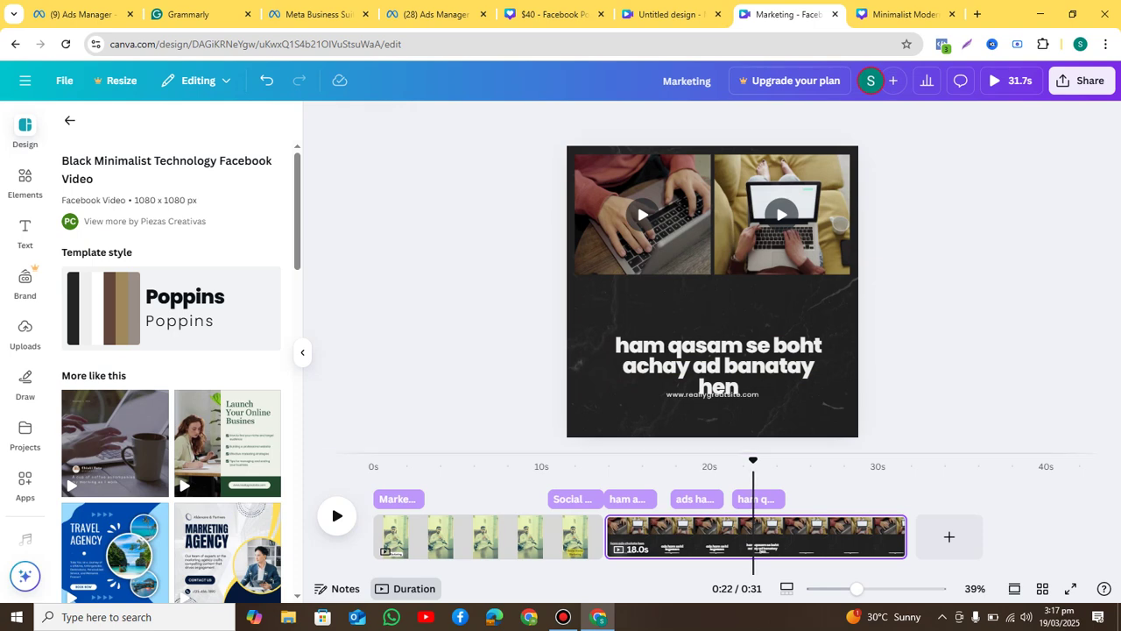
Play the last page from its beginning to preview the sequence of timed texts
{"action": "left_click_drag", "start_coordinate": [752, 460], "coordinate": [607, 460]}
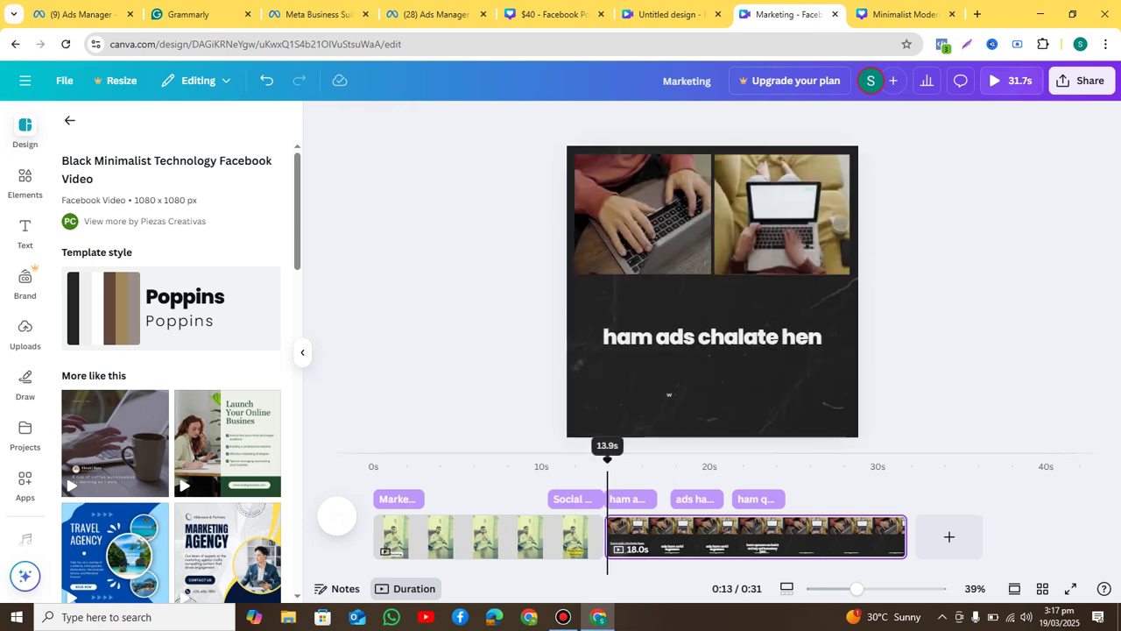
{"action": "left_click", "coordinate": [336, 516]}
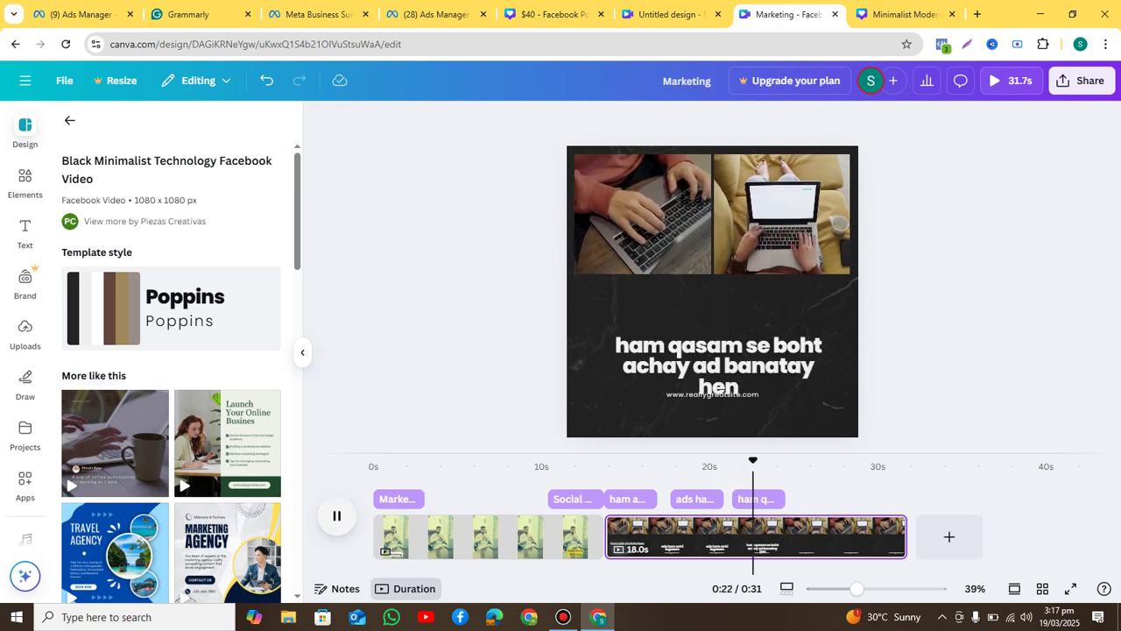
{"action": "key", "text": "space"}
Try the Neon and Outline effects on the "ham ads chalate hen" text and apply the Background effect
{"action": "left_click", "coordinate": [630, 498]}
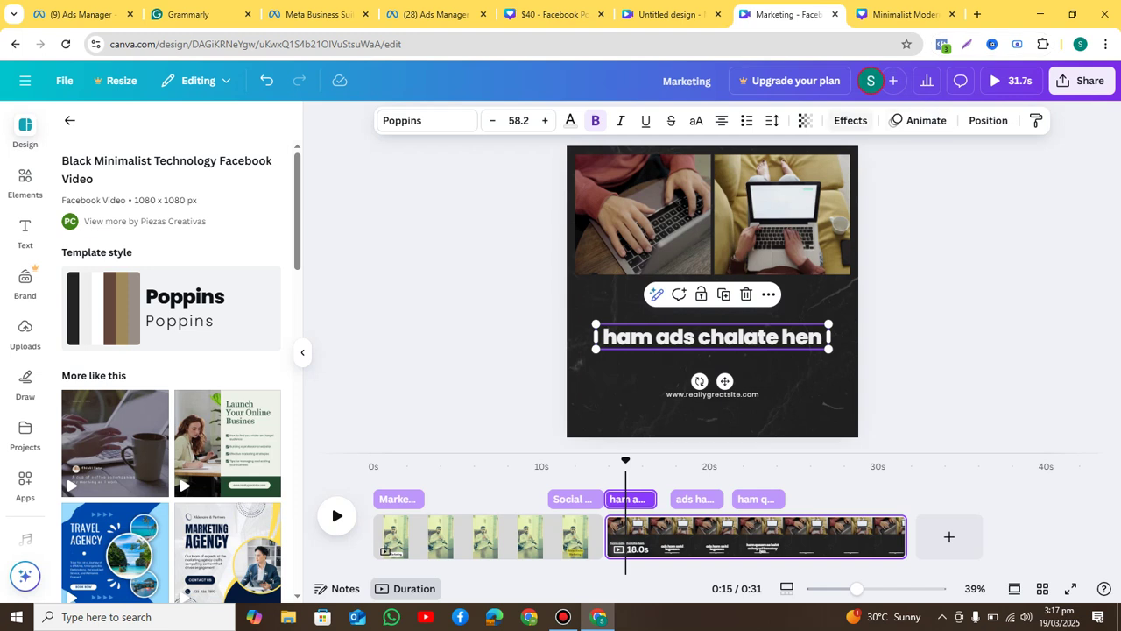
{"action": "left_click", "coordinate": [850, 120]}
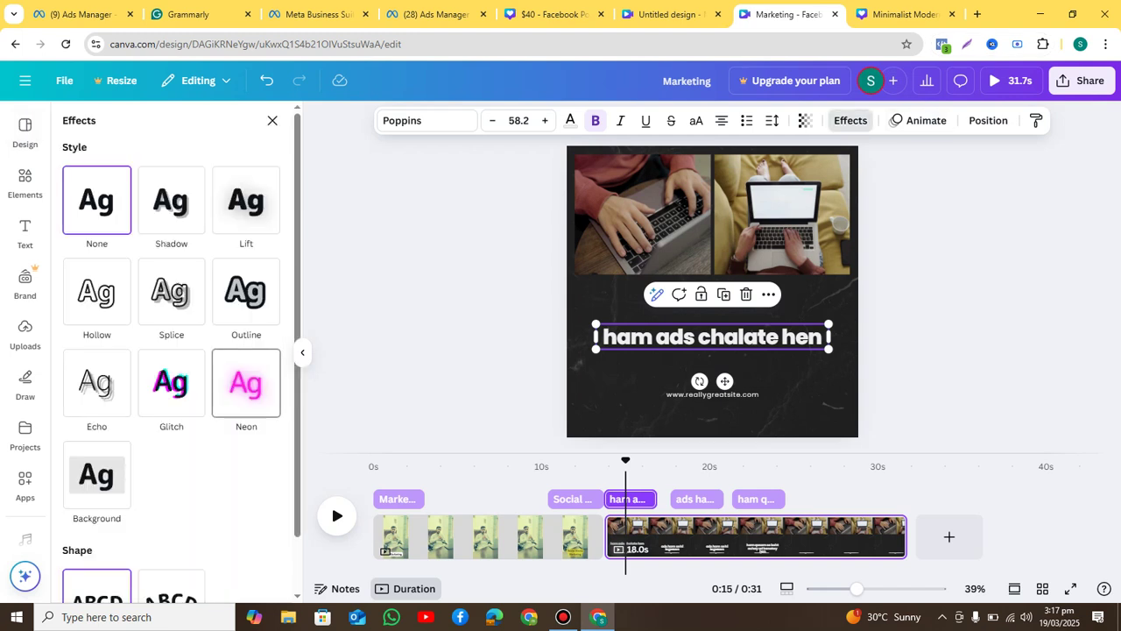
{"action": "left_click", "coordinate": [246, 383]}
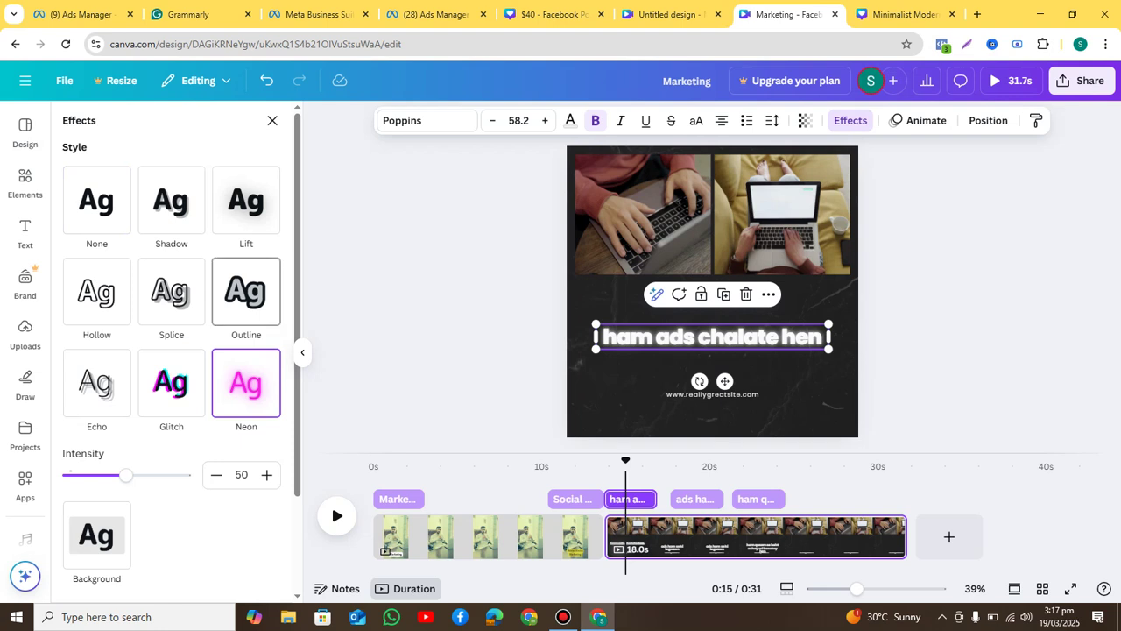
{"action": "left_click", "coordinate": [246, 292]}
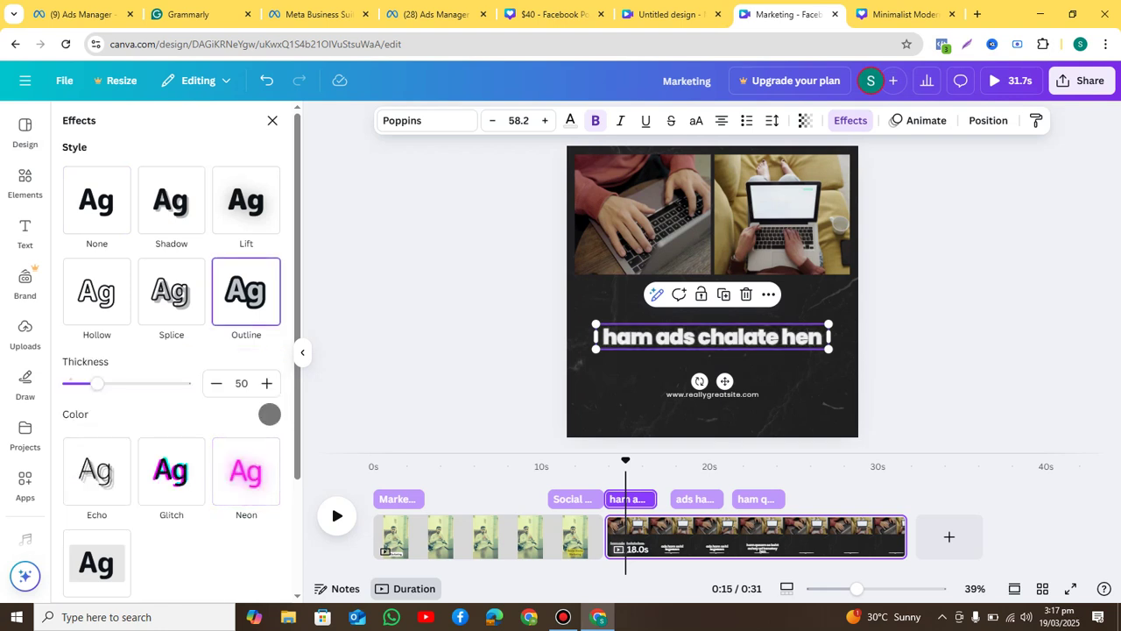
{"action": "left_click", "coordinate": [97, 564]}
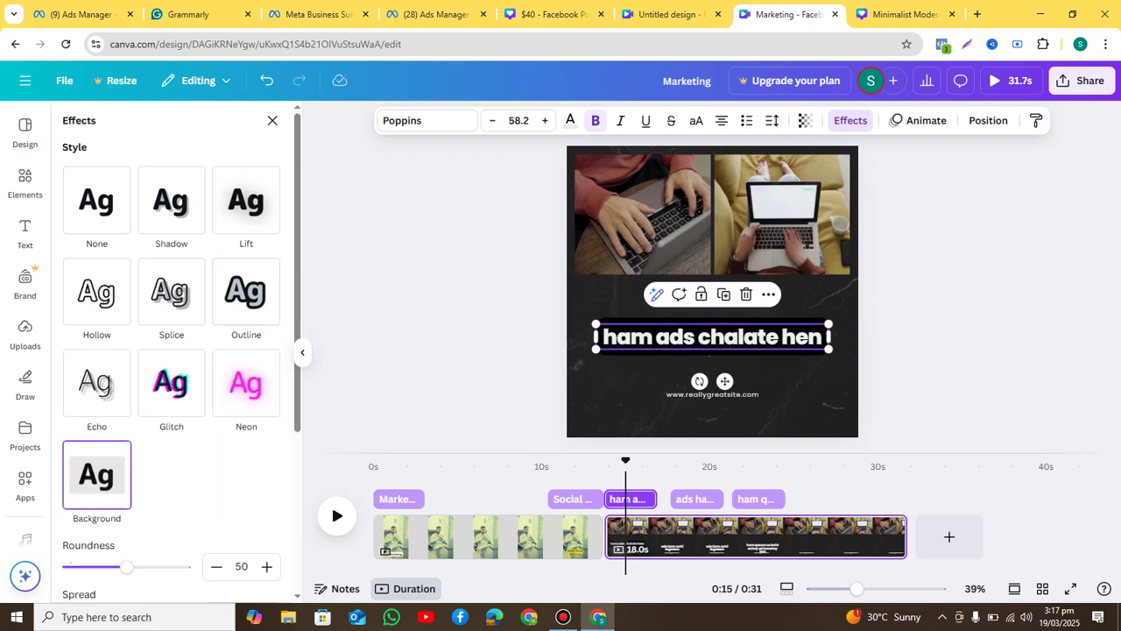
Try light grey shades for the "ham ads chalate hen" text's background effect and set its colour to purple
{"action": "scroll", "coordinate": [170, 351], "scroll_direction": "down", "scroll_amount": 3}
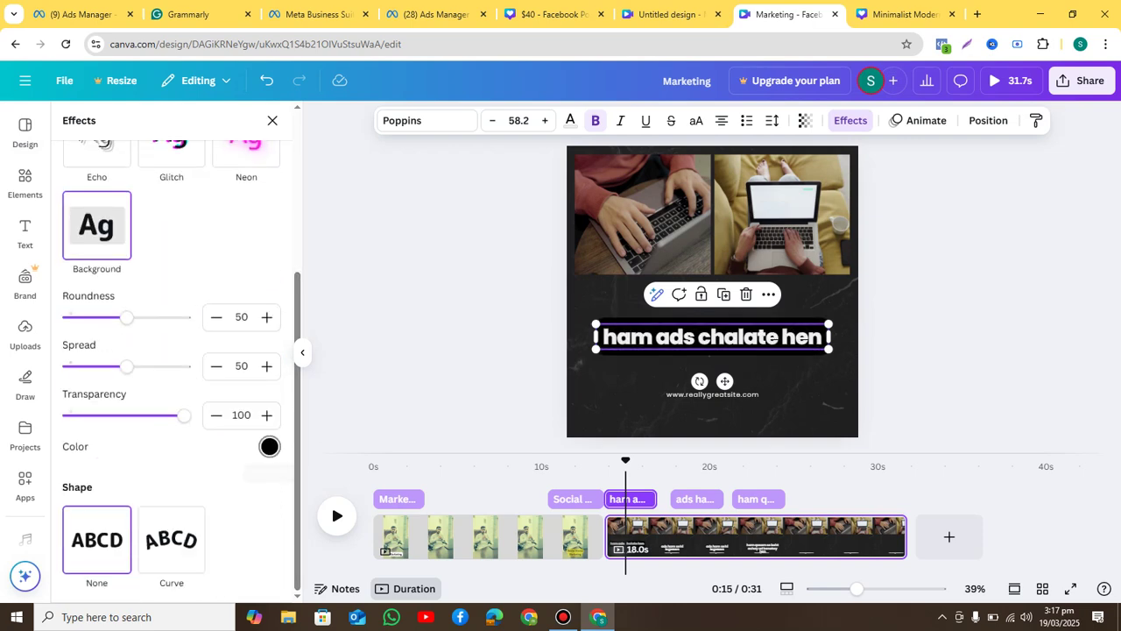
{"action": "left_click", "coordinate": [269, 446]}
{"action": "left_click", "coordinate": [211, 265]}
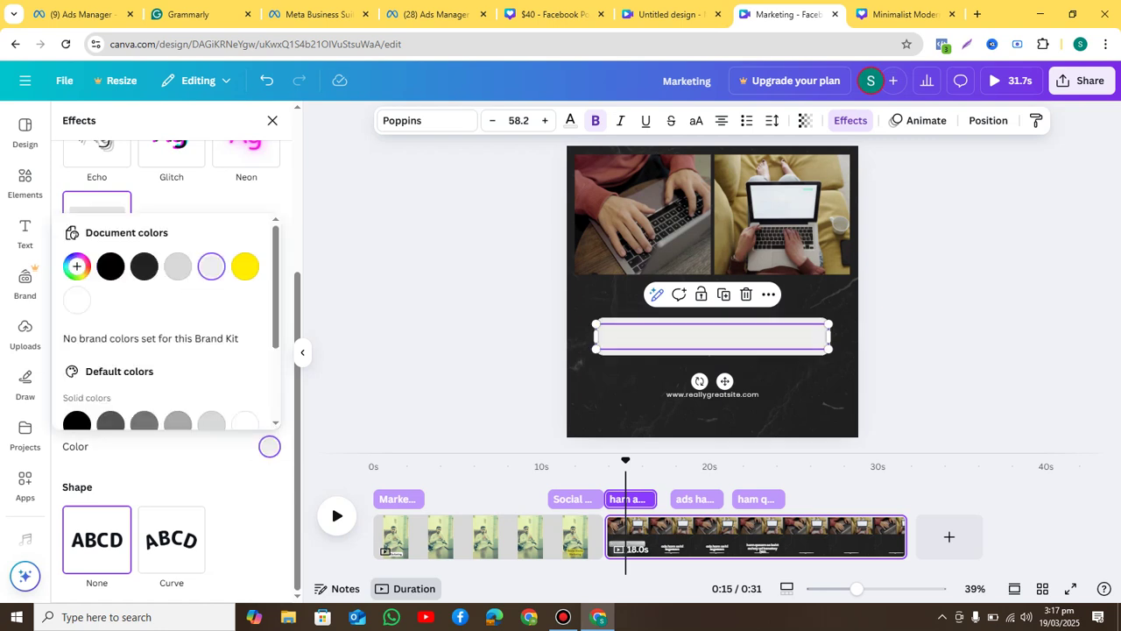
{"action": "left_click", "coordinate": [178, 265]}
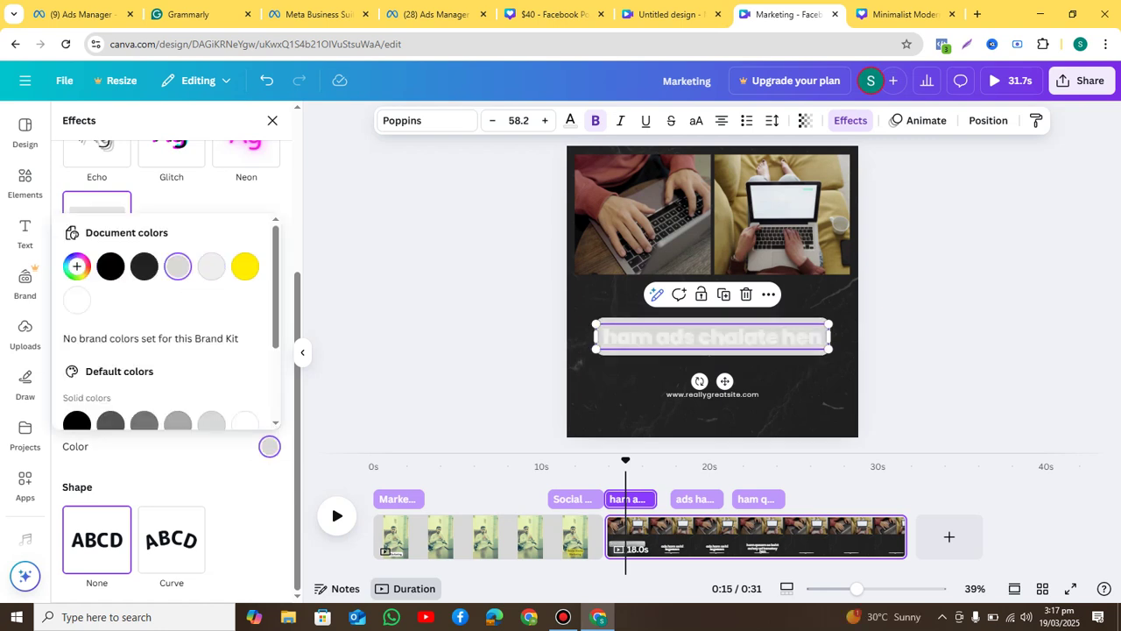
{"action": "left_click", "coordinate": [211, 421]}
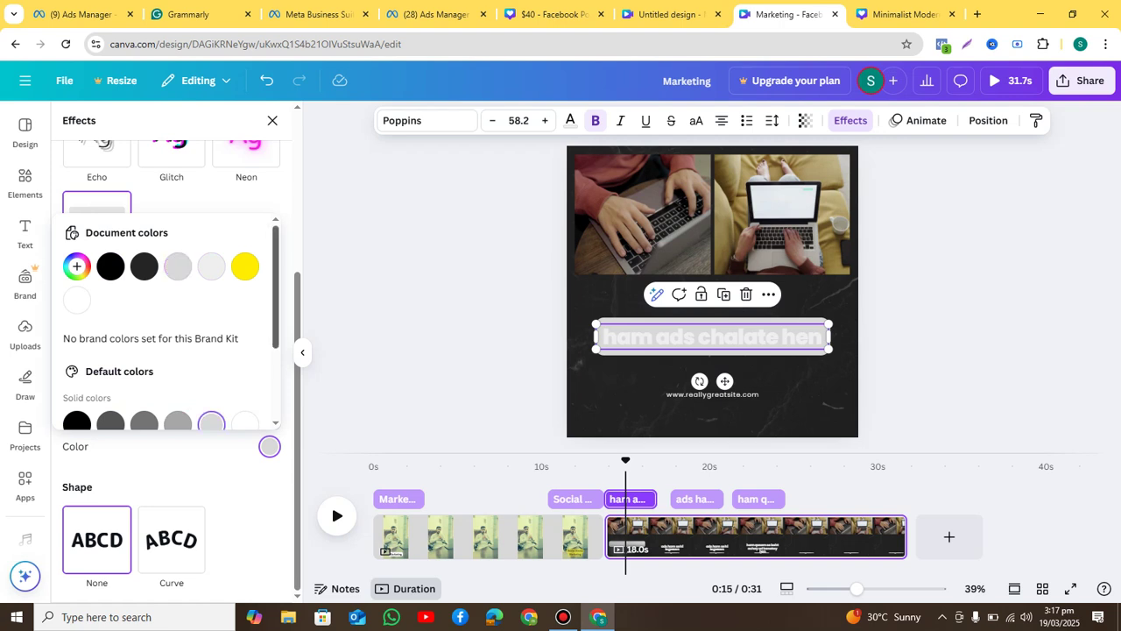
{"action": "scroll", "coordinate": [211, 422], "scroll_direction": "down", "scroll_amount": 1}
{"action": "scroll", "coordinate": [175, 350], "scroll_direction": "down", "scroll_amount": 1}
{"action": "left_click", "coordinate": [211, 380]}
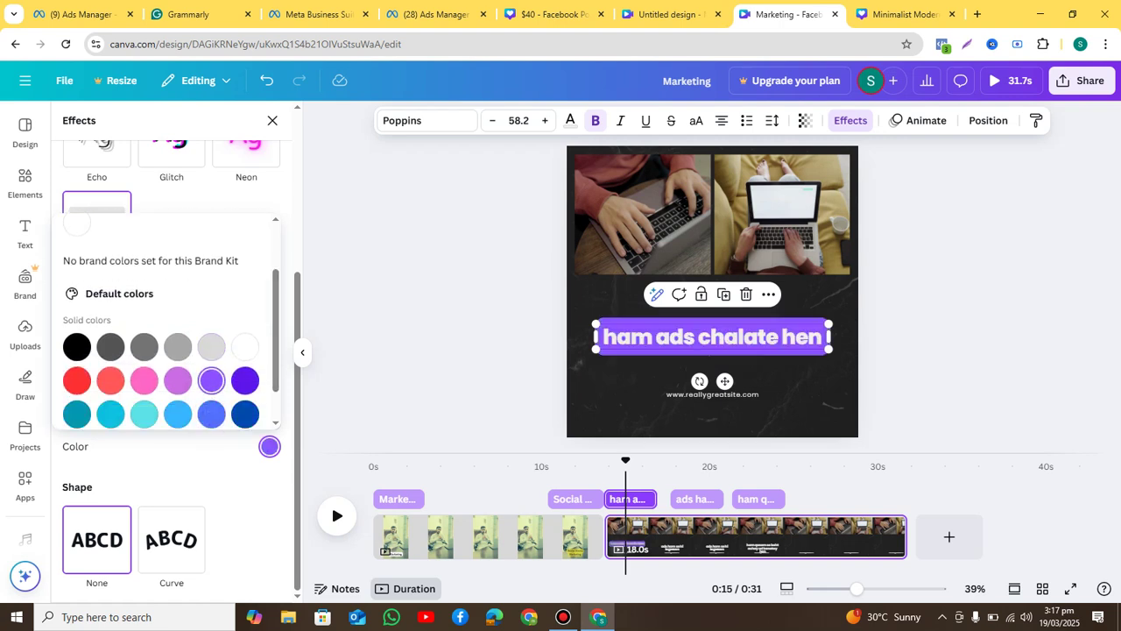
{"action": "left_click", "coordinate": [272, 121]}
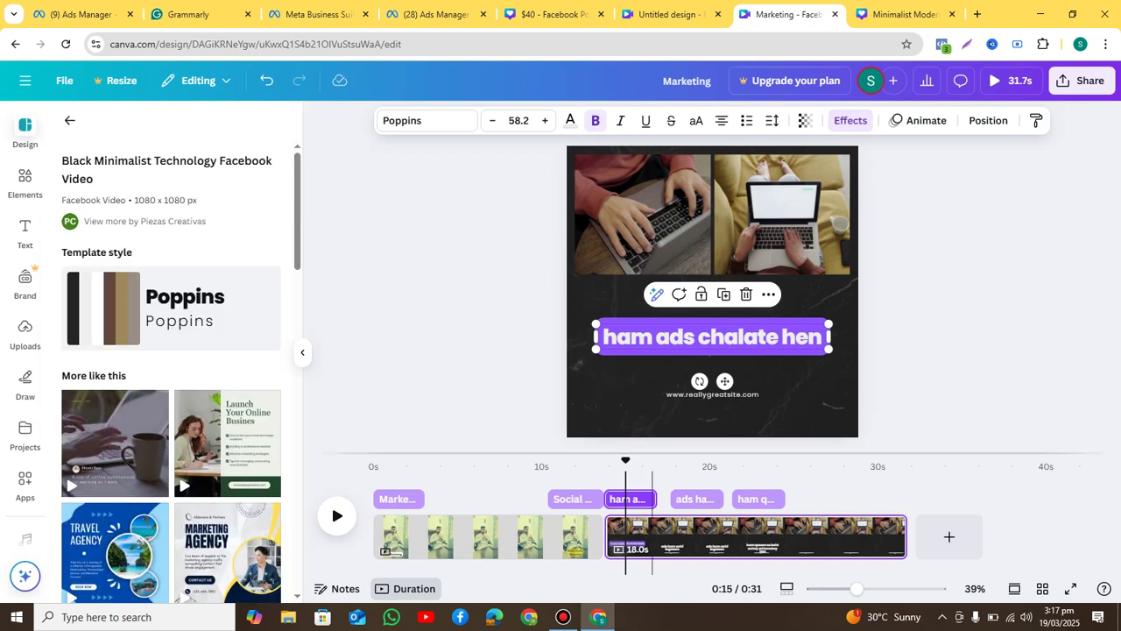
Apply the Background effect to the "ads ham se hi lagwaen" text and set the effect's colour to purple
{"action": "left_click", "coordinate": [691, 499]}
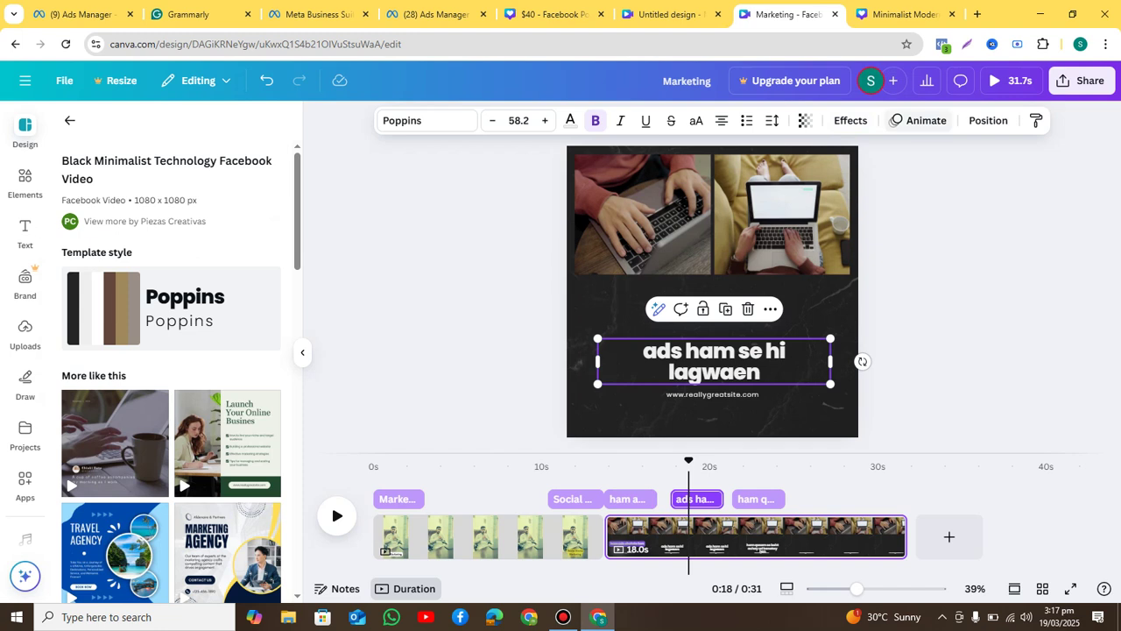
{"action": "left_click", "coordinate": [849, 120]}
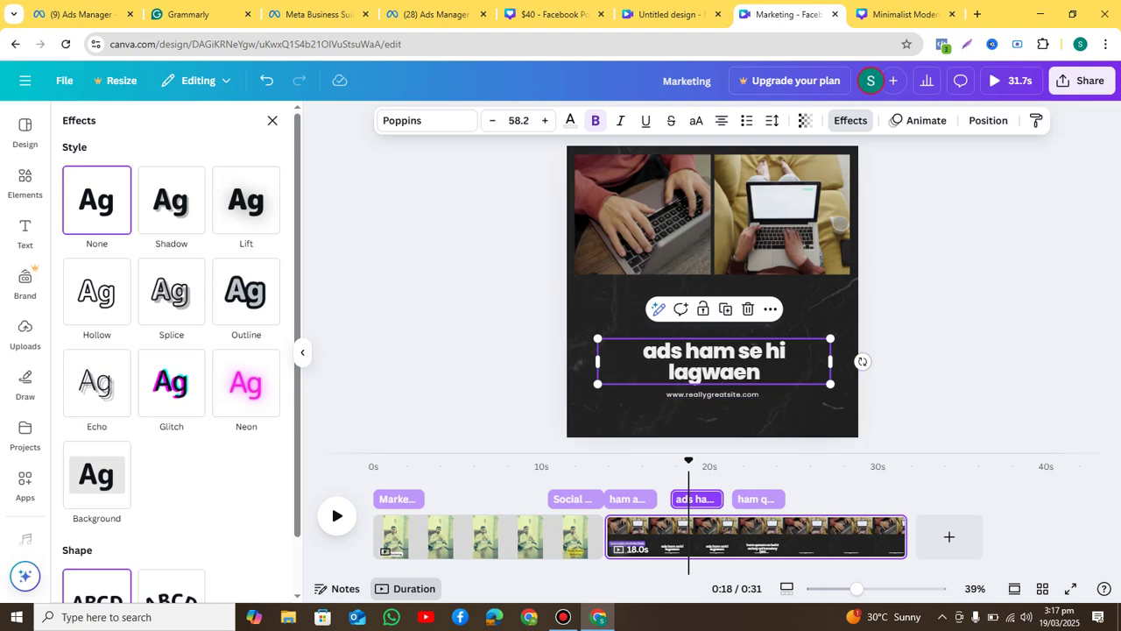
{"action": "left_click", "coordinate": [631, 500]}
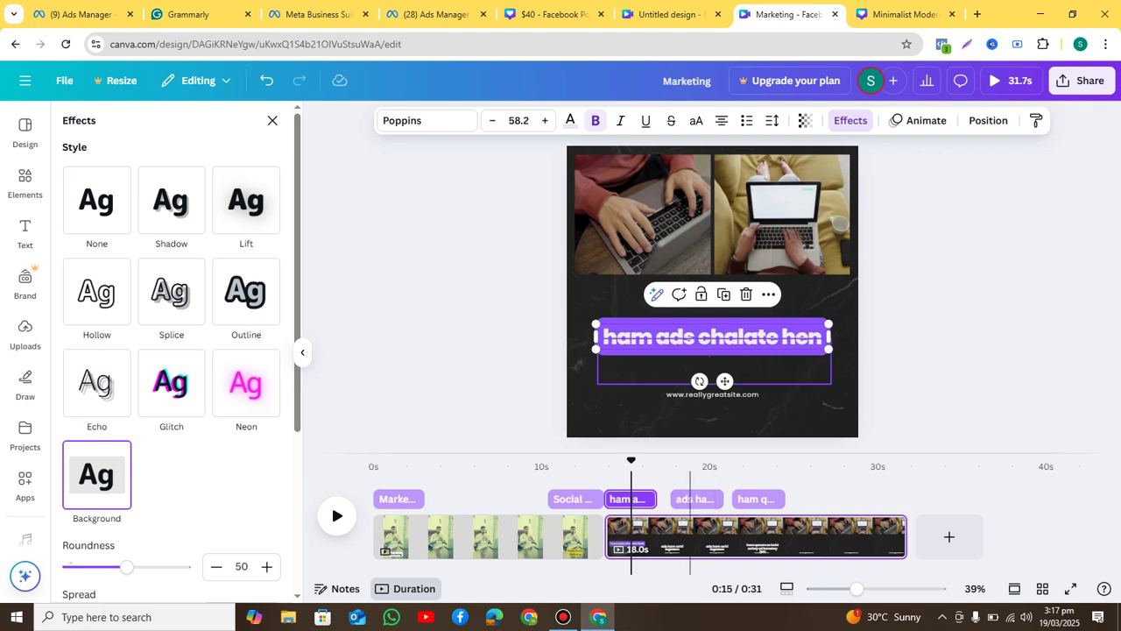
{"action": "left_click", "coordinate": [691, 500]}
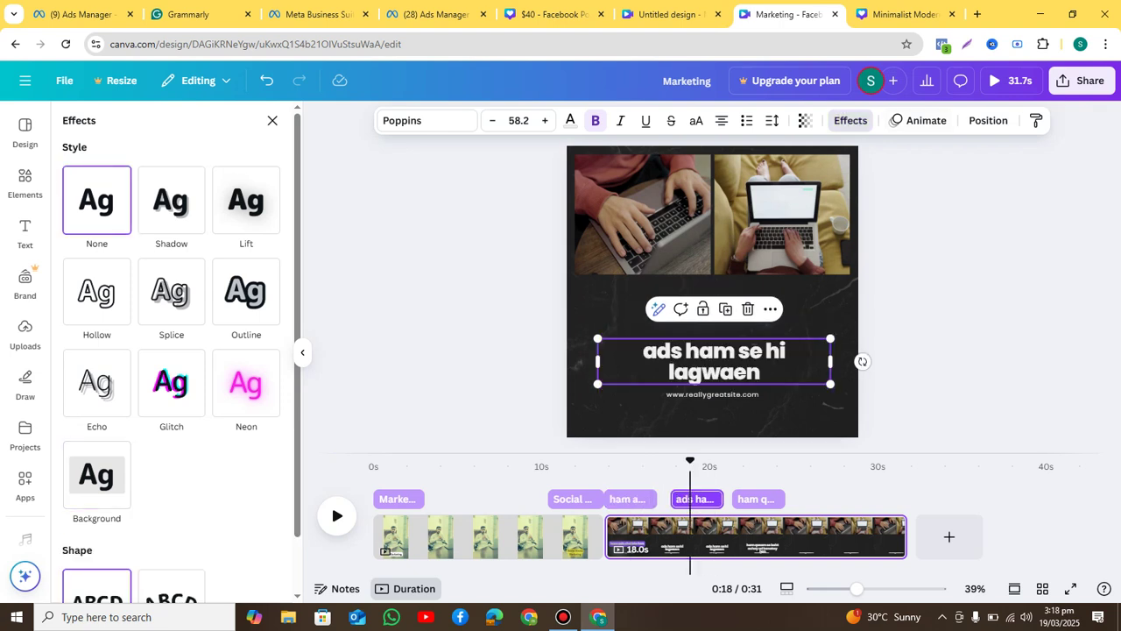
{"action": "left_click", "coordinate": [96, 474]}
{"action": "scroll", "coordinate": [170, 394], "scroll_direction": "down", "scroll_amount": 3}
{"action": "left_click", "coordinate": [269, 445]}
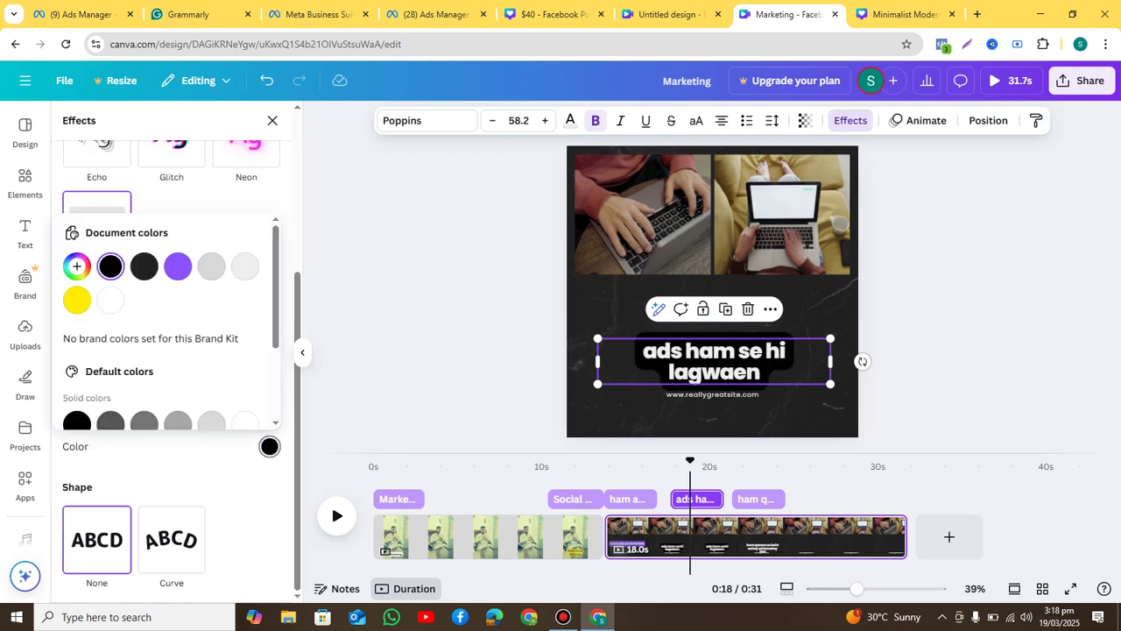
{"action": "scroll", "coordinate": [211, 369], "scroll_direction": "down", "scroll_amount": 2}
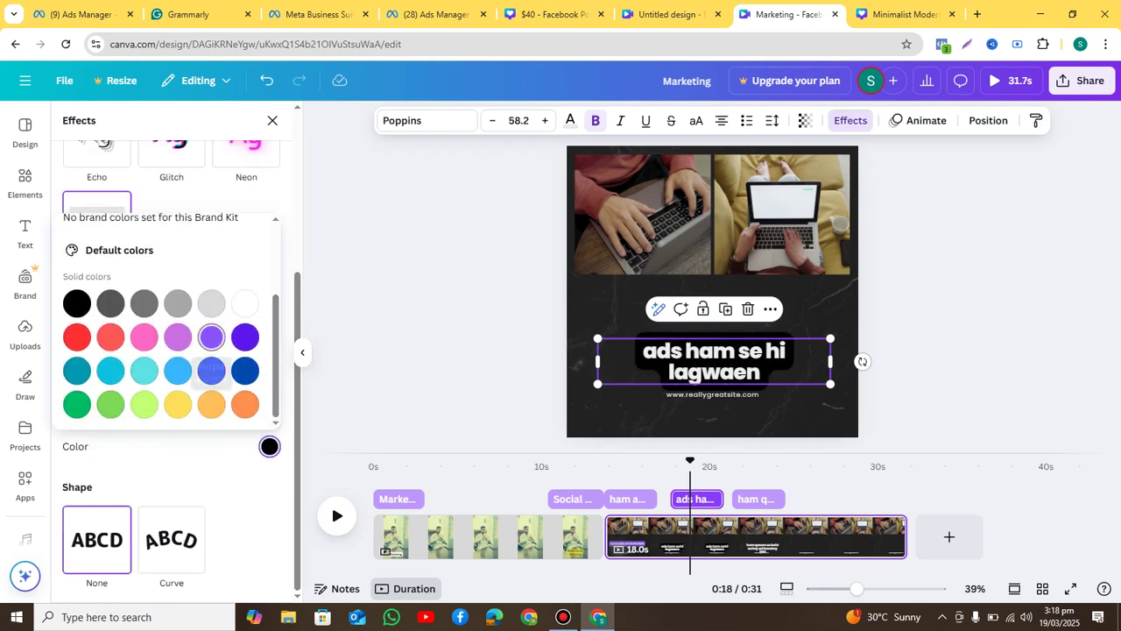
{"action": "left_click", "coordinate": [211, 336]}
{"action": "left_click", "coordinate": [268, 446]}
{"action": "left_click", "coordinate": [272, 121]}
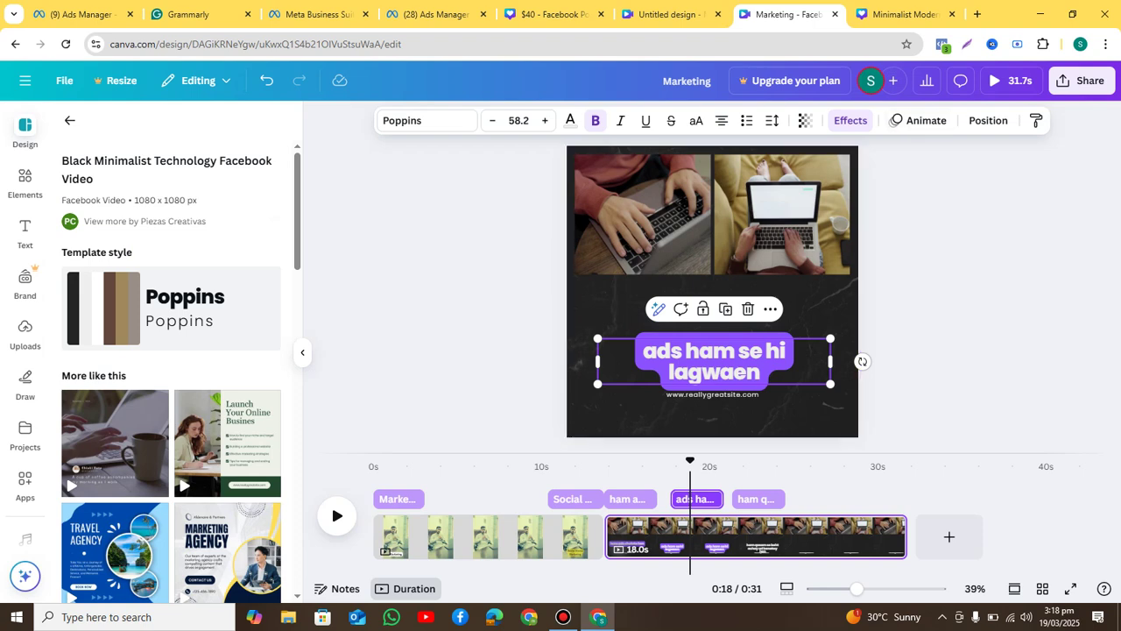
Apply the Wipe animation to the "ads ham se hi lagwaen" text
{"action": "left_click", "coordinate": [918, 120]}
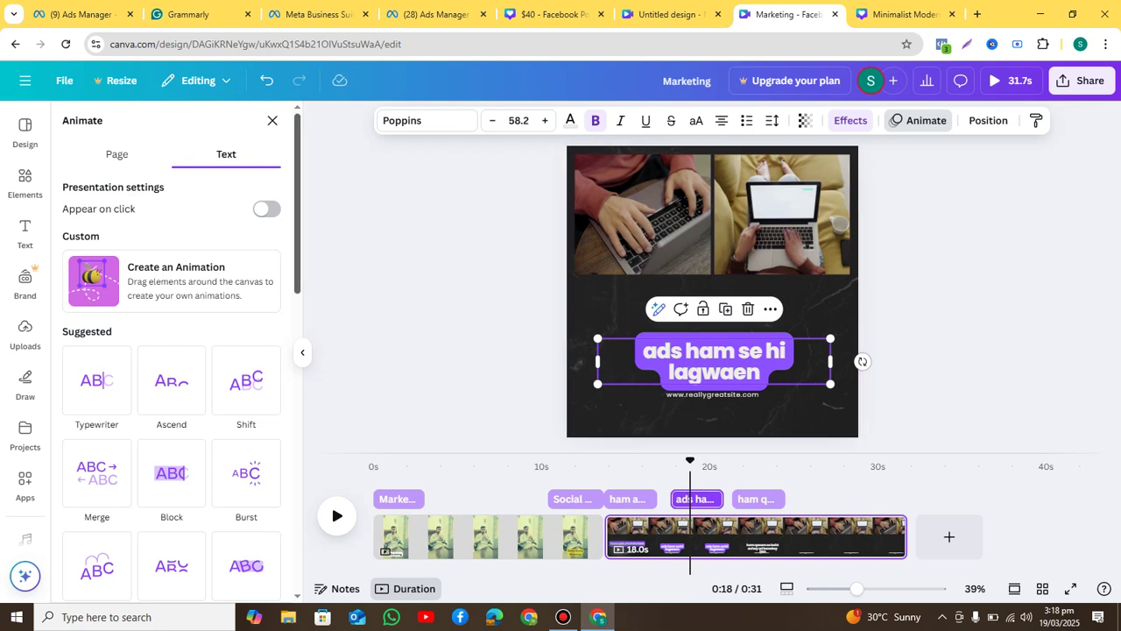
{"action": "scroll", "coordinate": [170, 394], "scroll_direction": "down", "scroll_amount": 10}
{"action": "left_click", "coordinate": [246, 421]}
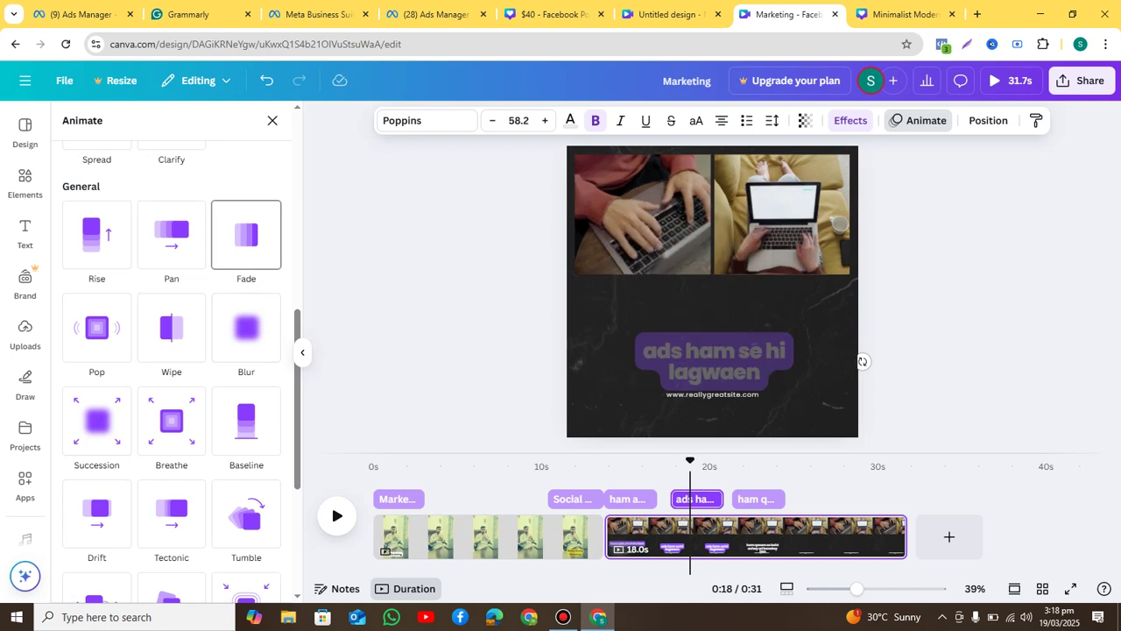
{"action": "left_click", "coordinate": [171, 328]}
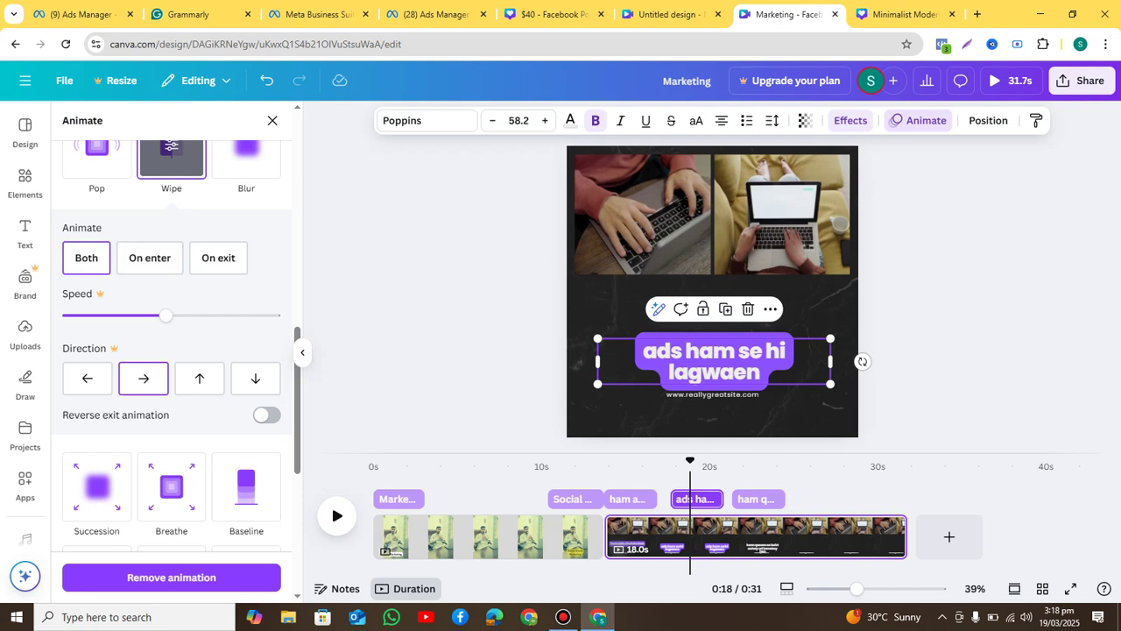
Apply the Wipe animation to the "ham ads chalate hen" text
{"action": "left_click", "coordinate": [633, 499]}
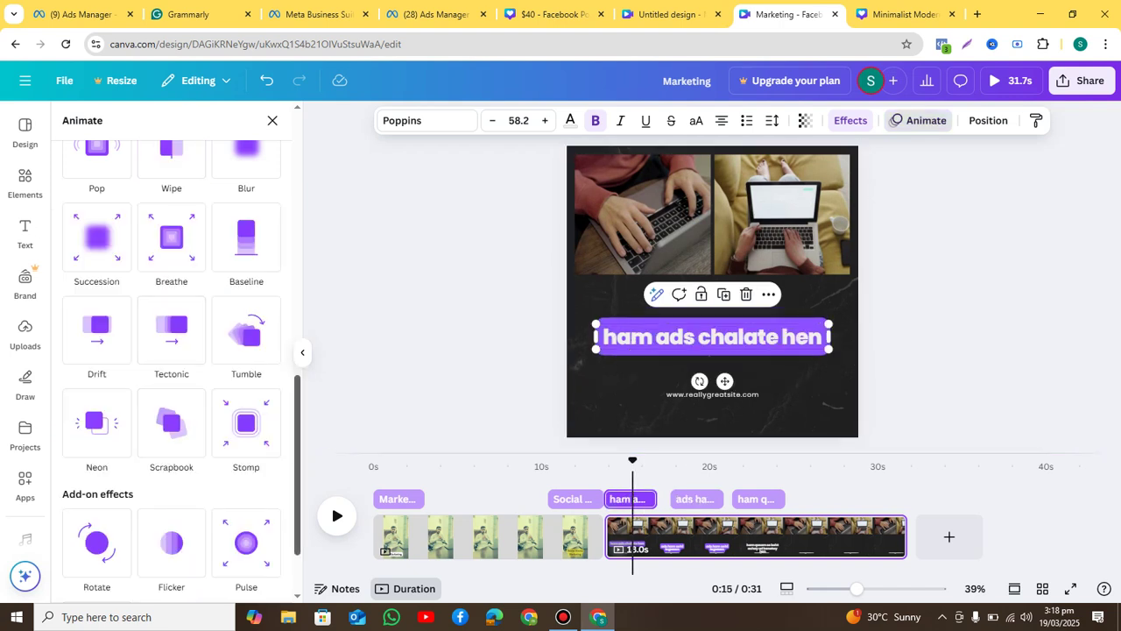
{"action": "scroll", "coordinate": [175, 368], "scroll_direction": "down", "scroll_amount": 2}
{"action": "scroll", "coordinate": [176, 368], "scroll_direction": "up", "scroll_amount": 4}
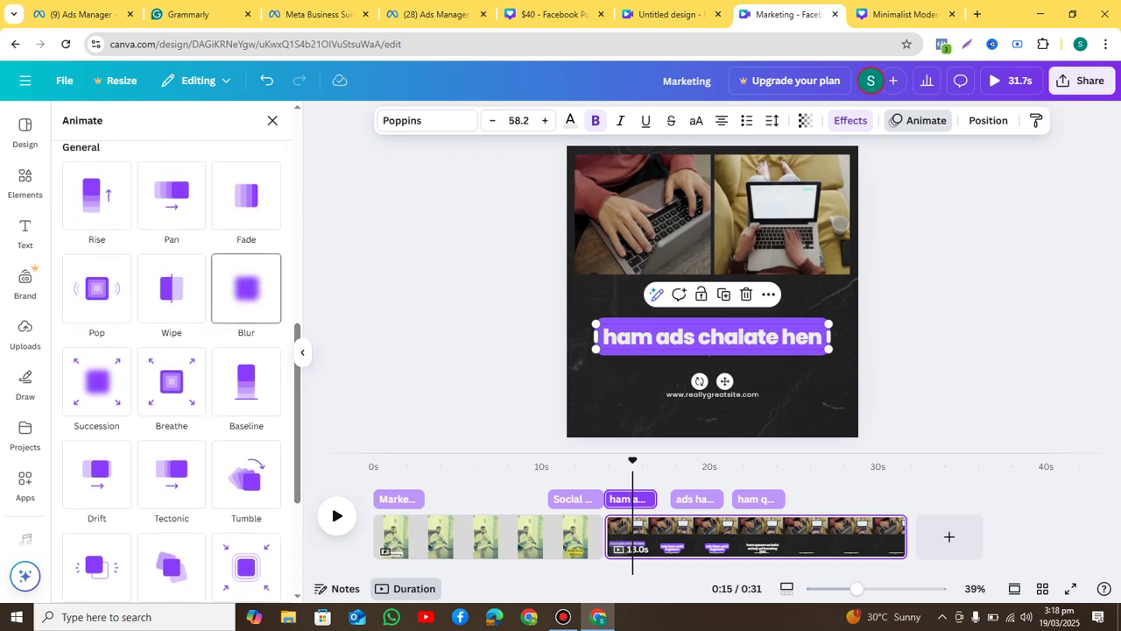
{"action": "left_click", "coordinate": [172, 289]}
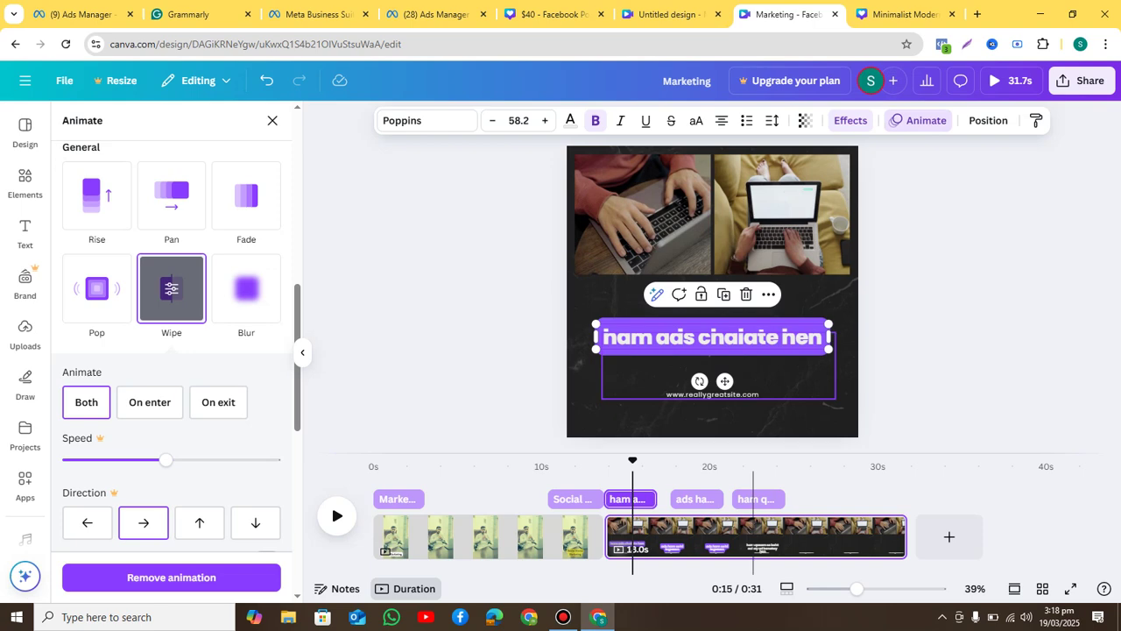
Apply the Stomp animation to the "ham qasam se boht achay ad banatay hen" text and preview the timed texts from the last page's start
{"action": "left_click", "coordinate": [753, 498]}
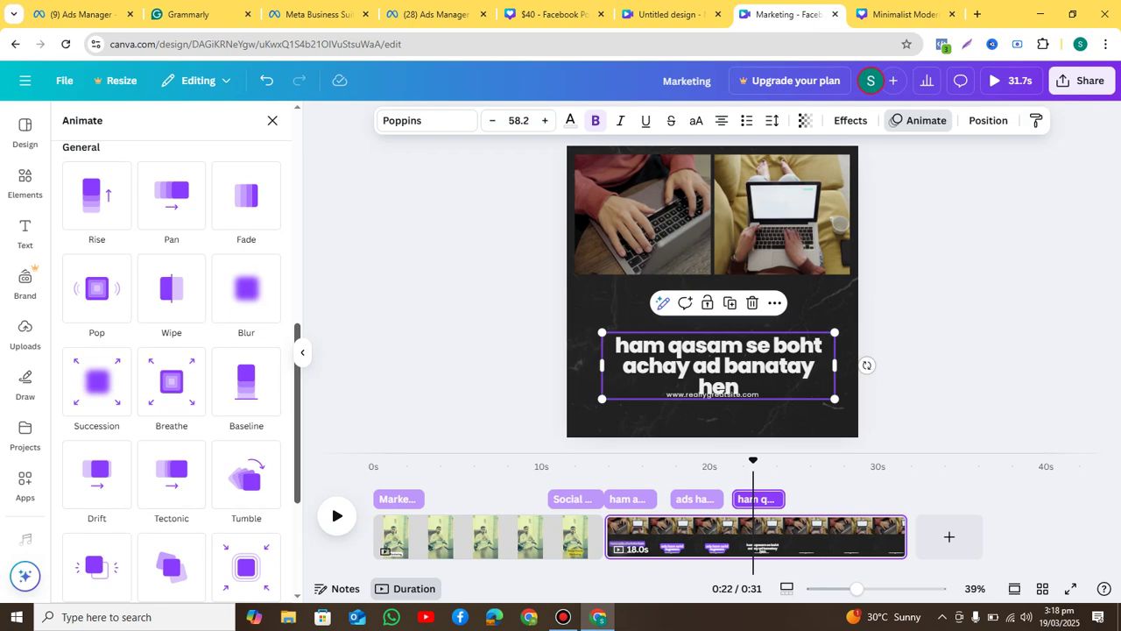
{"action": "scroll", "coordinate": [181, 375], "scroll_direction": "down", "scroll_amount": 3}
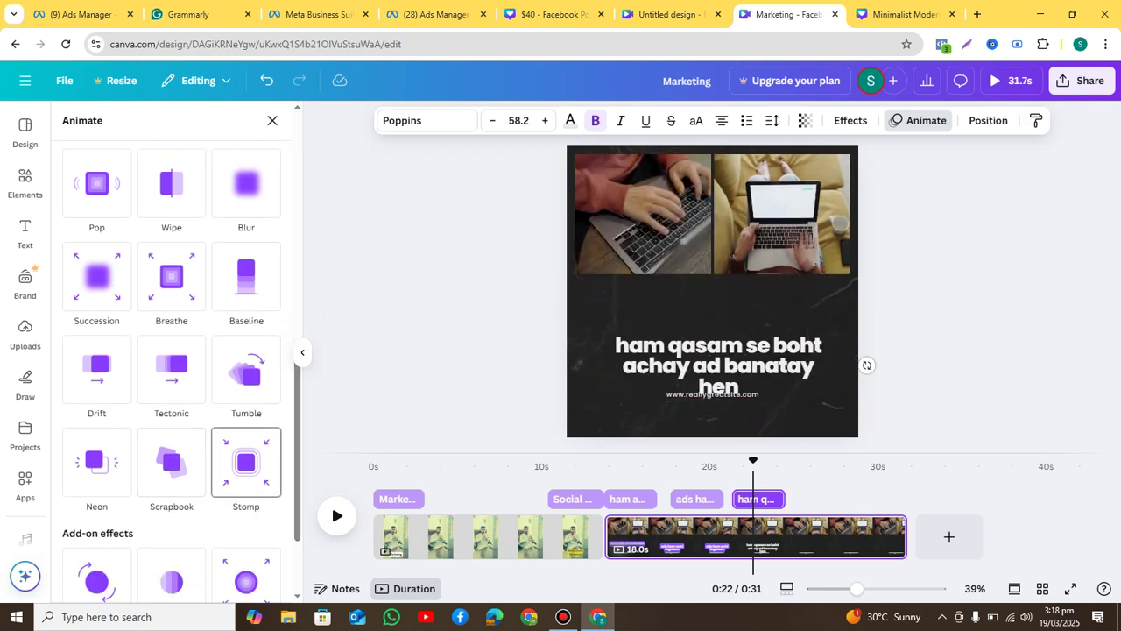
{"action": "left_click", "coordinate": [246, 462]}
{"action": "left_click", "coordinate": [272, 120]}
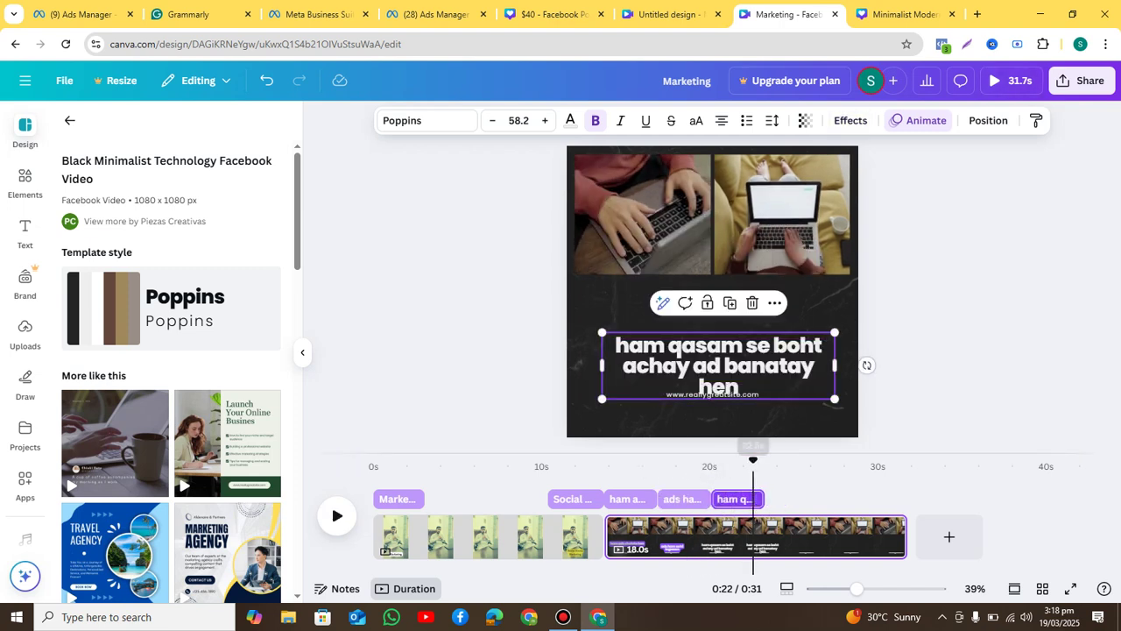
{"action": "left_click_drag", "start_coordinate": [754, 459], "coordinate": [611, 459]}
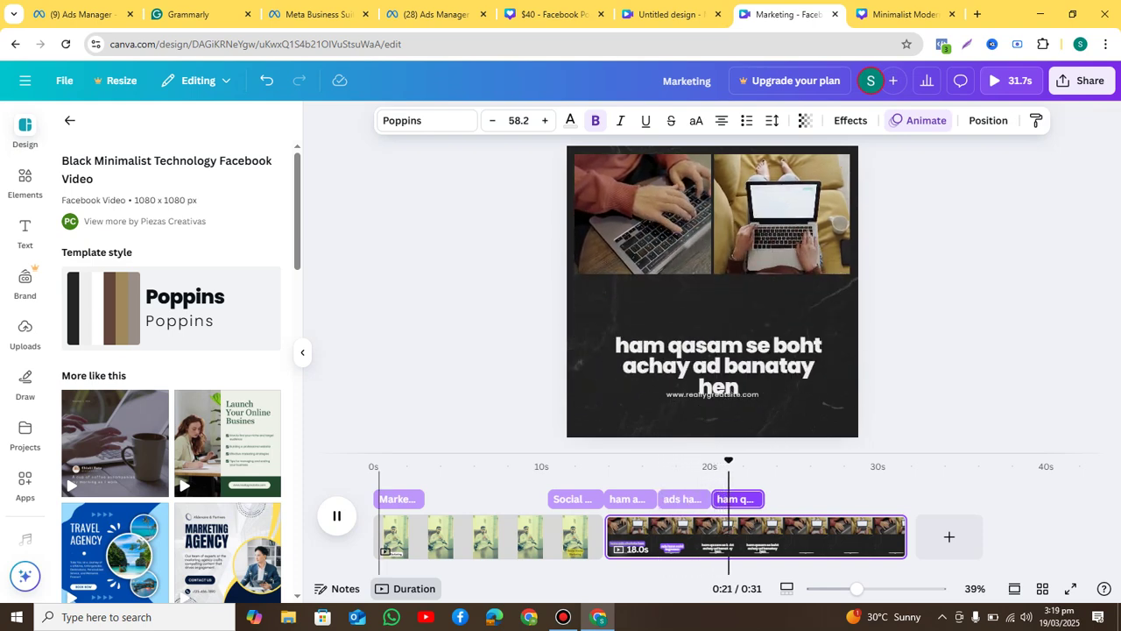
{"action": "key", "text": "space"}
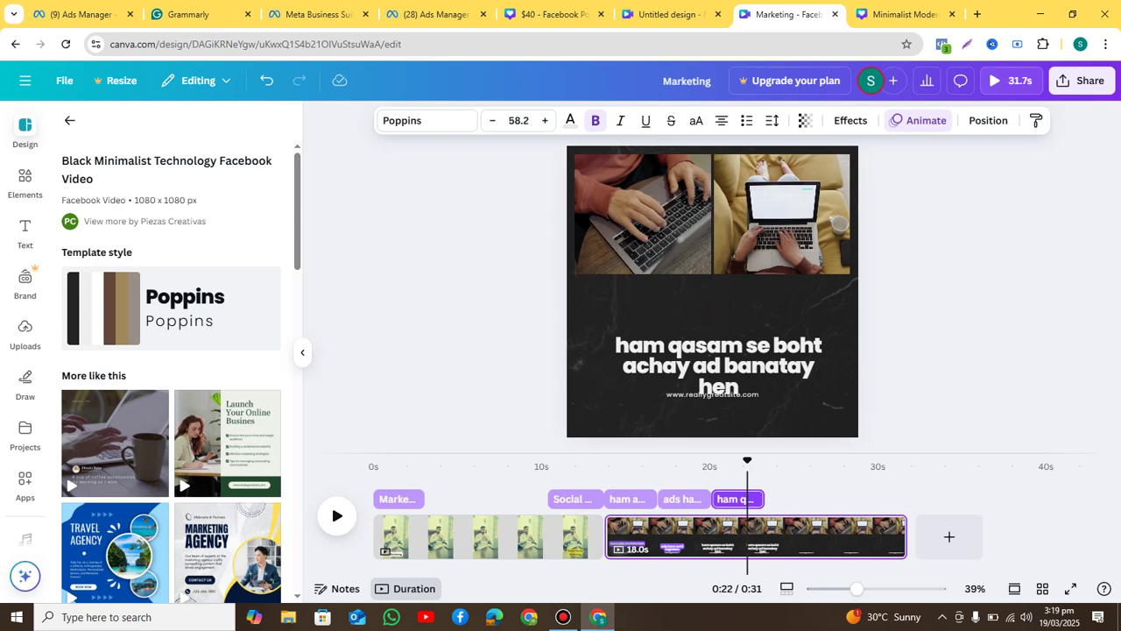
Switch to the $40 Facebook post design and search its templates for "digital marketing"
{"action": "left_click", "coordinate": [671, 14]}
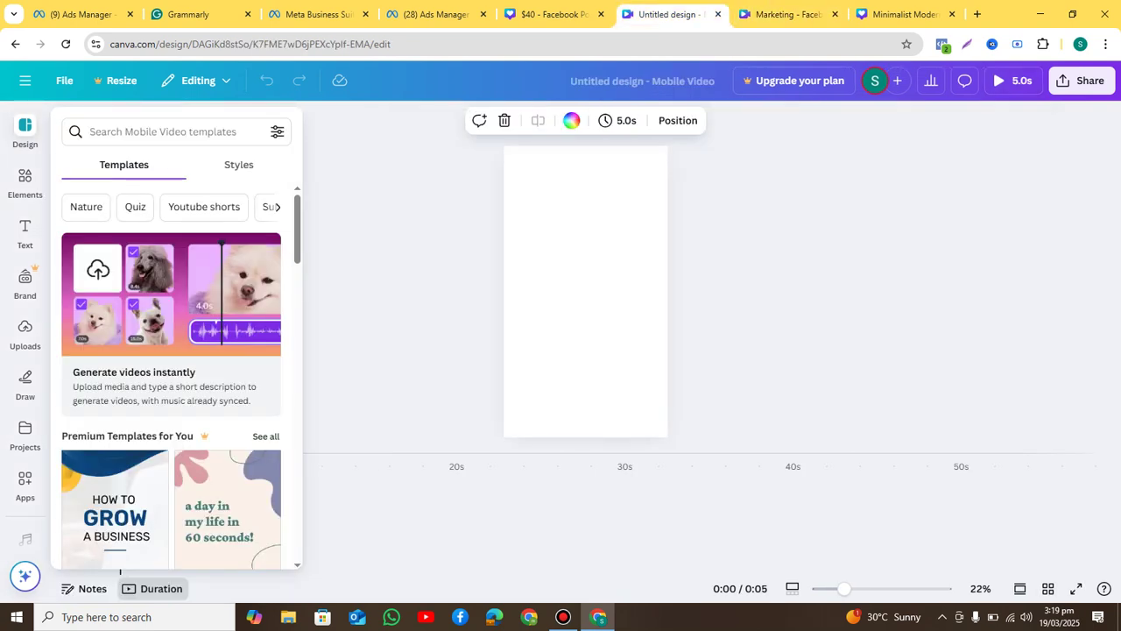
{"action": "left_click", "coordinate": [552, 14]}
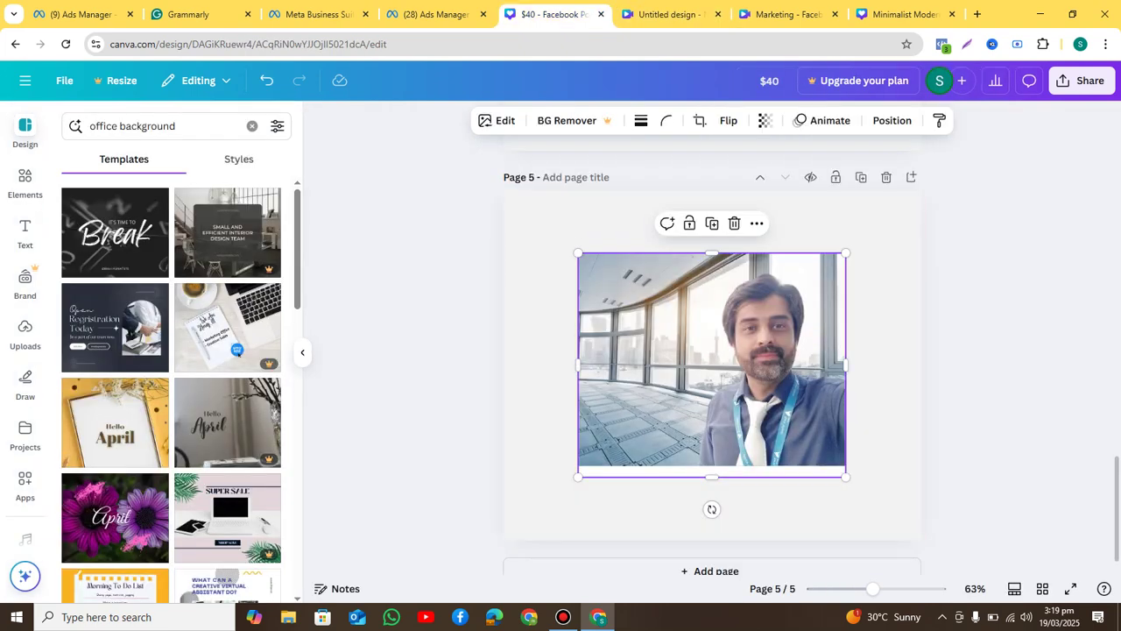
{"action": "left_click", "coordinate": [131, 126]}
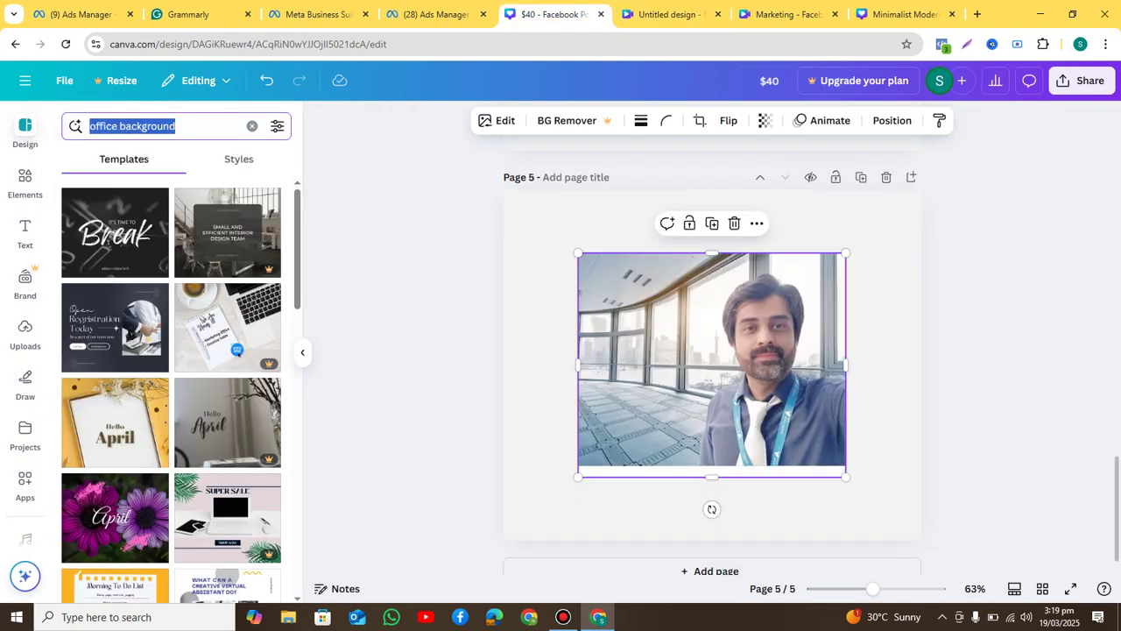
{"action": "type", "text": "dig"}
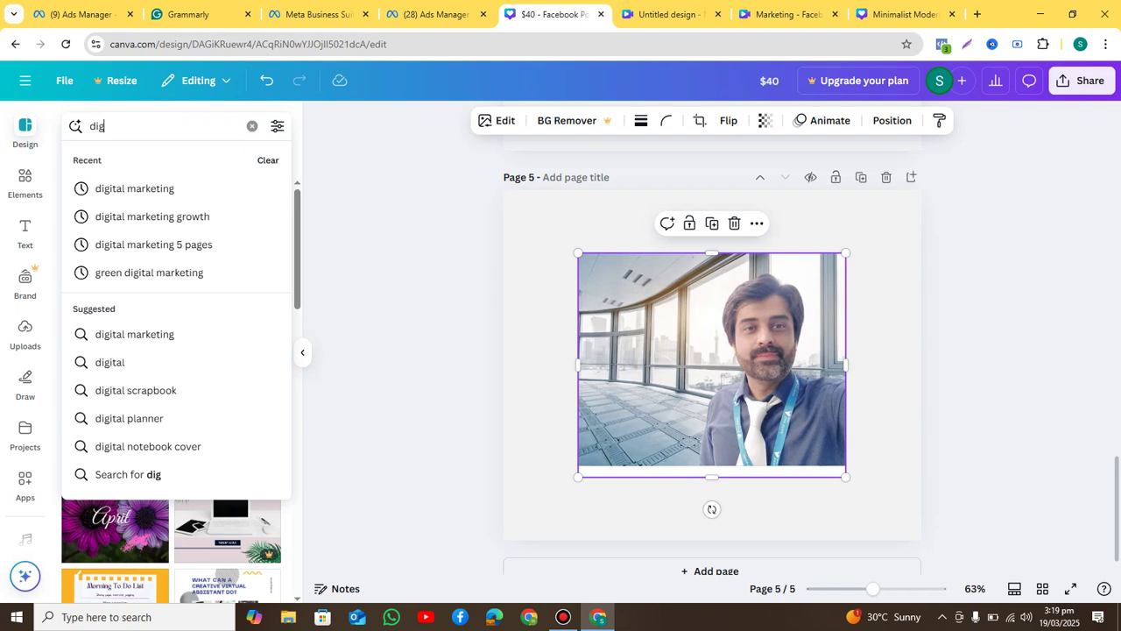
{"action": "key", "text": "Down"}
{"action": "key", "text": "Return"}
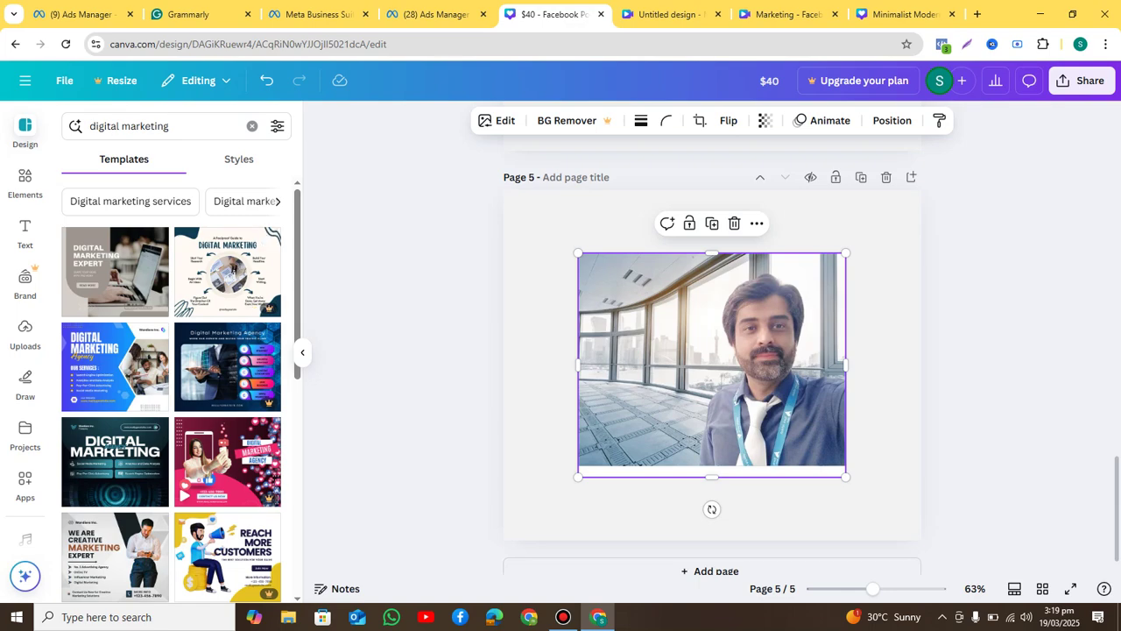
Add a sixth page and apply the free "Gray Modern Marketing Business Facebook Post" template to it
{"action": "left_click", "coordinate": [709, 570]}
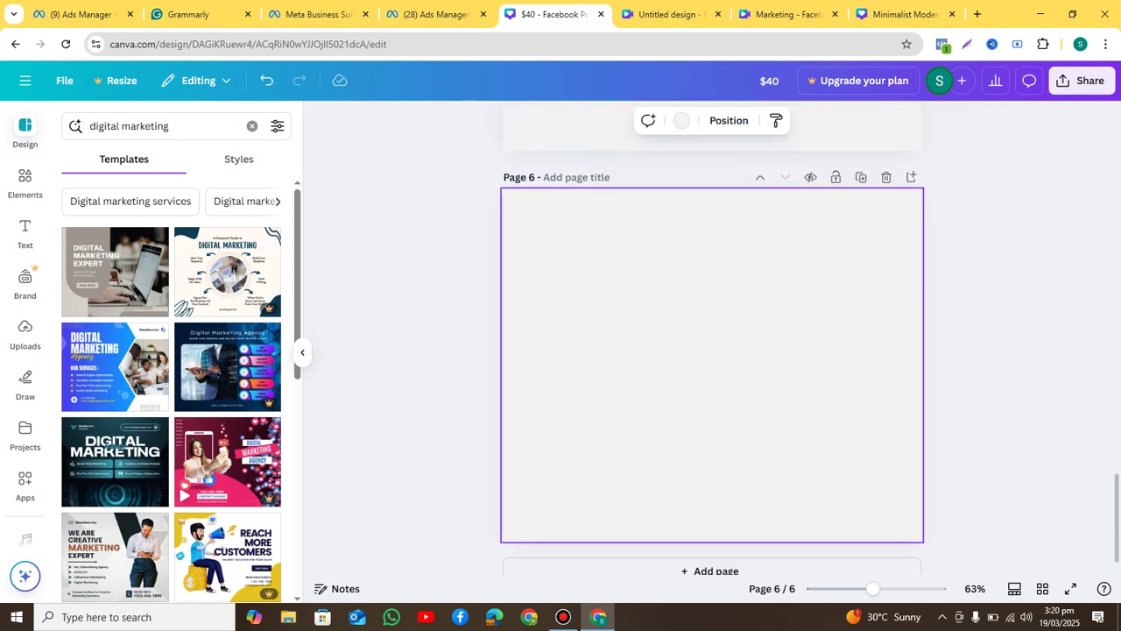
{"action": "left_click", "coordinate": [233, 272]}
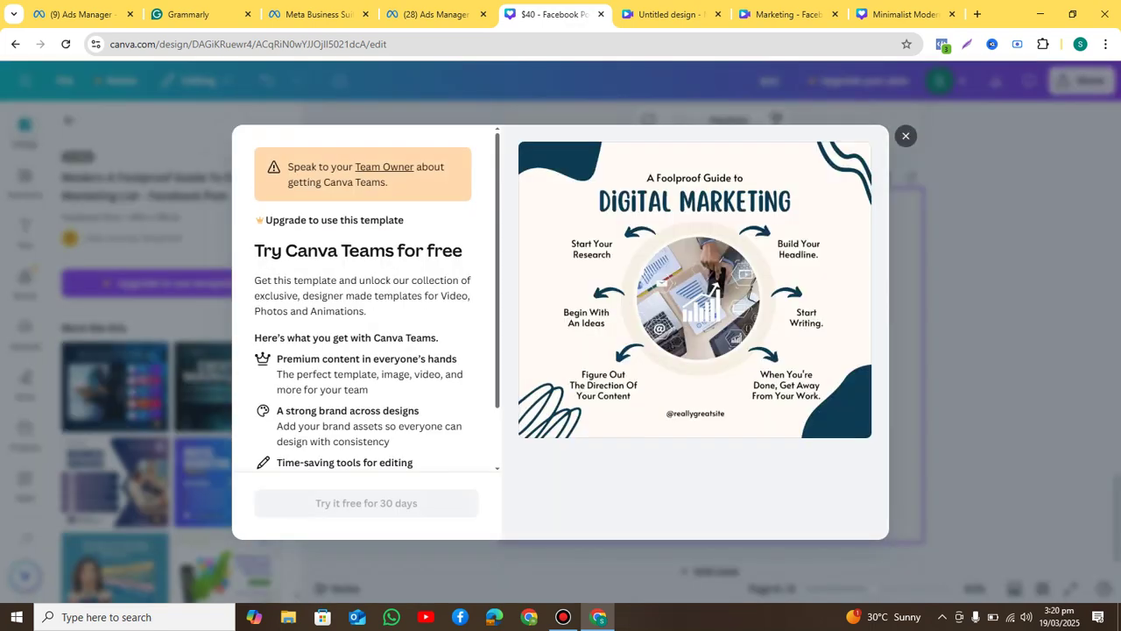
{"action": "left_click", "coordinate": [906, 135]}
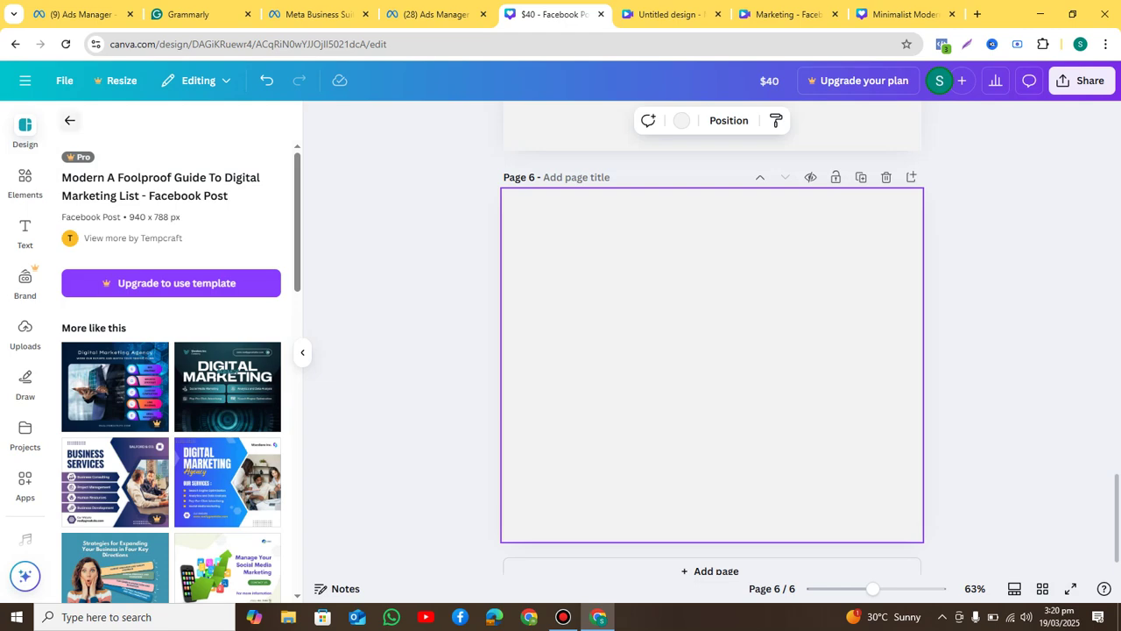
{"action": "left_click", "coordinate": [70, 120]}
{"action": "scroll", "coordinate": [171, 389], "scroll_direction": "down", "scroll_amount": 3}
{"action": "scroll", "coordinate": [114, 351], "scroll_direction": "down", "scroll_amount": 2}
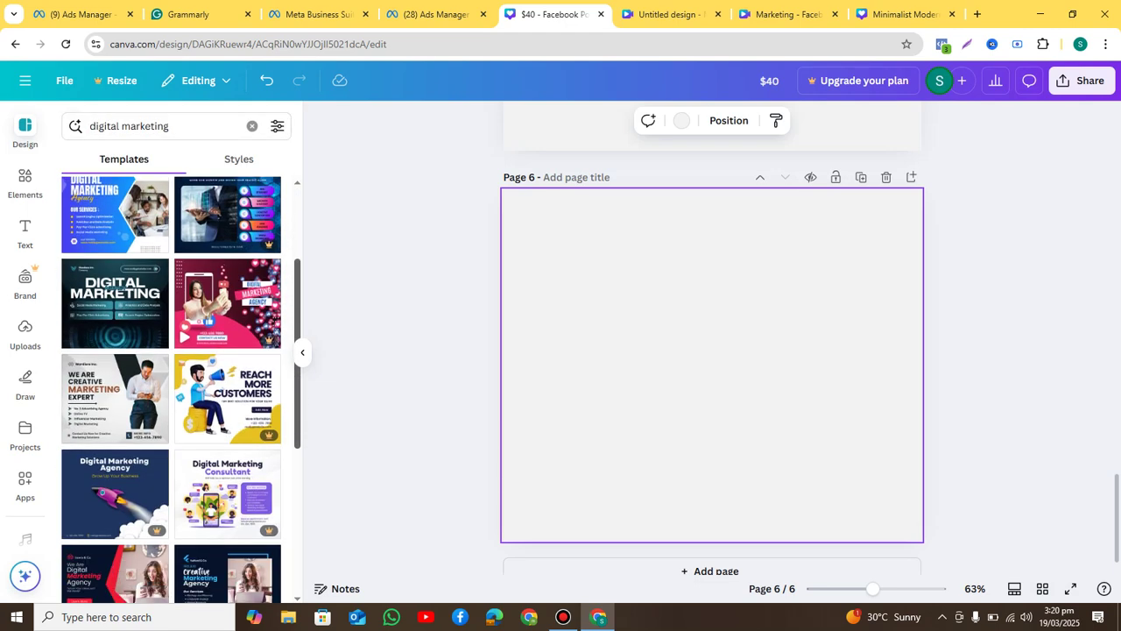
{"action": "left_click", "coordinate": [114, 337]}
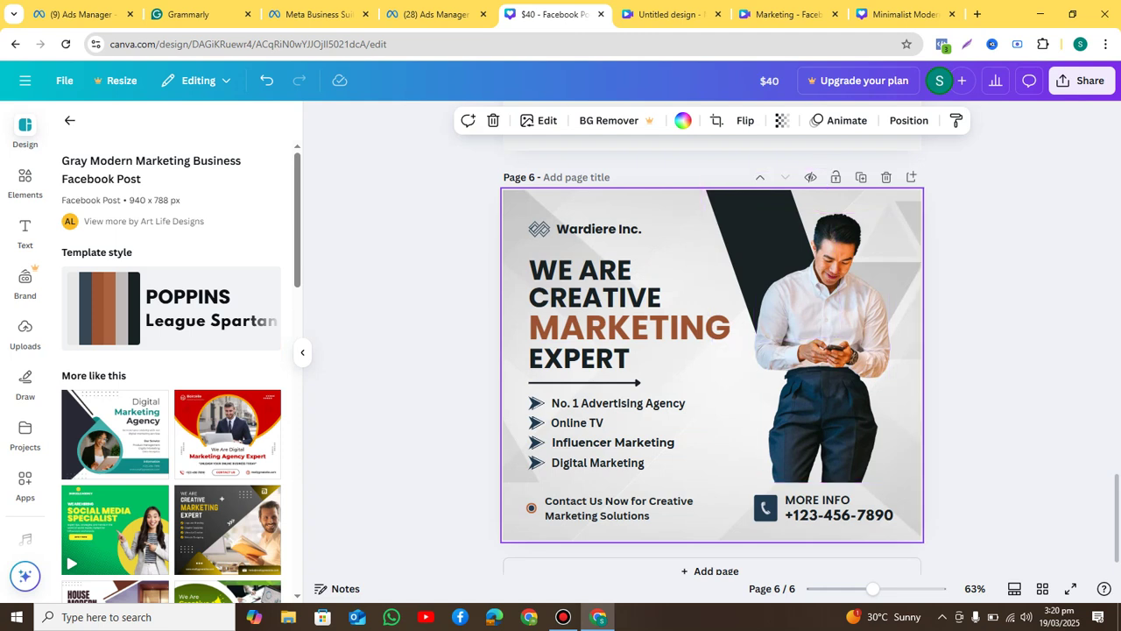
Return to the Marketing video design and reorder its browser tab directly after the $40 design
{"action": "key", "text": "ctrl+Tab"}
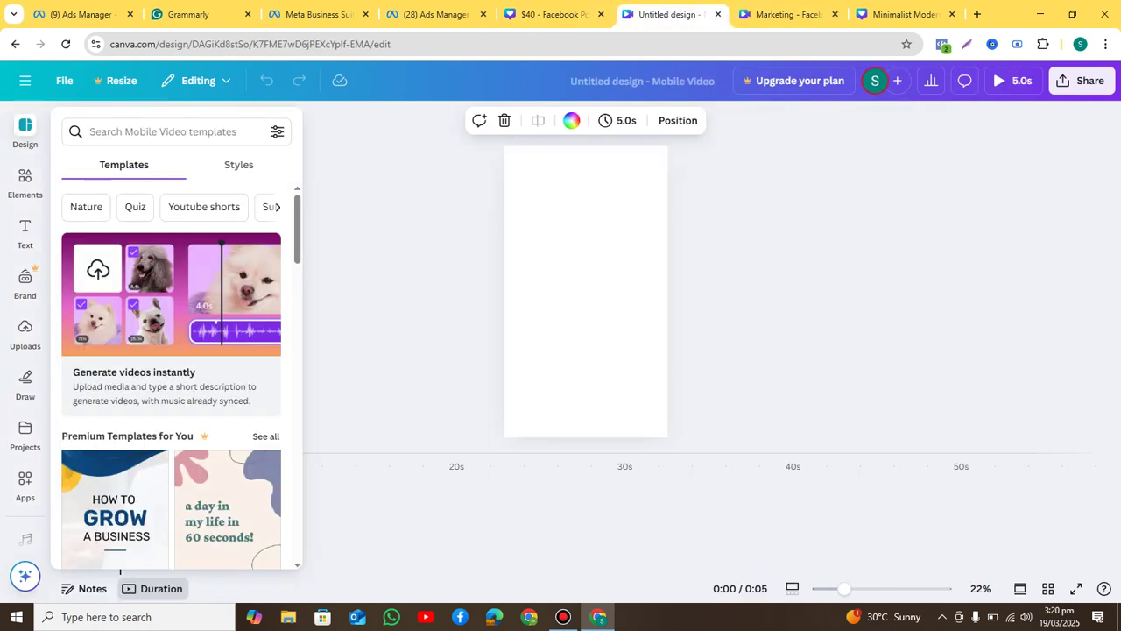
{"action": "key", "text": "ctrl+Tab"}
{"action": "key", "text": "ctrl+shift+Page_Up"}
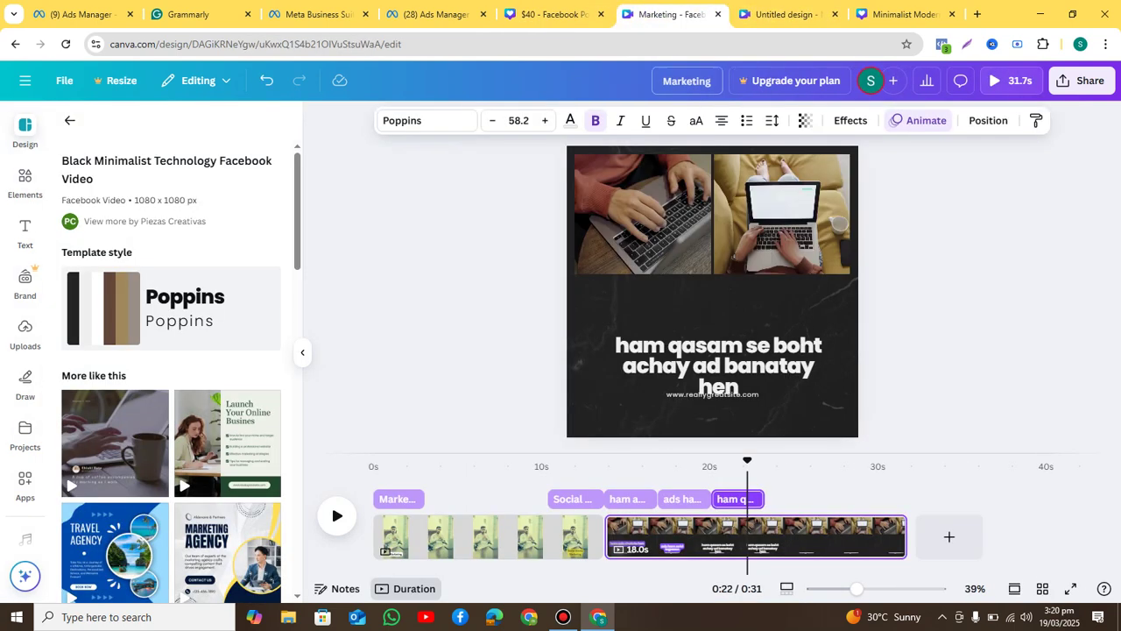